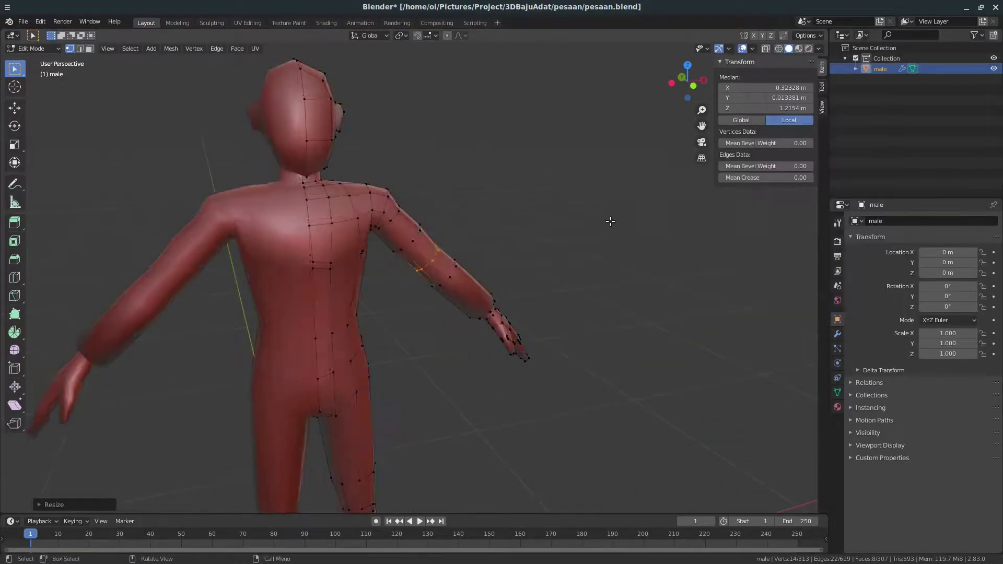
Switch the viewport shading to Wireframe to see the chest vertices.
key("z")
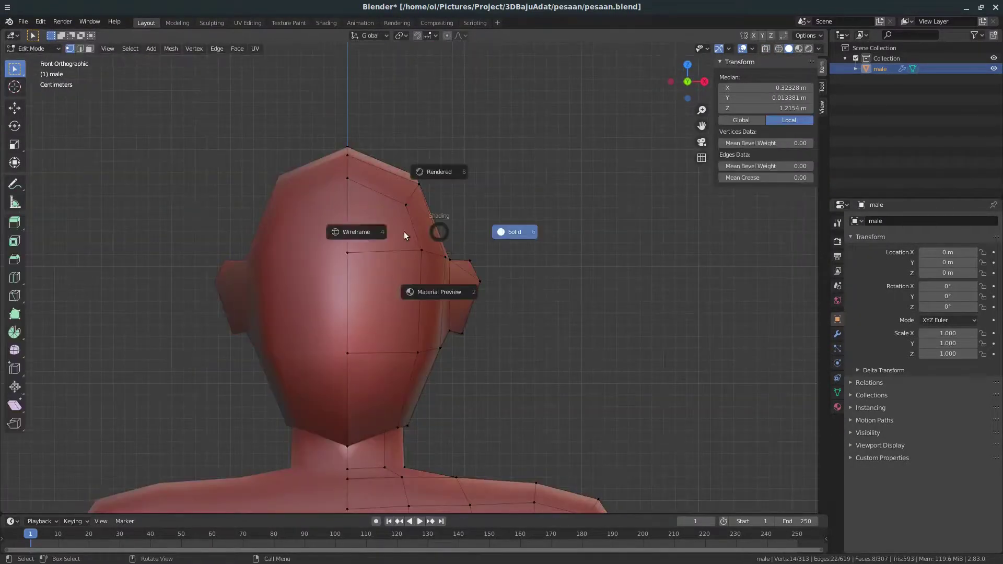
left_click(404, 231)
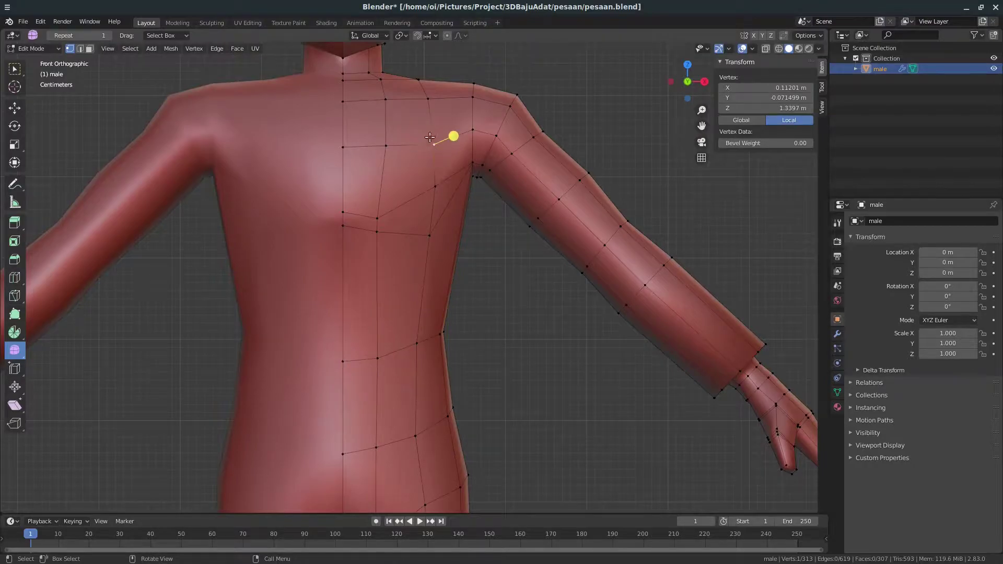
Reposition the chest vertex and the side-edge vertices to reshape the torso.
left_click(445, 147)
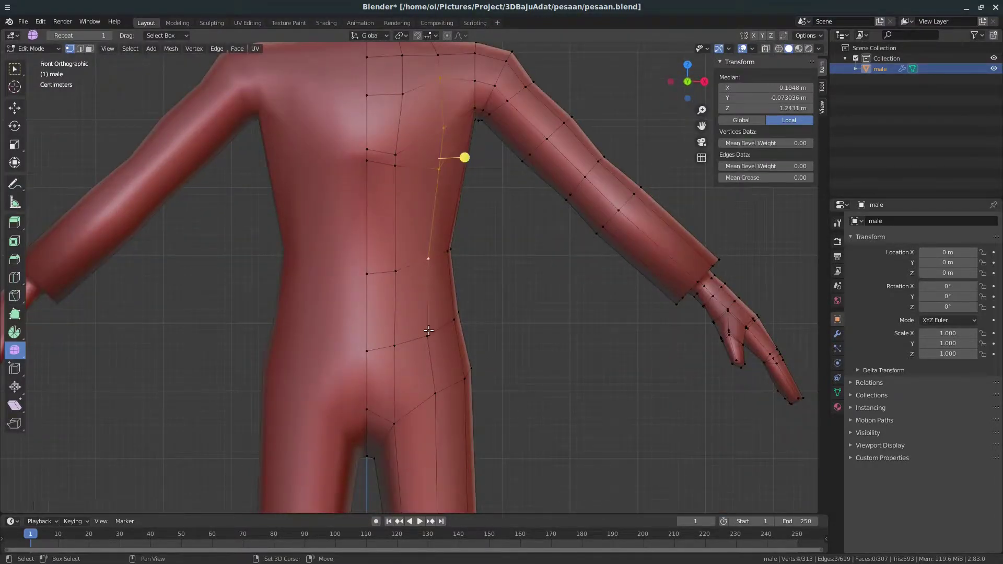
scroll(428, 331, "down", 3)
scroll(445, 344, "up", 3)
left_click(445, 343, "ctrl")
left_click(444, 322)
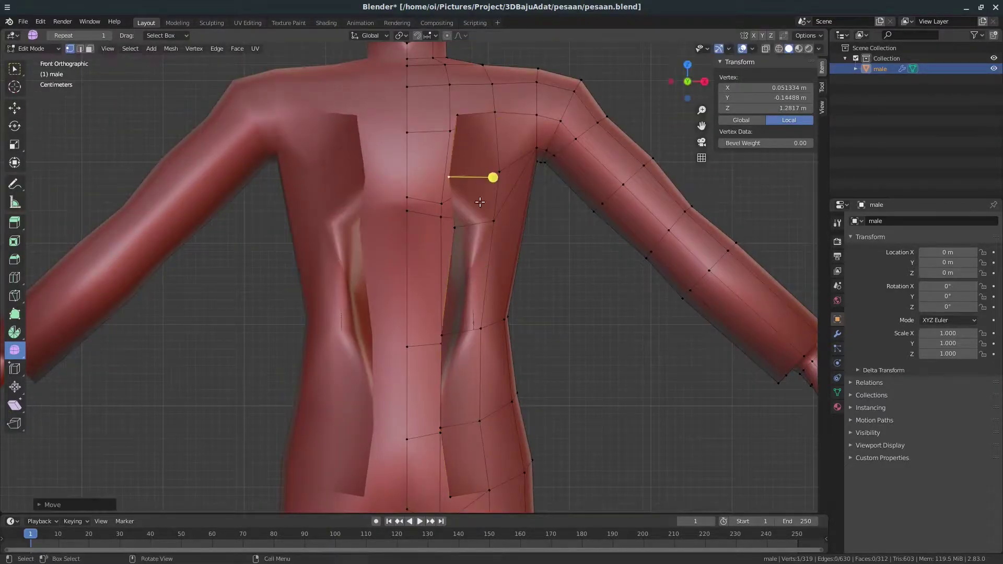
middle_click_drag(444, 441, 143, 111)
Flip the dark chest faces' normals and recalculate them to point outside.
key("3")
left_click(439, 199)
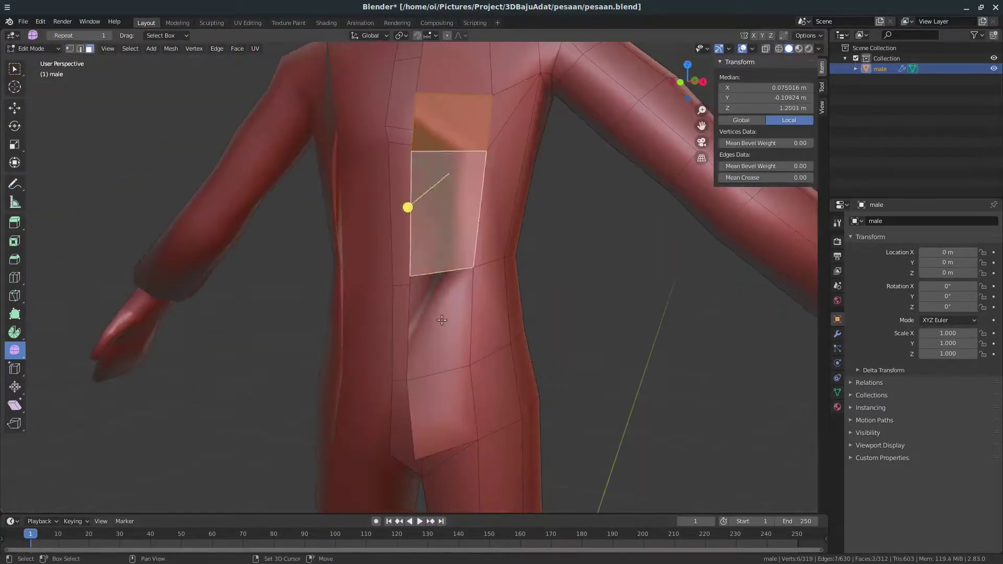
key("alt+n")
left_click(471, 275)
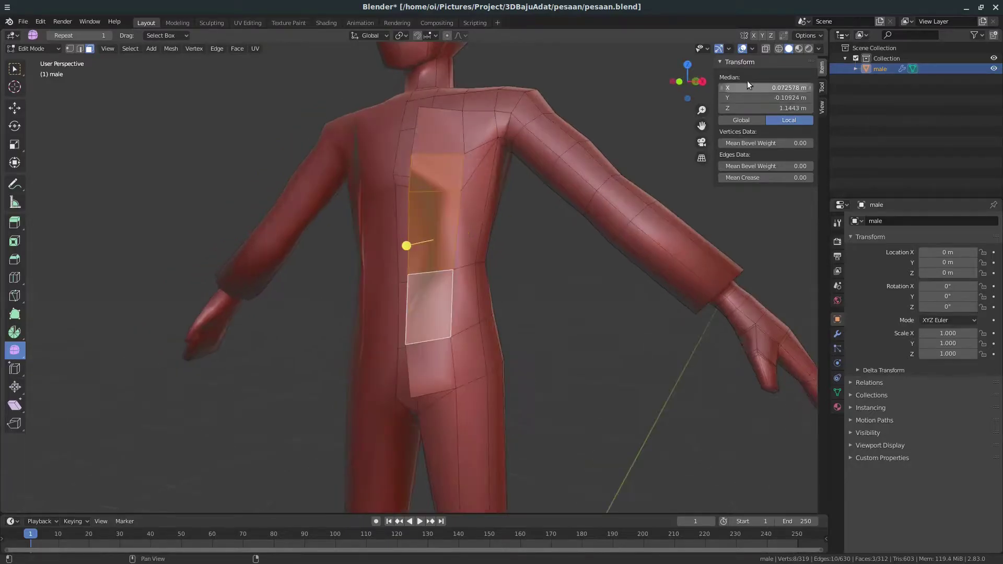
left_click(752, 49)
key("n")
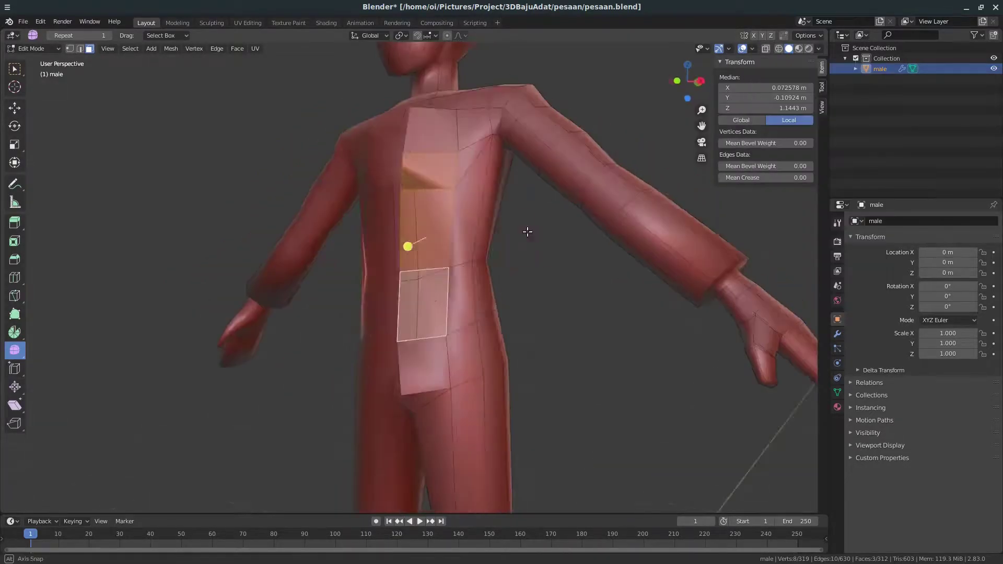
middle_click_drag(529, 231, 467, 258)
left_click(169, 502)
middle_click_drag(313, 340, 423, 203)
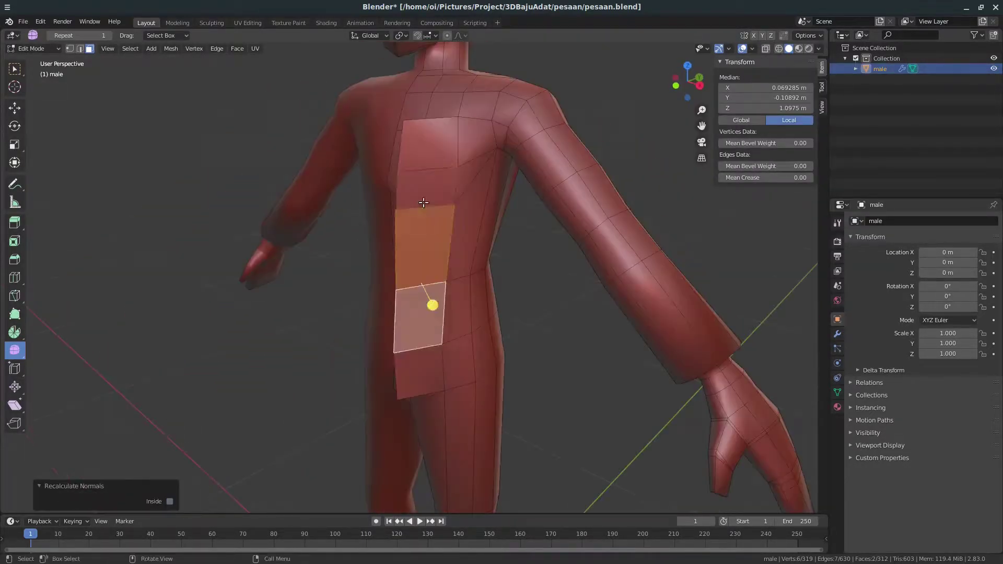
Move a chest-strip edge toward the body in side view, then return to Object Mode.
left_click(401, 148)
key("KP_3")
left_click(377, 264)
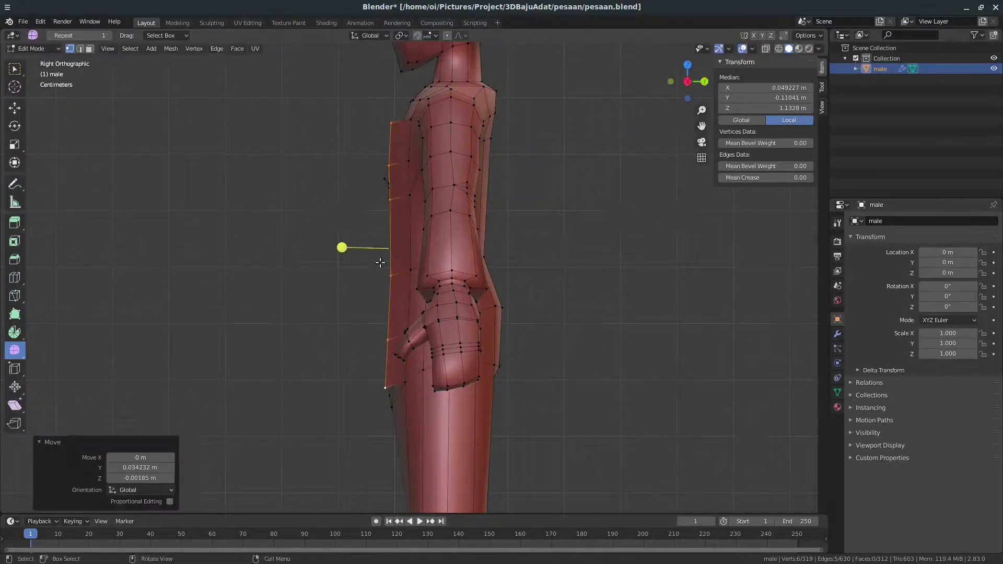
middle_click_drag(342, 246, 446, 156)
mouse_move(433, 286)
middle_mouse_down()
mouse_move(450, 219)
mouse_move(500, 229)
middle_mouse_up()
key("Tab")
key("Tab")
Nudge an upper-chest vertex in front view and go back to Object Mode.
key("KP_1")
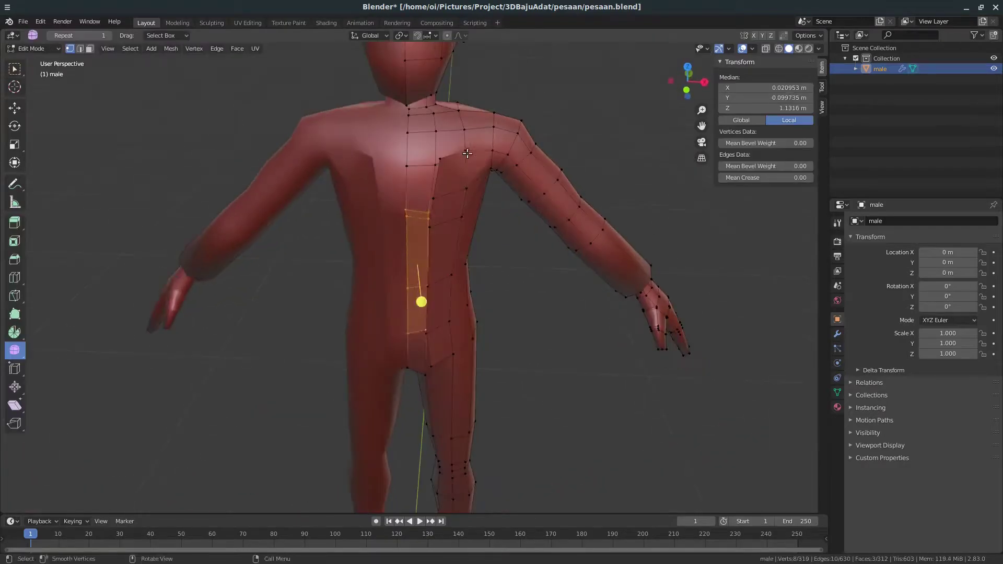
scroll(482, 324, "up", 3)
left_click(442, 279)
key("g")
scroll(441, 242, "down", 3)
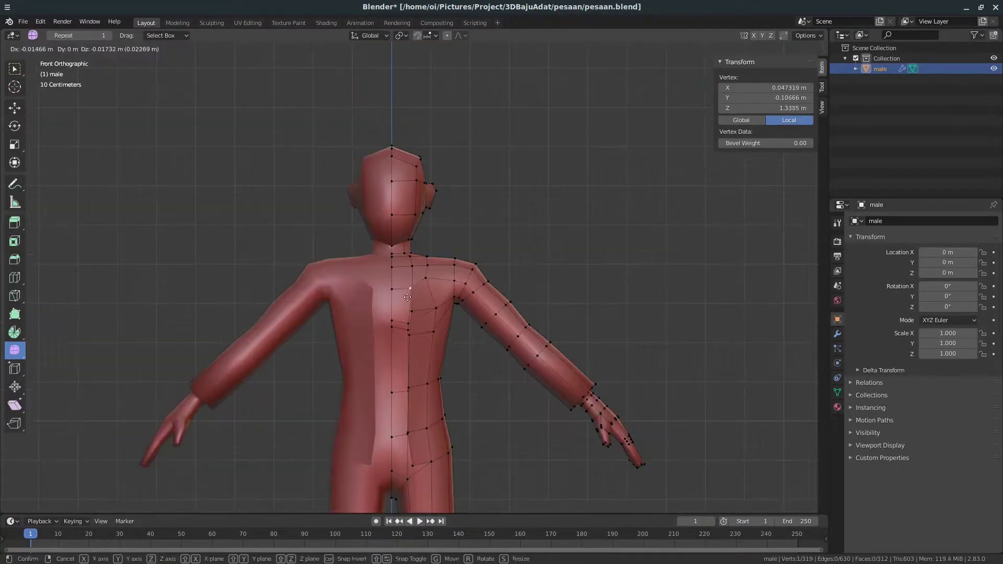
mouse_move(440, 242)
middle_mouse_down()
mouse_move(515, 325)
mouse_move(443, 305)
middle_mouse_up()
key("Tab")
scroll(468, 313, "down", 2)
Add an edge loop around the shin and scale it along Z.
key("KP_1")
scroll(466, 313, "up", 3)
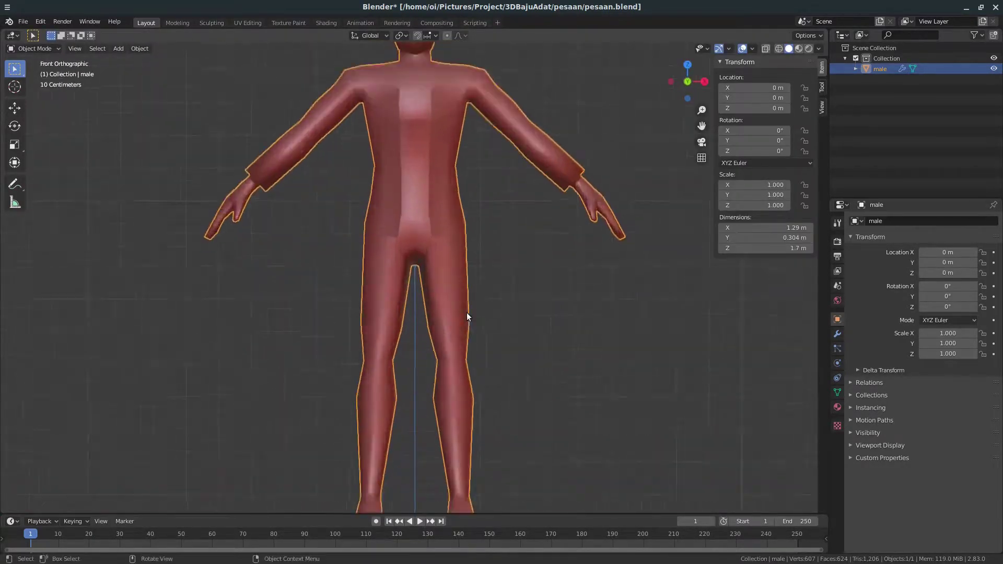
scroll(467, 269, "up", 3)
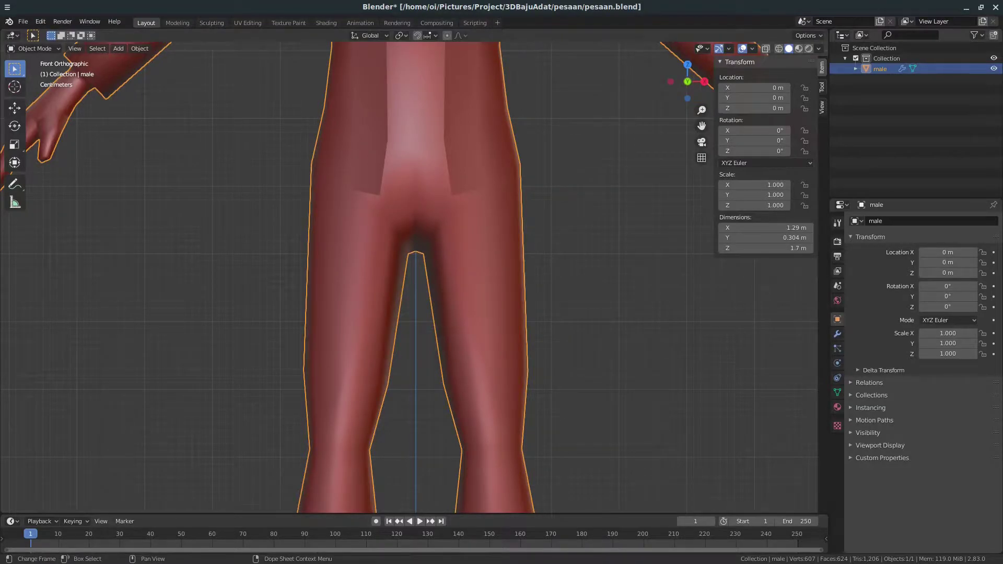
scroll(503, 217, "down", 3)
scroll(503, 217, "up", 5)
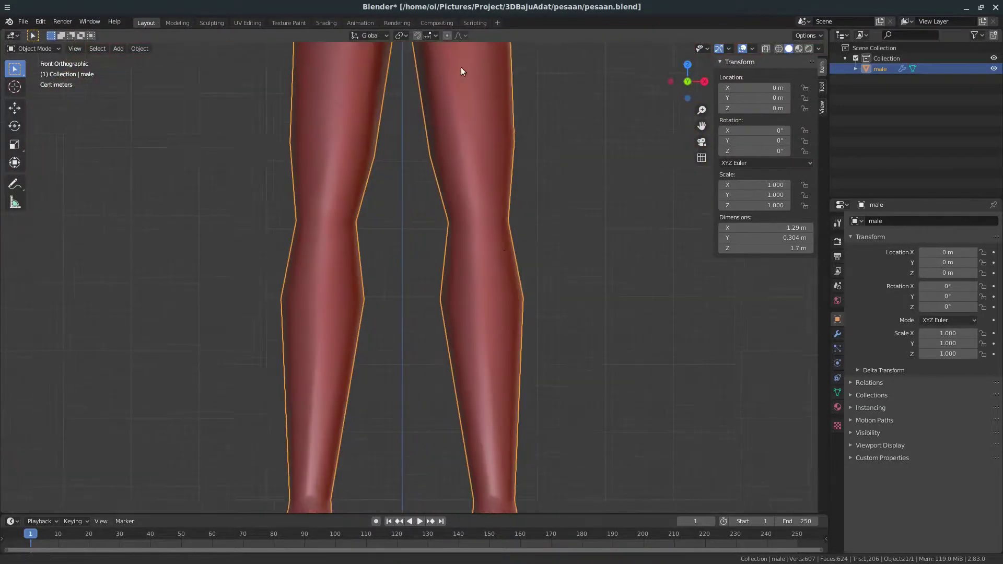
key("Tab")
key("ctrl+r")
left_click_drag(491, 397, 491, 405)
key("s")
key("z")
left_click(607, 442)
Scale up the knee edge loop to flare the lower legs, then return to Object Mode.
scroll(481, 315, "down", 2)
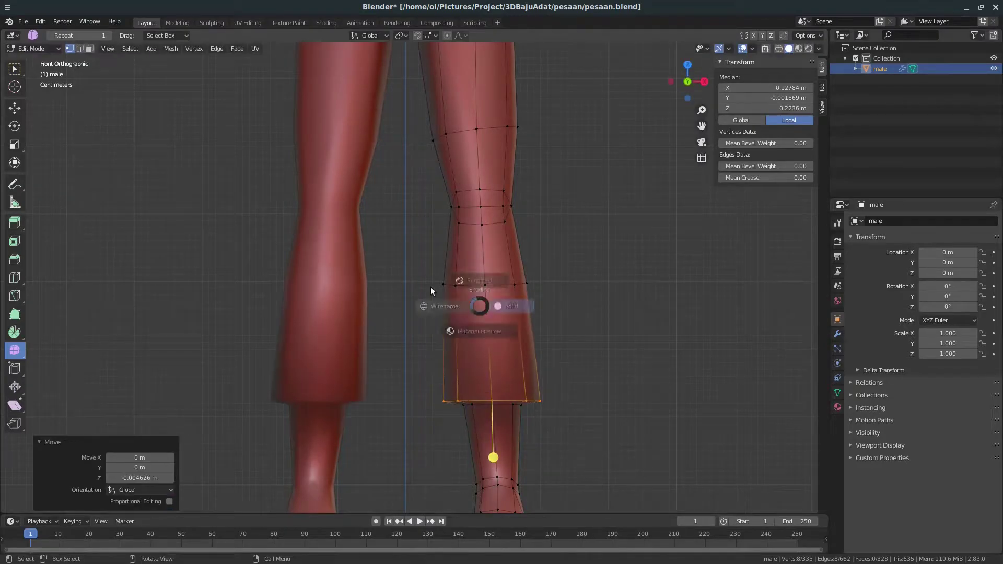
key("alt+z")
left_click(482, 213, "alt")
key("s")
left_click(545, 211)
key("Tab")
scroll(497, 341, "down", 5)
middle_click_drag(497, 341, 314, 291)
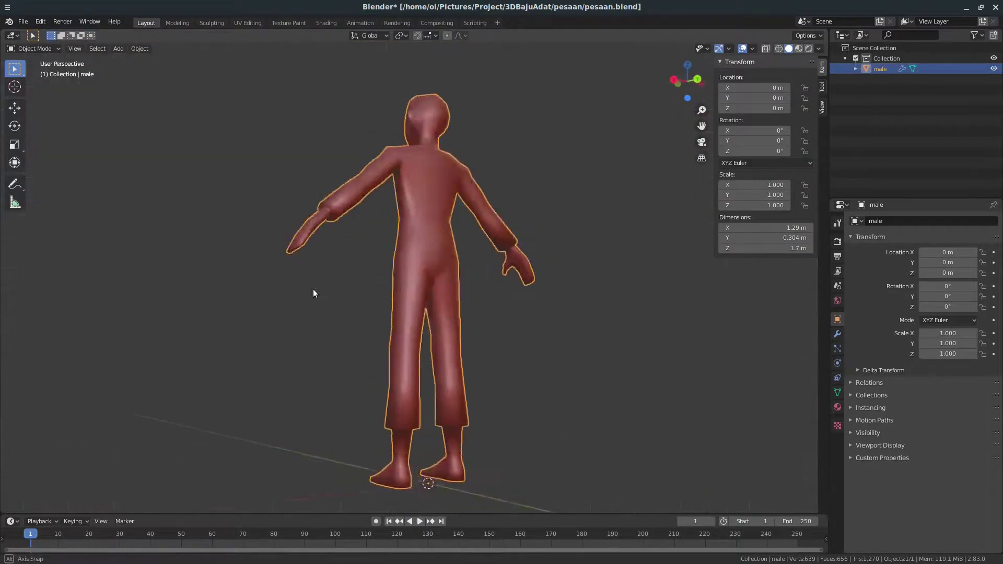
key("KP_1")
scroll(460, 197, "up", 3, "shift")
scroll(580, 87, "up", 5)
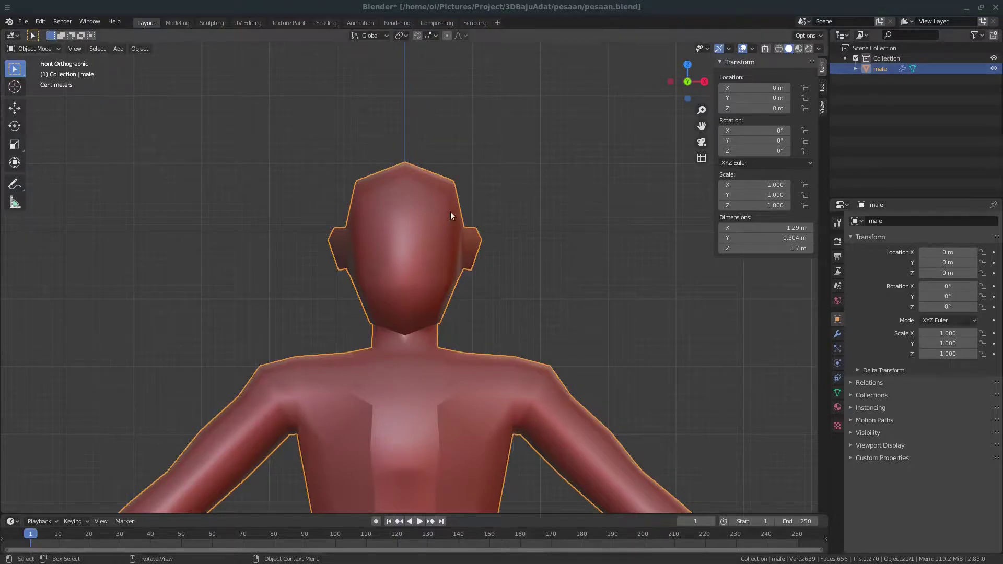
Pull a head vertex out toward the back of the head in side view.
key("Tab")
scroll(464, 214, "up", 2)
key("KP_3")
scroll(476, 213, "up", 3)
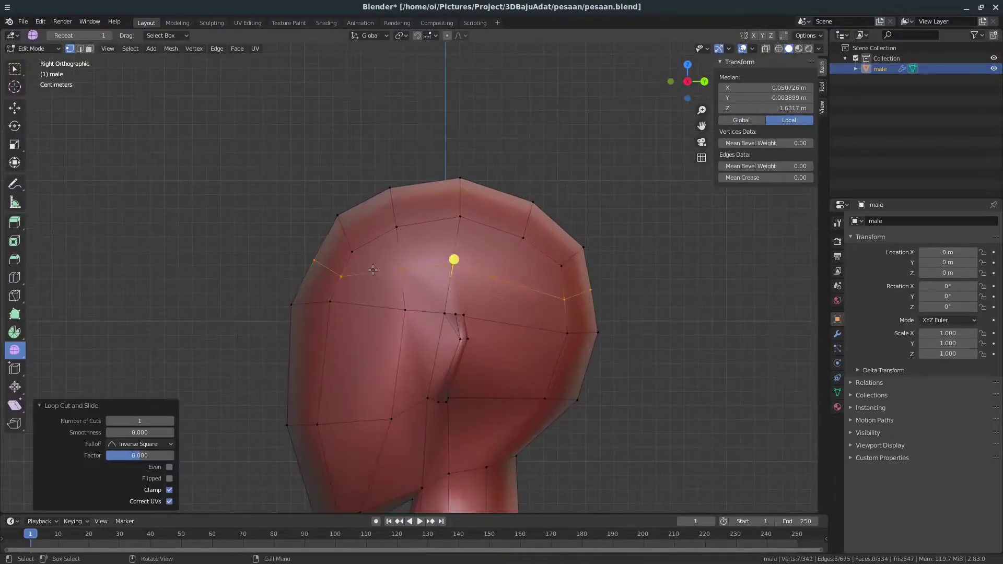
key("g")
left_click(489, 282)
left_click_drag(590, 306, 599, 312)
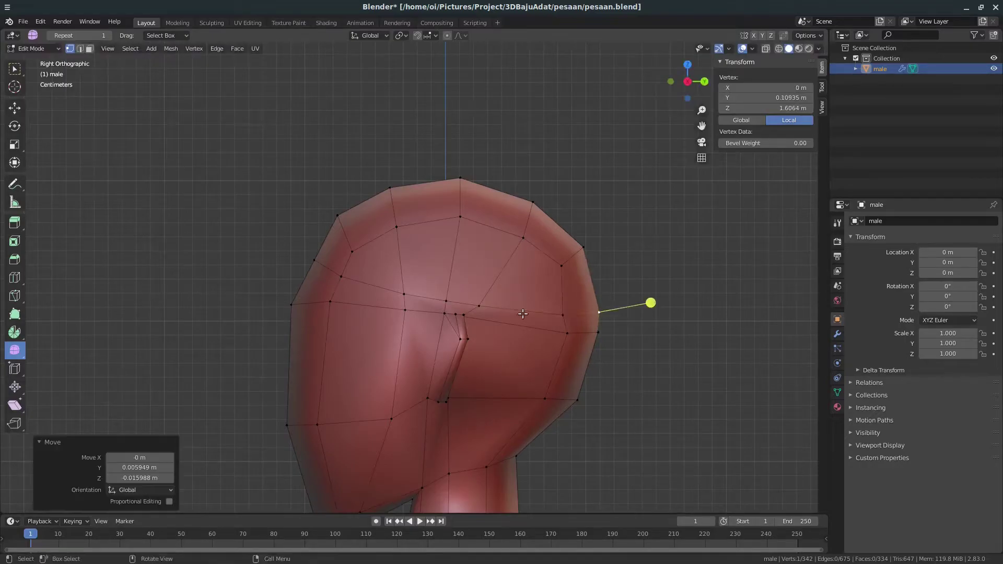
key("Return")
left_click_drag(478, 293, 448, 270)
key("KP_1")
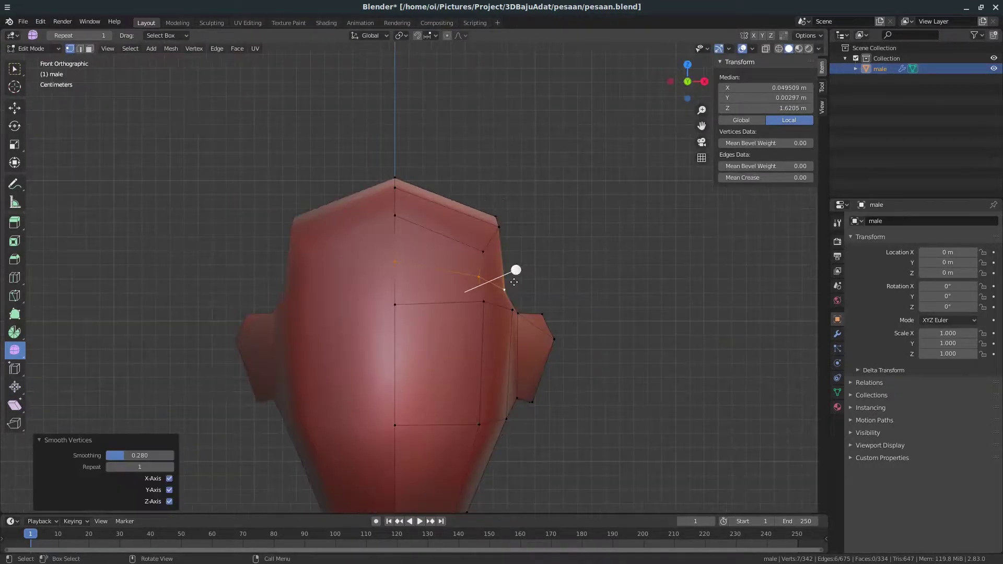
key("Escape")
Scale a head loop slightly outward to form a cap rim.
left_click(399, 262)
left_click(398, 262)
key("s")
left_click(524, 314)
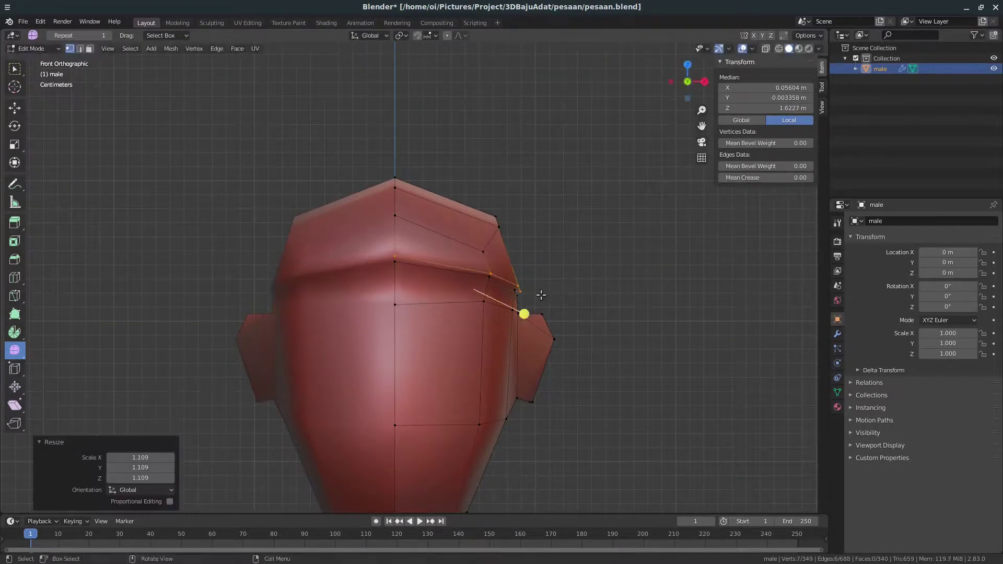
key("Escape")
key("KP_3")
left_click(362, 223)
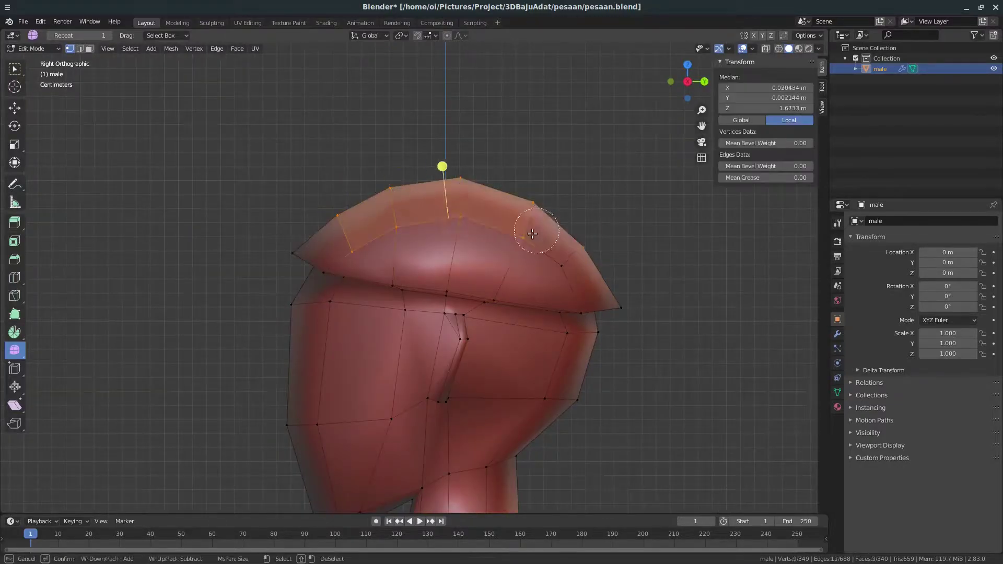
key("Escape")
Reposition cap-rim vertices with see-through display, then restore solid shading.
key("alt+z")
left_click(605, 309)
mouse_move(532, 233)
middle_mouse_down()
mouse_move(601, 293)
mouse_move(542, 216)
middle_mouse_up()
key("g")
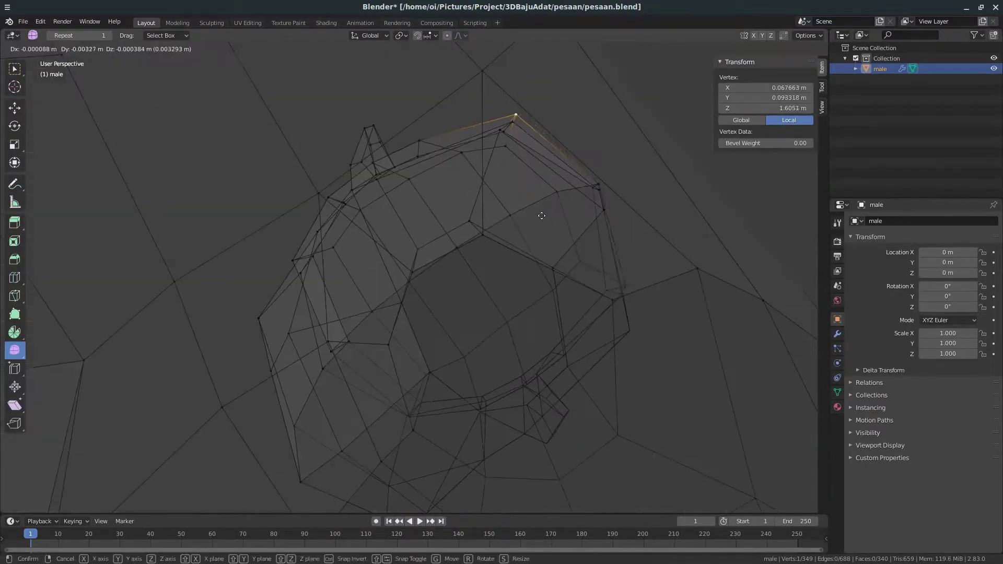
key("Escape")
key("z")
left_click(623, 305)
key("KP_3")
key("g")
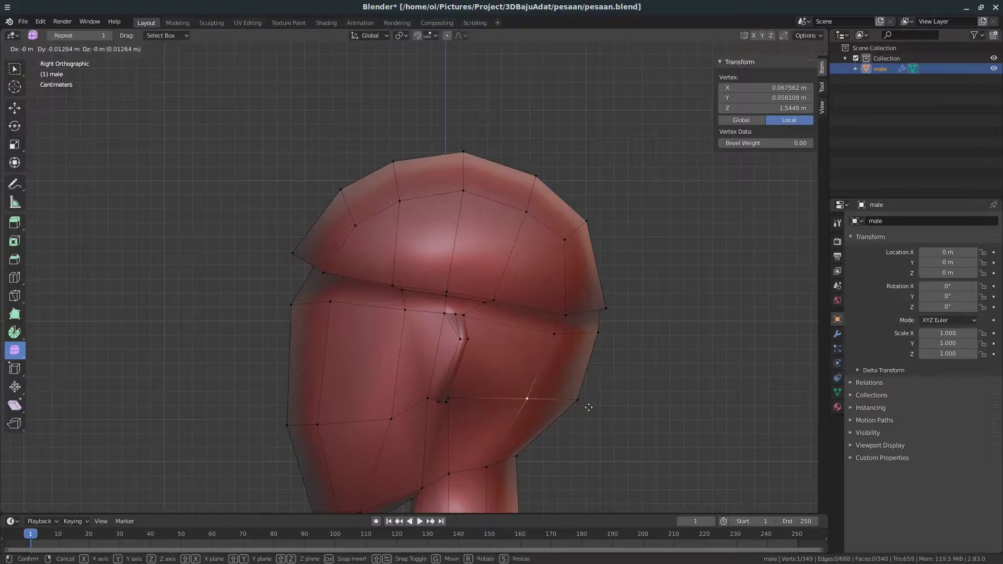
left_click(589, 407)
Move the rim's back-corner and front vertices to shape the cap rim.
key("alt+z")
middle_click_drag(438, 313, 522, 306)
key("KP_3")
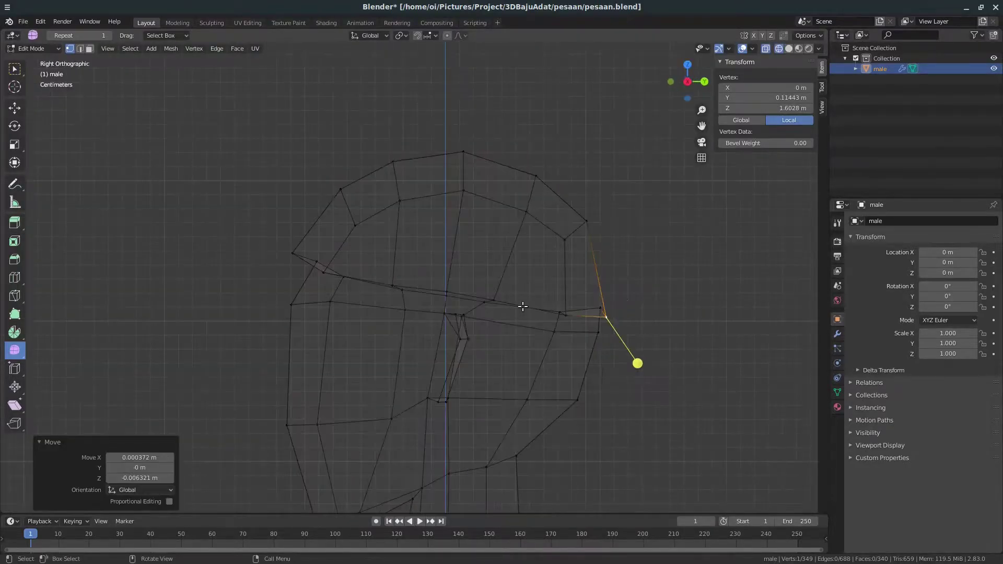
left_click(494, 301)
key("alt+z")
key("g")
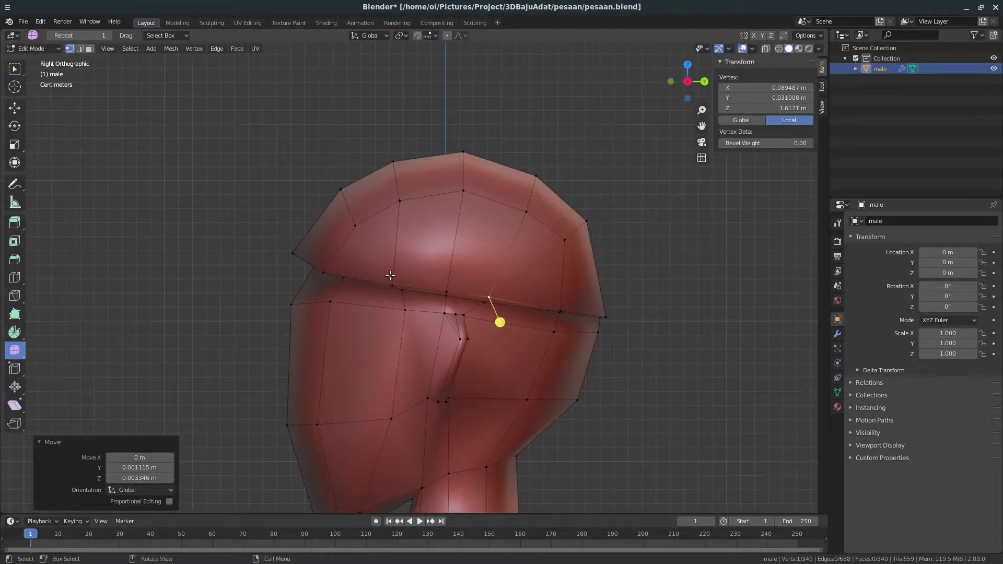
left_click(324, 272)
key("g")
left_click(319, 247)
key("alt+z")
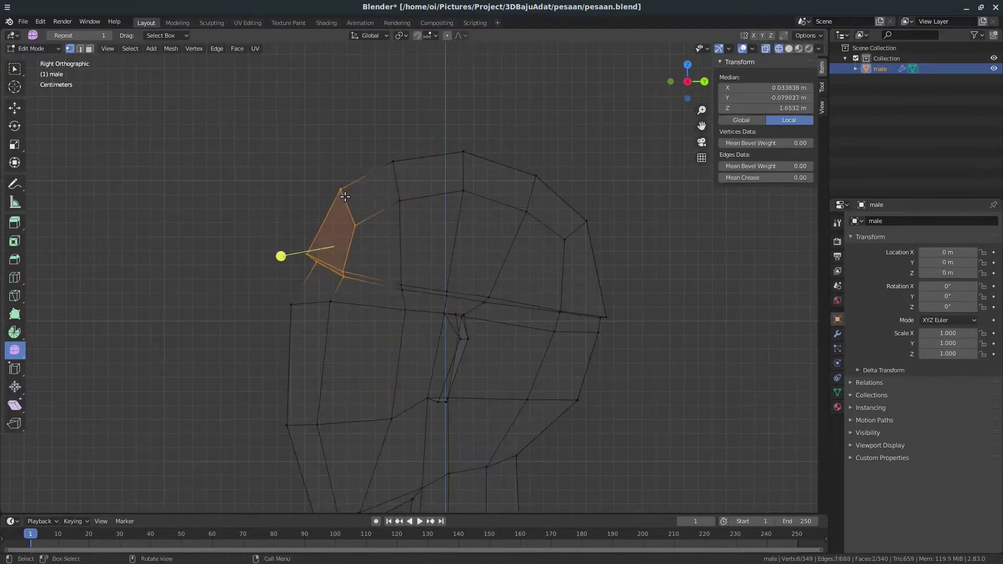
key("z")
left_click(460, 192)
mouse_move(460, 192)
middle_mouse_down()
mouse_move(472, 217)
mouse_move(631, 252)
middle_mouse_up()
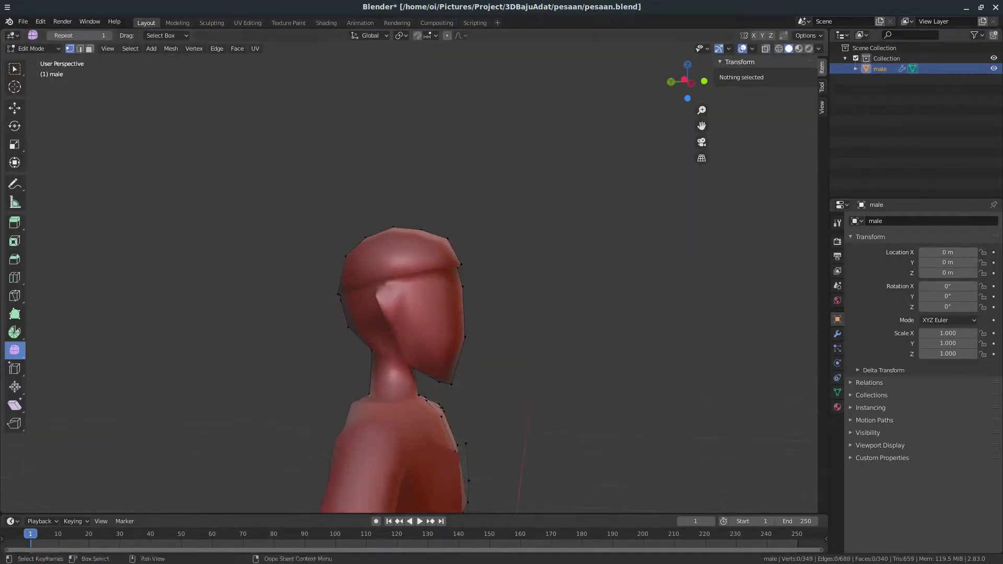
Loop-cut a new edge loop across the crown at cap height.
scroll(599, 340, "up", 3)
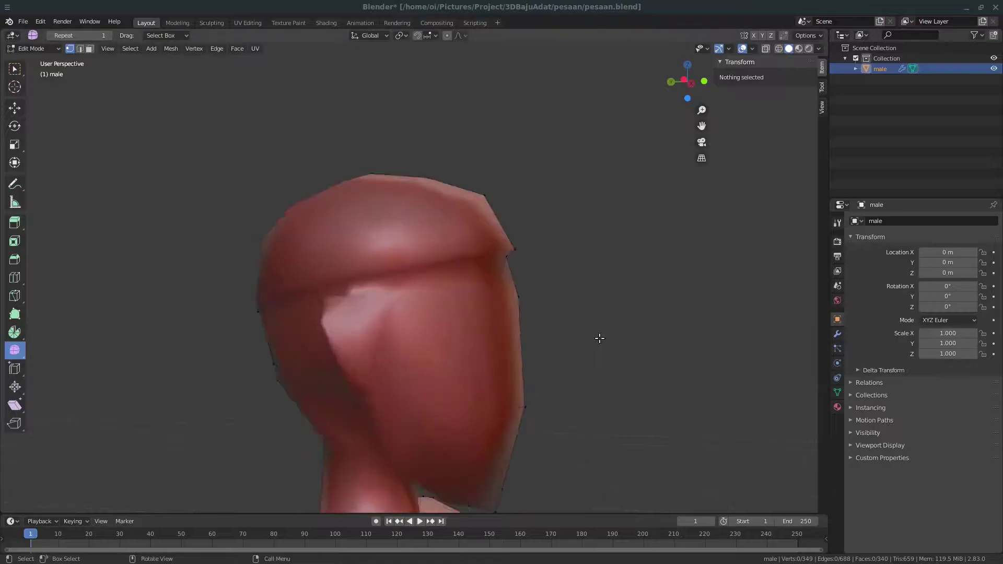
scroll(600, 340, "up", 2)
key("KP_3")
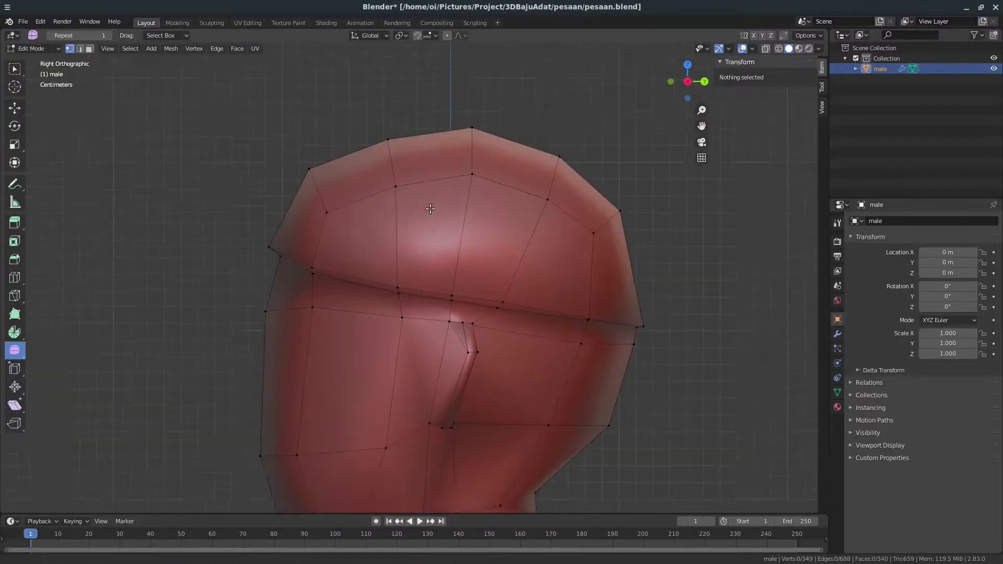
key("ctrl+r")
left_click(326, 230)
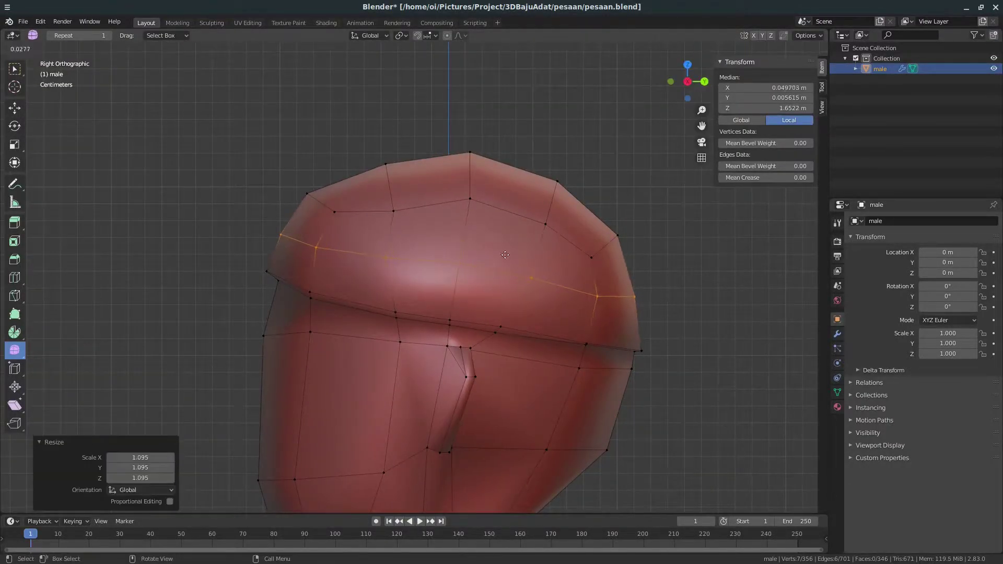
Reposition the leftmost vertex of the new loop on the cap.
mouse_move(506, 254)
middle_mouse_down()
mouse_move(543, 272)
mouse_move(427, 244)
mouse_move(463, 294)
middle_mouse_up()
left_click(537, 246)
key("g")
left_click(549, 276)
key("KP_3")
Knife-cut a new loop across the head and adjust its vertices in side and top views.
key("k")
key("Return")
key("KP_3")
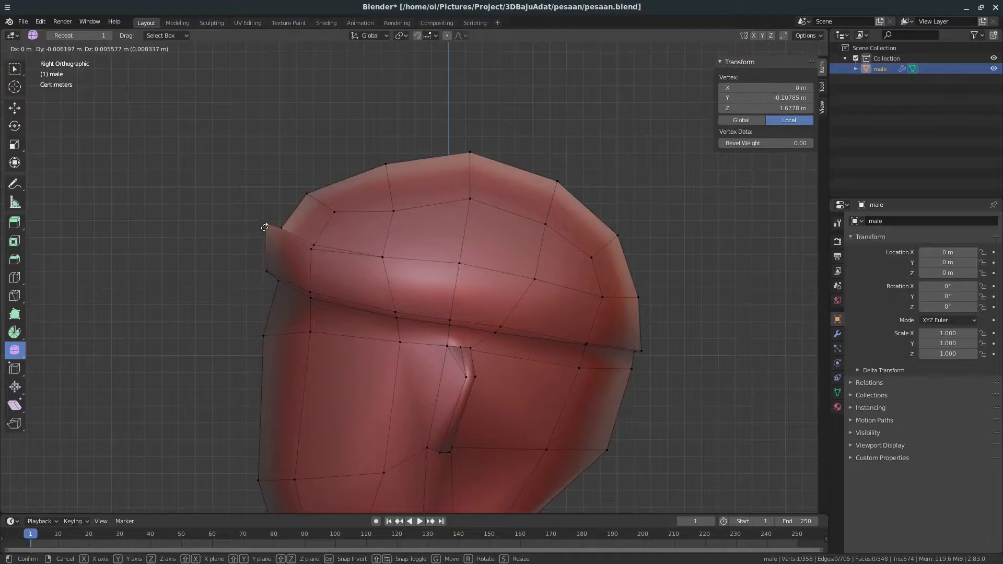
left_click(265, 227)
key("KP_7")
left_click(491, 357)
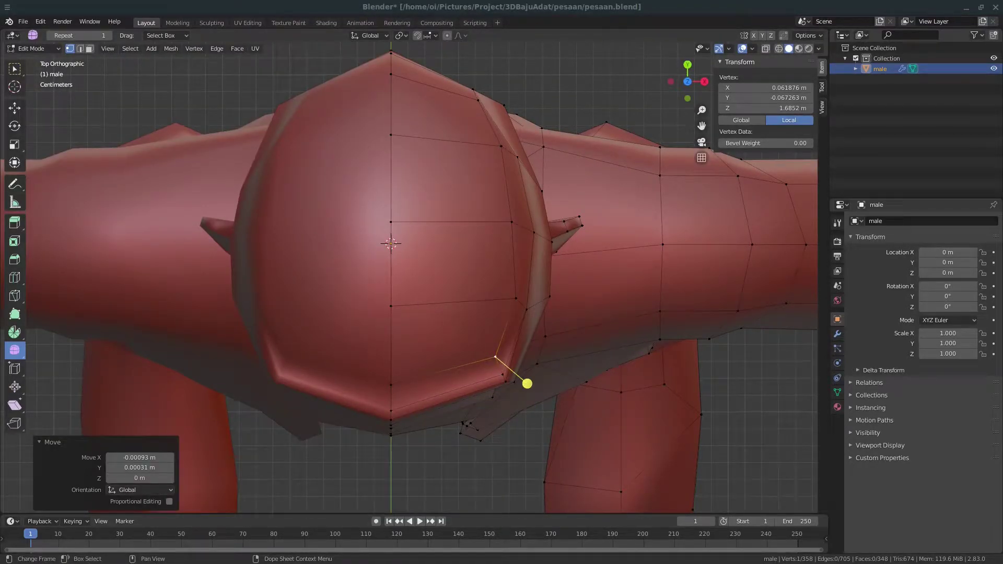
Move the selected cap brim vertices into a new position in front view.
key("KP_1")
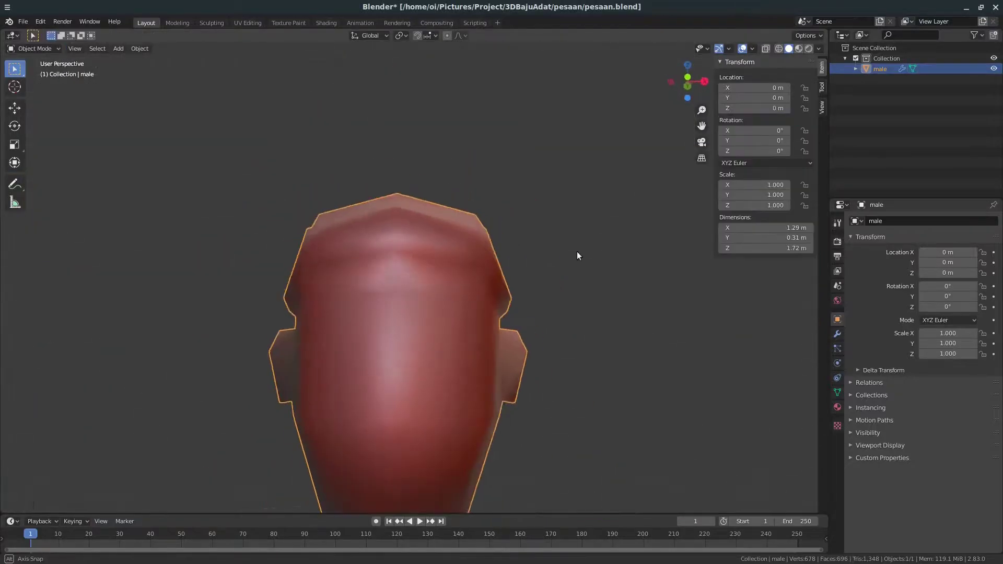
scroll(430, 243, "up", 5)
key("g")
left_click(384, 284)
scroll(488, 290, "down", 4)
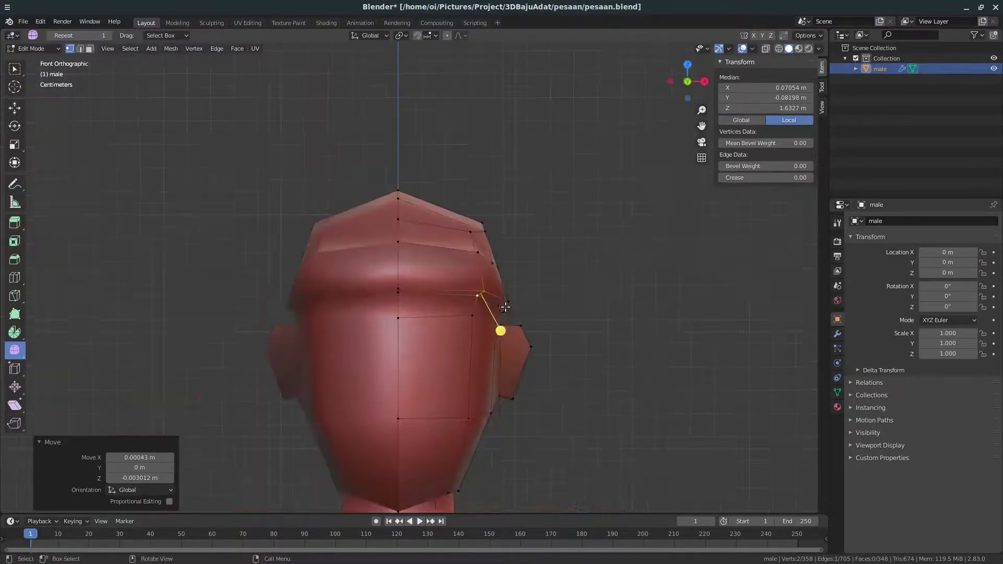
Merge the selected head vertices at the first vertex.
middle_click_drag(488, 290, 383, 338)
key("KP_1")
scroll(470, 335, "up", 5)
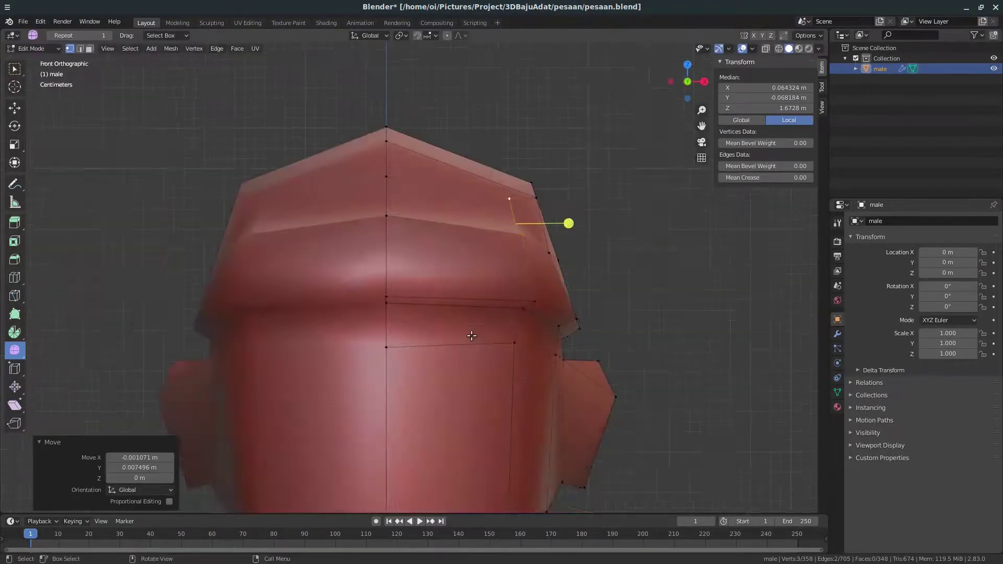
mouse_move(454, 309)
middle_mouse_down()
mouse_move(435, 219)
mouse_move(336, 480)
middle_mouse_up()
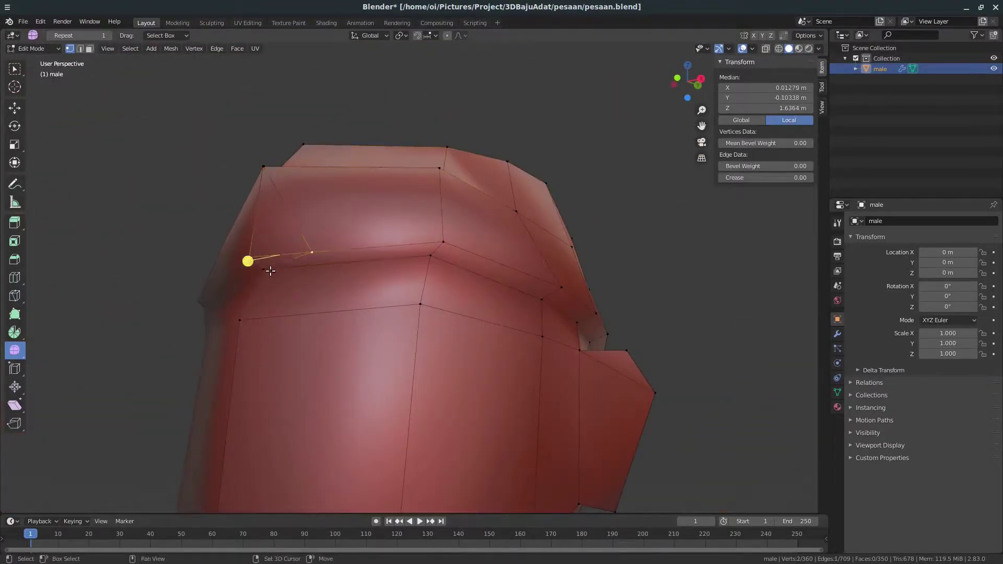
mouse_move(270, 271)
middle_mouse_down()
mouse_move(235, 318)
mouse_move(383, 341)
middle_mouse_up()
key("Return")
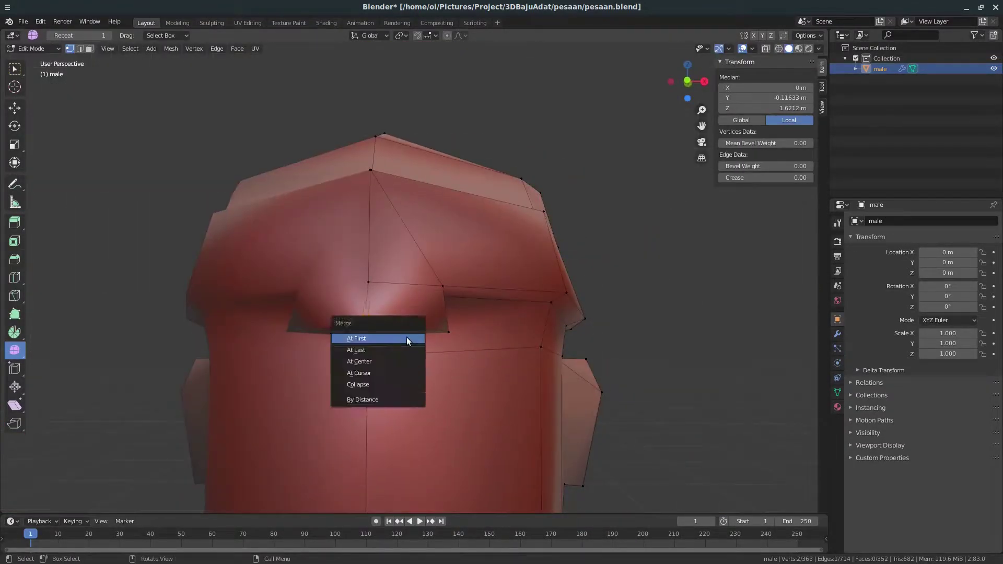
left_click(407, 340)
Move a jaw vertex outward in side view to reshape the jawline.
middle_click_drag(410, 383, 252, 119)
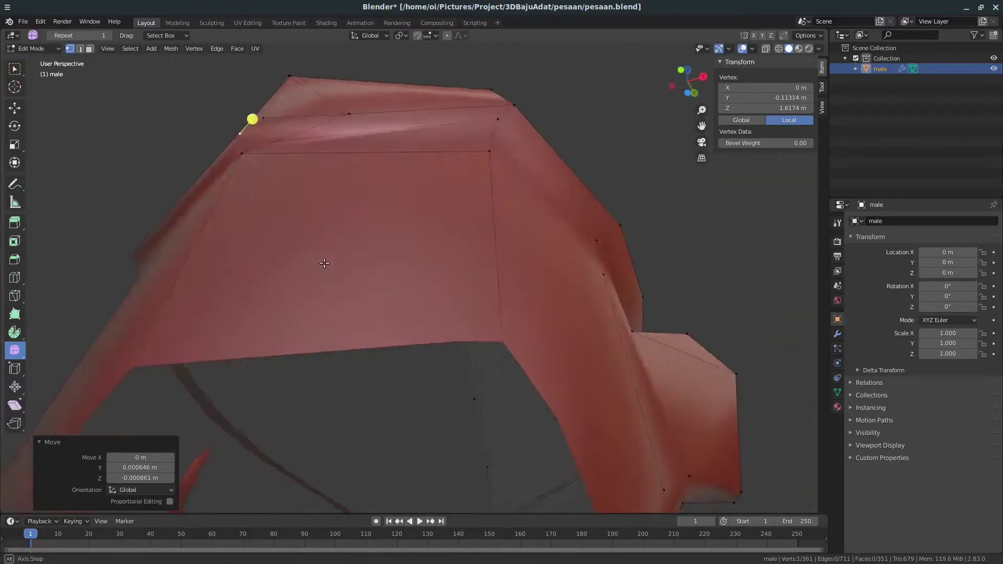
scroll(324, 263, "down", 5)
middle_click_drag(385, 320, 78, 320)
scroll(235, 358, "up", 5)
left_click(534, 334)
key("g")
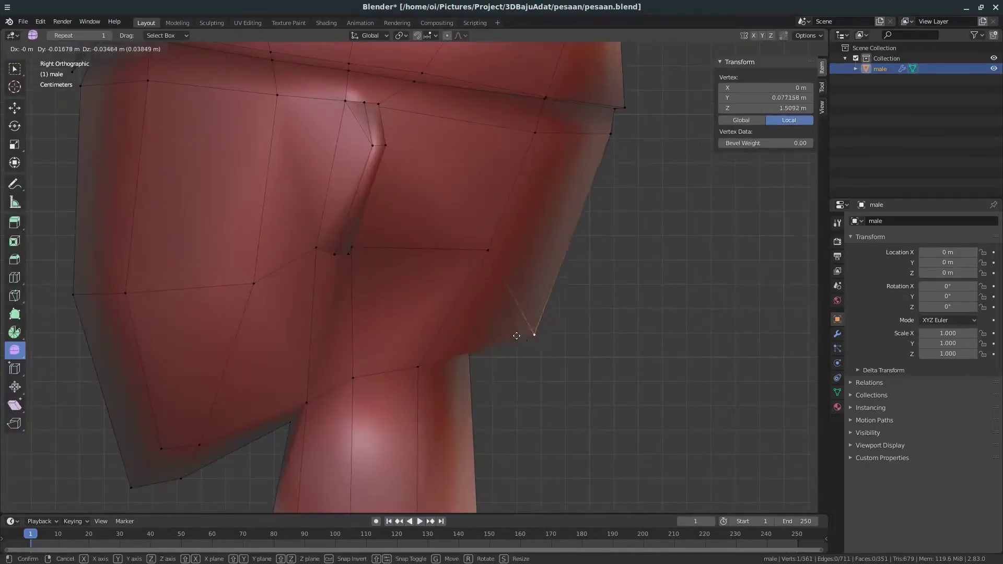
left_click(627, 240)
mouse_move(510, 320)
middle_mouse_down()
mouse_move(497, 329)
mouse_move(576, 302)
middle_mouse_up()
Check the head shape, select cheek vertices in X-ray, then return to object mode.
key("Tab")
scroll(577, 303, "up", 4)
key("Tab")
key("KP_1")
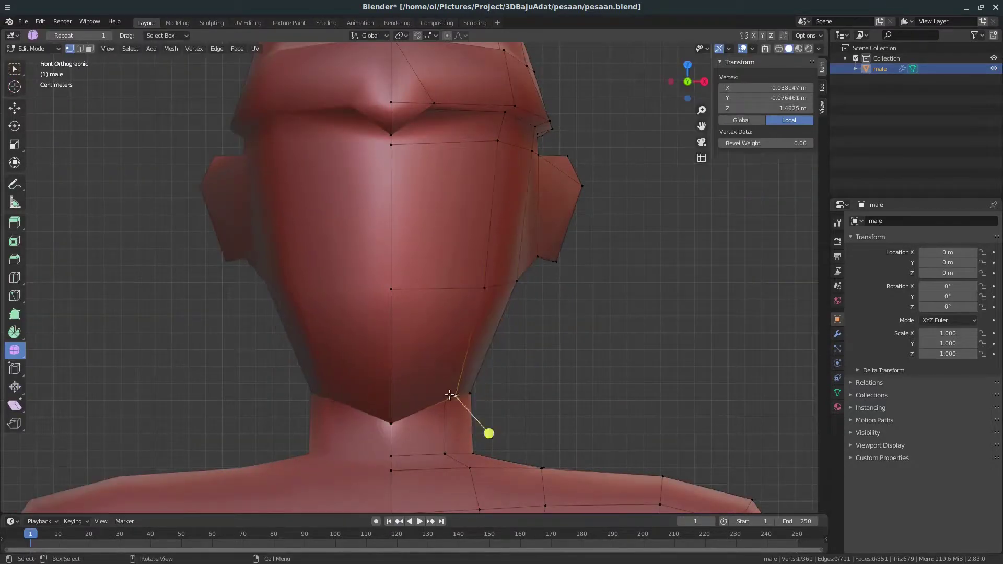
left_click(406, 414, "shift")
left_click(535, 258)
key("alt+z")
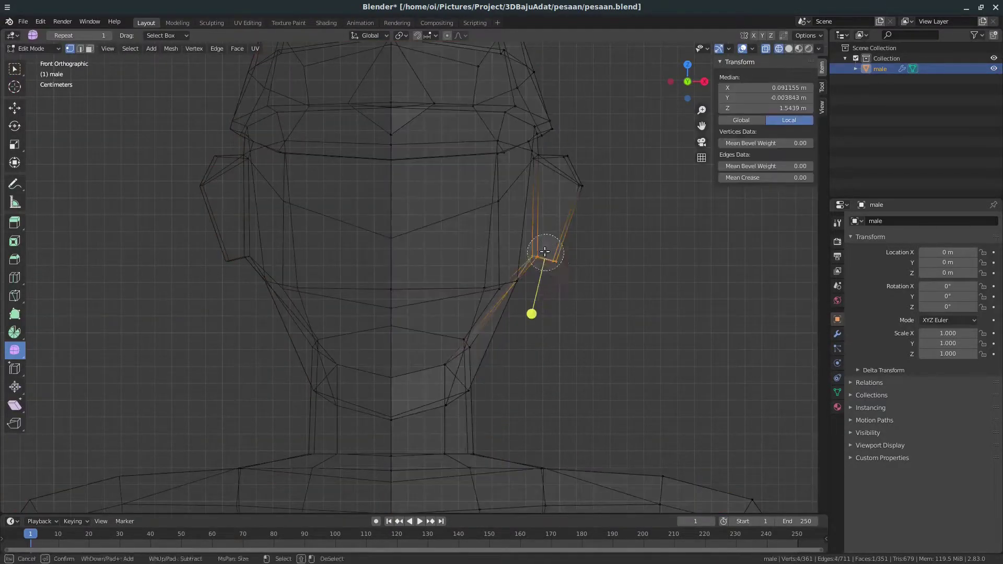
key("Escape")
key("Tab")
key("alt+z")
middle_click_drag(593, 268, 485, 307)
scroll(485, 306, "up", 5)
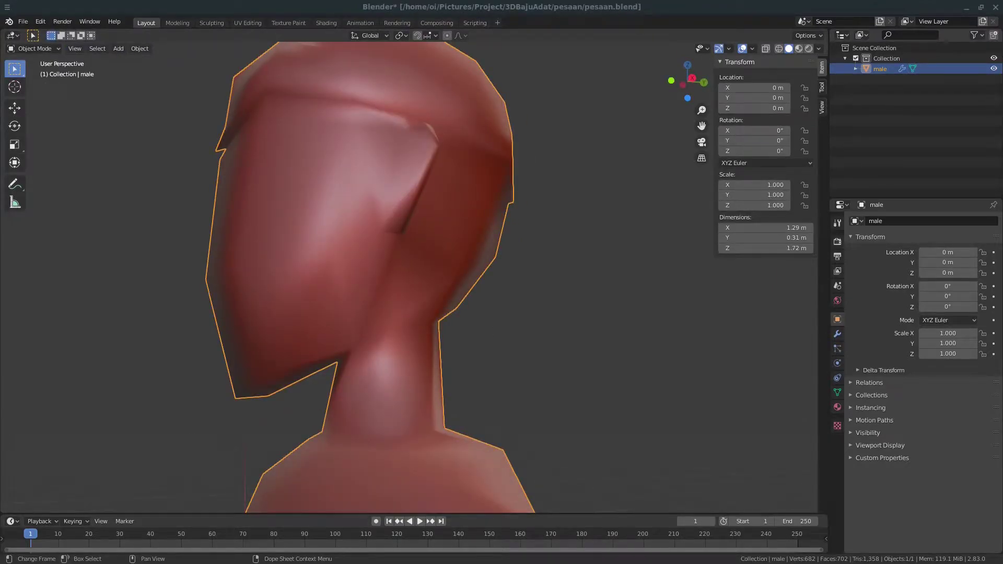
Orbit and zoom around the whole figure, returning to the front view.
scroll(391, 331, "down", 5)
middle_click_drag(390, 331, 466, 368)
key("KP_1")
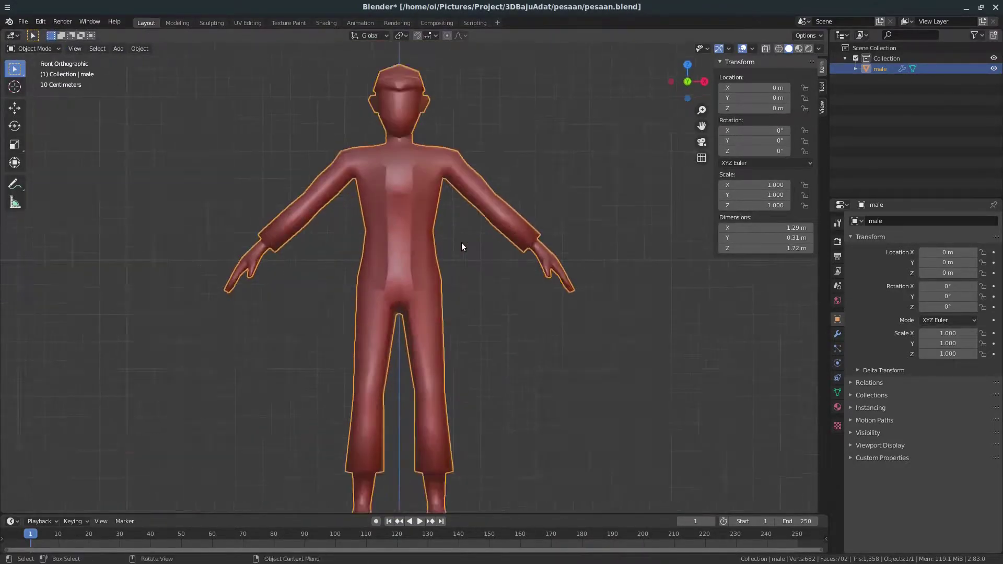
scroll(466, 368, "up", 3)
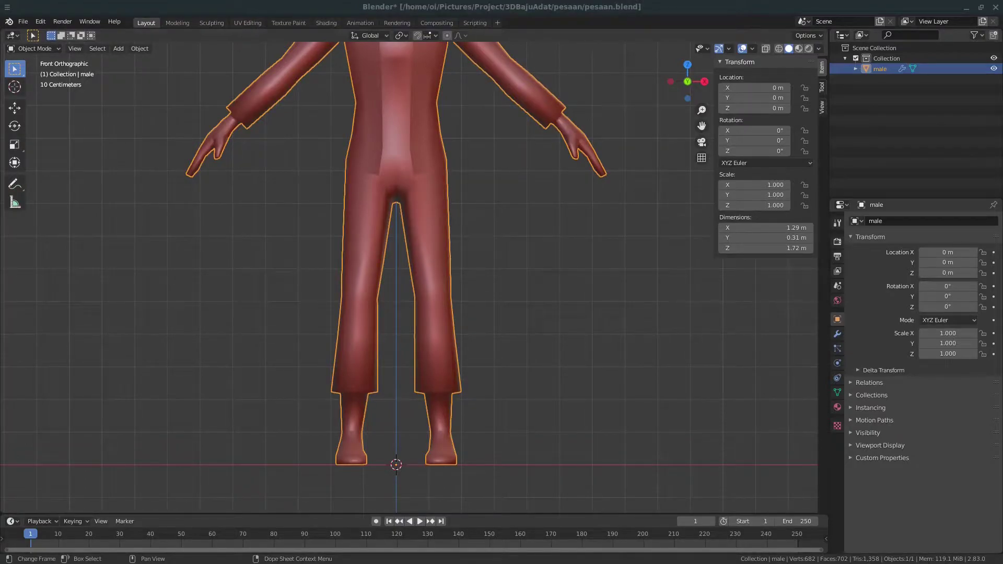
scroll(426, 200, "down", 4)
middle_click_drag(426, 201, 485, 260)
key("KP_1")
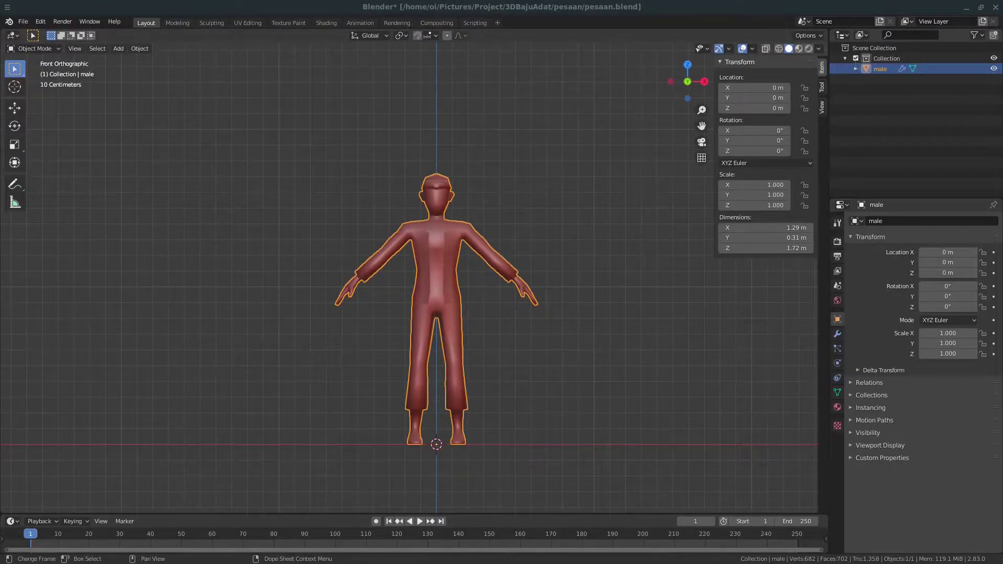
scroll(484, 381, "up", 2)
scroll(485, 382, "down", 3)
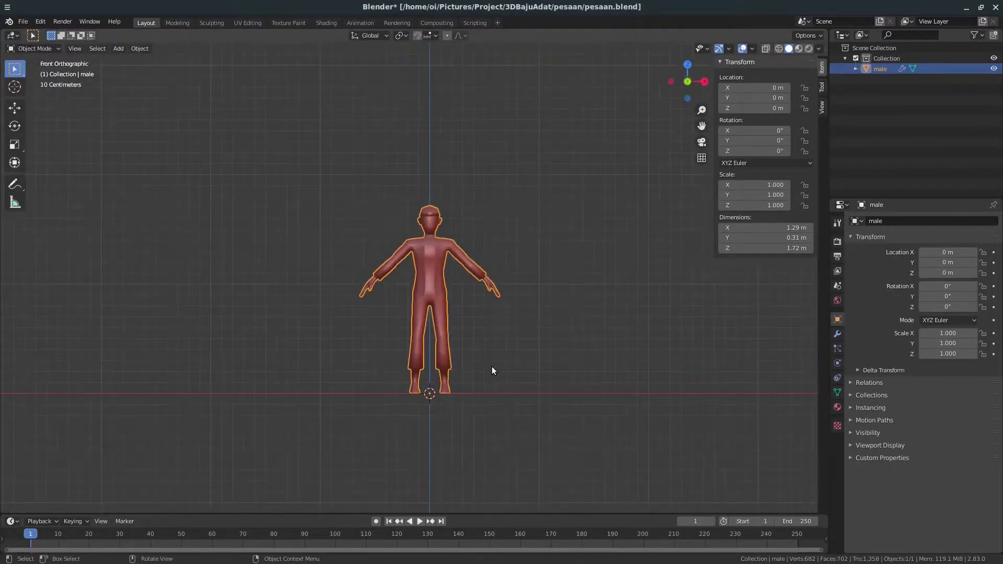
In Material Preview, scale the ankle edge loop to 0.892 in Edit Mode.
left_click(798, 48)
scroll(541, 258, "up", 1)
scroll(541, 258, "up", 2)
scroll(541, 258, "up", 3)
key("Tab")
scroll(525, 315, "up", 2)
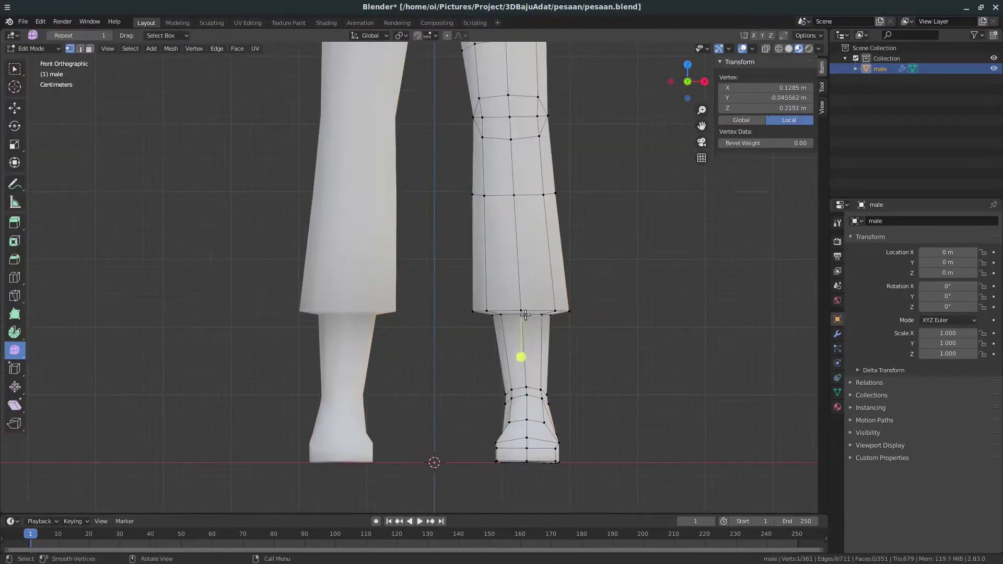
left_click(574, 325)
left_click(532, 396, "alt")
left_click(587, 404)
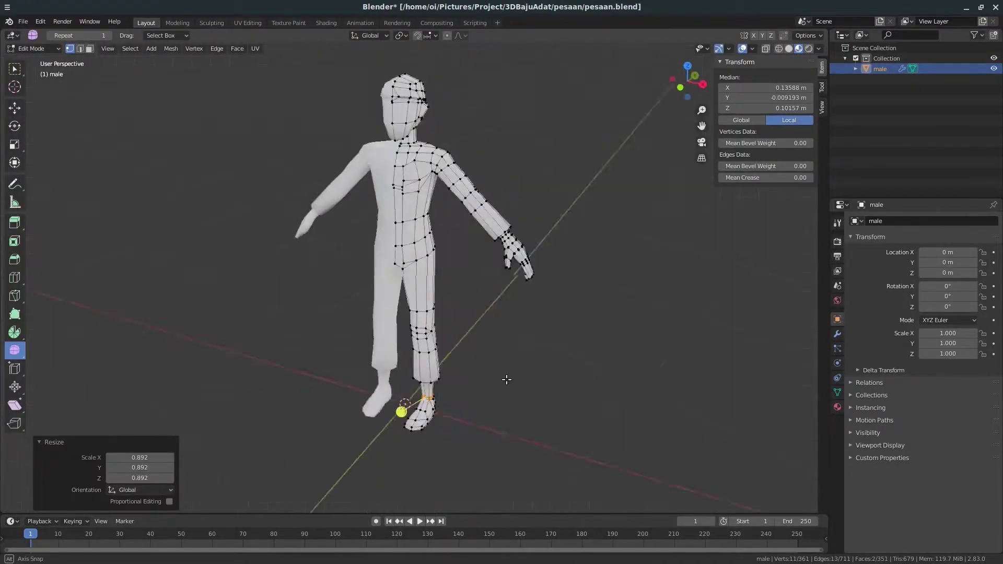
Move a vertex on the face profile, then leave Edit Mode.
key("Tab")
key("Tab")
left_click(503, 389)
key("g")
scroll(471, 366, "down", 5)
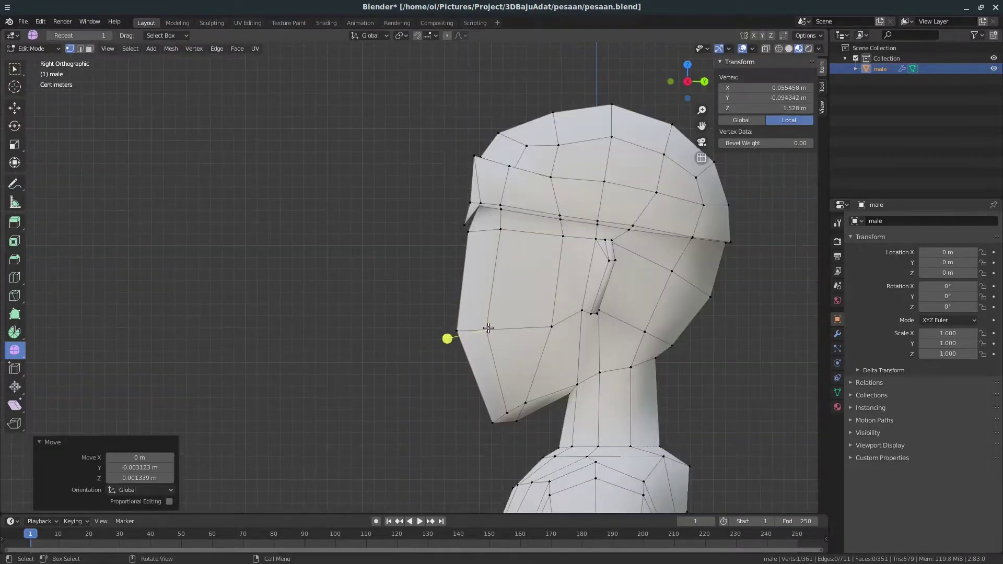
mouse_move(448, 350)
middle_mouse_down()
mouse_move(564, 349)
mouse_move(512, 388)
mouse_move(609, 349)
middle_mouse_up()
key("Tab")
key("Tab")
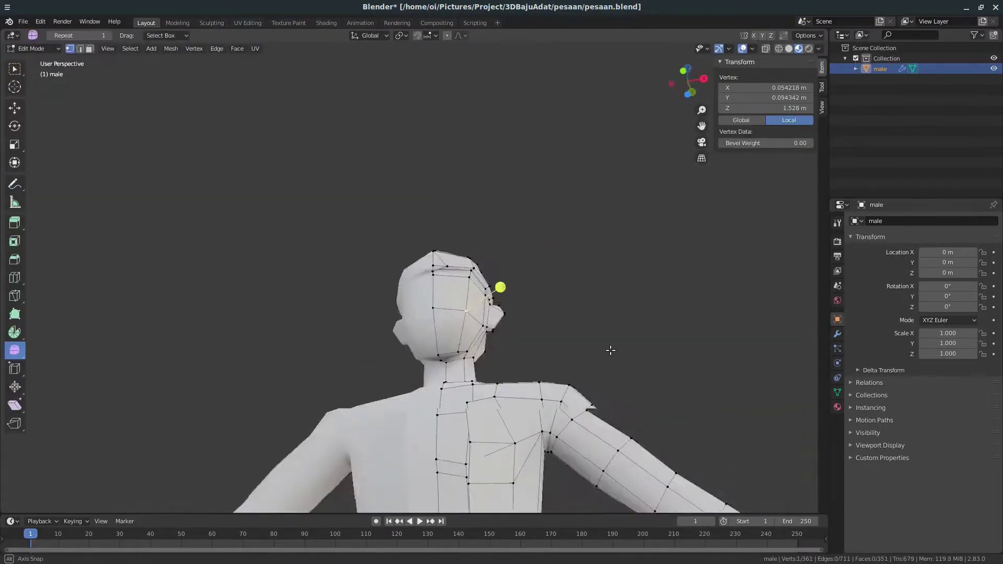
key("Tab")
Recentre the front view on the figure and switch to the UV Editing workspace.
scroll(600, 411, "down", 3)
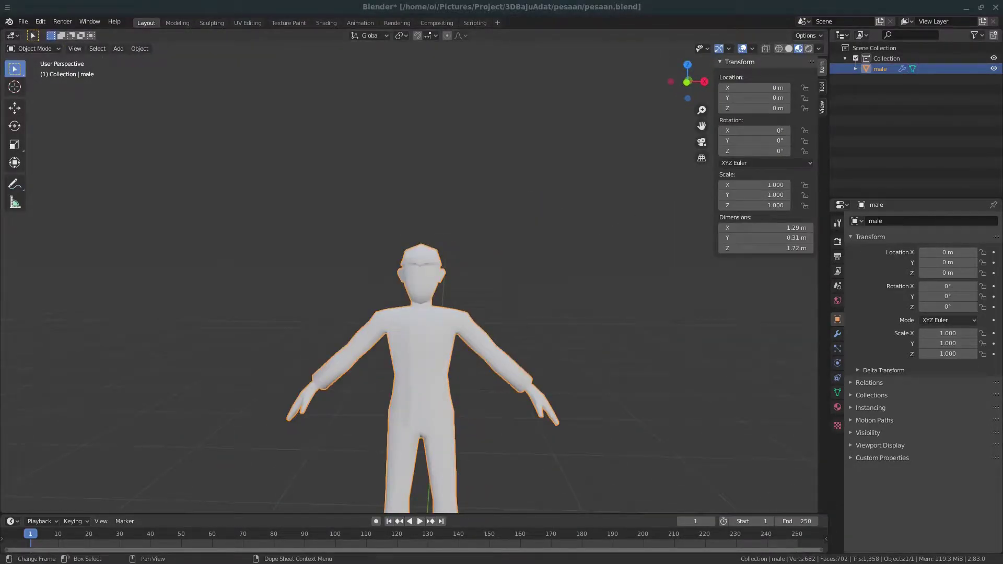
key("KP_1")
key("KP_Decimal")
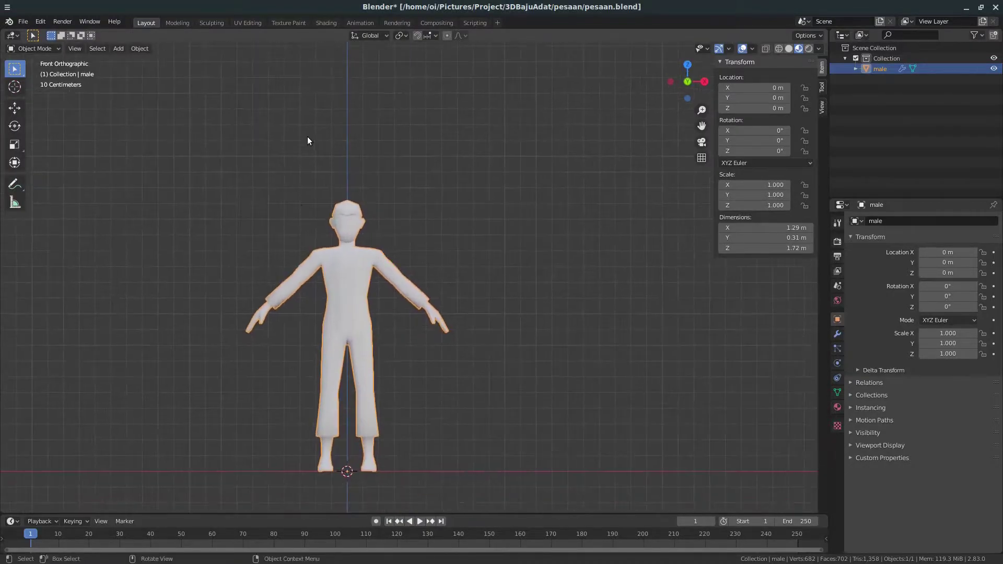
left_click(248, 24)
scroll(638, 244, "up", 4)
In edge select mode, mark a seam down the side of the torso.
scroll(638, 244, "up", 3)
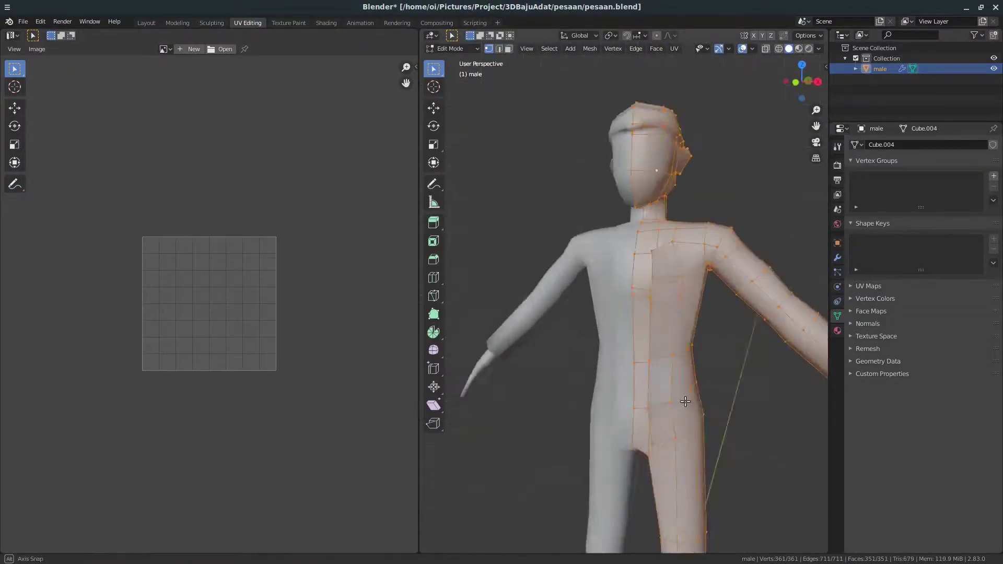
scroll(638, 244, "up", 3)
mouse_move(638, 244)
middle_mouse_down()
mouse_move(731, 256)
mouse_move(650, 411)
mouse_move(618, 416)
mouse_move(711, 232)
mouse_move(666, 369)
middle_mouse_up()
key("2")
left_click(672, 363, "alt")
left_click(650, 411)
left_click(668, 372, "alt")
key("ctrl+e")
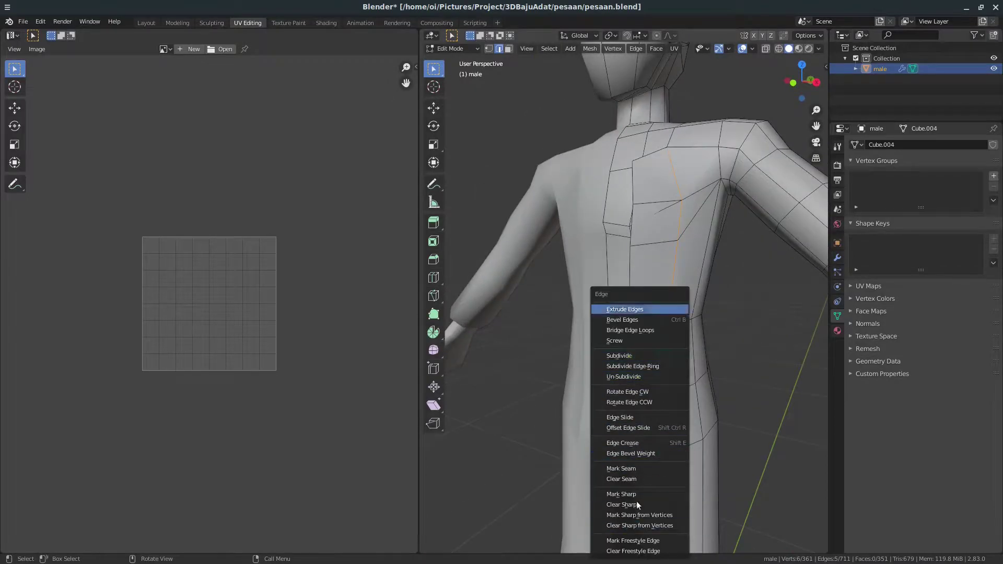
left_click(621, 468)
Select the edge loop around the neck and mark it as a seam.
scroll(621, 468, "down", 3)
middle_click_drag(621, 468, 600, 460)
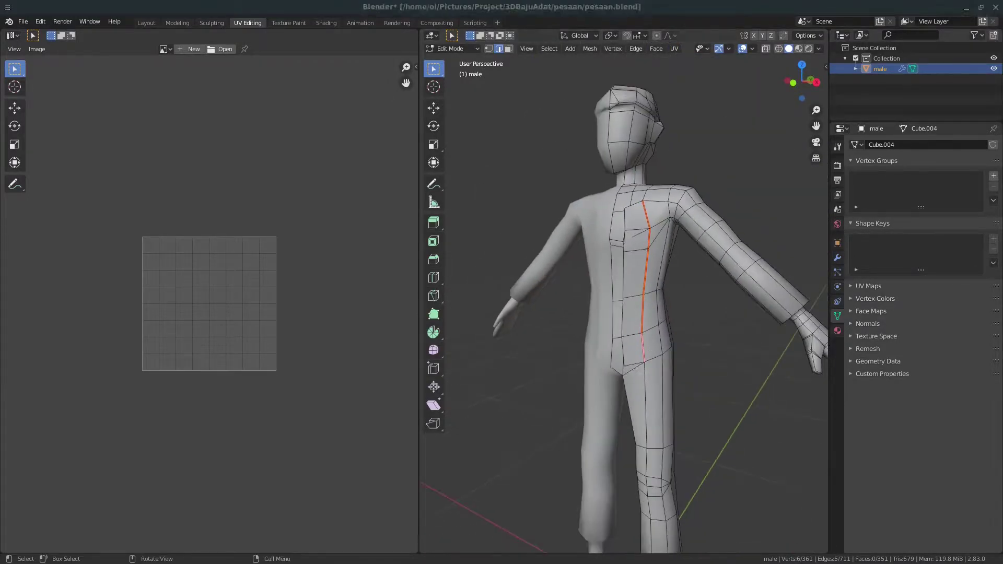
scroll(761, 325, "down", 2)
mouse_move(761, 324)
middle_mouse_down()
mouse_move(674, 366)
mouse_move(578, 385)
middle_mouse_up()
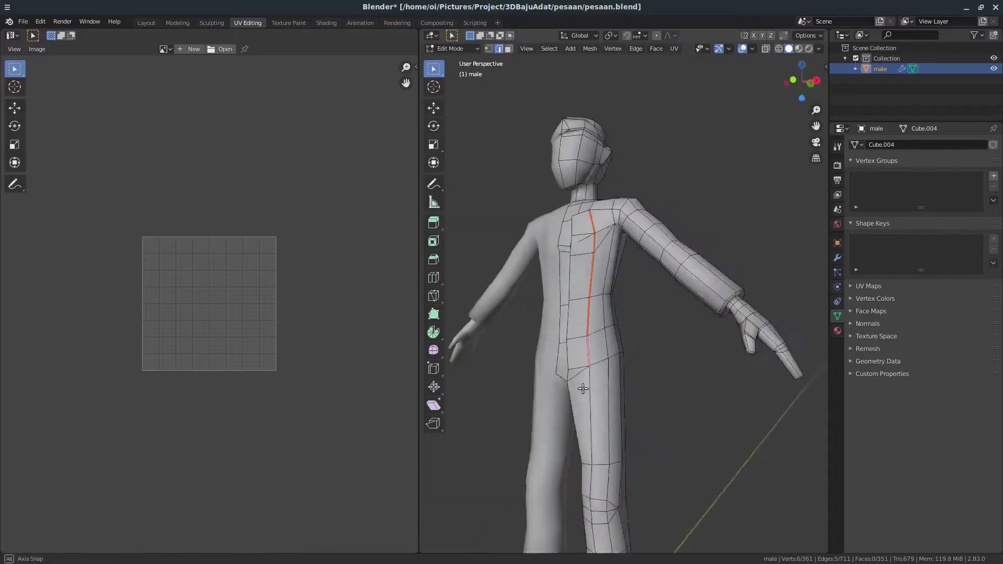
scroll(617, 354, "up", 2)
left_click(617, 354)
middle_click_drag(617, 353, 649, 405)
scroll(650, 405, "up", 5)
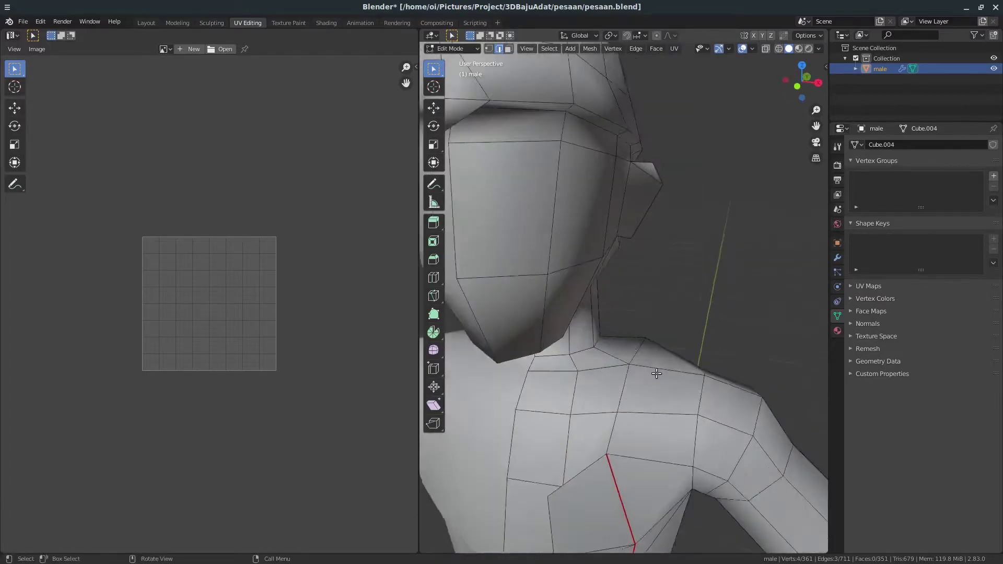
left_click(573, 369, "shift")
key("ctrl+e")
left_click(574, 365)
Re-mark the neck seam and mark a seam around the shoulder loop.
mouse_move(575, 364)
middle_mouse_down()
mouse_move(589, 303)
mouse_move(604, 291)
middle_mouse_up()
key("ctrl+e")
left_click(588, 303)
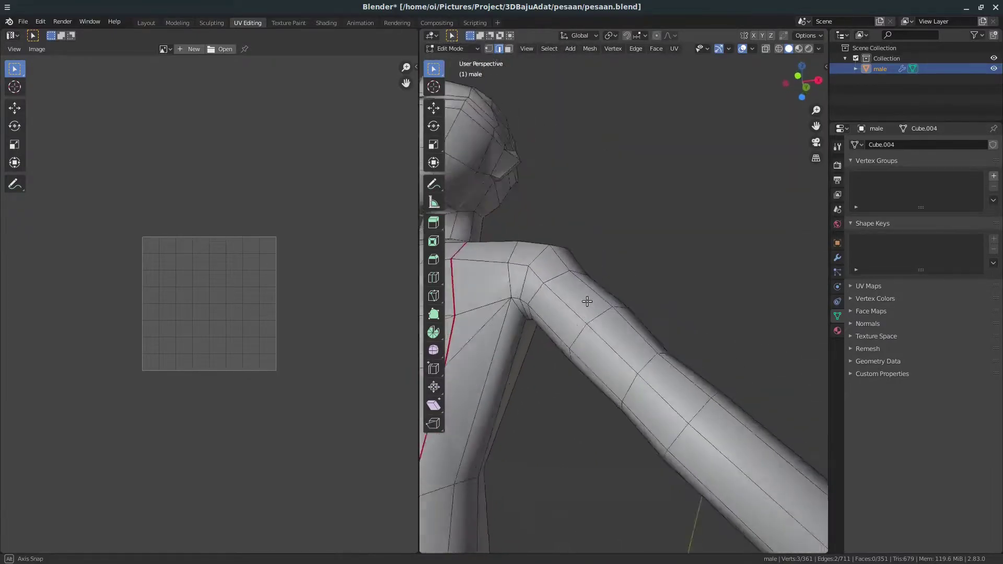
left_click(587, 297, "alt")
scroll(594, 348, "down", 2)
mouse_move(593, 348)
middle_mouse_down()
mouse_move(578, 327)
mouse_move(699, 369)
middle_mouse_up()
key("ctrl+e")
left_click(577, 327)
Select a hand edge path, the ankle loop and the sole edges.
mouse_move(650, 333)
middle_mouse_down()
mouse_move(596, 448)
mouse_move(716, 168)
mouse_move(646, 392)
mouse_move(728, 297)
mouse_move(571, 381)
mouse_move(566, 414)
mouse_move(630, 312)
mouse_move(619, 405)
mouse_move(654, 405)
mouse_move(684, 379)
mouse_move(634, 331)
mouse_move(627, 340)
mouse_move(653, 306)
mouse_move(646, 318)
mouse_move(709, 385)
mouse_move(629, 382)
mouse_move(549, 399)
mouse_move(601, 366)
middle_mouse_up()
left_click(596, 448, "ctrl")
left_click(679, 331, "alt")
left_click(567, 414, "ctrl")
left_click(619, 405, "ctrl")
left_click(627, 339)
Add foot and leg edges to the selection and mark them as a seam.
scroll(646, 318, "down", 3)
left_click(646, 318, "ctrl")
scroll(628, 382, "up", 3)
left_click(628, 382, "ctrl")
key("ctrl+e")
left_click(549, 399)
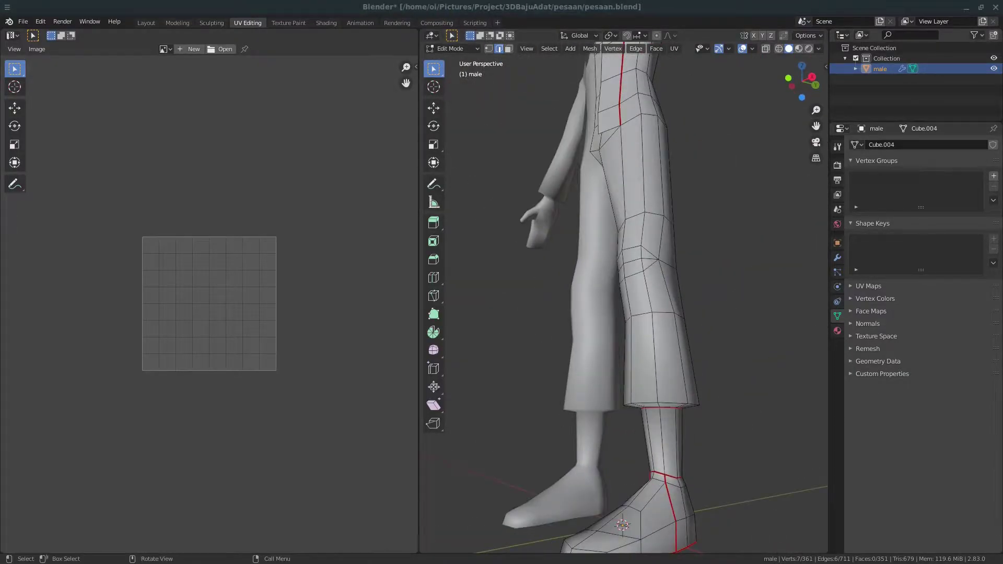
scroll(746, 350, "down", 5)
scroll(700, 291, "up", 6)
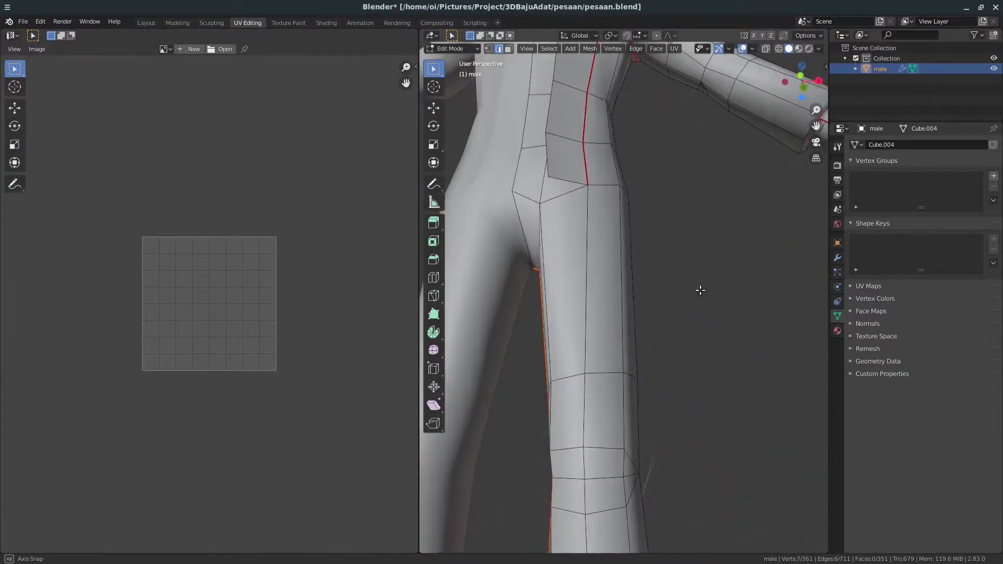
middle_click_drag(701, 291, 609, 196)
right_click(613, 180)
left_click(614, 180)
Inspect the new leg seam, select the whole mesh, and snap to front view.
scroll(613, 180, "down", 4)
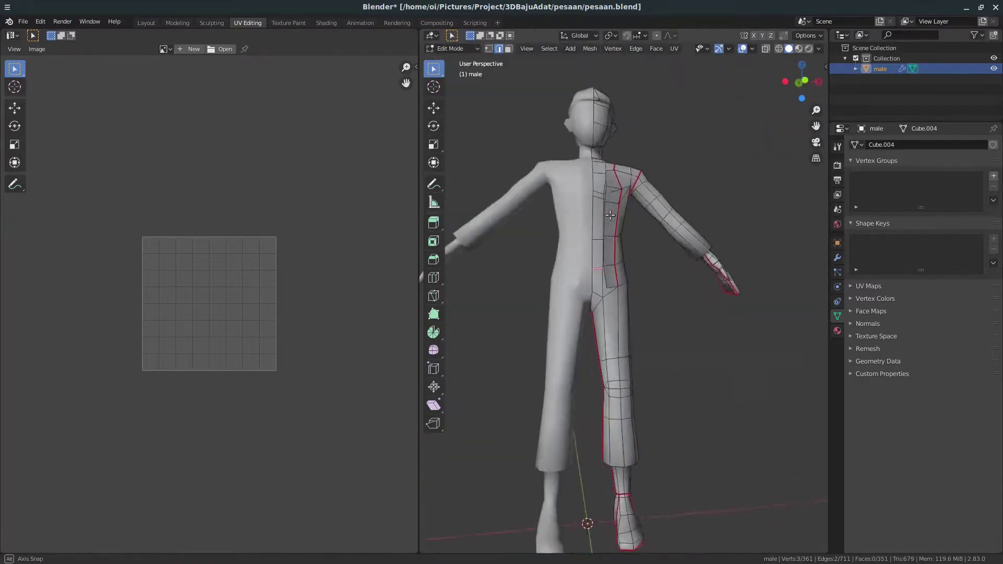
scroll(620, 294, "up", 5)
mouse_move(620, 314)
middle_mouse_down()
mouse_move(620, 294)
mouse_move(712, 242)
middle_mouse_up()
scroll(712, 242, "down", 4)
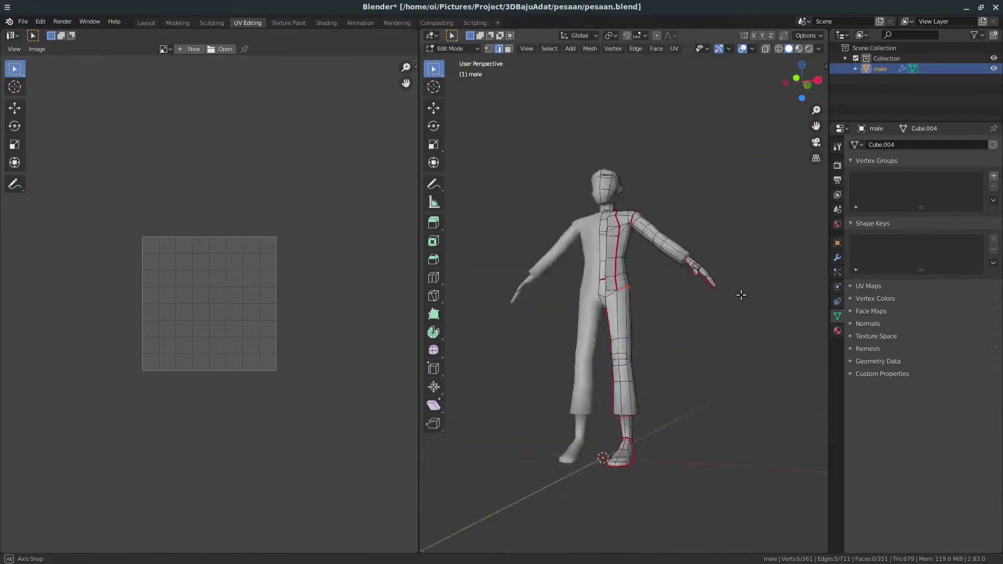
scroll(663, 269, "up", 4)
mouse_move(663, 269)
middle_mouse_down()
mouse_move(663, 340)
mouse_move(654, 323)
mouse_move(679, 261)
middle_mouse_up()
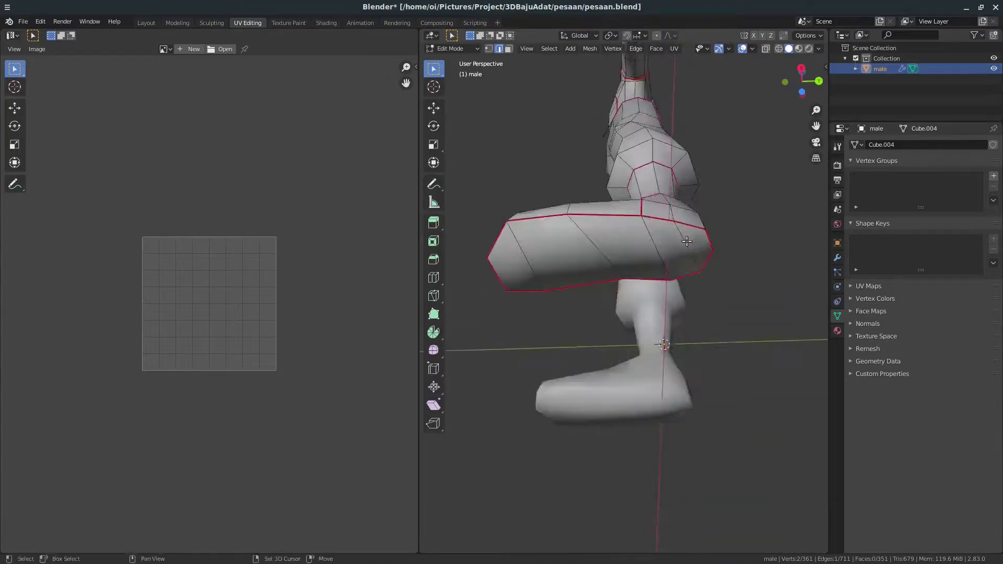
scroll(679, 261, "down", 4)
left_click(624, 278, "alt")
key("a")
middle_click_drag(625, 278, 679, 272)
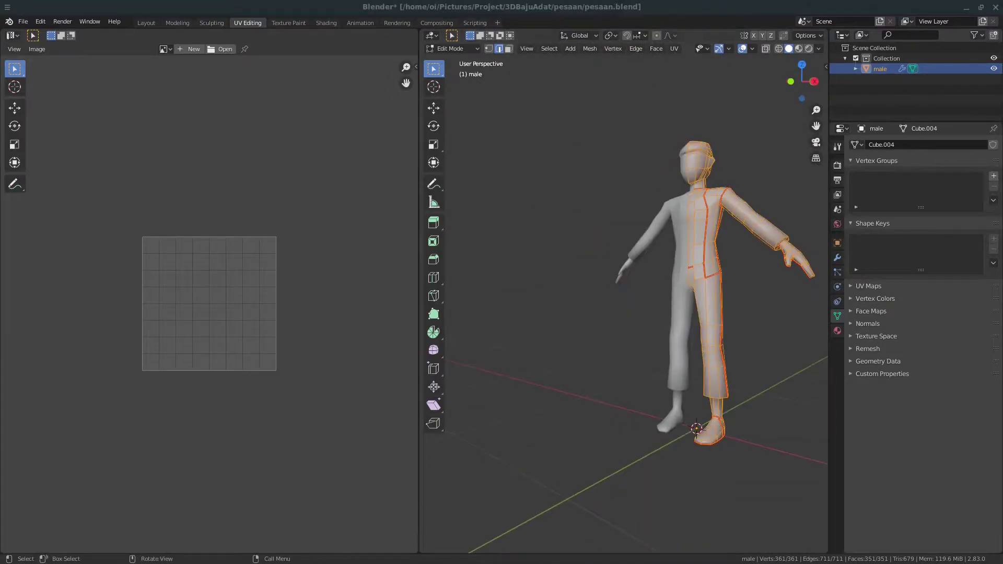
key("KP_1")
Select a body edge plus the neck edges and inspect the head seams.
left_click(680, 342)
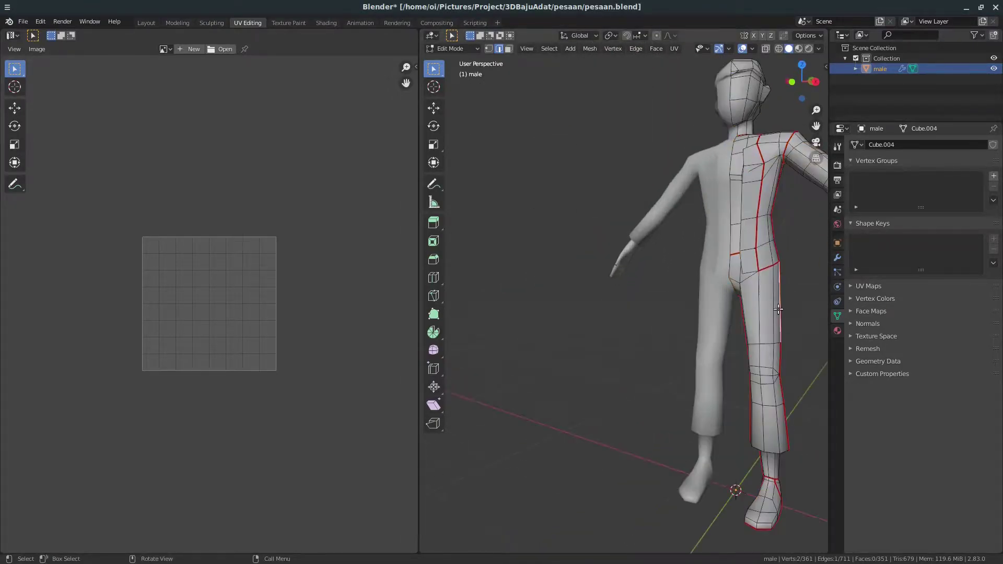
mouse_move(680, 342)
middle_mouse_down()
mouse_move(691, 353)
mouse_move(599, 431)
middle_mouse_up()
scroll(684, 346, "up", 6)
left_click(599, 430, "ctrl")
mouse_move(661, 293)
middle_mouse_down()
mouse_move(700, 388)
mouse_move(654, 407)
mouse_move(683, 331)
mouse_move(620, 426)
mouse_move(641, 400)
mouse_move(578, 353)
mouse_move(723, 349)
mouse_move(628, 392)
mouse_move(656, 331)
mouse_move(636, 282)
mouse_move(567, 252)
mouse_move(657, 369)
mouse_move(591, 334)
middle_mouse_up()
Select the whole mesh and unwrap it into UV islands.
scroll(573, 260, "down", 5)
key("a")
key("u")
key("Return")
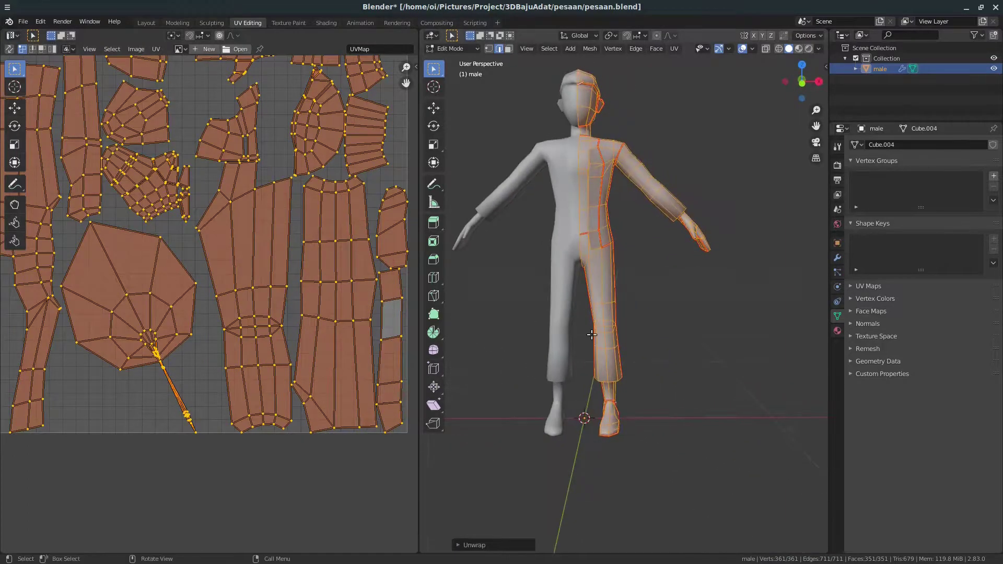
Select the edge loop under the arm, then unwrap the whole mesh again to repack the islands.
scroll(676, 257, "up", 4)
mouse_move(676, 257)
middle_mouse_down()
mouse_move(599, 223)
mouse_move(653, 397)
mouse_move(600, 314)
middle_mouse_up()
left_click(653, 397, "alt")
scroll(656, 403, "up", 2)
scroll(601, 313, "down", 5)
key("a")
key("u")
key("Return")
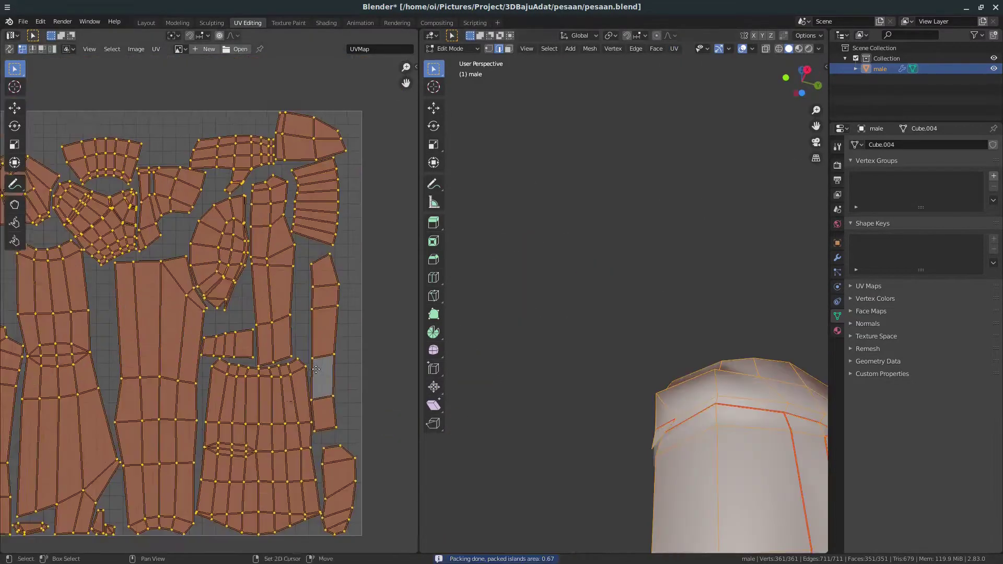
Switch to face select mode on the head and select the whole mesh.
scroll(314, 366, "down", 3)
scroll(305, 352, "down", 3)
mouse_move(601, 324)
middle_mouse_down()
mouse_move(625, 306)
mouse_move(688, 307)
middle_mouse_up()
key("3")
left_click(665, 366)
middle_click_drag(666, 366, 627, 334)
key("a")
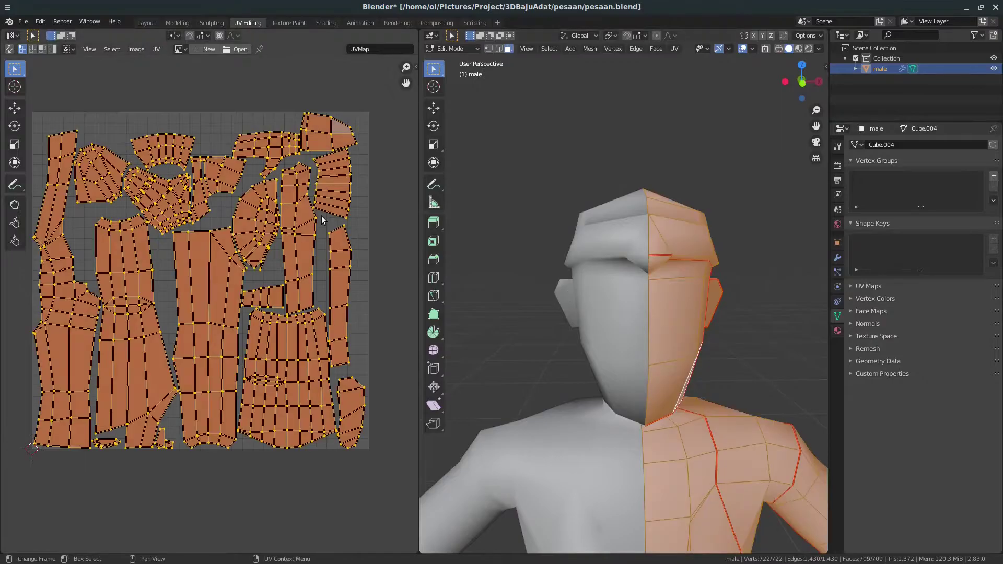
Select one linked UV island with Ctrl+L, then clear the UV selection.
left_click(321, 215)
scroll(293, 254, "down", 1)
key("ctrl+l")
scroll(189, 296, "up", 5)
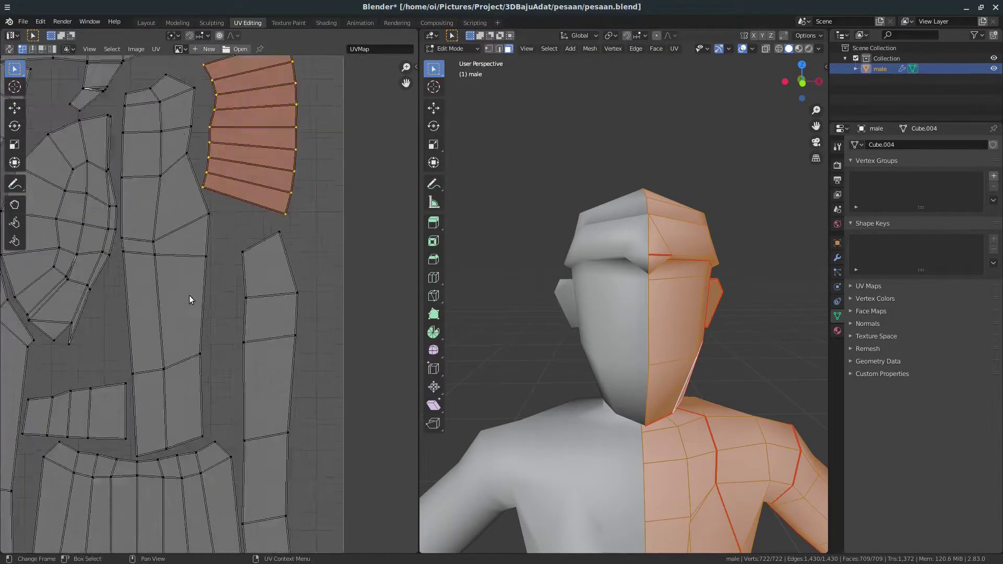
scroll(231, 215, "down", 1)
key("alt+a")
Circle-select the fan-shaped UV island in the layout.
key("l")
scroll(237, 247, "down", 3)
scroll(179, 224, "up", 3)
key("alt+a")
key("c")
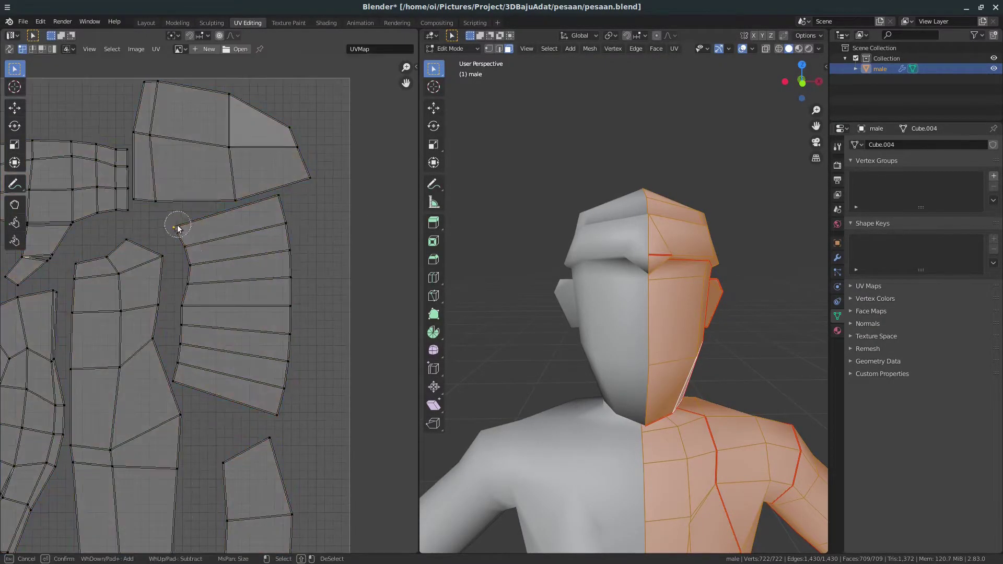
left_click_drag(179, 223, 233, 186)
key("Escape")
Rotate the fan-shaped island upright into a vertical strip.
scroll(232, 192, "down", 3)
key("r")
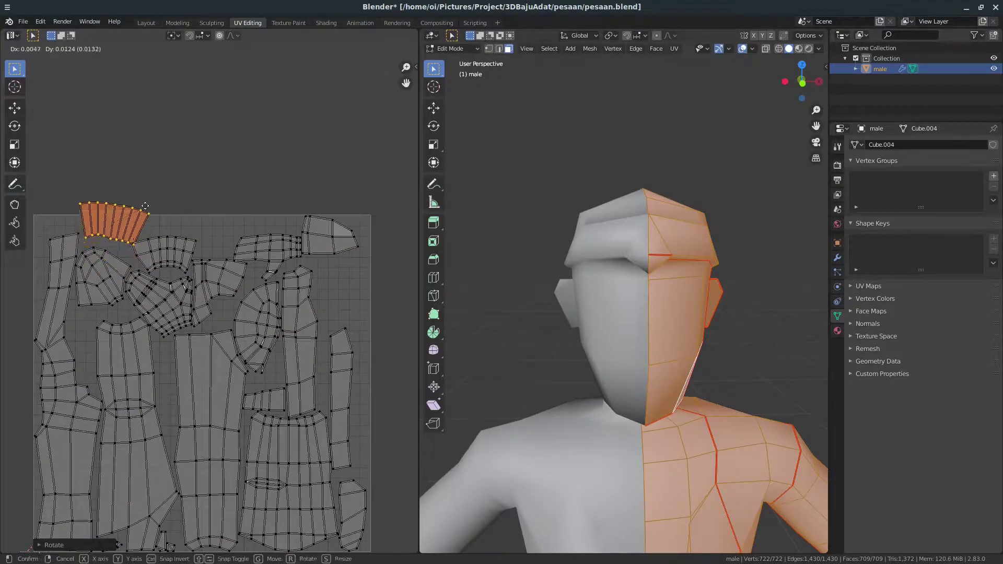
left_click(144, 207)
scroll(249, 314, "up", 3)
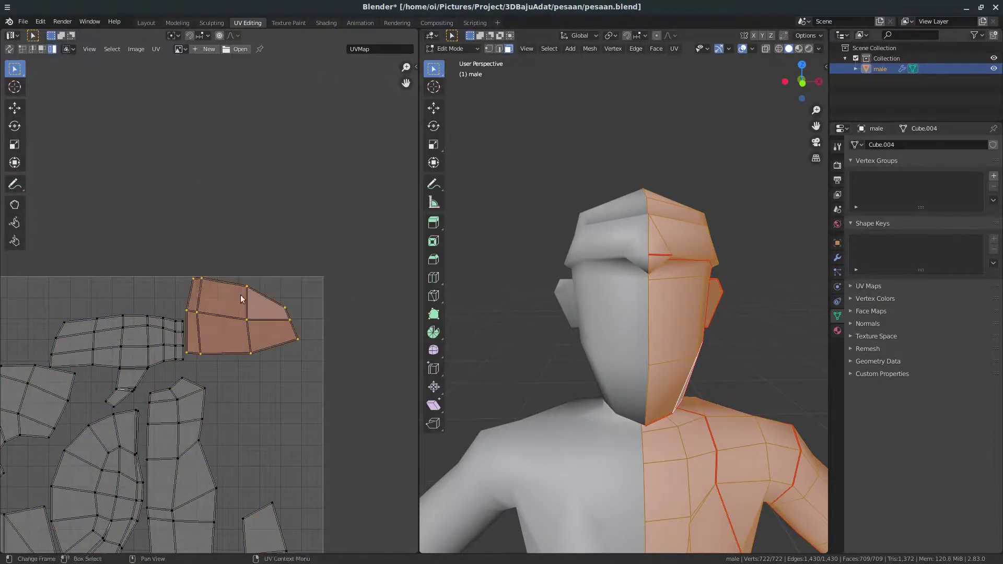
key("r")
left_click(314, 379)
Move the rotated island into the gap beside the strip at the layout's right edge.
scroll(293, 296, "up", 2)
scroll(233, 307, "up", 2)
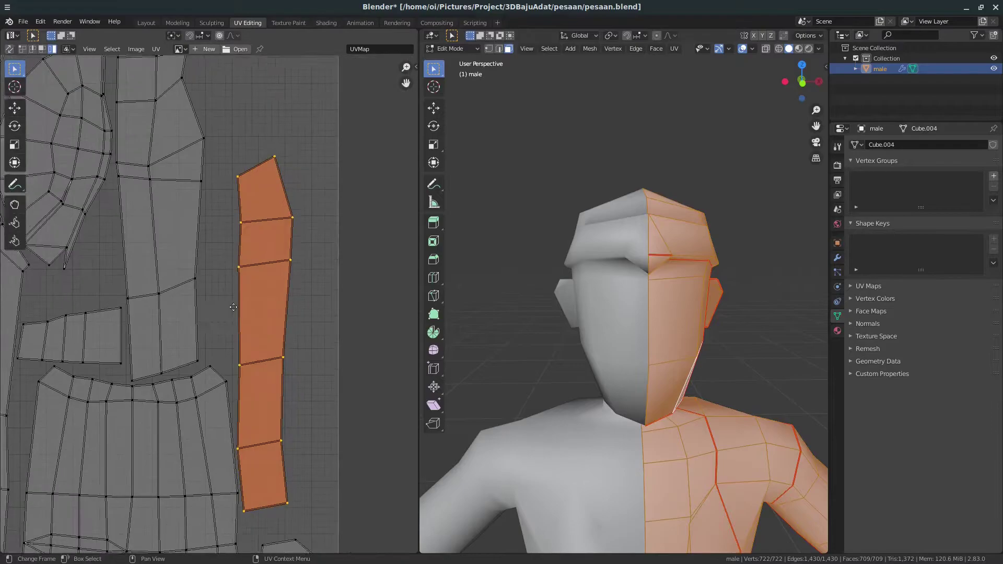
left_click(233, 308)
scroll(152, 213, "down", 4)
left_click_drag(99, 164, 279, 210)
Set the 3D view to front and toggle out of and back into Edit Mode.
scroll(279, 210, "up", 5)
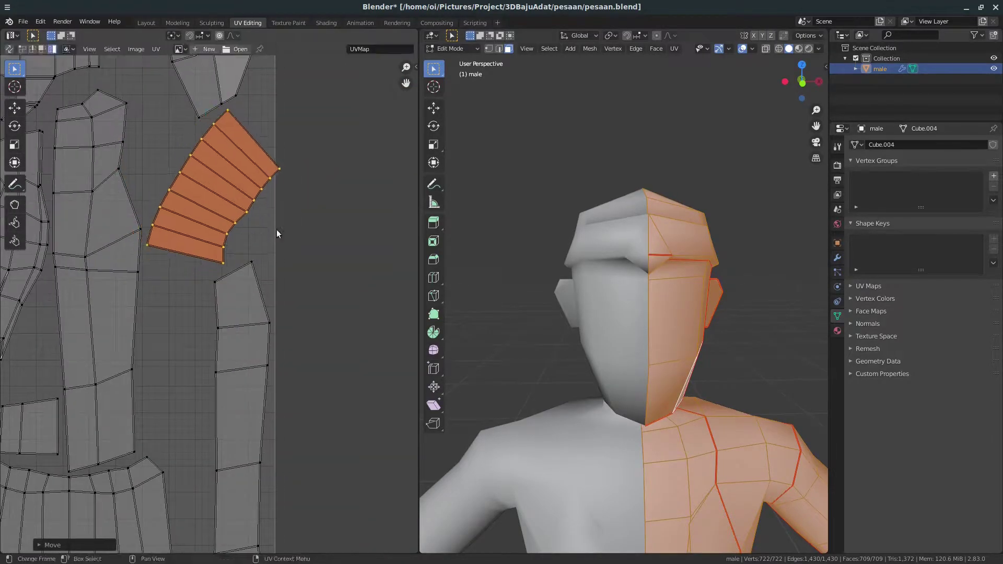
scroll(263, 201, "down", 4)
scroll(302, 244, "up", 1)
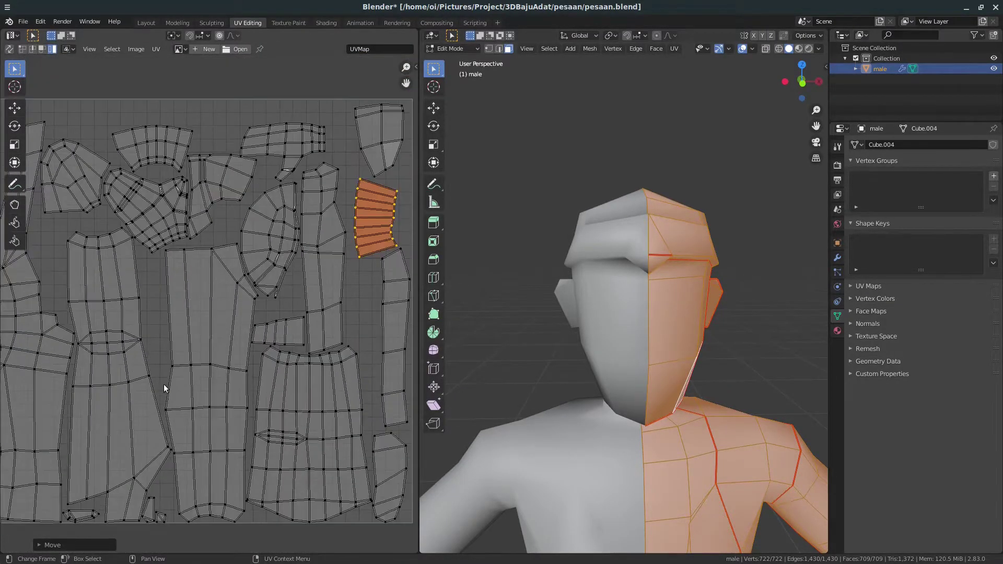
key("KP_1")
scroll(620, 395, "down", 1)
scroll(615, 418, "down", 3)
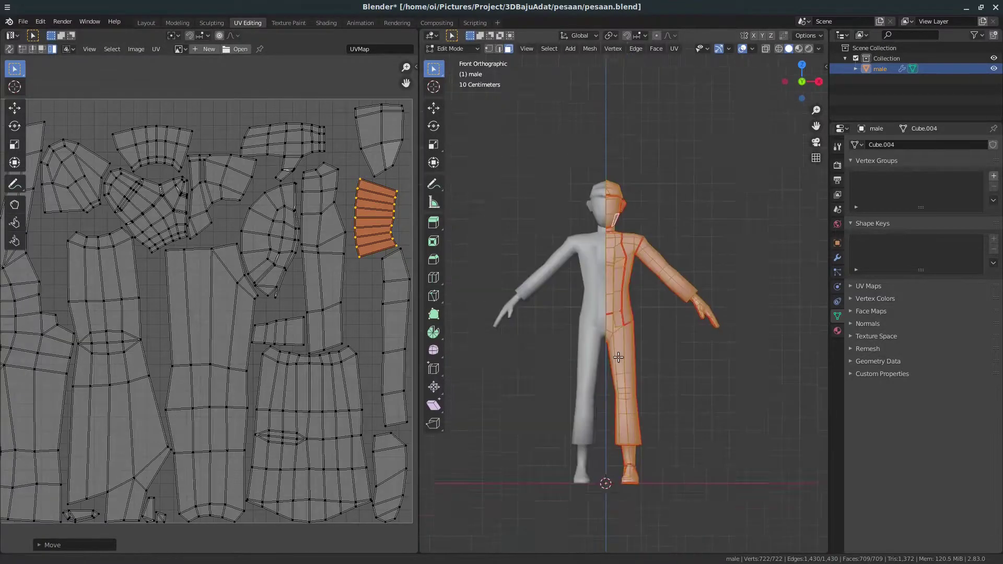
key("Tab")
key("Tab")
In Texture Paint, set the material's Base Color to a new image texture named textures.
left_click(288, 23)
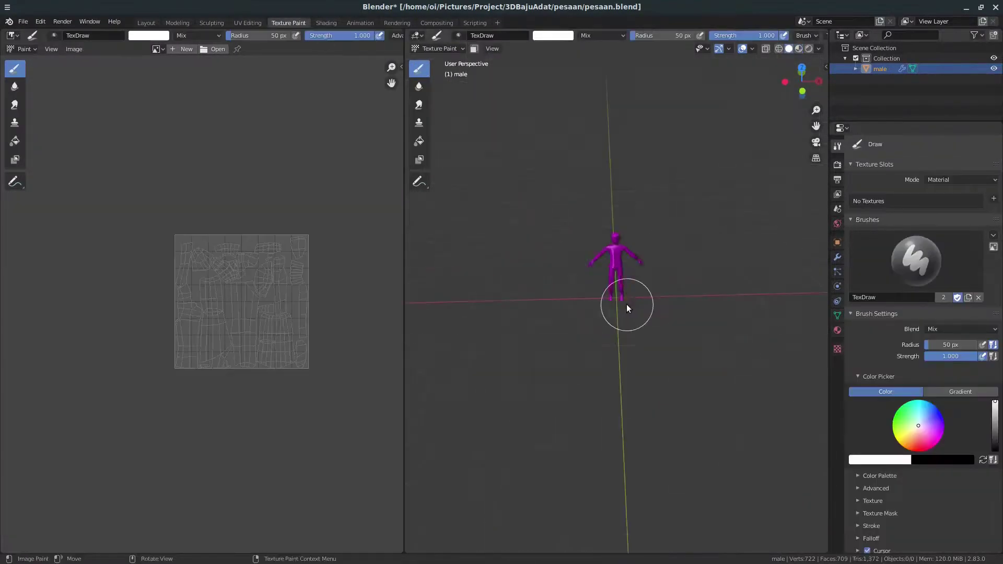
scroll(626, 304, "up", 8)
left_click(838, 330)
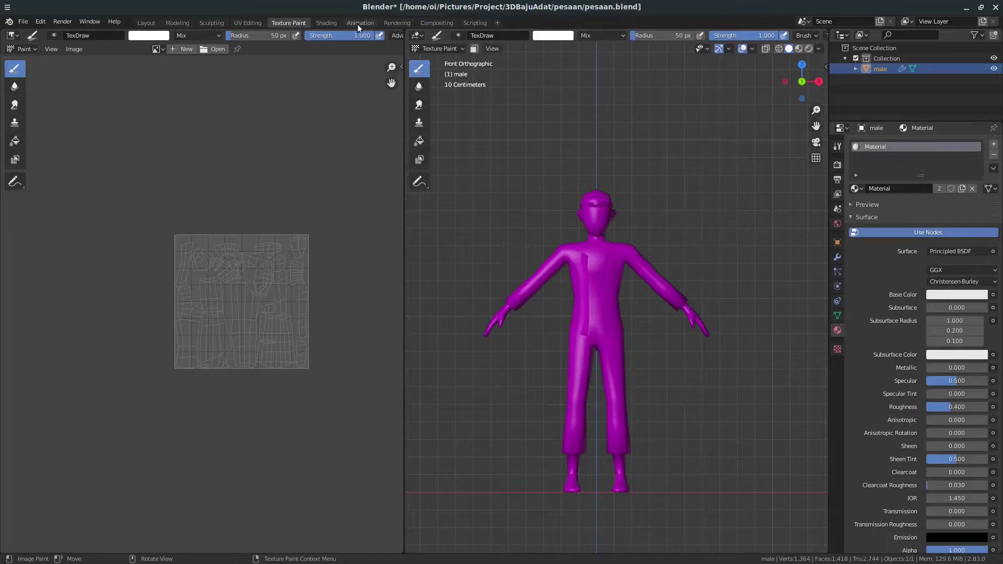
left_click(992, 295)
left_click(838, 360)
left_click(948, 308)
type("textures")
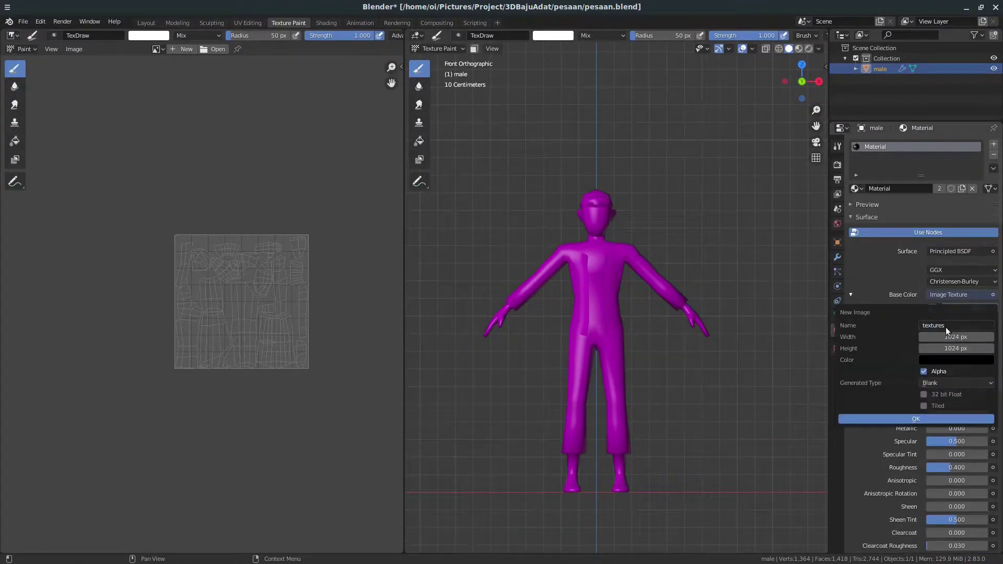
key("Return")
Save the textures image to a file with Image > Save As.
left_click(156, 49)
left_click(235, 174)
scroll(236, 178, "up", 2)
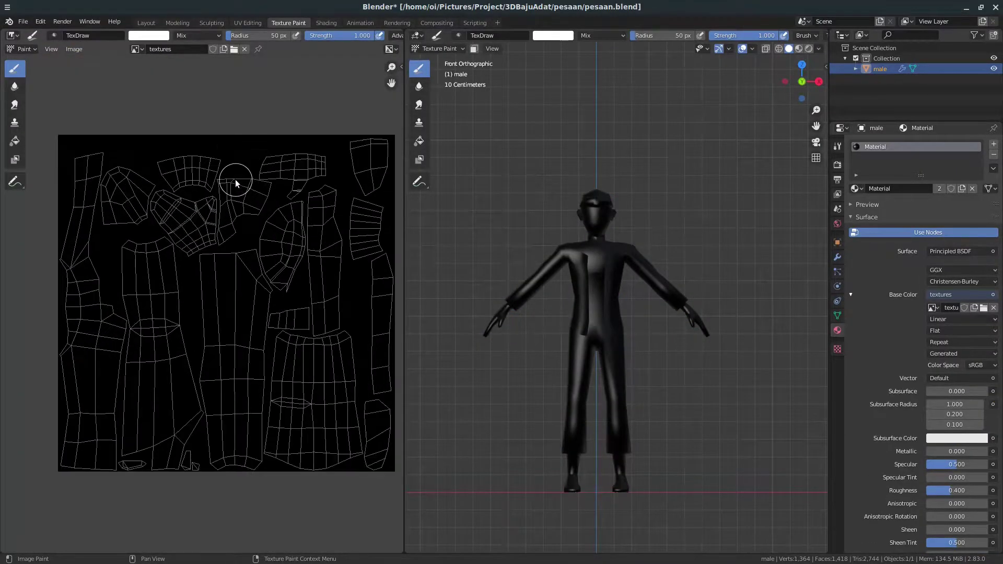
left_click(73, 48)
left_click(96, 110)
key("Return")
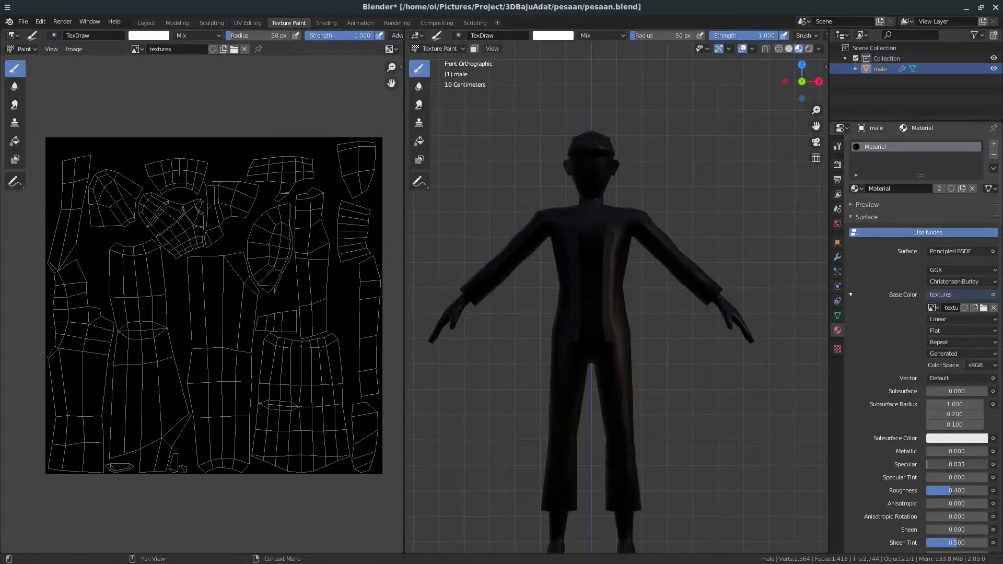
Limit painting to selected faces and switch to mesh editing around the head.
scroll(644, 429, "up", 2)
middle_click_drag(654, 340, 647, 265, "shift")
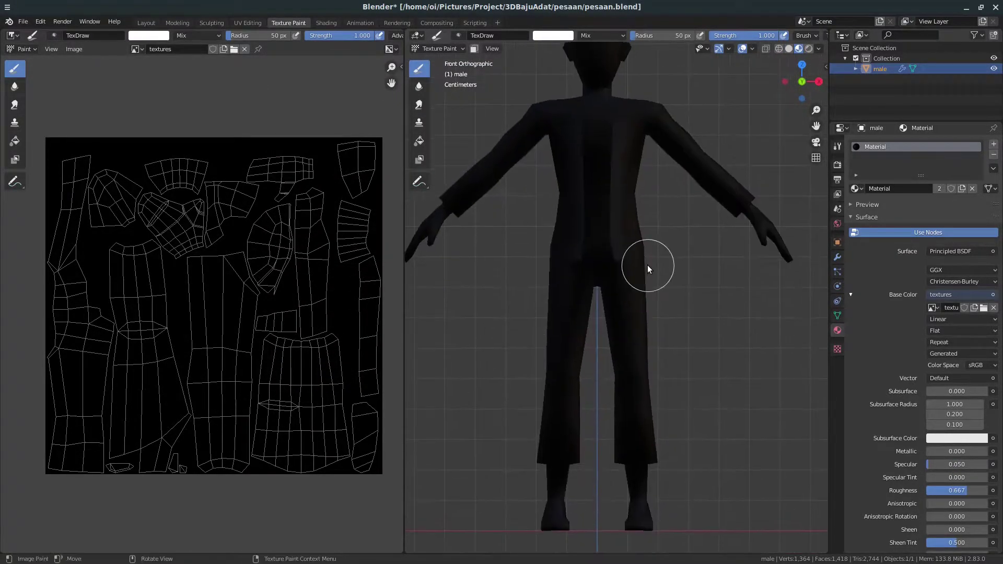
scroll(648, 265, "down", 2)
scroll(594, 191, "up", 4)
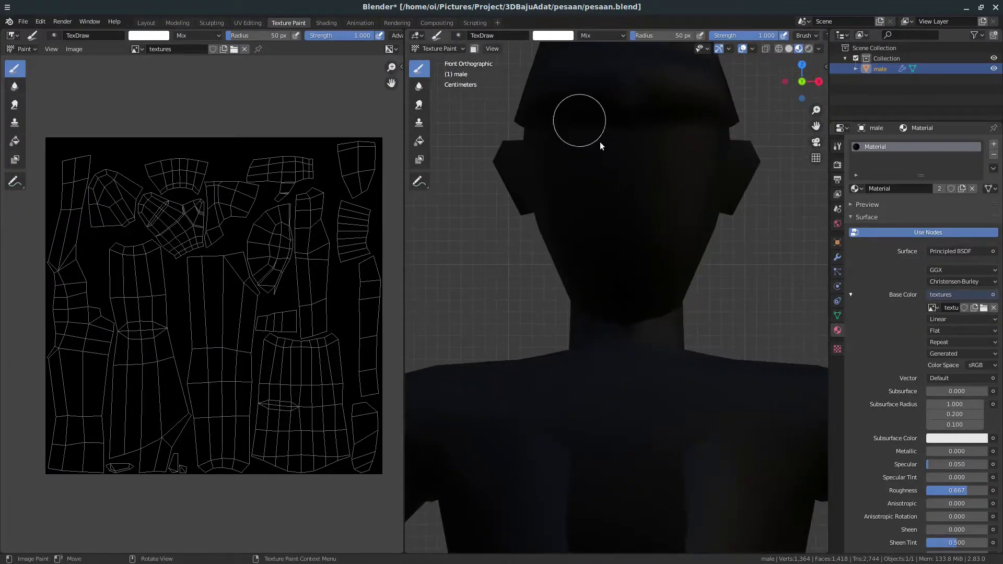
scroll(600, 142, "up", 1)
left_click(473, 49)
mouse_move(523, 146)
middle_mouse_down()
mouse_move(589, 234)
mouse_move(554, 157)
middle_mouse_up()
left_click(518, 49)
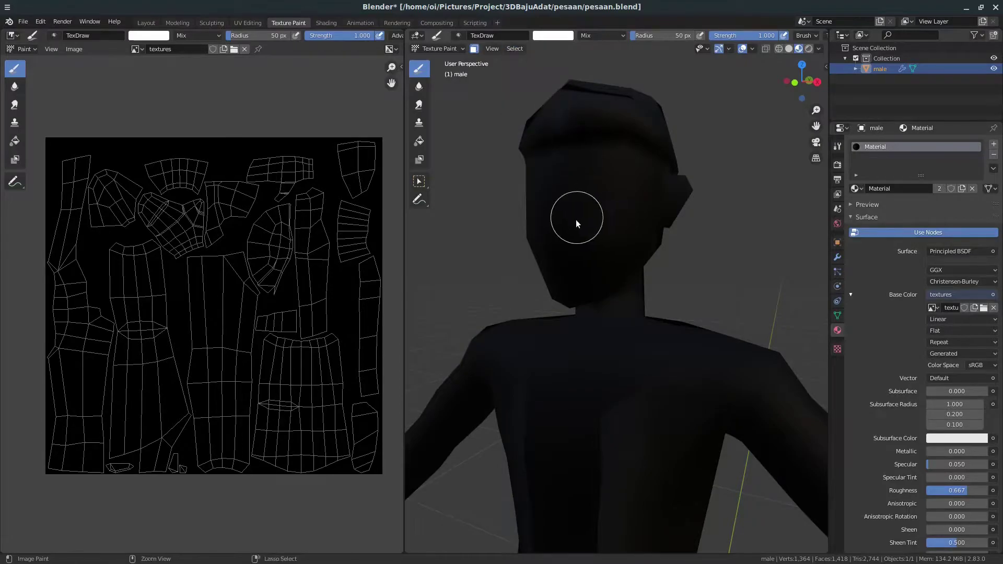
left_click(441, 48)
middle_click_drag(629, 222, 554, 224)
Select the head's and hand's connected faces, then return to Texture Paint in front view.
key("l")
scroll(639, 225, "up", 2)
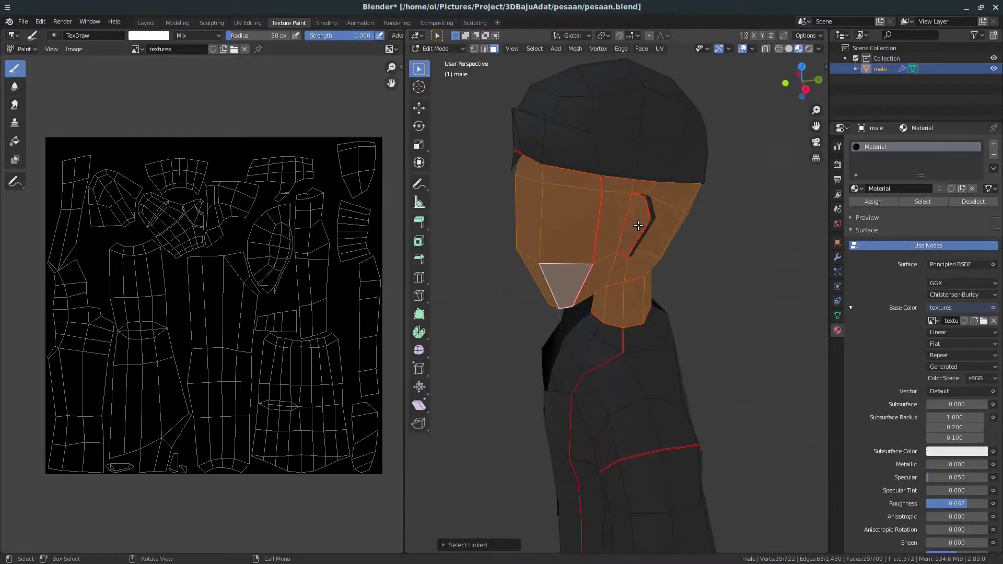
mouse_move(638, 225)
middle_mouse_down()
mouse_move(578, 385)
mouse_move(528, 277)
mouse_move(604, 315)
mouse_move(594, 314)
mouse_move(622, 269)
mouse_move(618, 352)
mouse_move(700, 246)
middle_mouse_up()
key("l")
key("l")
left_click(441, 118)
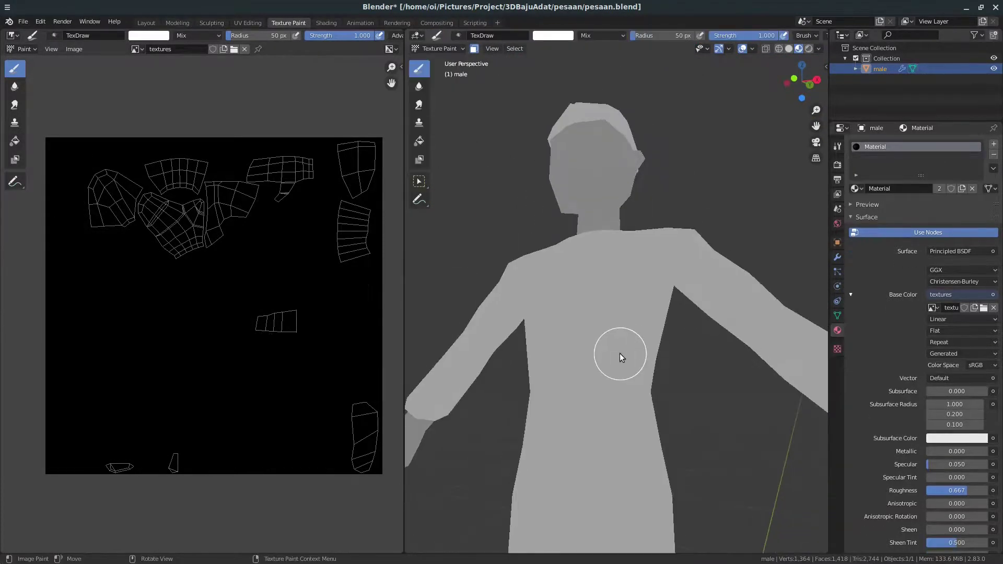
scroll(581, 196, "down", 3)
key("KP_1")
Pick a darker orange skin tone and paint it onto the head.
left_click(553, 35)
left_click_drag(622, 48, 623, 66)
left_click(566, 99)
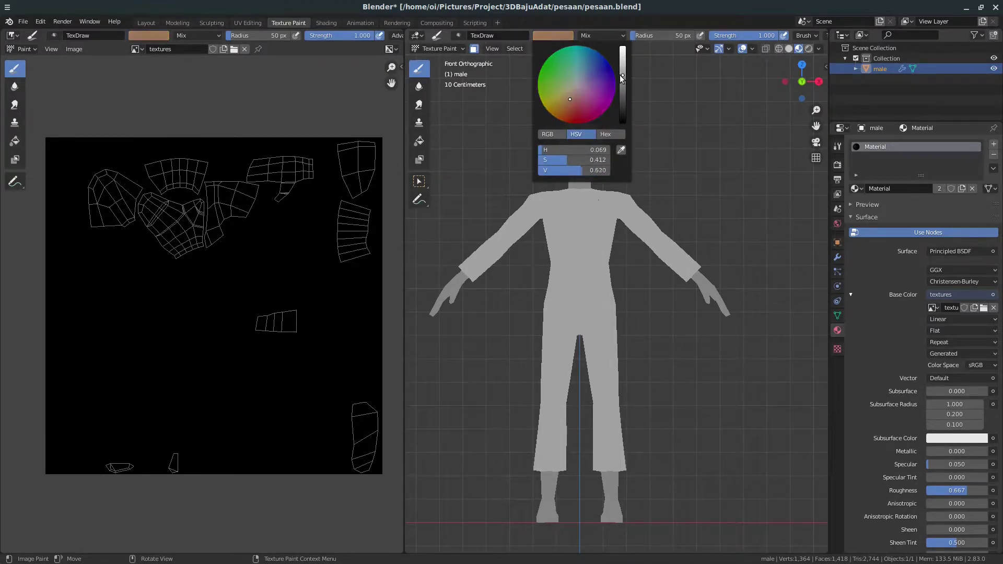
left_click_drag(549, 225, 555, 242)
Paint more skin colour across the face from a side angle.
scroll(555, 242, "up", 3)
mouse_move(555, 242)
middle_mouse_down()
mouse_move(578, 195)
mouse_move(547, 172)
middle_mouse_up()
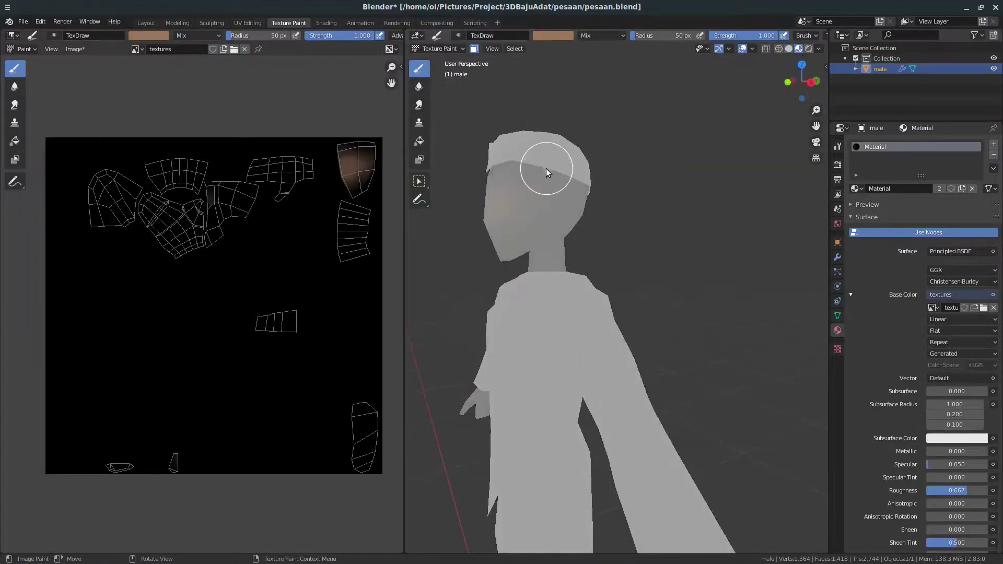
left_click_drag(546, 172, 529, 208)
middle_click_drag(528, 209, 575, 235)
left_click_drag(574, 235, 579, 240)
middle_click_drag(579, 240, 532, 139)
scroll(554, 242, "up", 4)
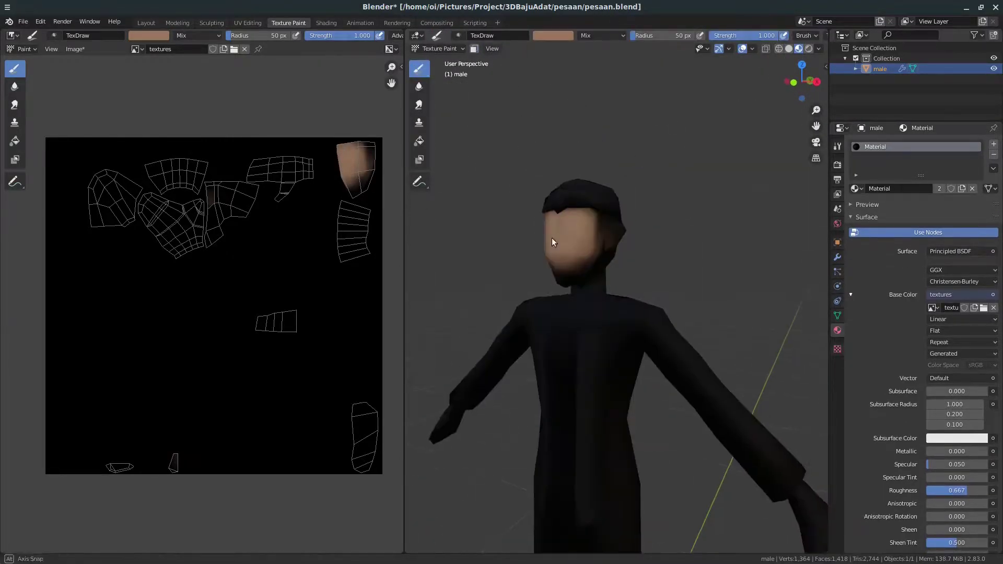
scroll(553, 242, "up", 3)
mouse_move(571, 168)
middle_mouse_down()
mouse_move(586, 200)
mouse_move(638, 153)
middle_mouse_up()
Select a single head face in Edit Mode and return to masked painting.
key("Tab")
left_click(585, 199)
key("Tab")
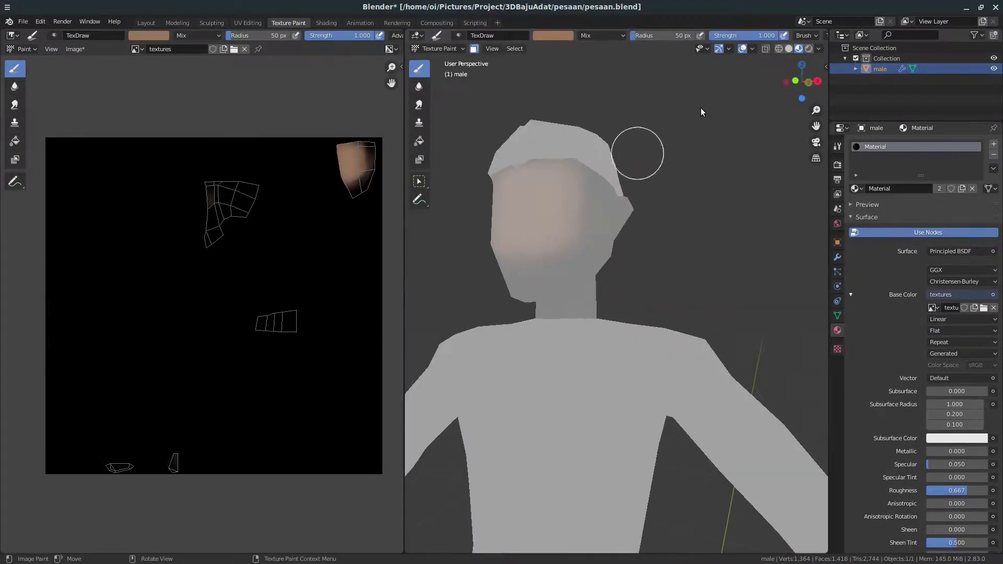
middle_click_drag(556, 255, 554, 213)
Check the viewport overlays and switch to the Fill painting tool.
left_click(752, 49)
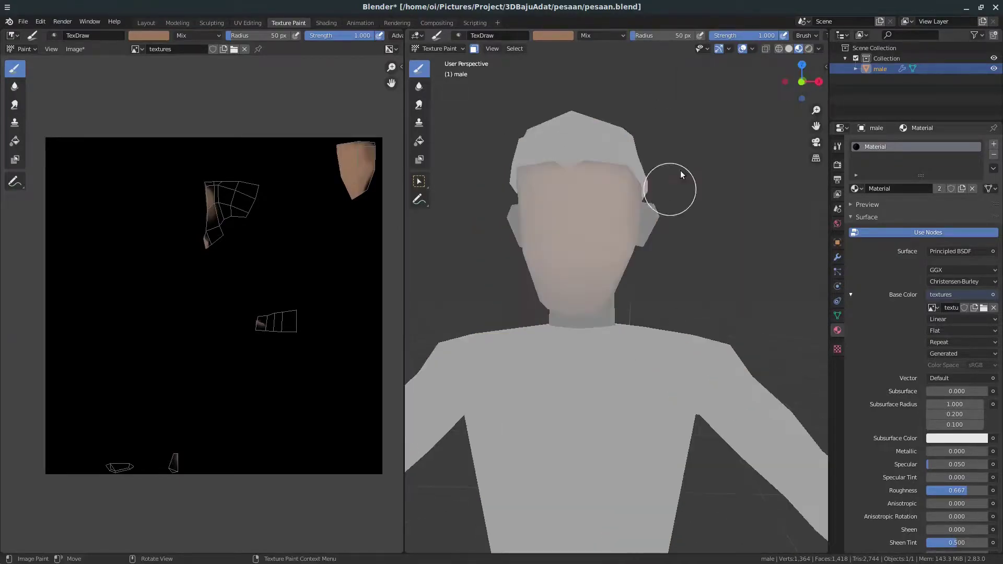
scroll(570, 248, "up", 2)
middle_click_drag(569, 269, 587, 313)
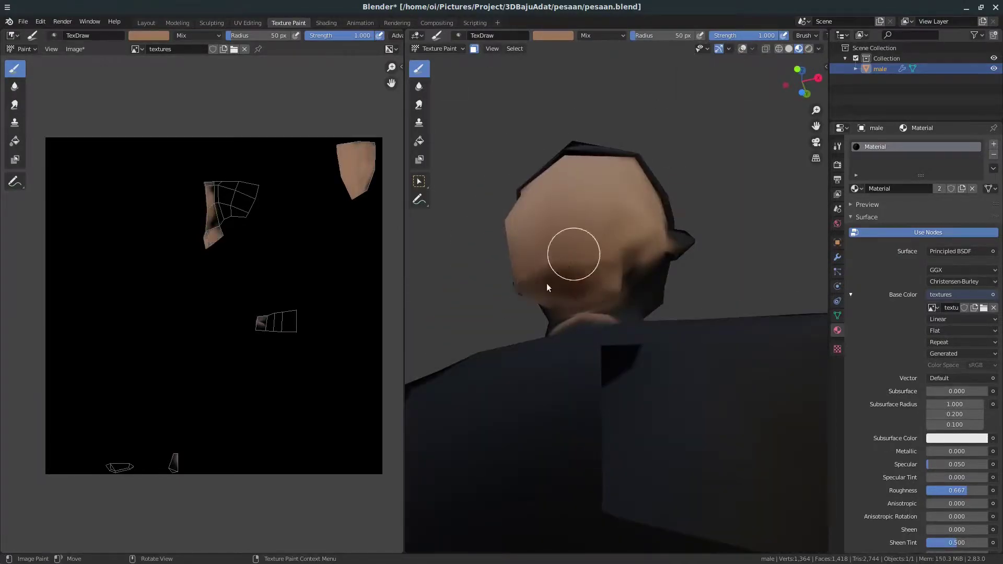
middle_click_drag(547, 283, 560, 393)
left_click(419, 141)
mouse_move(459, 163)
middle_mouse_down()
mouse_move(603, 214)
mouse_move(626, 278)
mouse_move(619, 224)
middle_mouse_up()
scroll(602, 303, "down", 4)
left_click(492, 49)
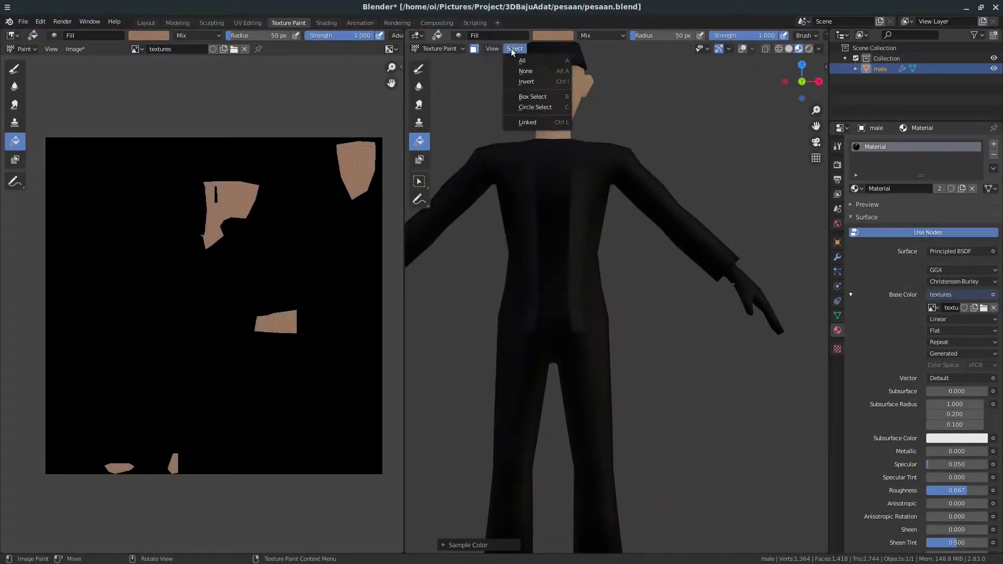
Select all paint-mask faces, switch to solid shading, and enter Edit Mode.
key("a")
mouse_move(538, 219)
middle_mouse_down()
mouse_move(554, 276)
mouse_move(634, 343)
mouse_move(586, 333)
mouse_move(523, 209)
middle_mouse_up()
key("shift+z")
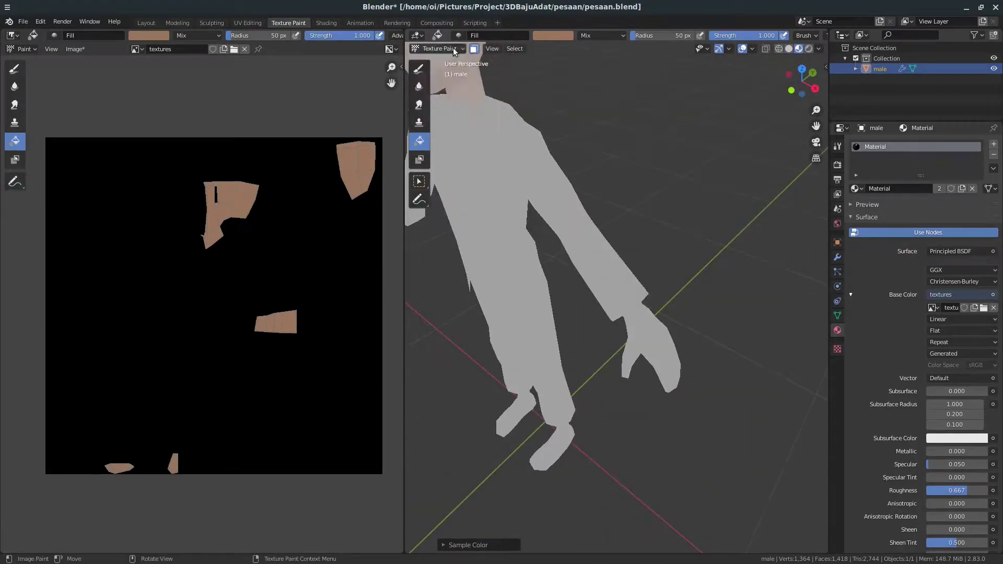
key("Tab")
scroll(611, 313, "up", 3)
Pick faces around the legs, return to Texture Paint, and snap to front view.
mouse_move(611, 314)
middle_mouse_down()
mouse_move(600, 331)
mouse_move(788, 371)
mouse_move(458, 369)
middle_mouse_up()
scroll(611, 430, "down", 3)
key("Tab")
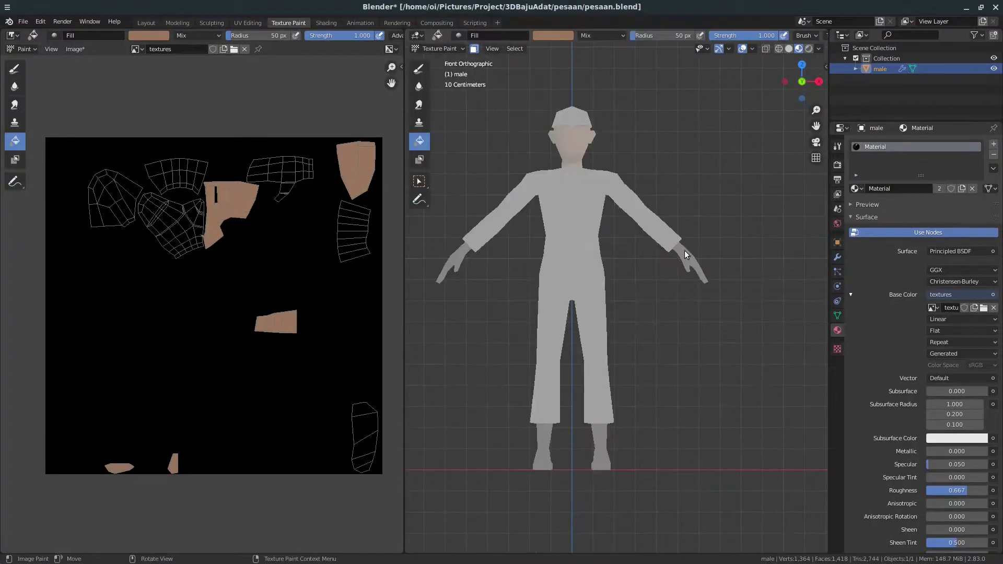
scroll(684, 250, "up", 3)
mouse_move(656, 325)
middle_mouse_down()
mouse_move(609, 302)
mouse_move(625, 233)
middle_mouse_up()
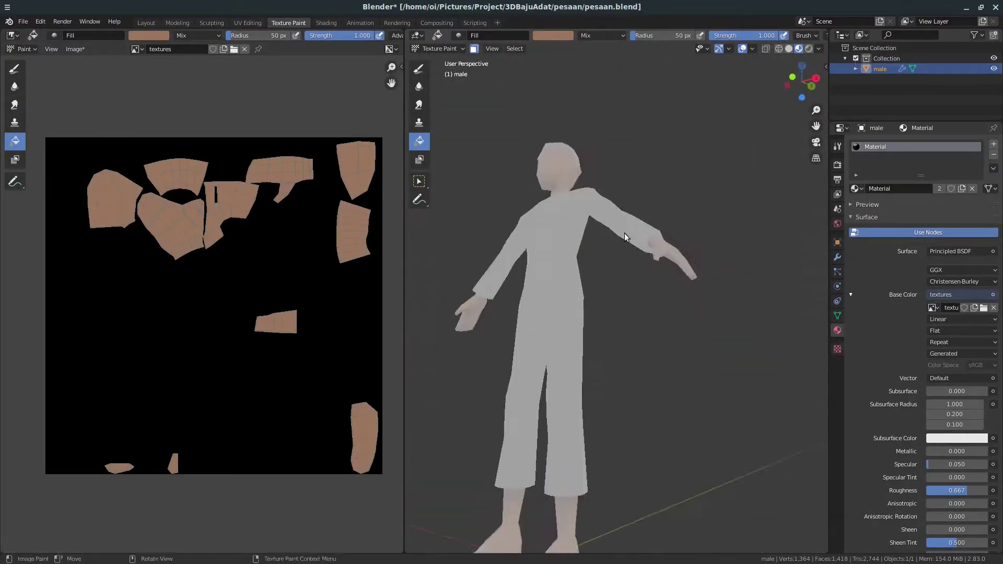
left_click(752, 49)
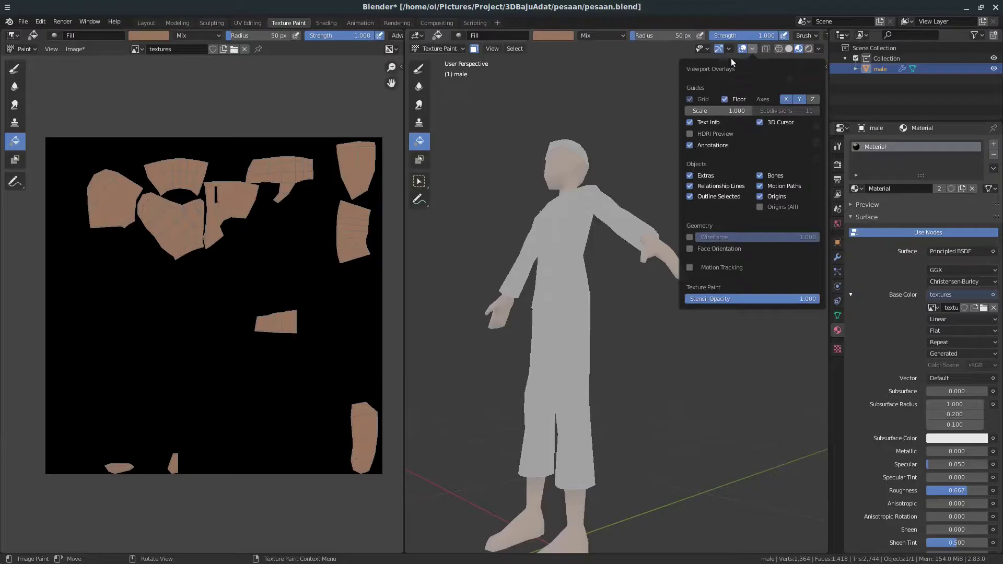
key("KP_1")
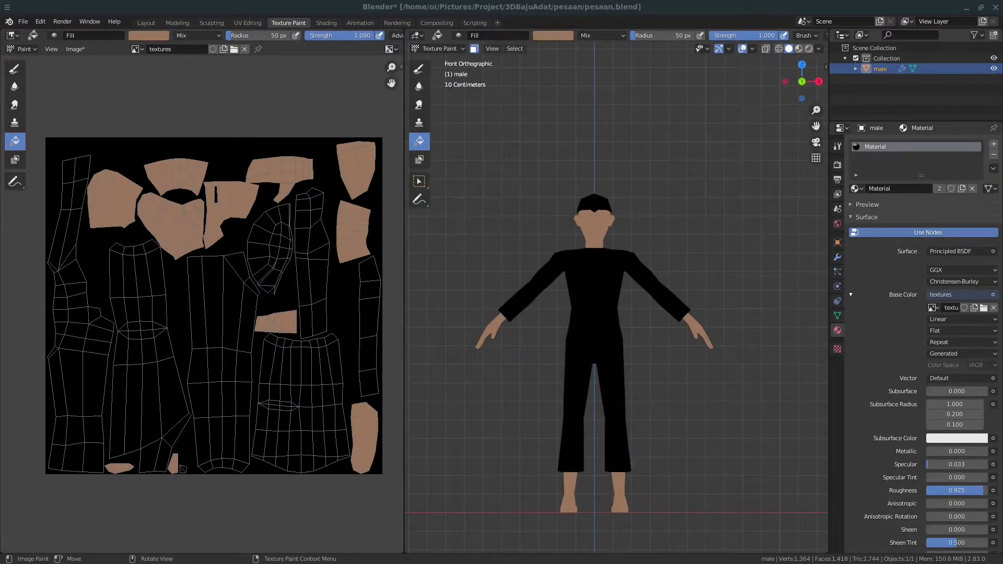
Fill the shirt-front island with white using the fill tool.
scroll(672, 264, "up", 4)
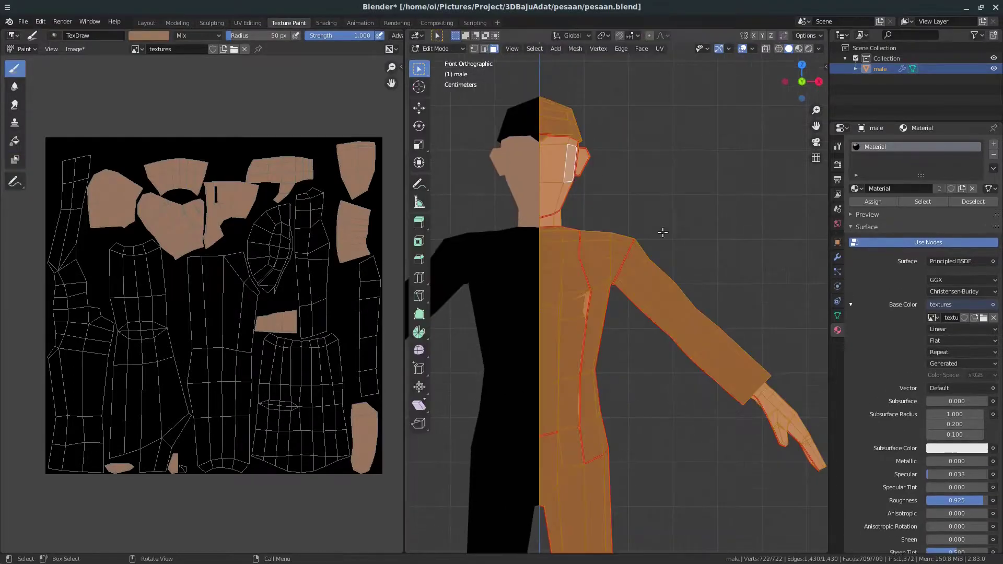
left_click(419, 140)
left_click(553, 35)
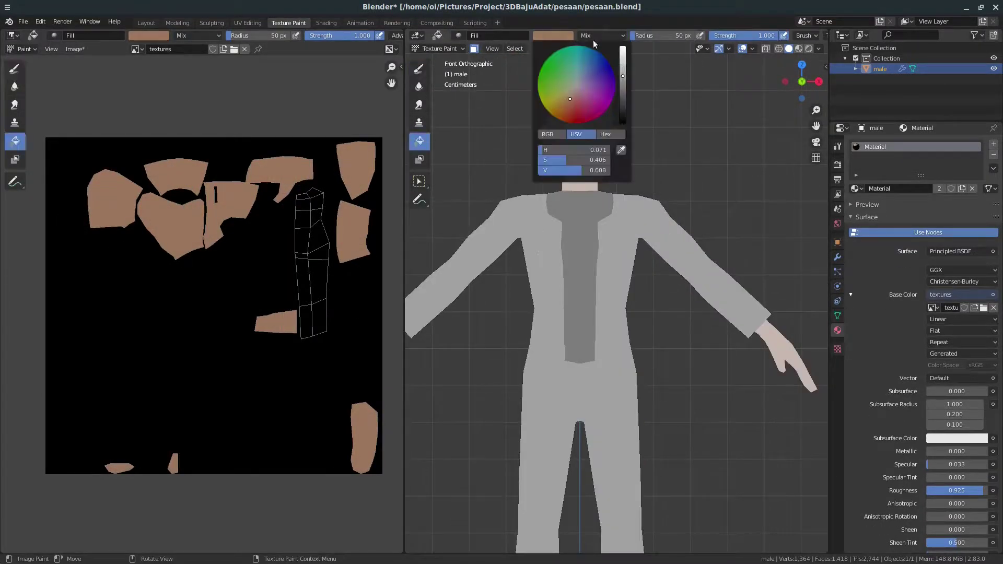
left_click(581, 83)
left_click(577, 261)
left_click(580, 88)
left_click(575, 255)
mouse_move(574, 255)
middle_mouse_down()
mouse_move(669, 249)
mouse_move(546, 283)
mouse_move(562, 245)
mouse_move(540, 202)
mouse_move(522, 220)
middle_mouse_up()
Switch to freehand drawing in red and paint a ring around the neckline.
scroll(613, 253, "up", 3)
left_click(552, 35)
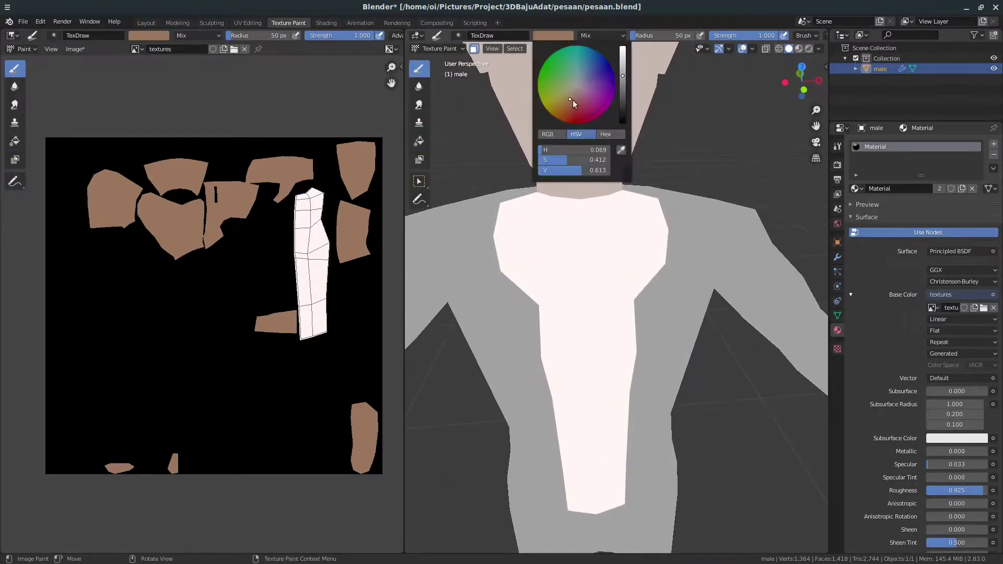
middle_click_drag(634, 188, 649, 168)
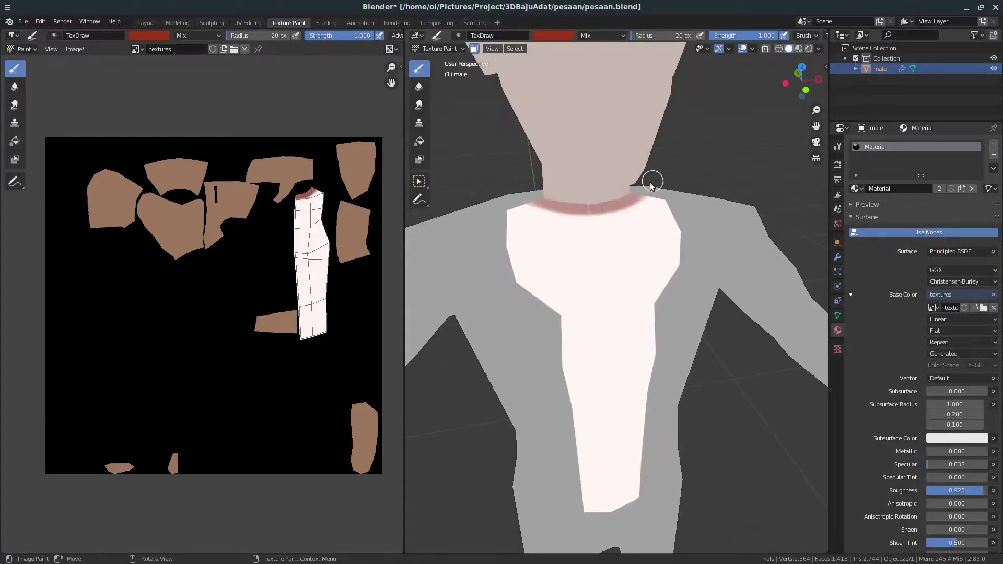
mouse_move(592, 183)
middle_mouse_down()
mouse_move(656, 157)
mouse_move(610, 236)
mouse_move(619, 203)
mouse_move(622, 224)
middle_mouse_up()
key("ctrl+z")
mouse_move(622, 224)
left_mouse_down()
mouse_move(600, 230)
mouse_move(613, 215)
left_mouse_up()
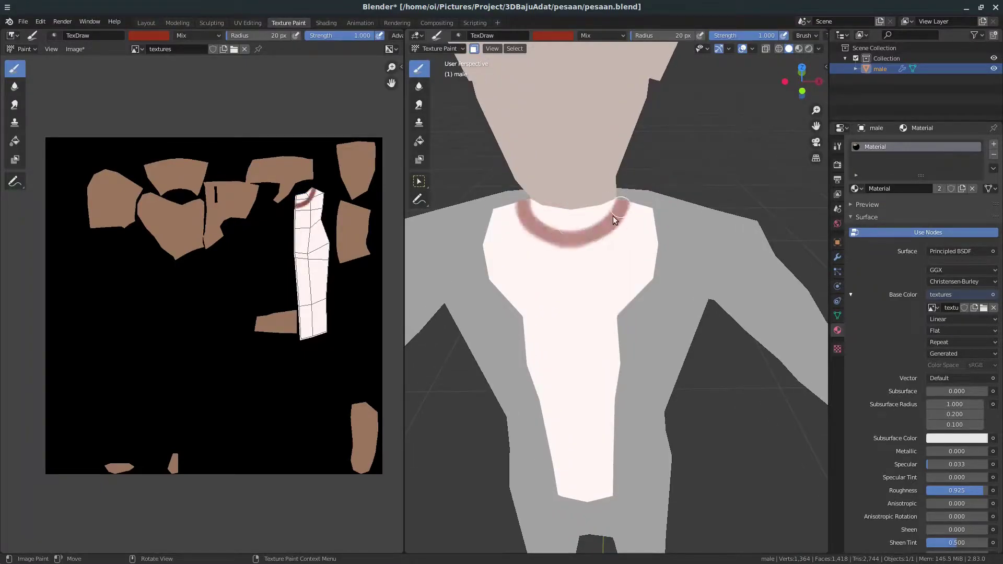
key("KP_1")
Enlarge the brush and paint horizontal red stripes across the shirt front.
left_click_drag(636, 39, 658, 38)
left_click_drag(596, 334, 510, 336)
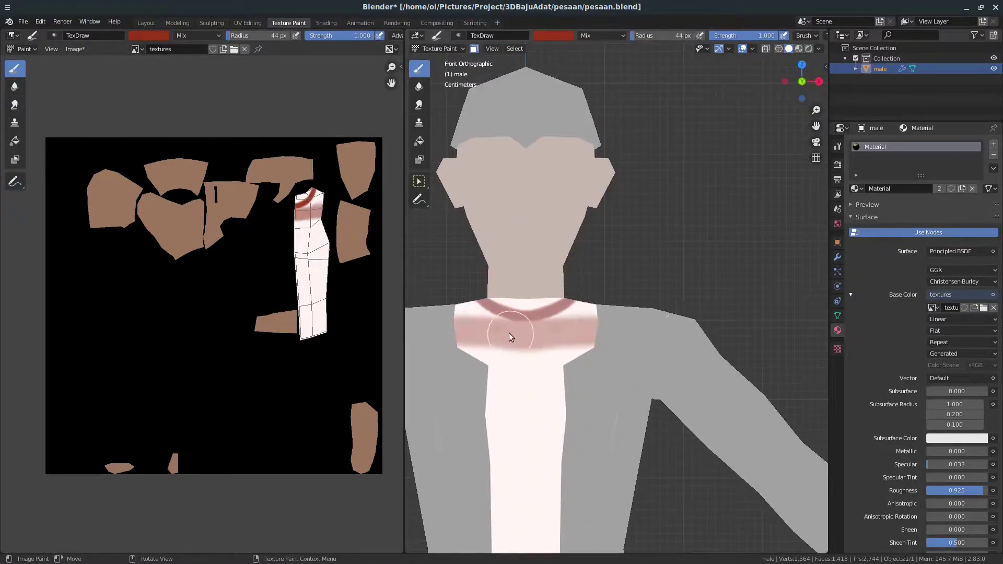
scroll(631, 220, "up", 3)
key("ctrl+z")
left_click(665, 36)
type("30")
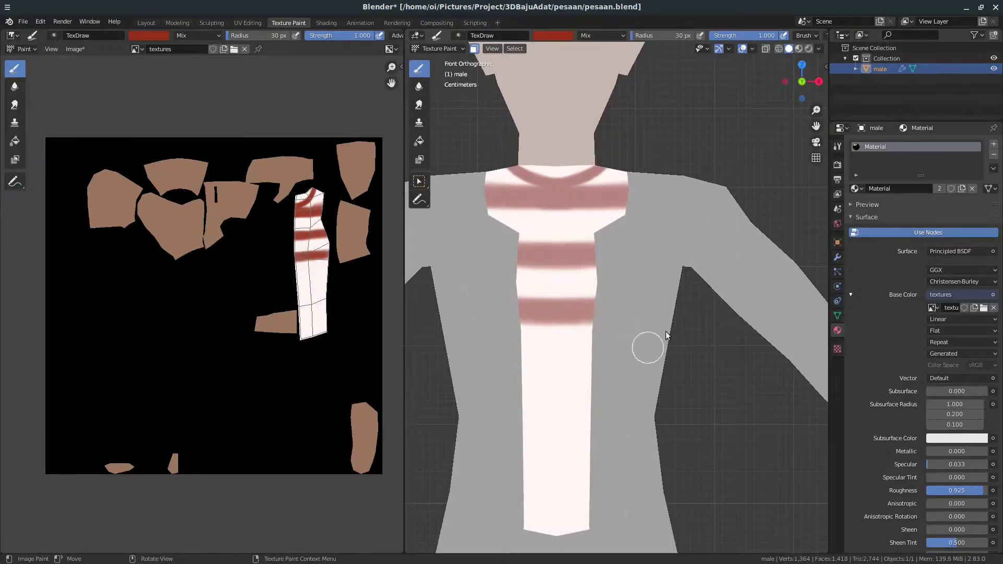
middle_click_drag(558, 373, 555, 326, "shift")
left_click_drag(520, 321, 555, 327)
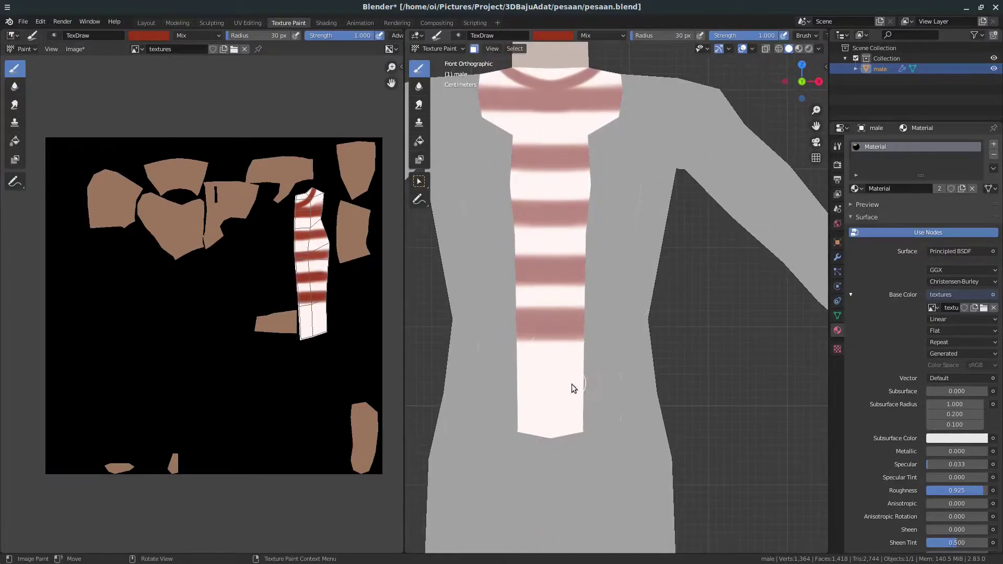
scroll(688, 306, "up", 2)
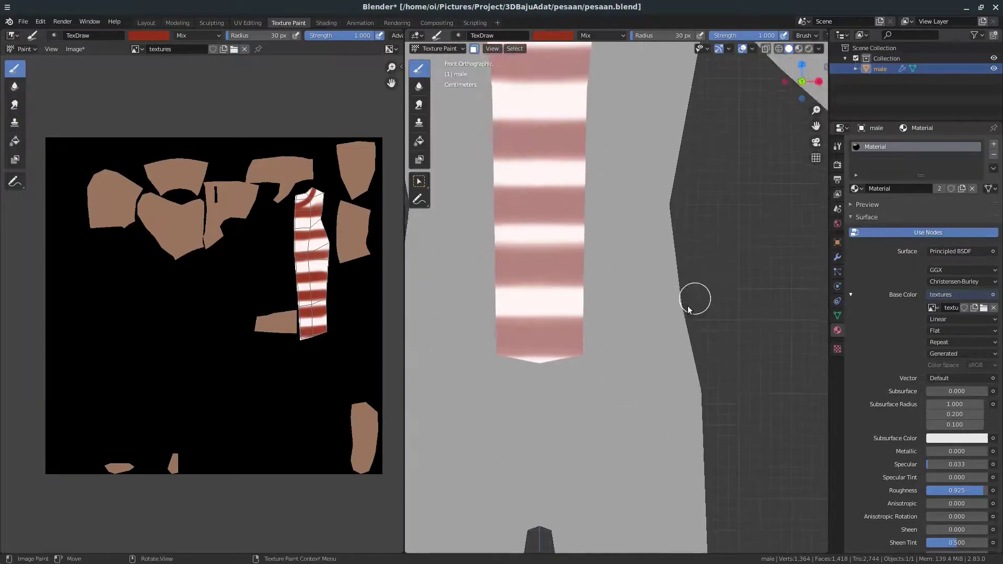
left_click(553, 35)
Paint a green band along the bottom edge of the shirt front.
left_click_drag(622, 91, 621, 99)
left_click_drag(499, 361, 644, 351)
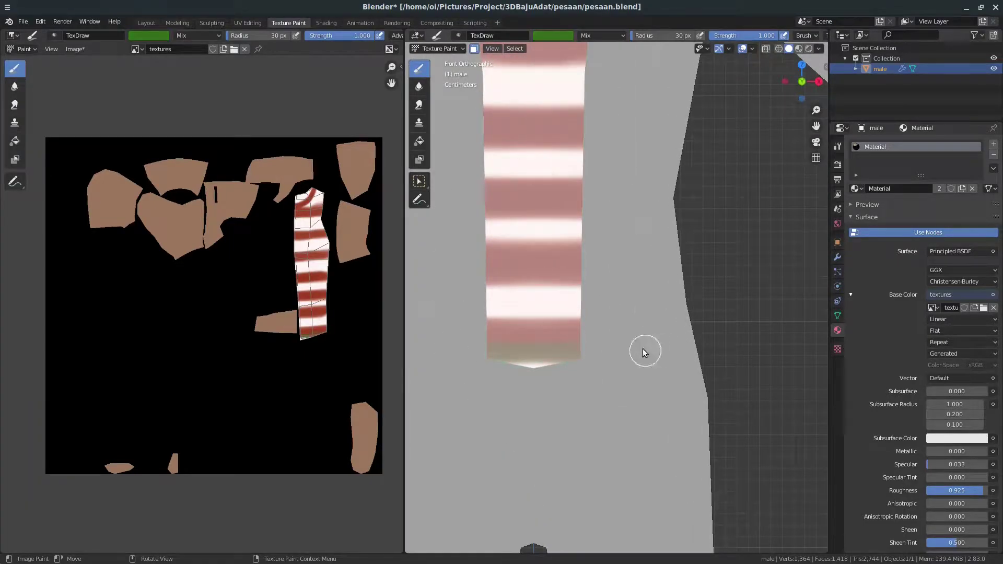
scroll(625, 337, "up", 1)
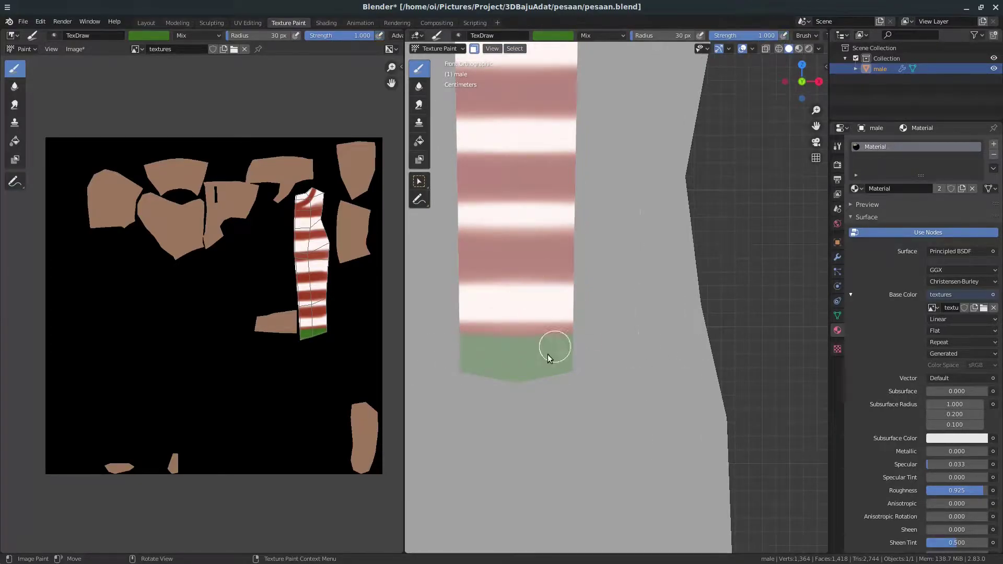
scroll(568, 302, "up", 3)
Darken the brush to near black and paint a dark band over the green strip.
left_click(554, 35)
left_click_drag(622, 95, 622, 104)
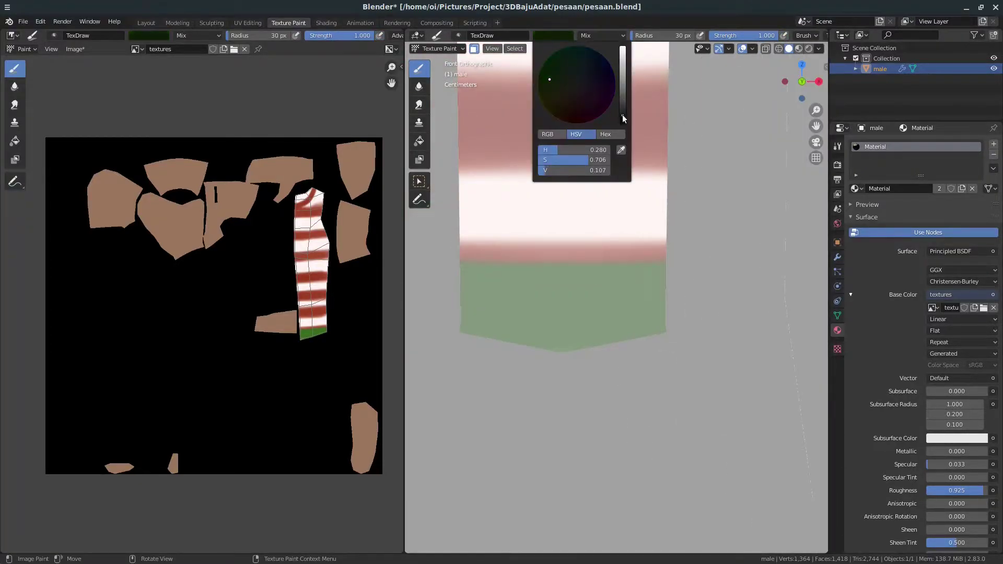
left_click_drag(514, 273, 595, 277)
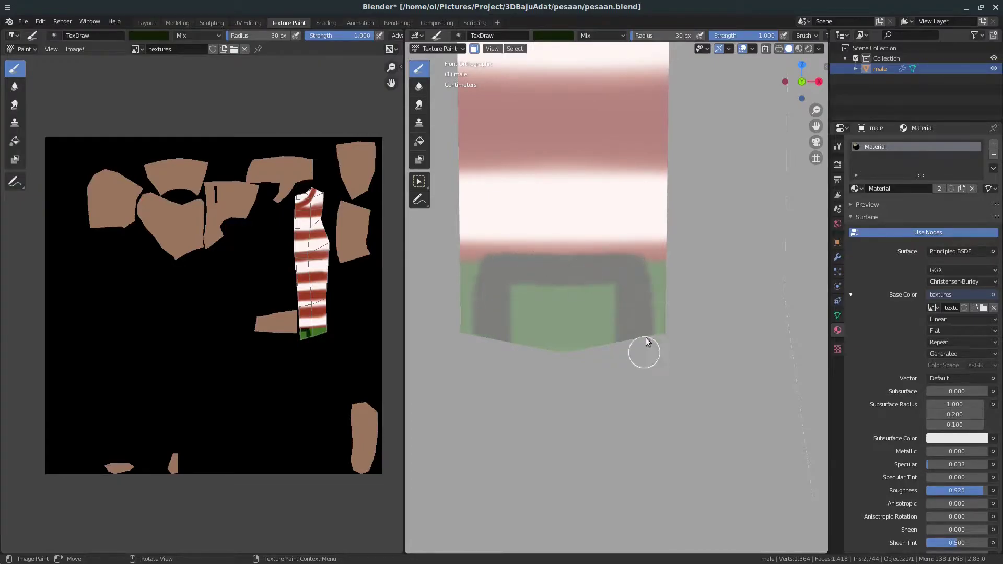
middle_click_drag(639, 280, 673, 289, "shift")
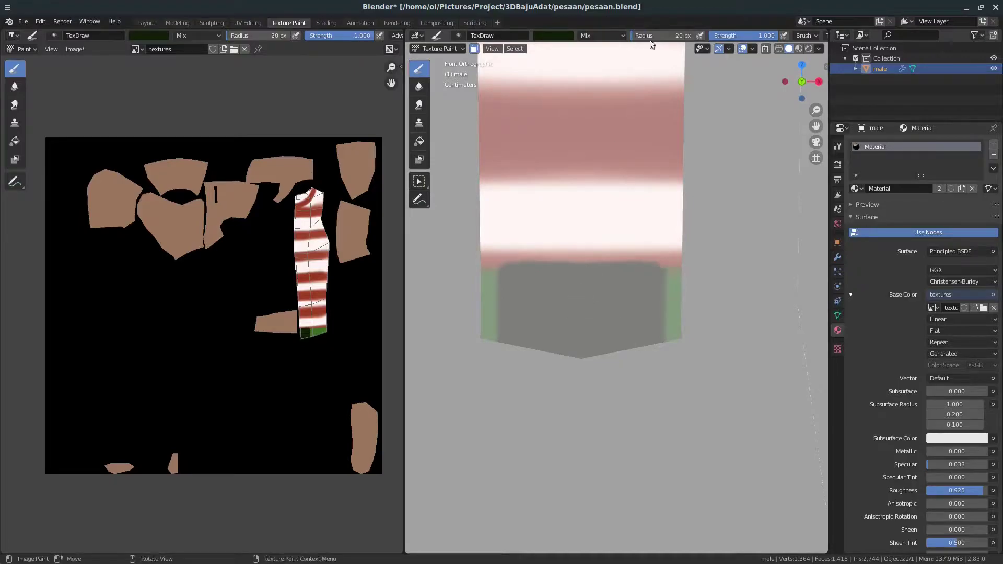
scroll(639, 254, "up", 1)
scroll(672, 263, "down", 2)
scroll(663, 298, "down", 2)
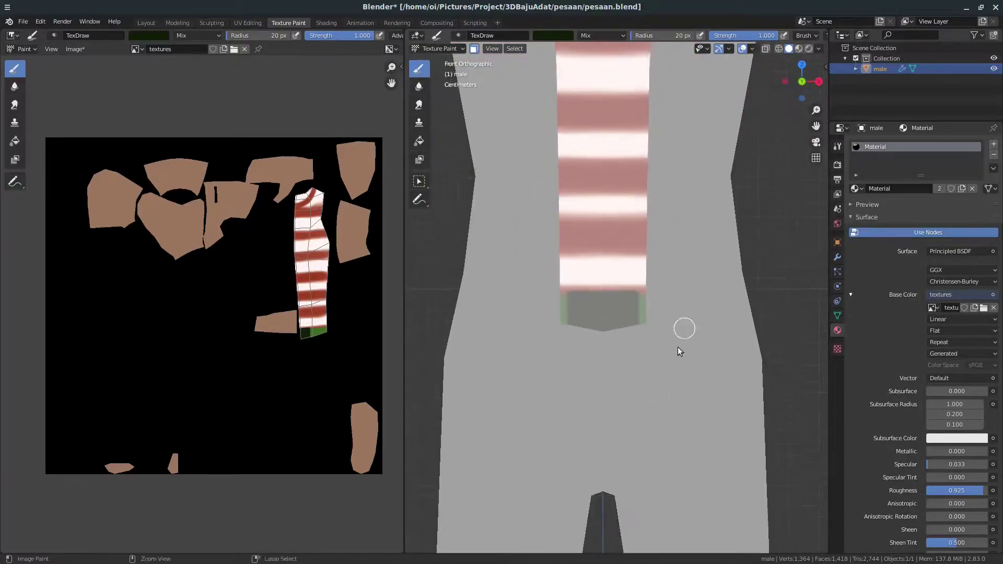
scroll(683, 331, "down", 1)
Turn off painting restricted to selected faces.
left_click(562, 36)
scroll(633, 376, "up", 2)
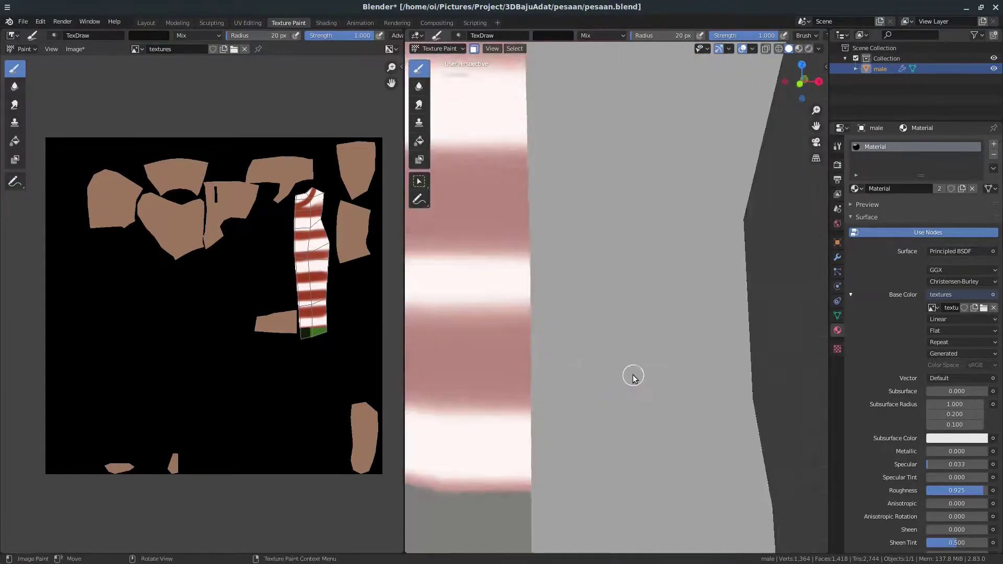
scroll(633, 377, "up", 2)
left_click(474, 48)
scroll(554, 266, "up", 1)
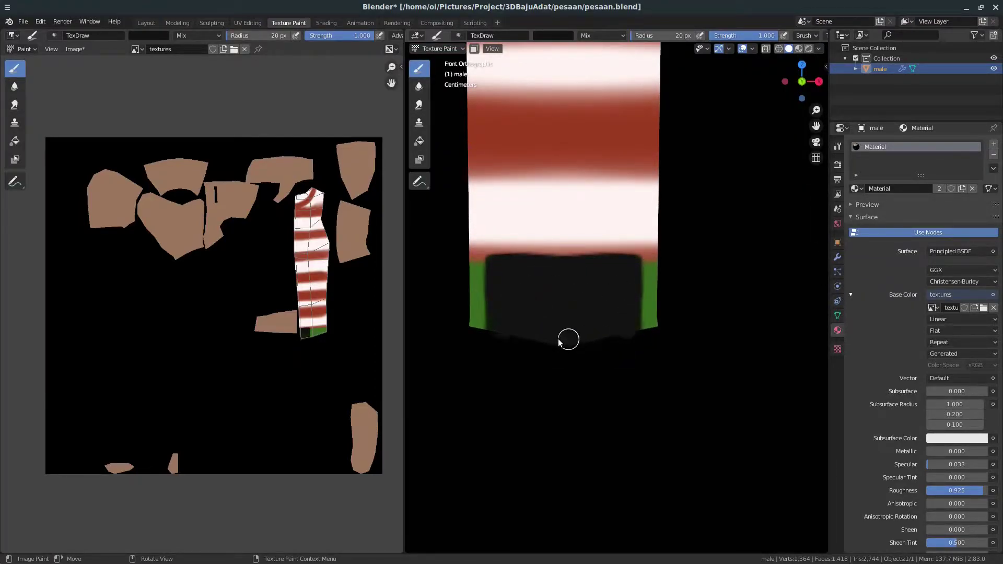
scroll(541, 343, "down", 3)
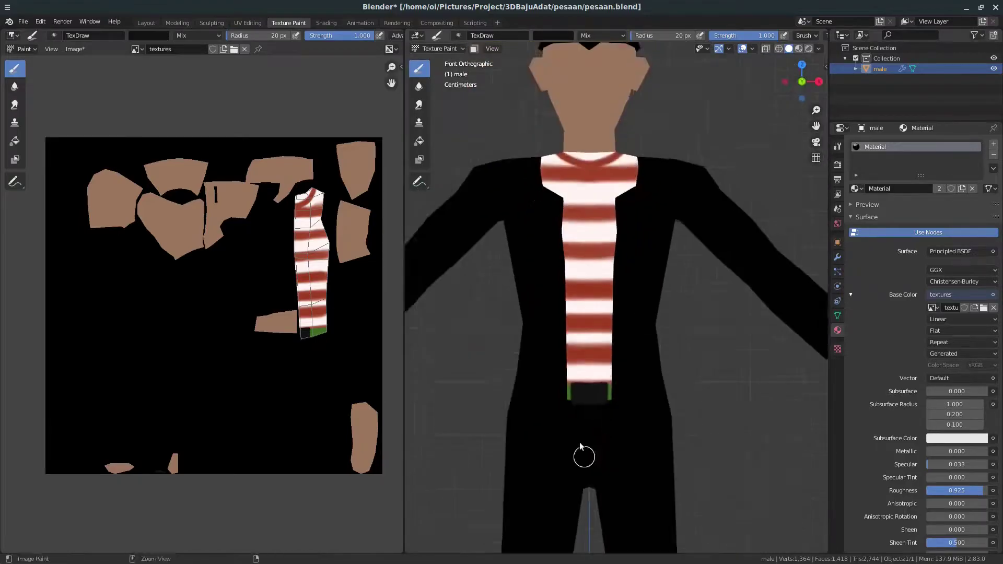
scroll(582, 447, "down", 2)
scroll(616, 376, "up", 3)
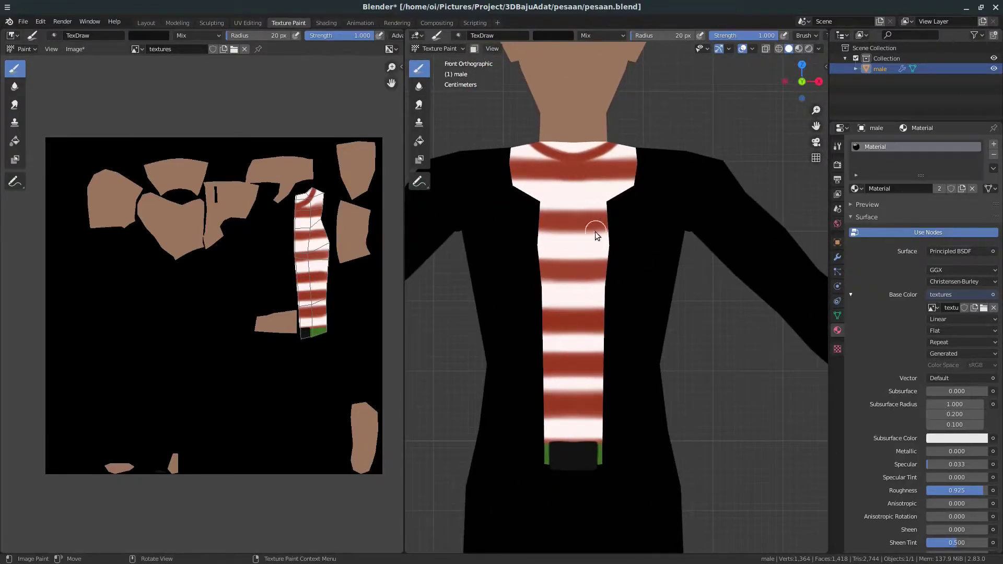
Re-enable face-limited painting and sample the red stripe colour for the brush.
key("m")
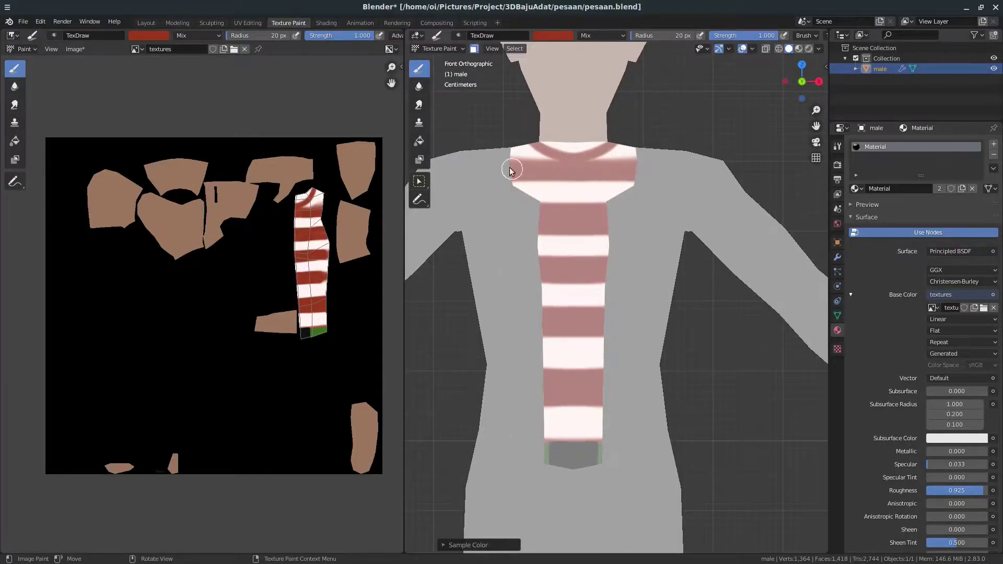
mouse_move(511, 170)
middle_mouse_down()
mouse_move(610, 307)
mouse_move(625, 187)
mouse_move(582, 195)
mouse_move(599, 199)
mouse_move(572, 271)
mouse_move(581, 375)
middle_mouse_up()
key("s")
key("l")
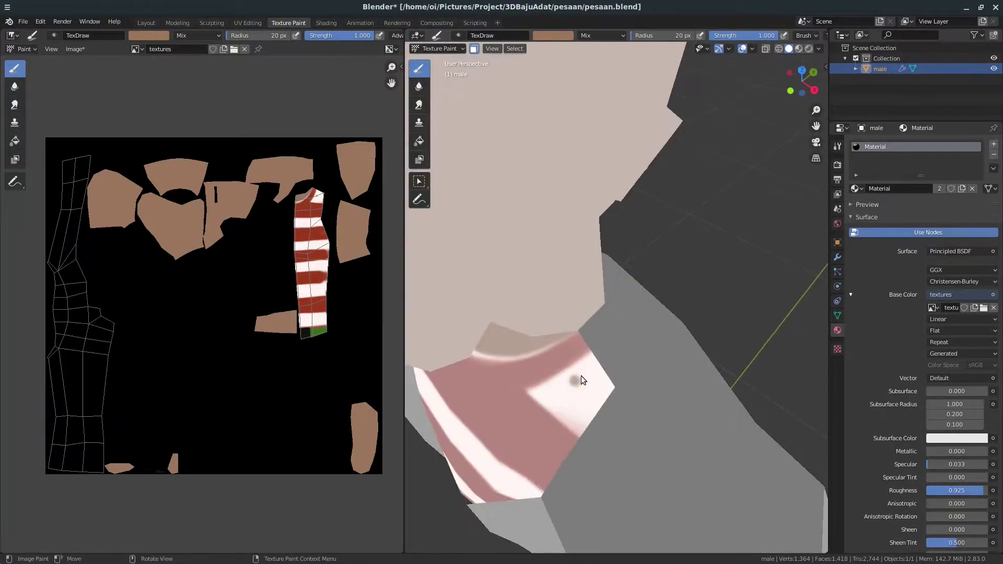
mouse_move(613, 307)
middle_mouse_down()
mouse_move(472, 320)
mouse_move(502, 399)
mouse_move(604, 342)
mouse_move(615, 302)
middle_mouse_up()
key("x")
key("x")
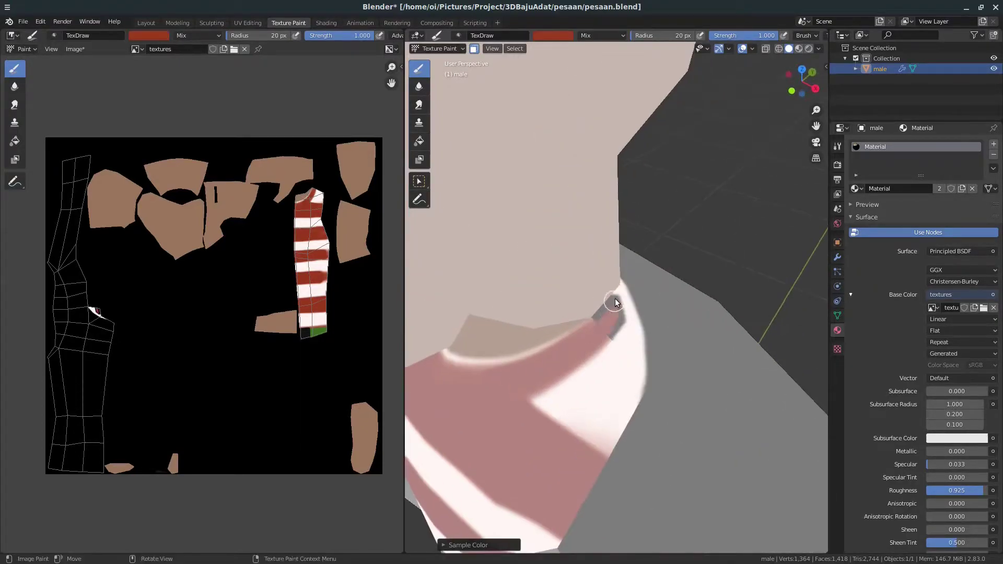
Touch up the red collar edge at the neck, then view the figure from the front.
key("s")
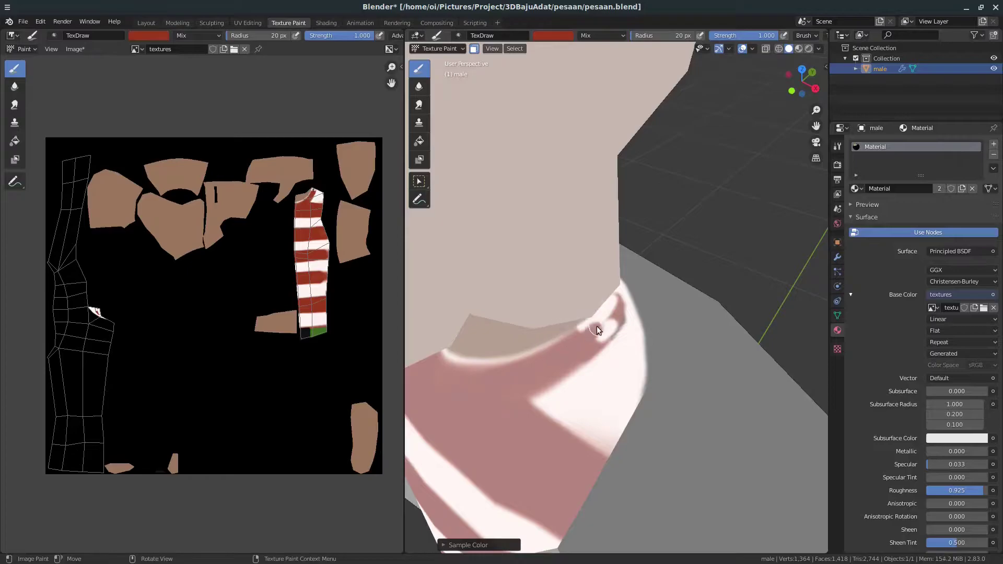
middle_click_drag(611, 300, 525, 366)
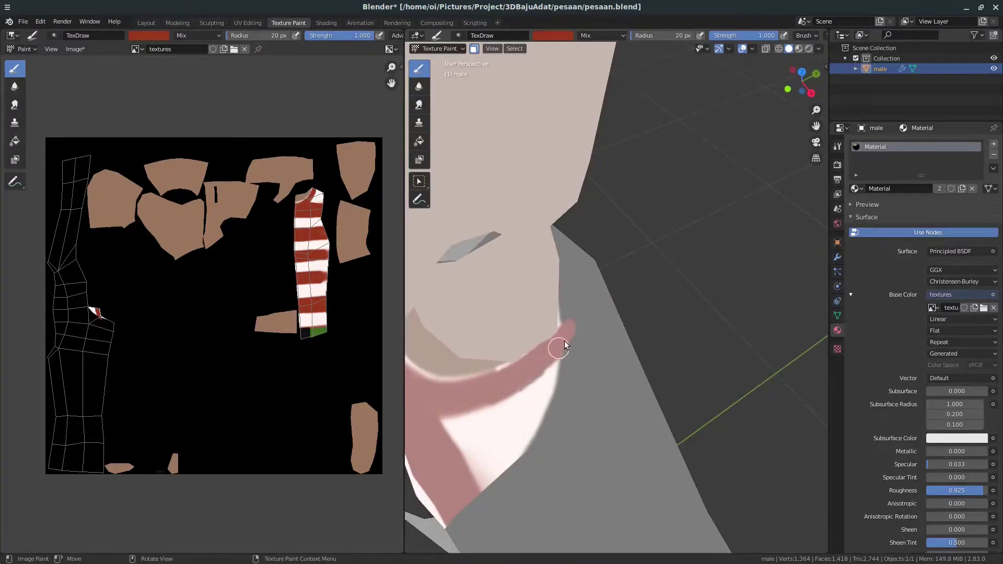
key("s")
middle_click_drag(491, 405, 531, 339)
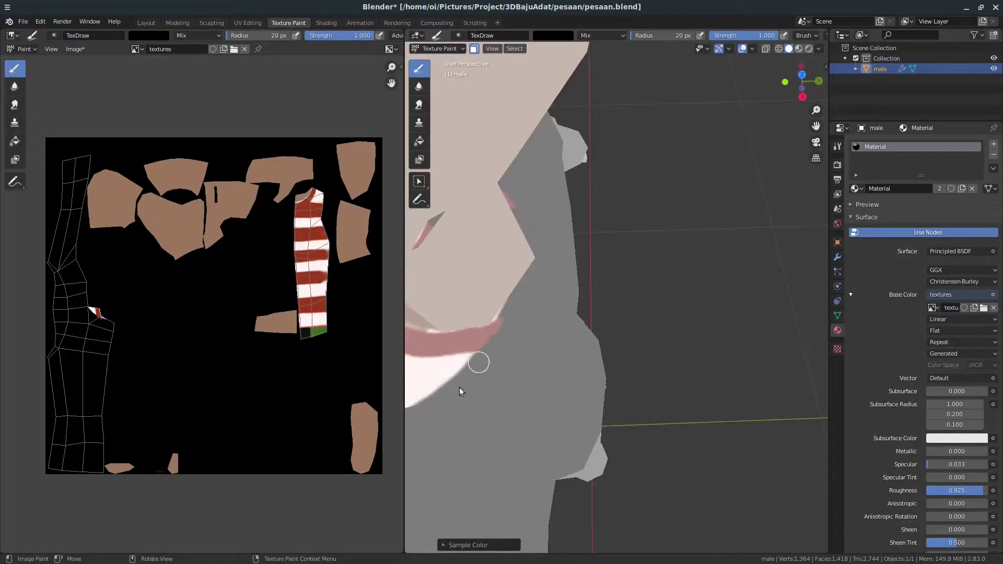
key("KP_Decimal")
key("KP_1")
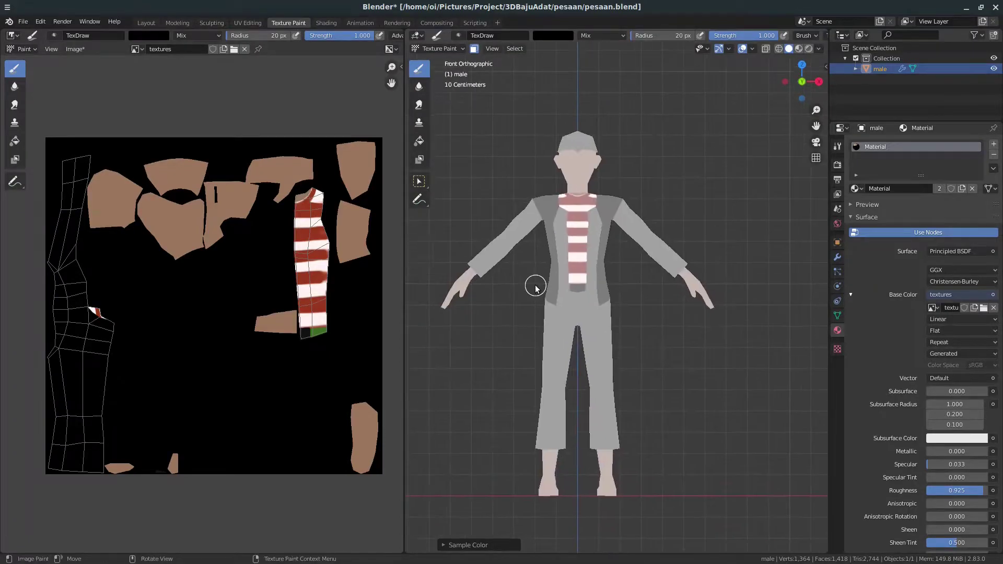
mouse_move(536, 287)
middle_mouse_down()
mouse_move(649, 285)
mouse_move(658, 322)
mouse_move(625, 307)
mouse_move(606, 370)
middle_mouse_up()
Sample the skin colour, darken it, and paint an ear outline on the head.
scroll(606, 370, "up", 5)
scroll(634, 331, "down", 4)
mouse_move(699, 260)
middle_mouse_down()
mouse_move(606, 362)
mouse_move(656, 250)
mouse_move(557, 320)
middle_mouse_up()
scroll(683, 333, "up", 1)
scroll(606, 362, "up", 5)
scroll(606, 362, "down", 5)
key("s")
left_click(553, 35)
scroll(569, 105, "down", 2)
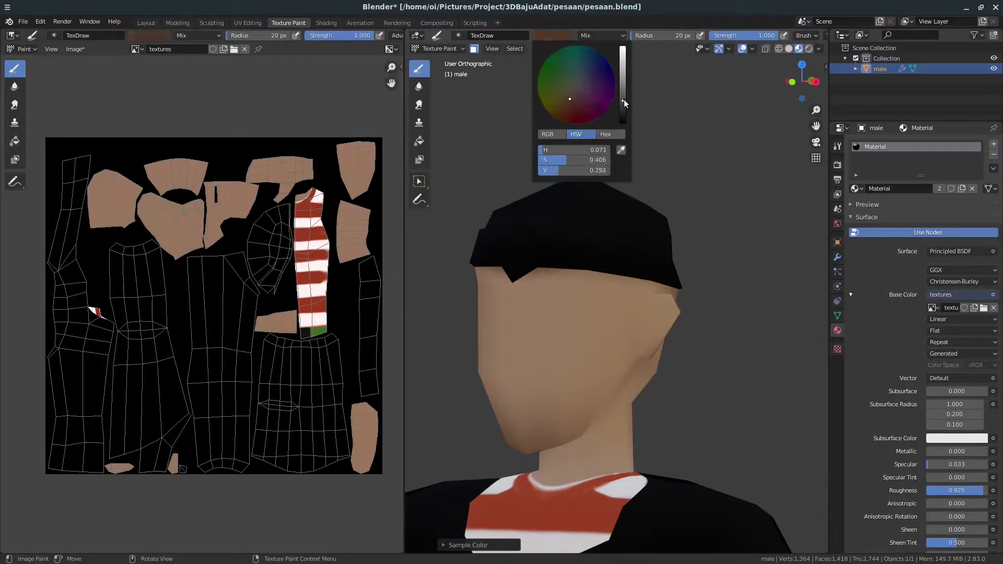
middle_click_drag(601, 235, 701, 308)
left_click_drag(706, 291, 682, 321)
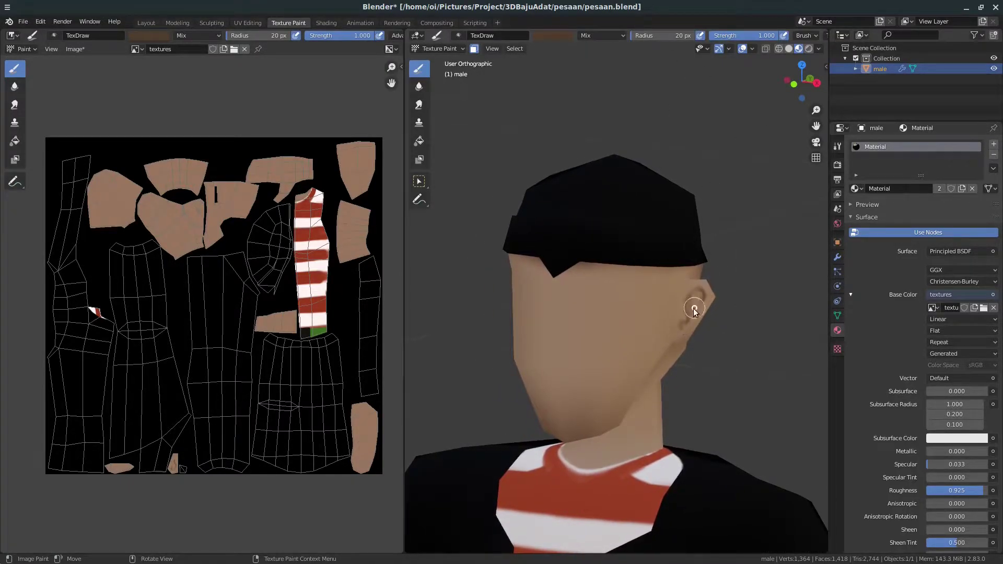
In right side view, paint thin dark brown sideburn strokes above the ear.
middle_click_drag(703, 294, 581, 283)
key("s")
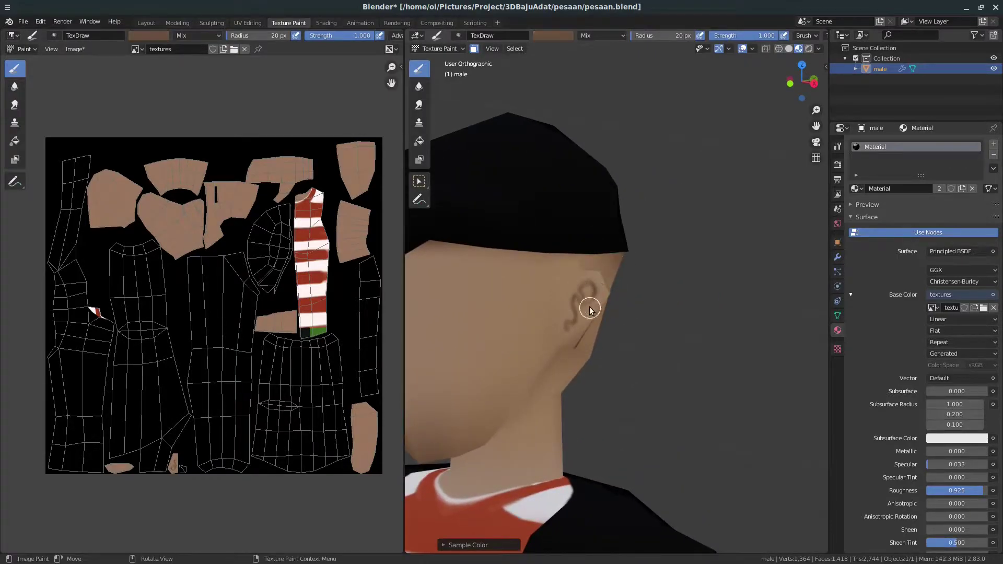
middle_click_drag(566, 328, 639, 291)
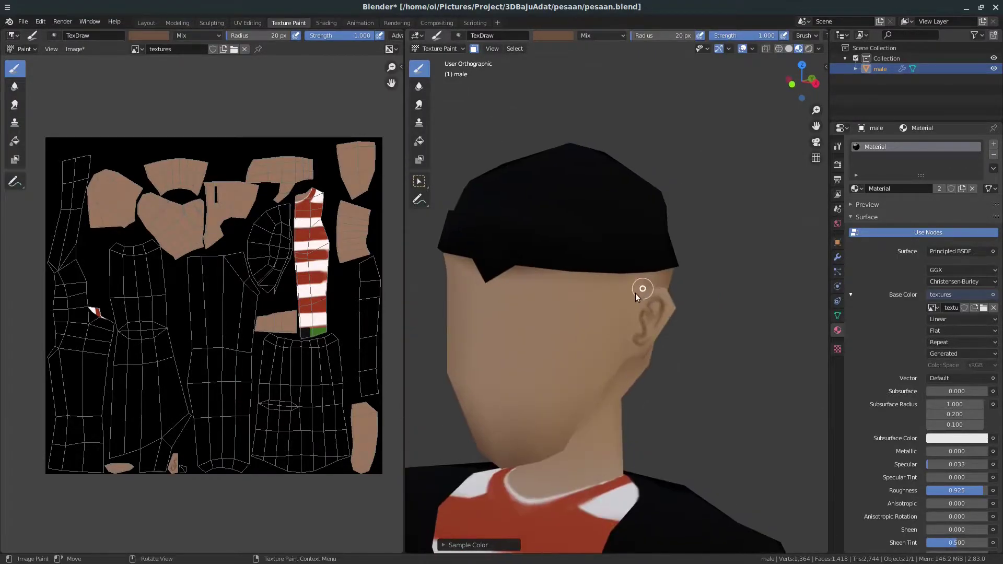
key("KP_3")
scroll(724, 285, "up", 3)
left_click_drag(539, 257, 551, 306)
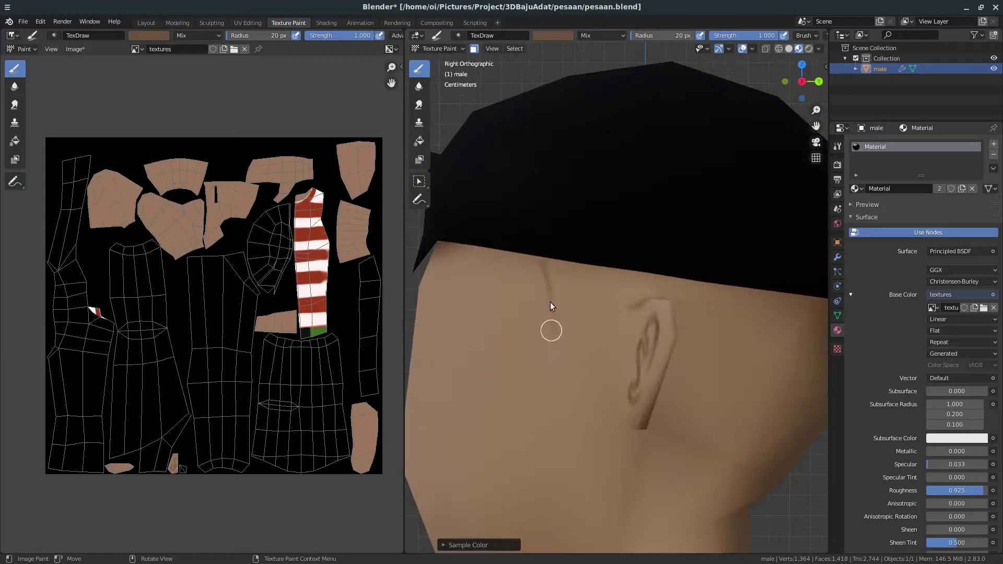
left_click(558, 36)
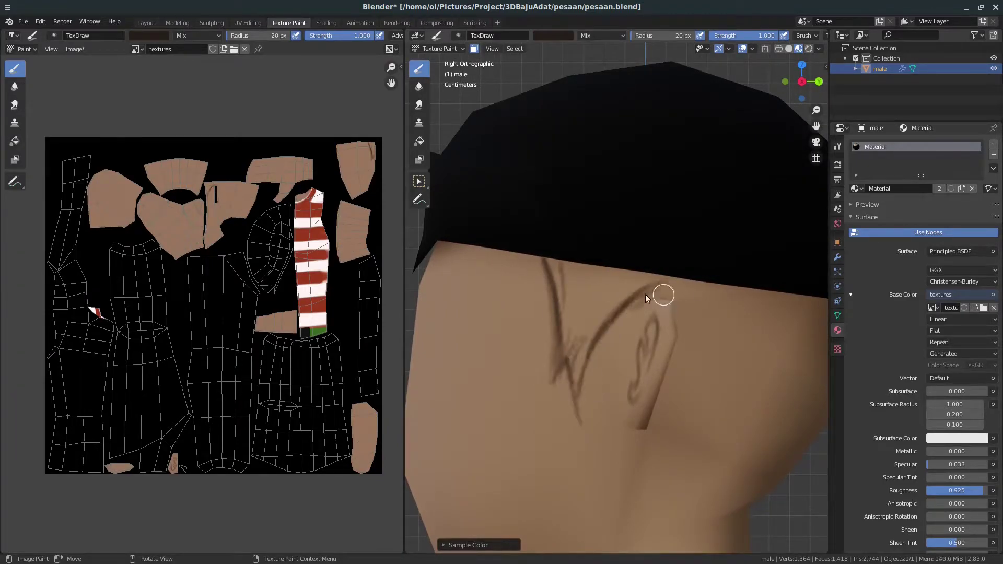
Restrict painting to selected faces and paint black hair around the sides and back of the head.
left_click(476, 50)
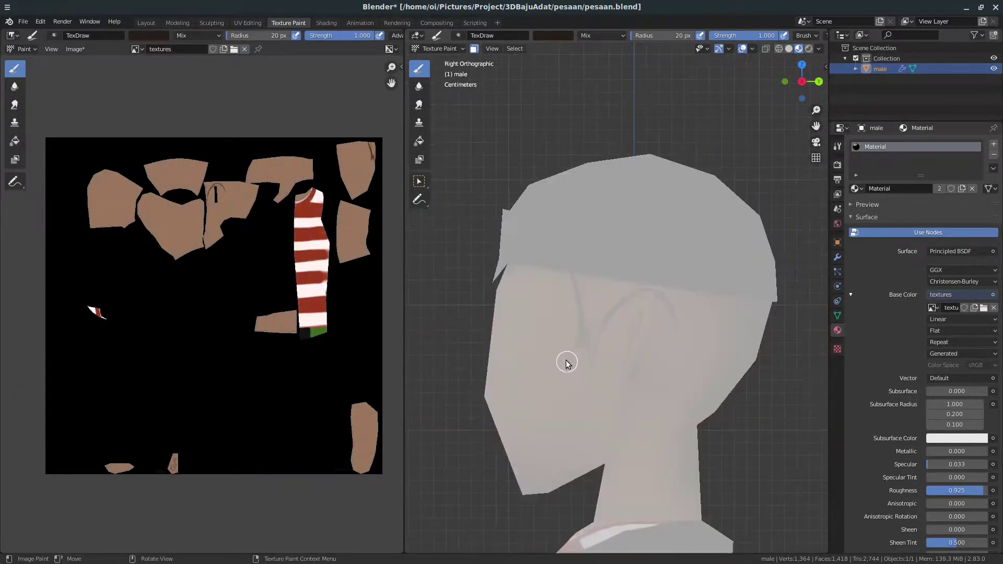
left_click(554, 36)
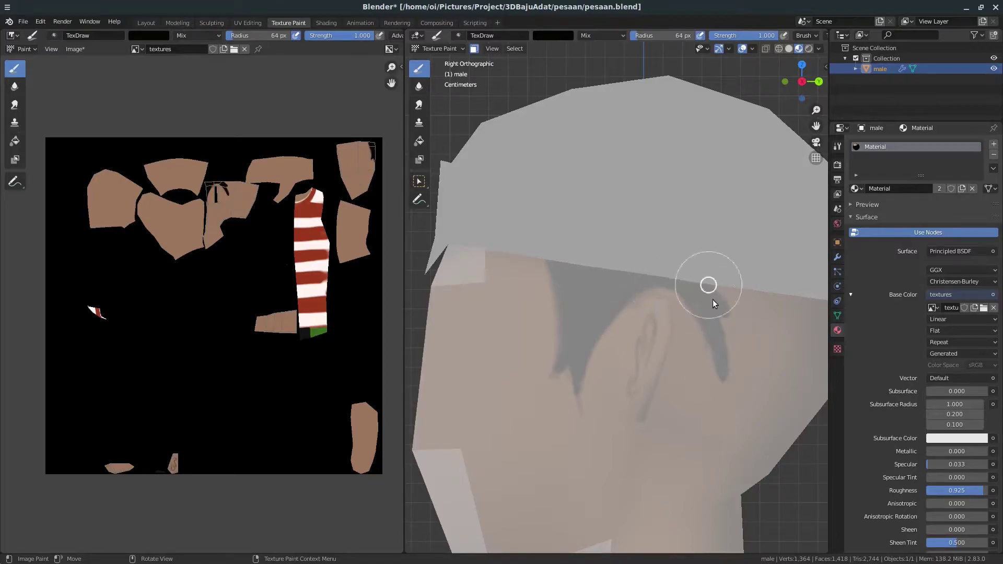
scroll(712, 299, "down", 3)
mouse_move(712, 300)
middle_mouse_down()
mouse_move(701, 177)
mouse_move(494, 258)
middle_mouse_up()
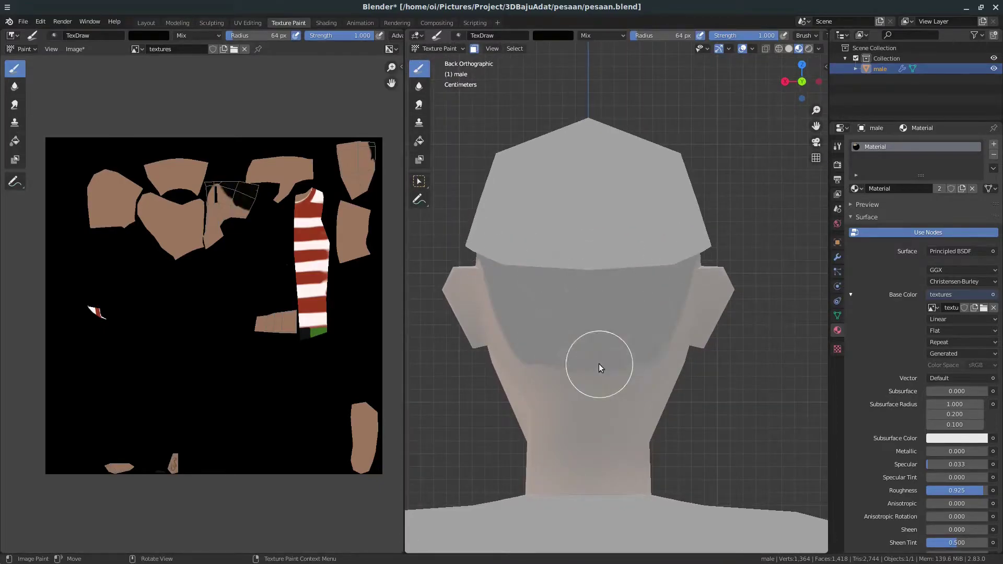
middle_click_drag(599, 366, 599, 211, "alt")
scroll(599, 211, "up", 3)
mouse_move(636, 327)
middle_mouse_down()
mouse_move(591, 311)
mouse_move(588, 326)
middle_mouse_up()
middle_click_drag(546, 218, 653, 305)
scroll(629, 350, "up", 2)
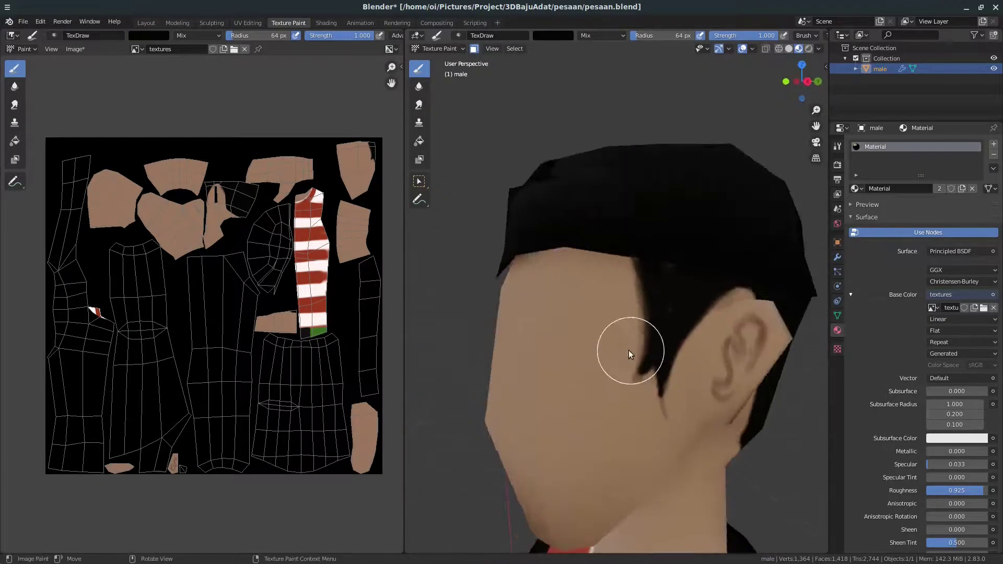
scroll(600, 337, "up", 3)
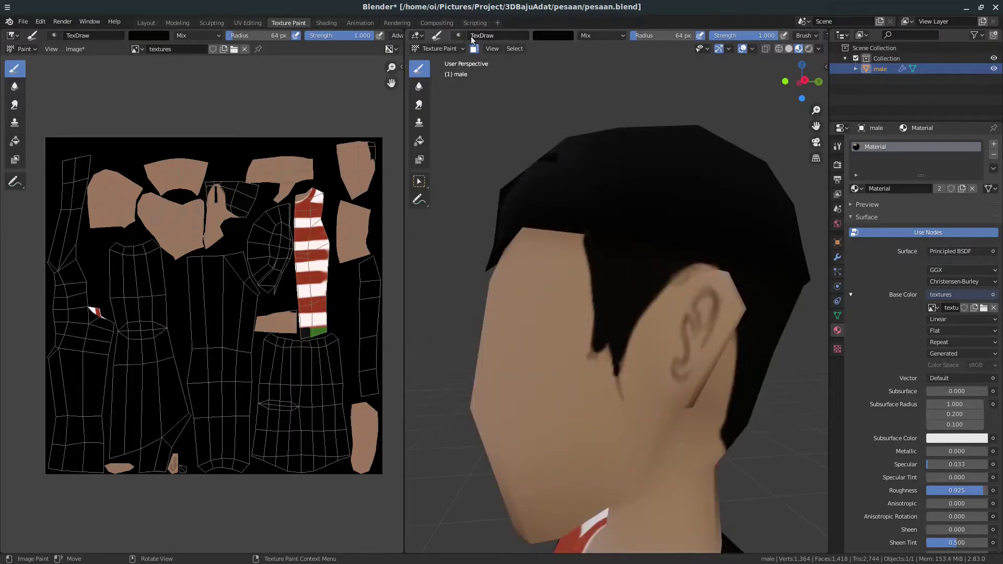
Soften the hair edges with the Smear brush.
left_click(418, 105)
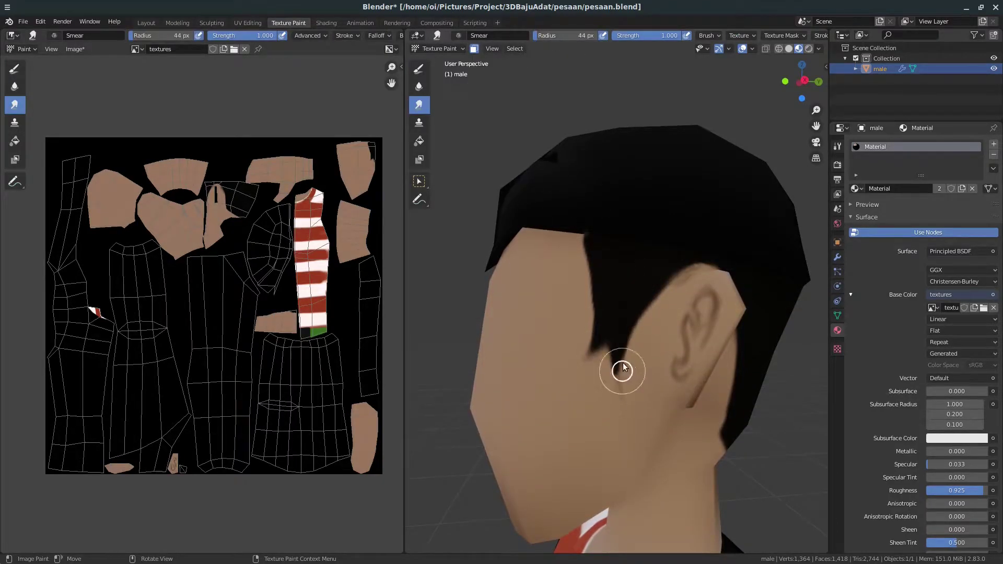
mouse_move(588, 247)
middle_mouse_down()
mouse_move(617, 297)
mouse_move(643, 402)
mouse_move(635, 365)
mouse_move(667, 350)
middle_mouse_up()
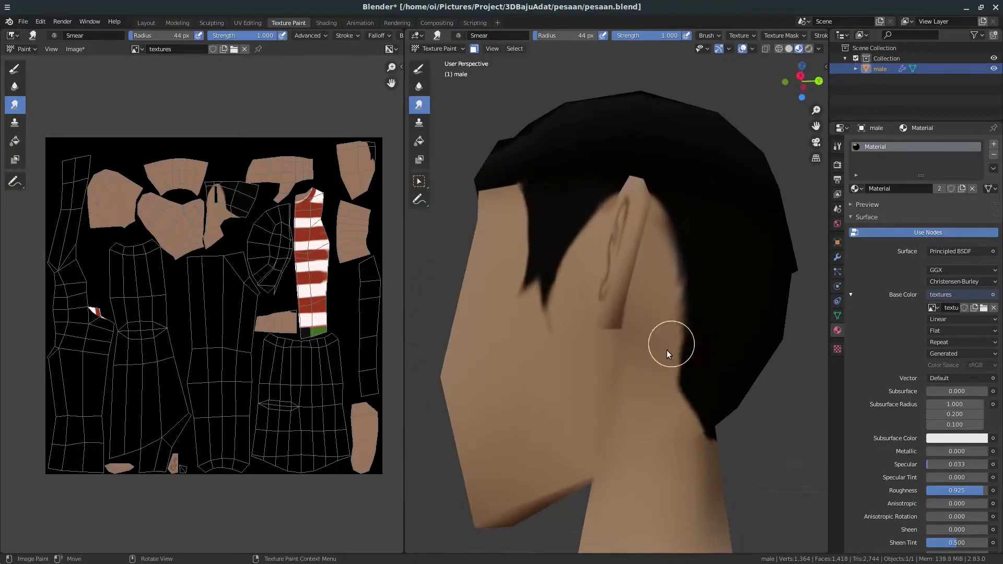
left_click(418, 68)
key("s")
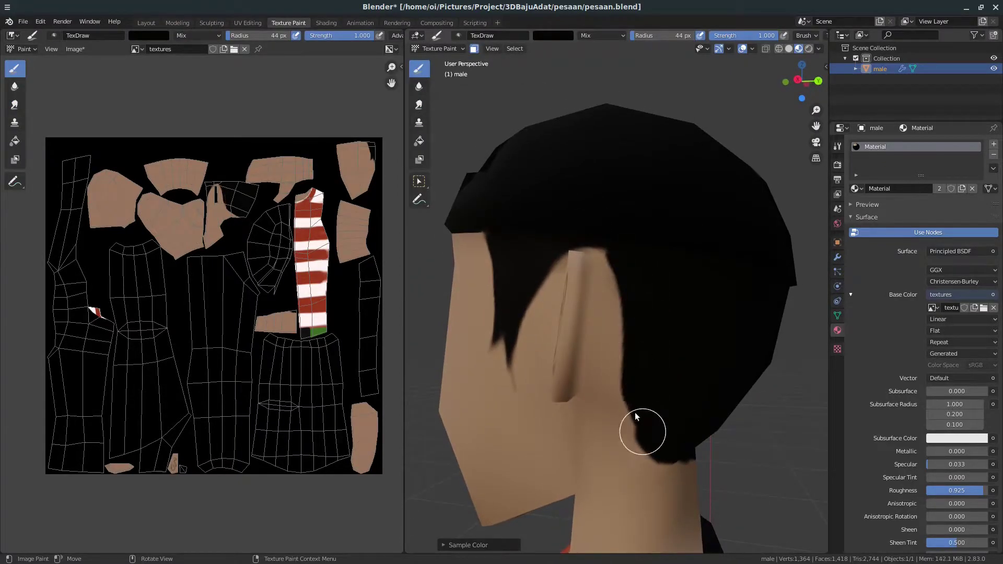
mouse_move(635, 416)
middle_mouse_down()
mouse_move(540, 296)
mouse_move(647, 347)
mouse_move(591, 285)
mouse_move(582, 416)
mouse_move(697, 396)
mouse_move(654, 372)
mouse_move(635, 323)
middle_mouse_up()
key("ctrl+z")
Finish the black hair on the back of the head and return to front view.
key("s")
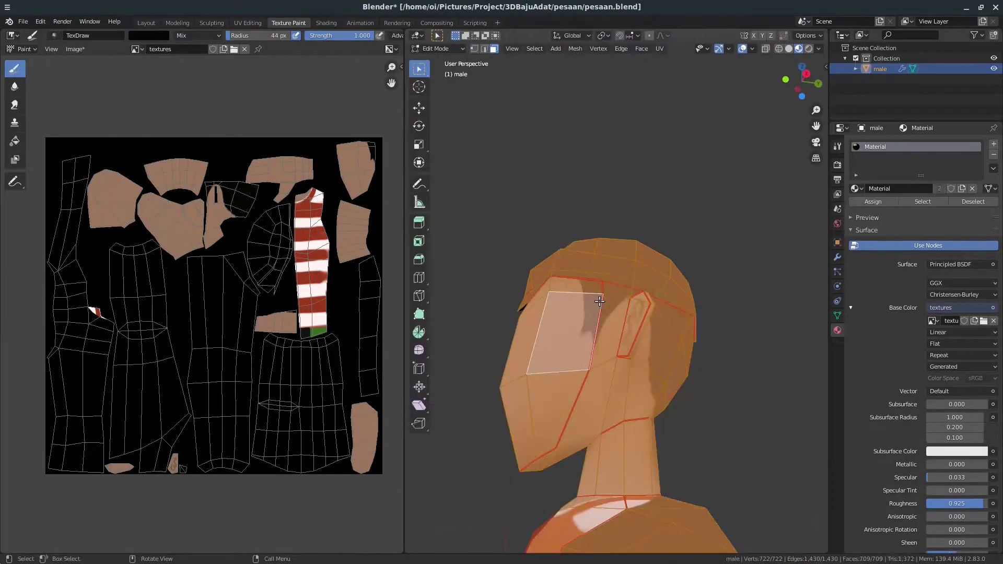
mouse_move(650, 367)
middle_mouse_down()
mouse_move(634, 402)
mouse_move(615, 356)
mouse_move(665, 260)
middle_mouse_up()
mouse_move(673, 315)
middle_mouse_down()
mouse_move(587, 345)
mouse_move(679, 405)
mouse_move(635, 352)
mouse_move(633, 428)
mouse_move(594, 462)
mouse_move(634, 490)
middle_mouse_up()
scroll(676, 344, "down", 5)
key("KP_1")
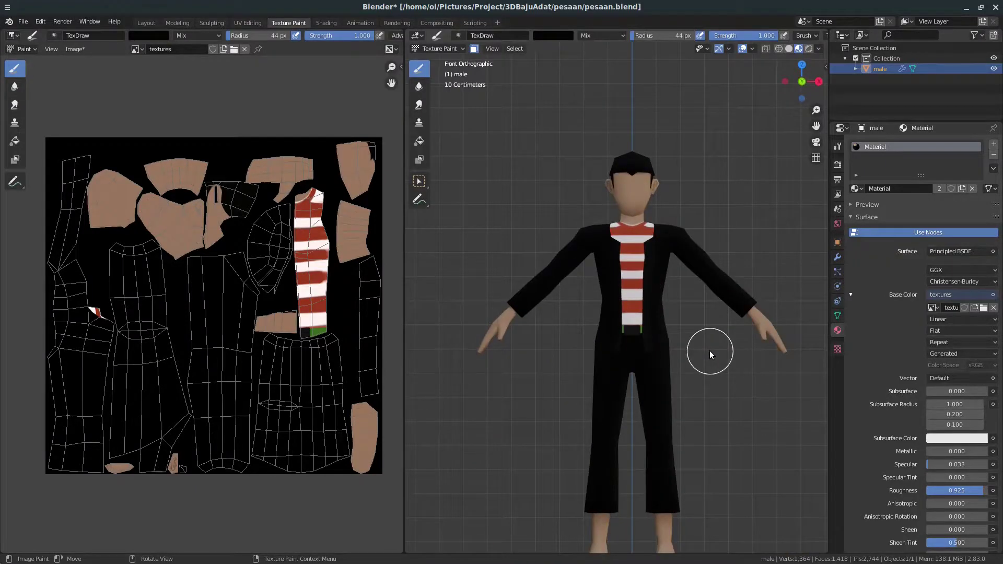
scroll(709, 354, "down", 2)
Save the painted texture image and switch to the Shading workspace.
left_click(75, 48)
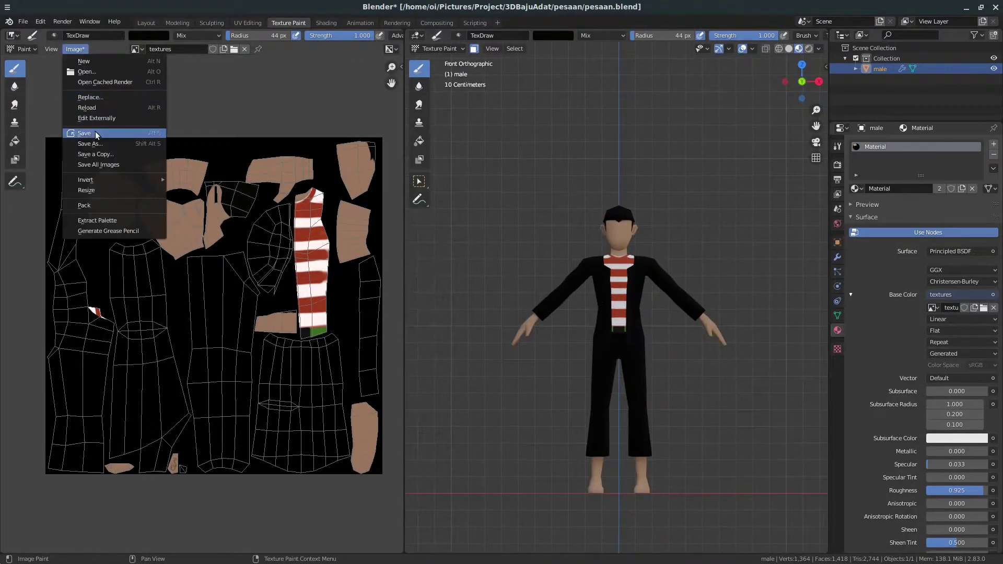
left_click(95, 135)
left_click(326, 22)
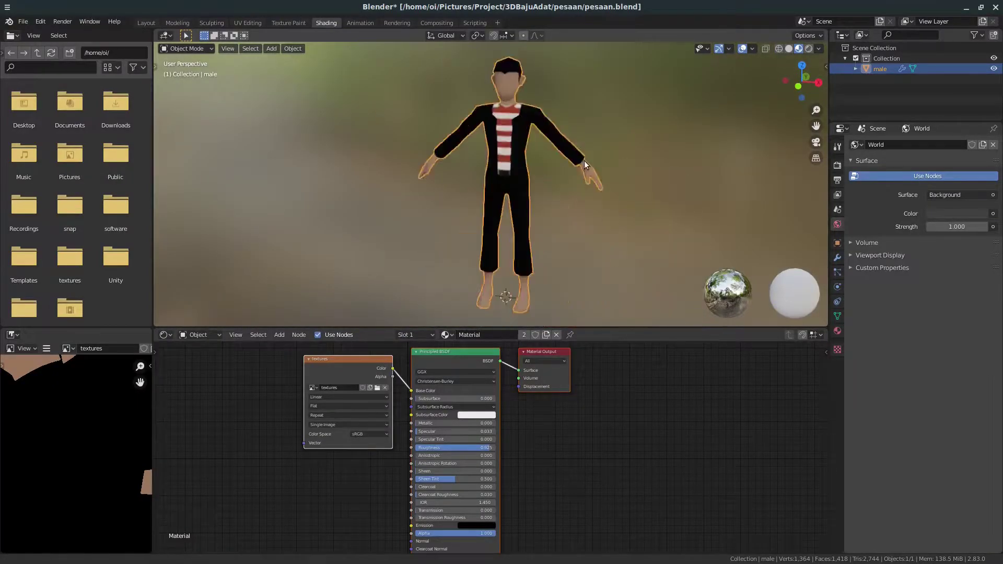
Add a second material slot with a new material named 'batik'.
scroll(585, 186, "down", 2)
middle_click_drag(522, 418, 598, 429)
middle_click_drag(820, 182, 834, 327, "shift")
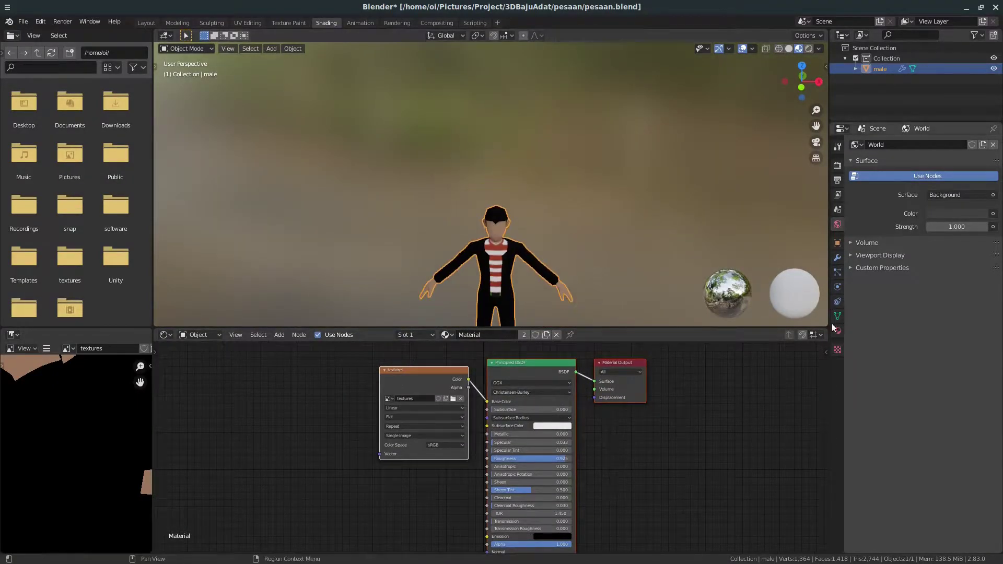
left_click(837, 330)
left_click(993, 144)
left_click(898, 210)
double_click(897, 210)
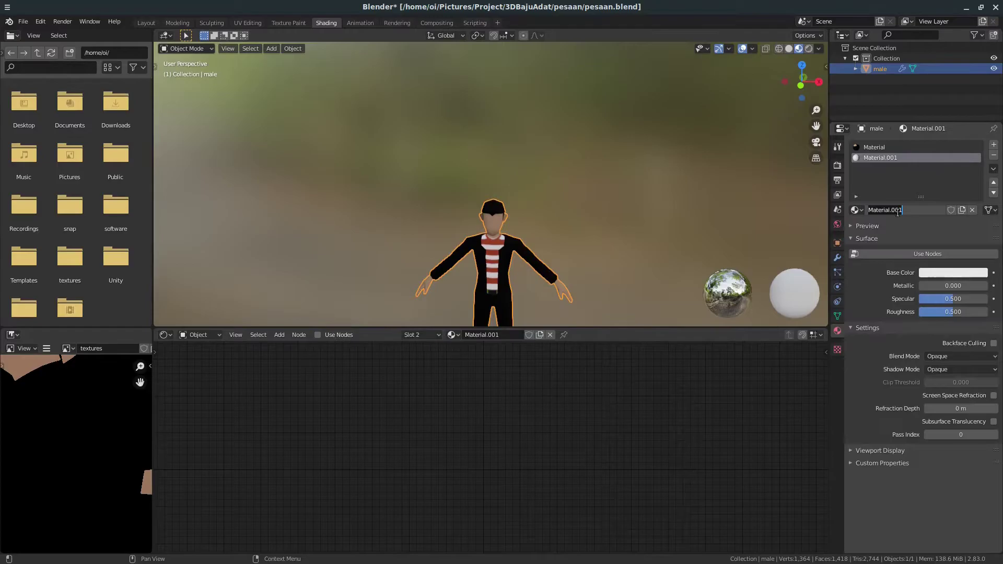
type("batik")
key("Return")
In Edit Mode, select all connected cap faces with Ctrl+L.
key("Tab")
scroll(418, 208, "up", 5)
middle_click_drag(470, 183, 419, 208)
key("ctrl+l")
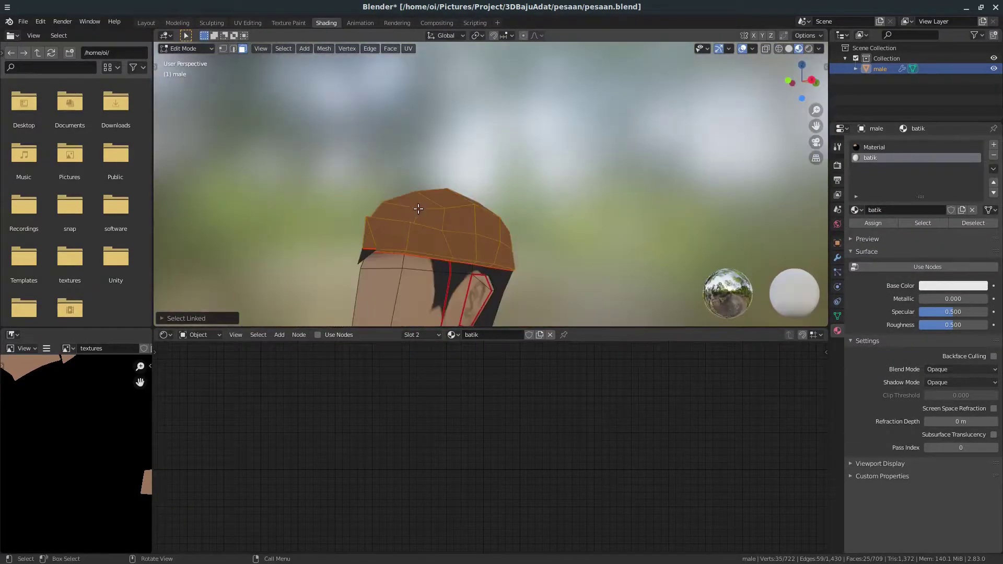
scroll(575, 237, "down", 3)
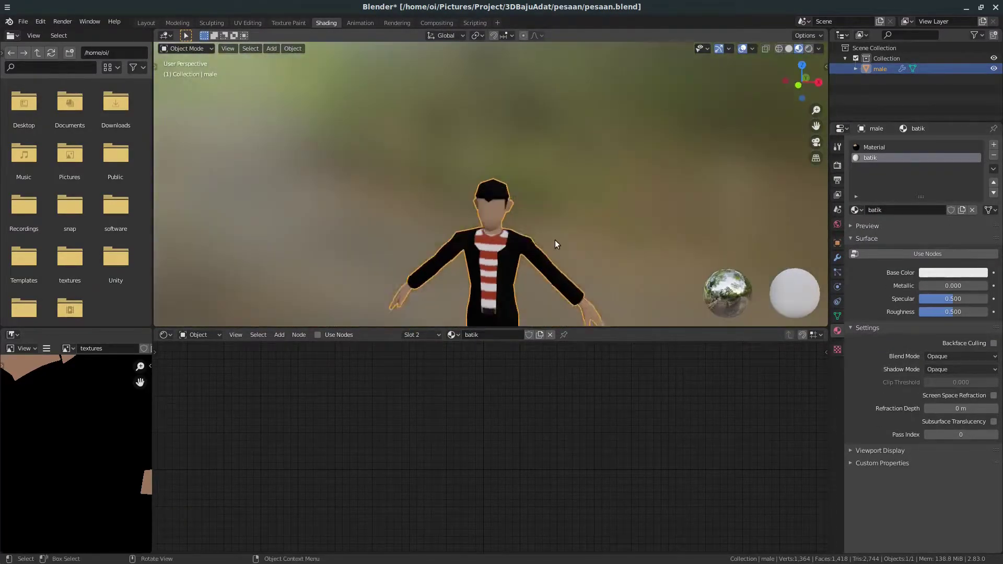
middle_click_drag(556, 244, 596, 153)
scroll(595, 153, "down", 3)
Give the batik material a pink base colour and enable its nodes.
left_click(952, 285)
left_click(946, 173)
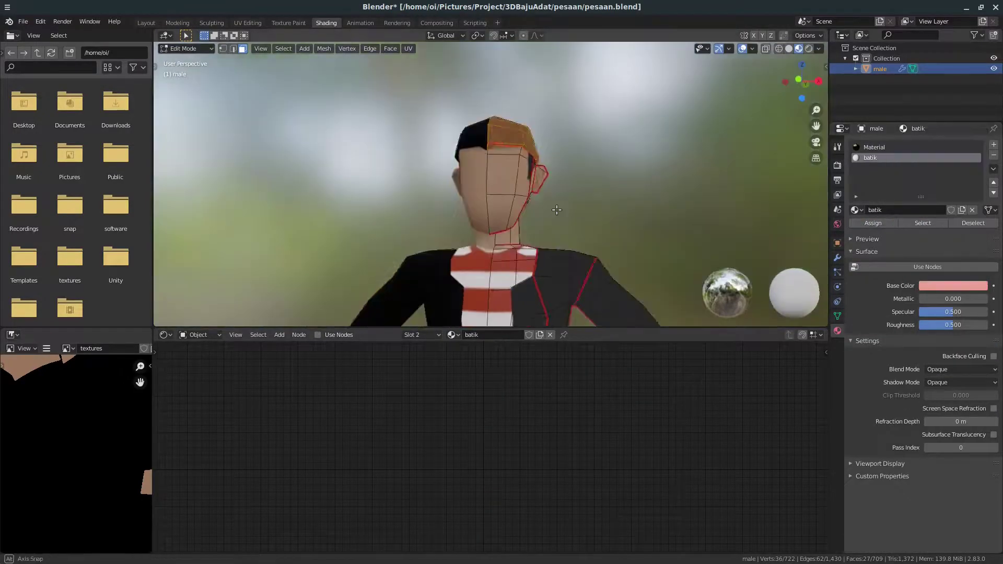
key("Tab")
key("KP_1")
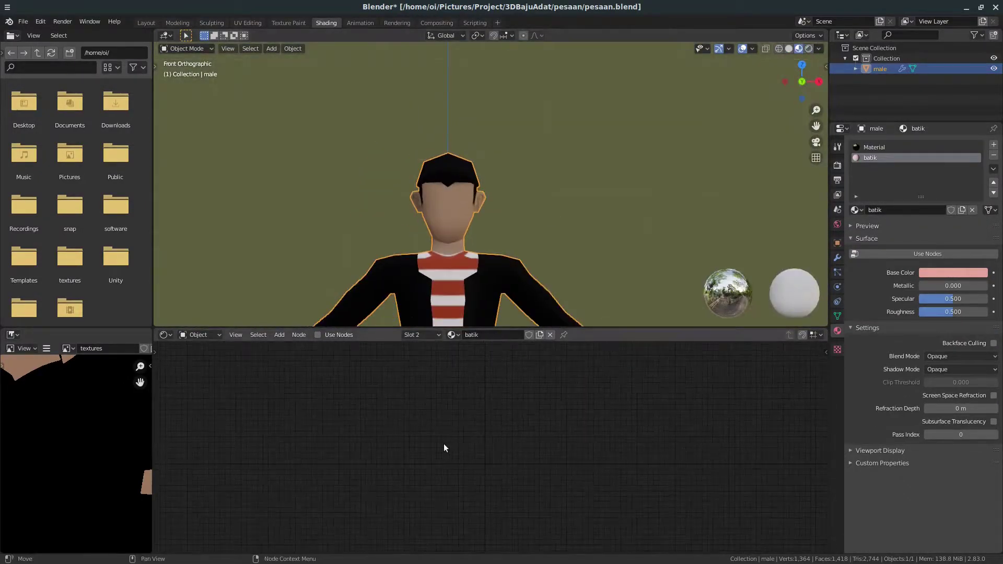
left_click(317, 334)
key("shift+a")
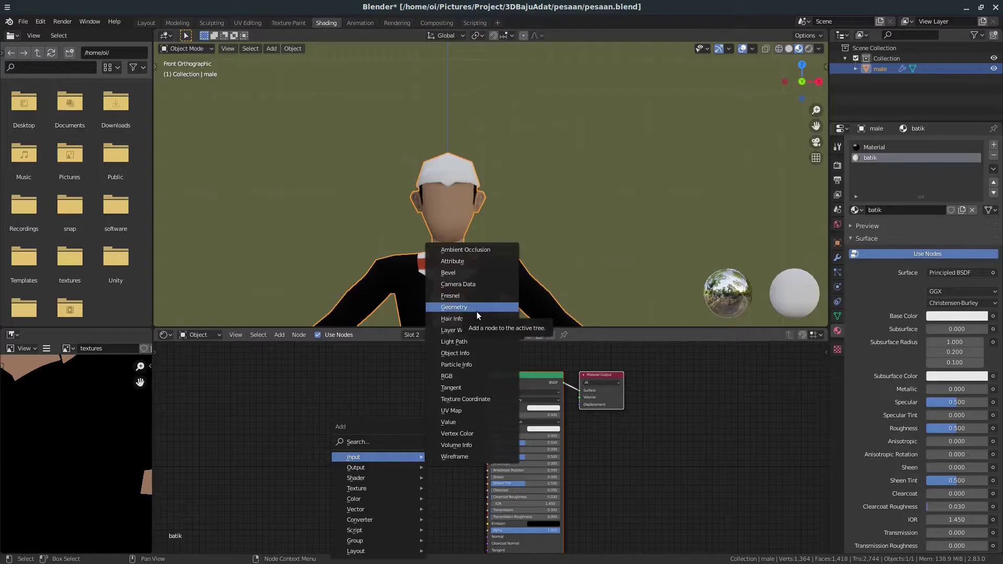
Drag batik.jpg from the pesaan folder into the cap material as an image texture.
left_click(8, 70)
left_click(31, 126)
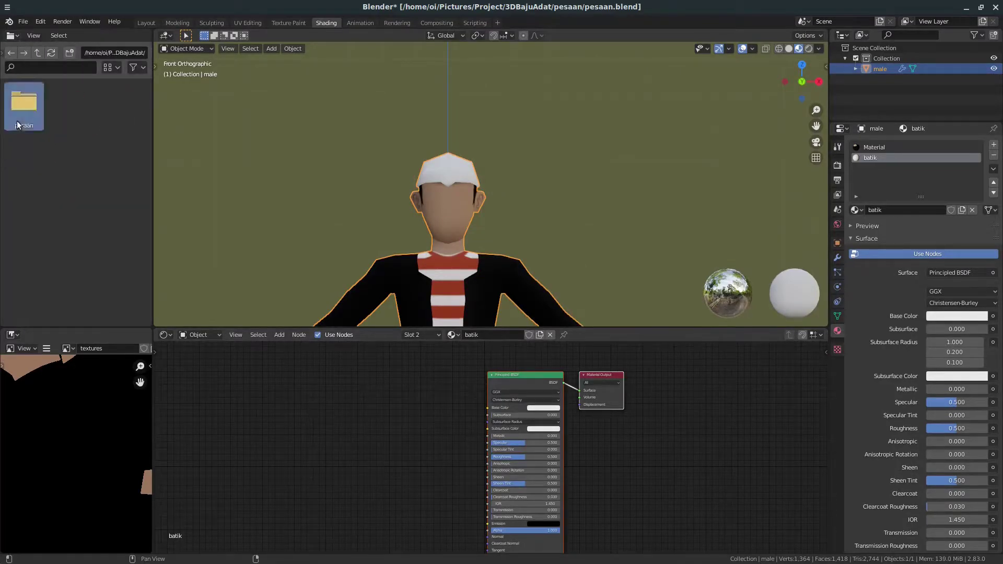
double_click(18, 125)
mouse_move(70, 101)
left_mouse_down()
mouse_move(365, 418)
mouse_move(344, 394)
mouse_move(487, 407)
left_mouse_up()
scroll(422, 272, "up", 4)
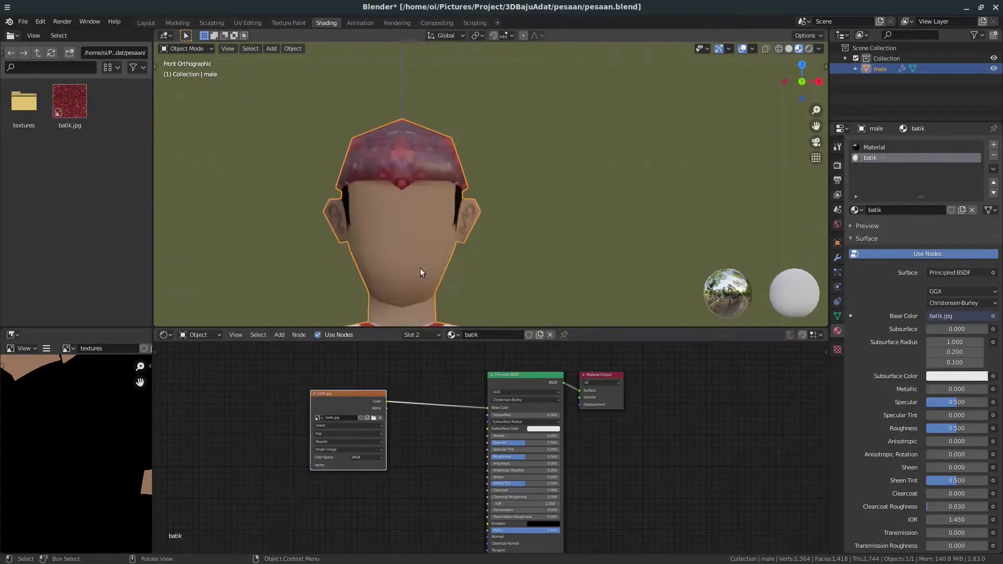
scroll(313, 428, "down", 1)
Add Mapping and Texture Coordinate nodes wired into batik.jpg's Vector input.
key("shift+a")
type("mapping")
key("Return")
left_click(253, 413)
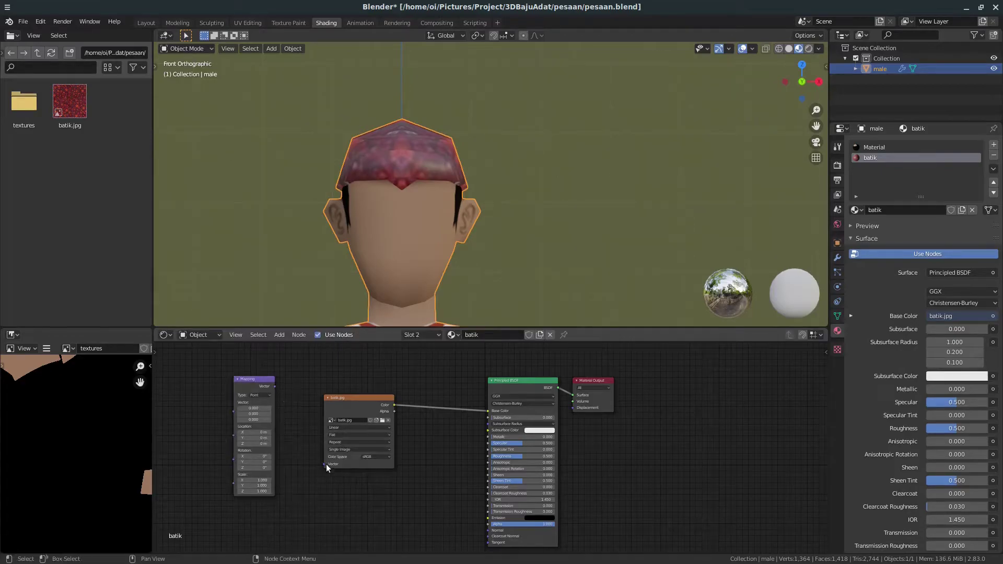
left_click_drag(275, 387, 323, 464)
key("shift+a")
type("texture coordinate")
left_click_drag(216, 401, 233, 403)
scroll(198, 475, "up", 2)
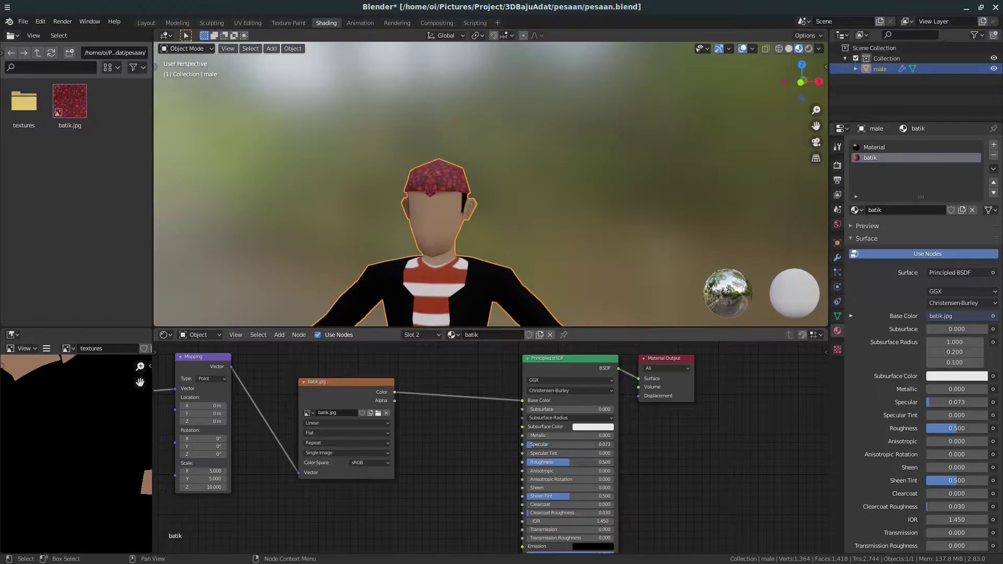
Add a point light to the scene, then delete it and return to front view.
key("shift+a")
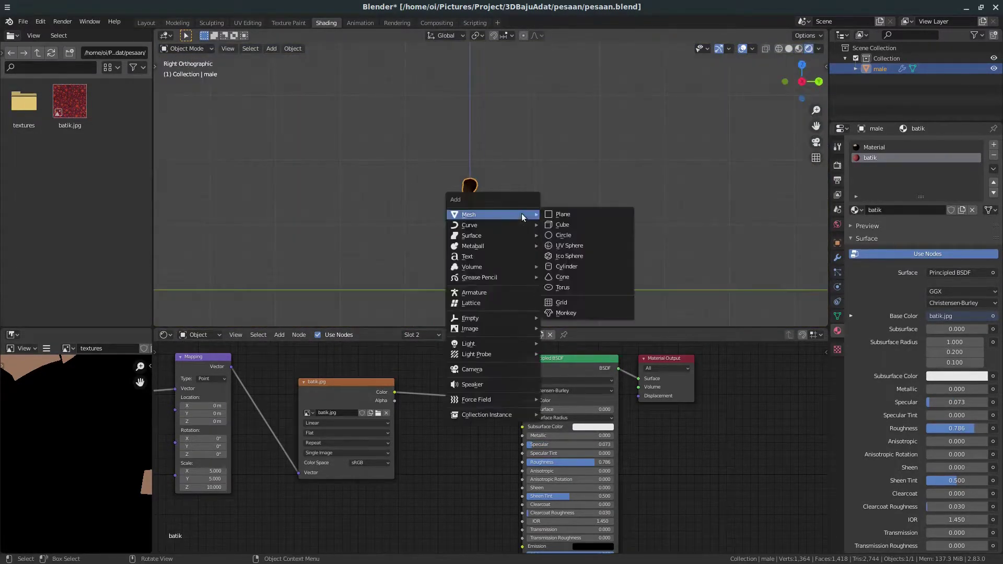
left_click(558, 344)
key("KP_1")
key("Delete")
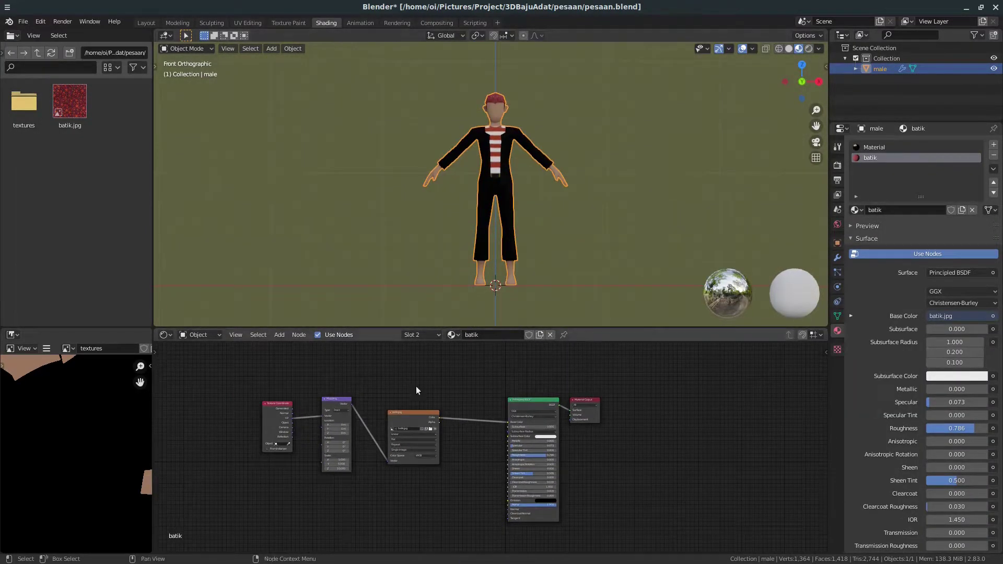
key("shift+a")
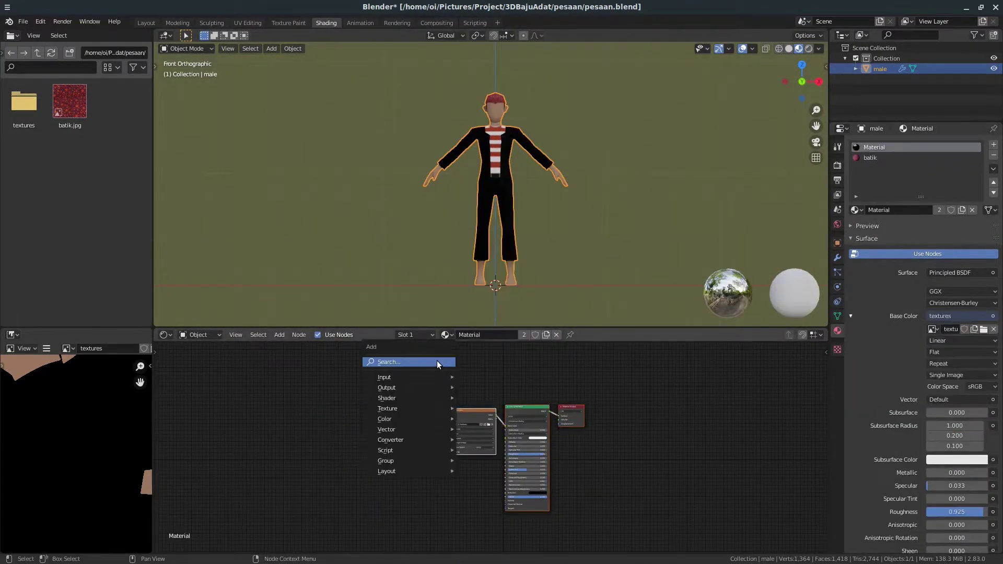
Add an Image Texture node holding a new image named 'bake'.
left_click(438, 362)
type("image tex")
key("Return")
left_click(365, 413)
left_click(397, 424)
left_click(376, 532)
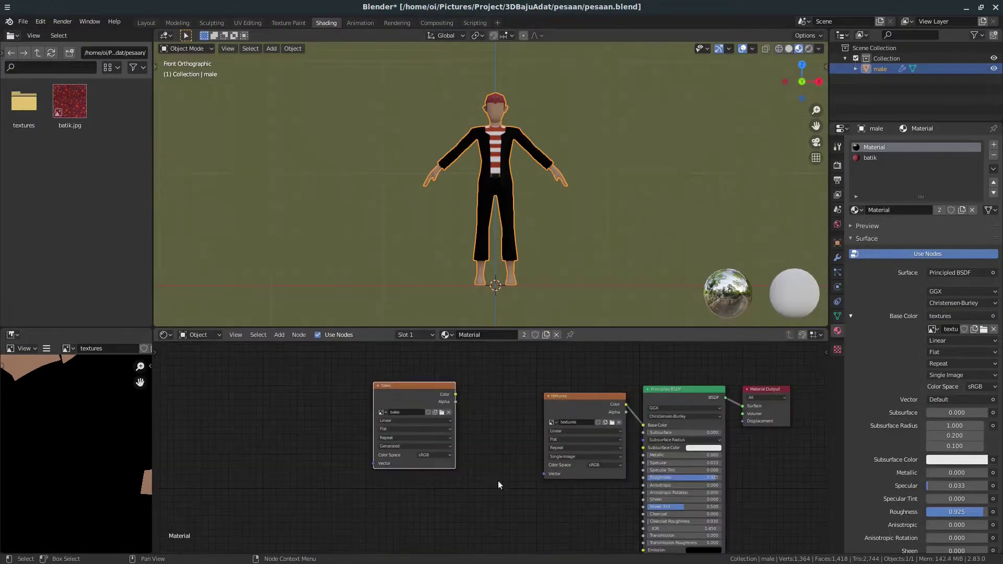
left_click_drag(413, 385, 367, 403)
Enlarge the node editor panels and show the bake image in the Image Editor.
left_click_drag(153, 209, 209, 209)
left_click_drag(182, 329, 183, 217)
left_click(68, 236)
left_click(89, 256)
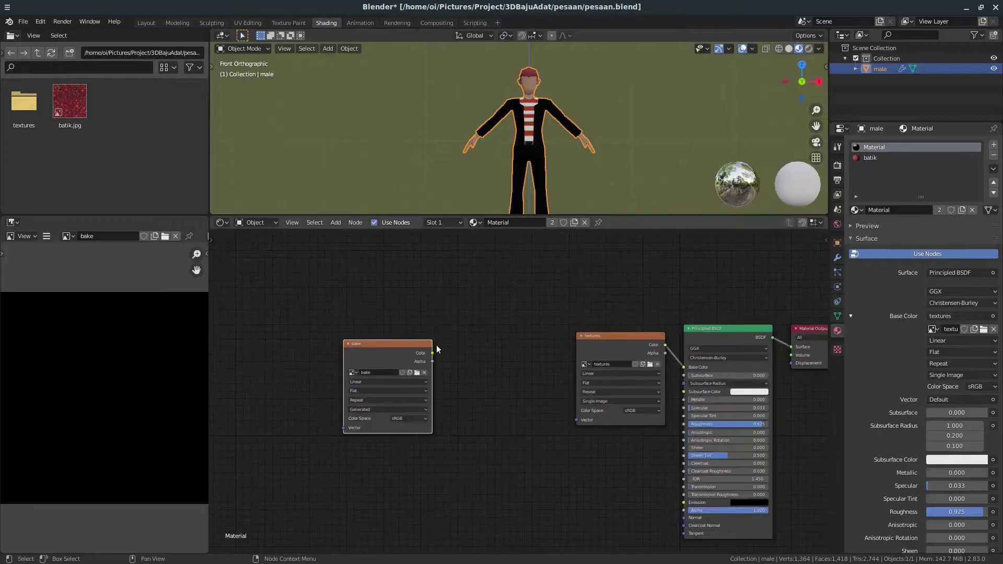
Switch the render engine to Cycles and bake Diffuse into the bake image.
left_click(838, 165)
left_click(961, 144)
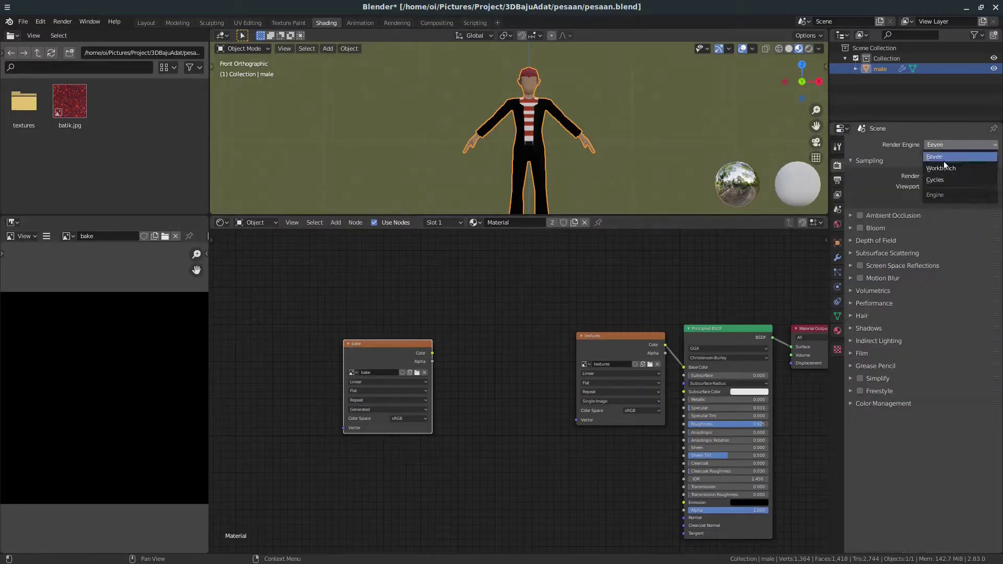
left_click(935, 179)
left_click(857, 378)
scroll(891, 409, "down", 2)
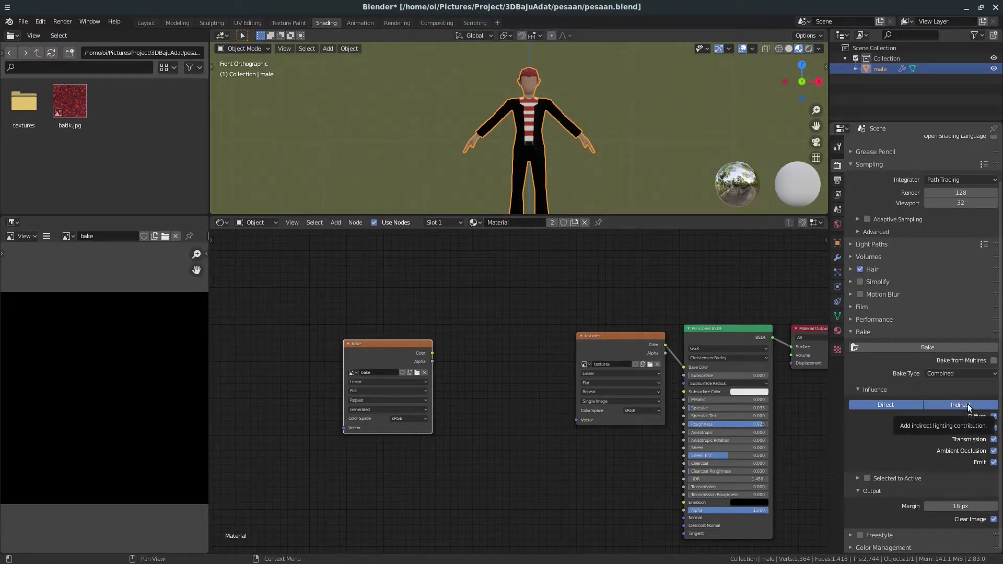
scroll(631, 315, "up", 1)
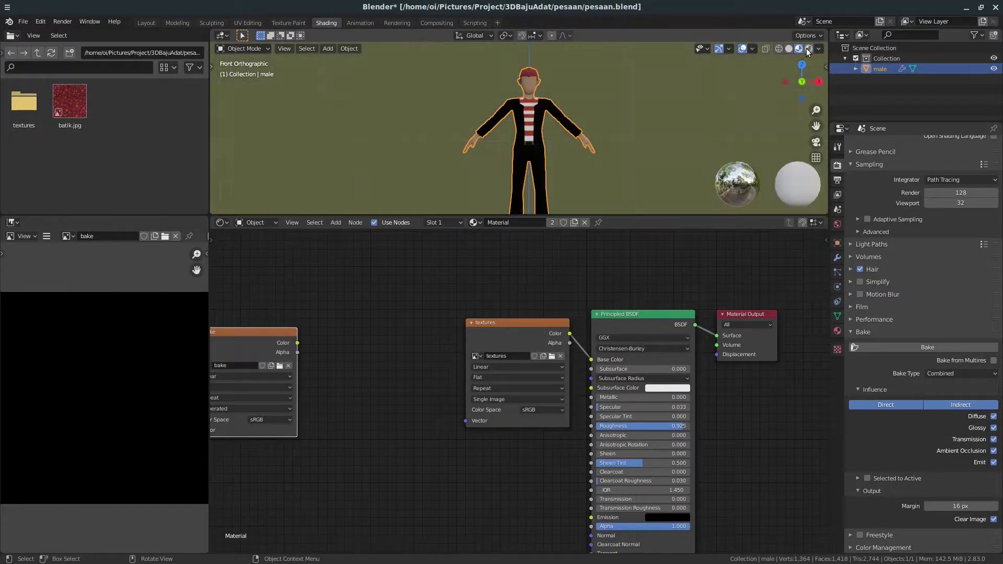
left_click(961, 373)
left_click(969, 467)
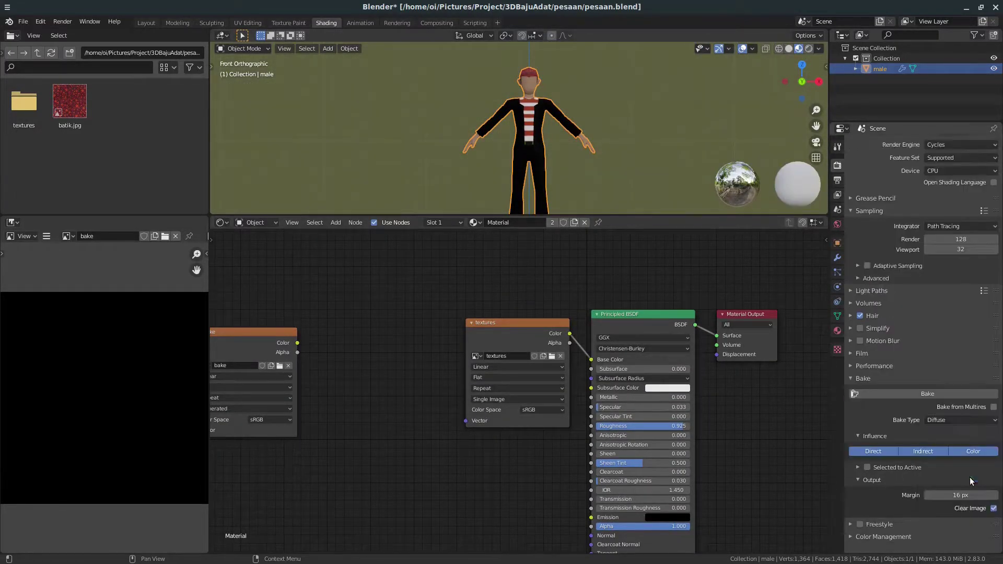
left_click(927, 393)
left_click_drag(220, 364, 323, 361)
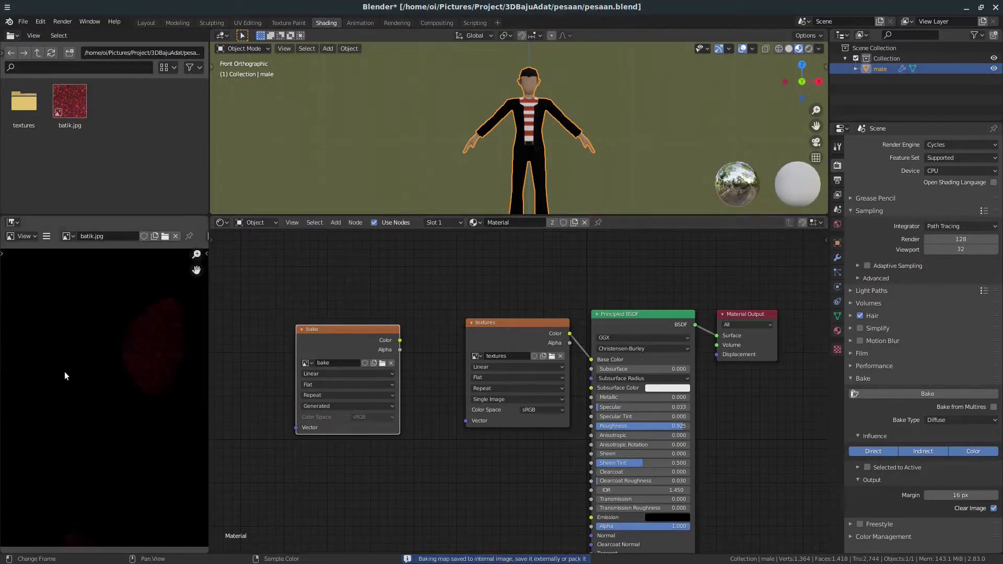
middle_click_drag(615, 98, 574, 131)
scroll(574, 131, "up", 5)
Save the colour bake as a new image file in the textures folder.
left_click_drag(313, 330, 293, 334)
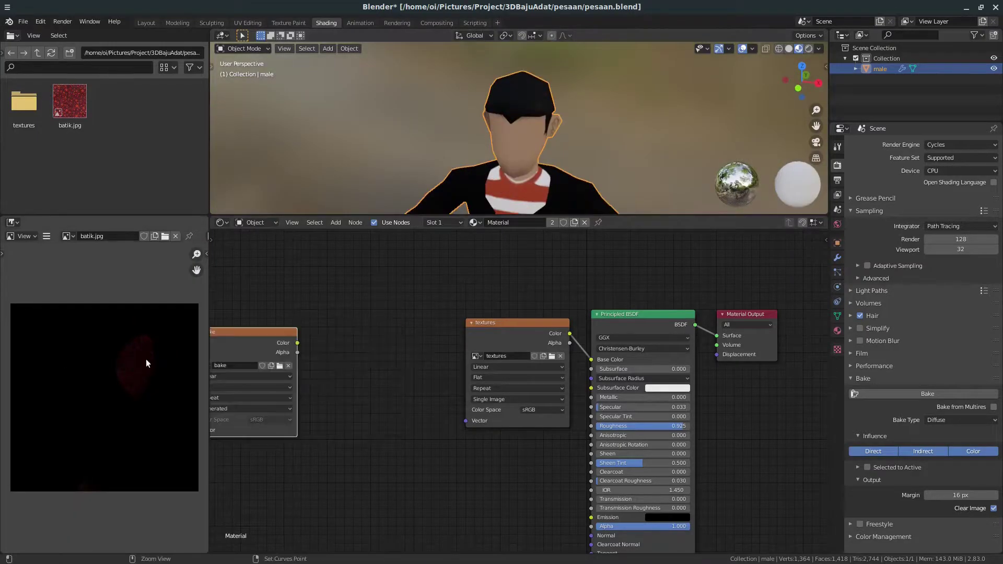
left_click(46, 236)
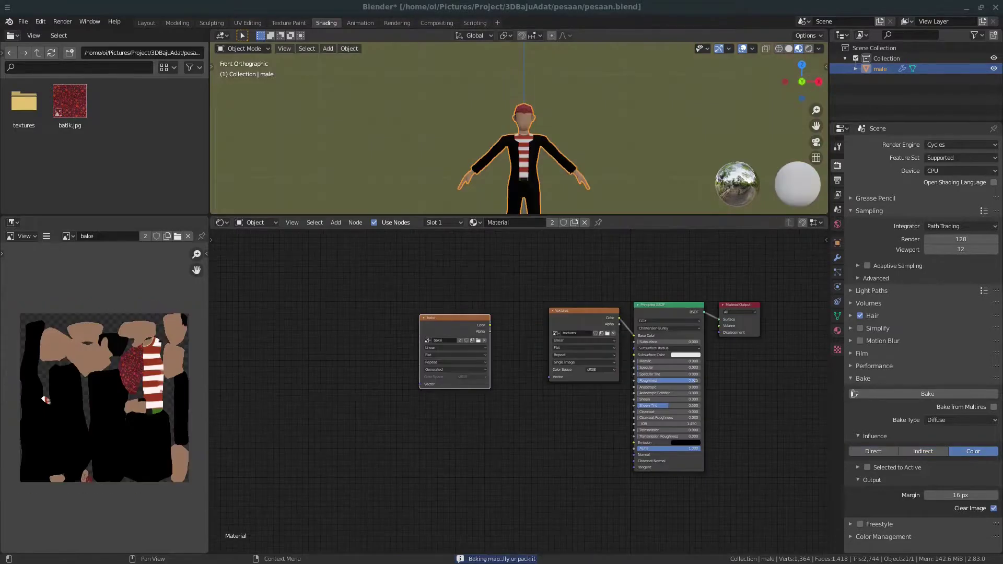
left_click(46, 238)
mouse_move(66, 258)
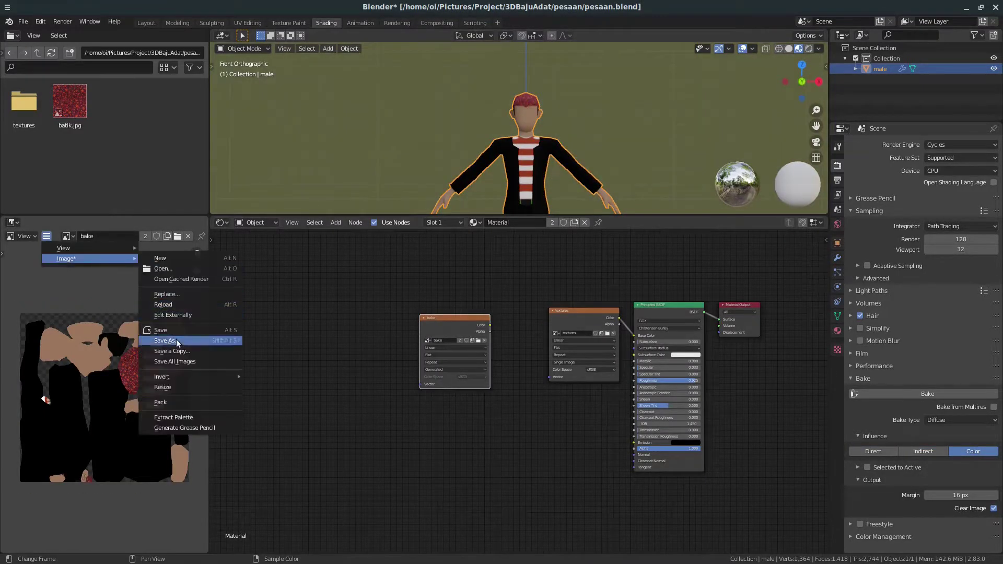
left_click(171, 340)
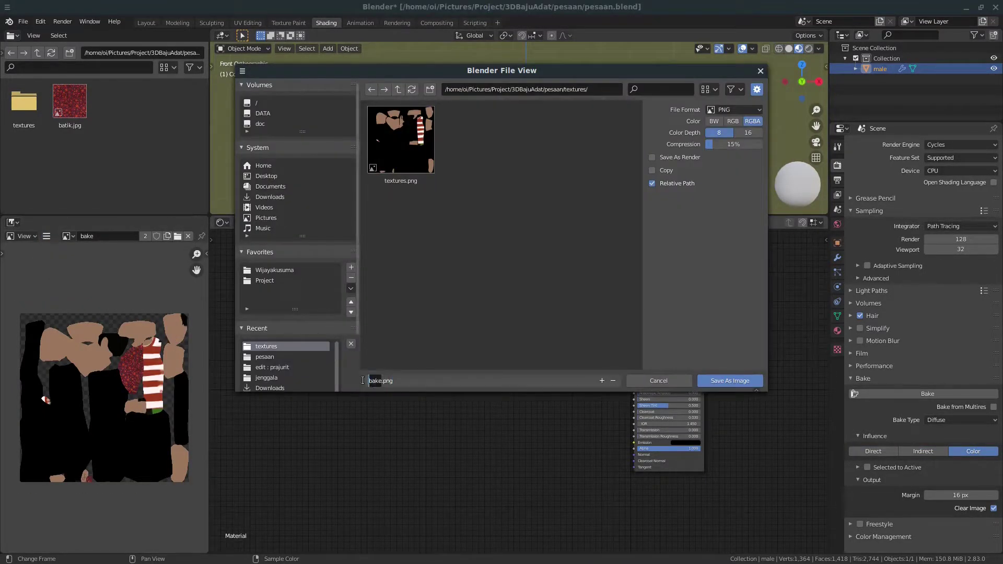
key("Return")
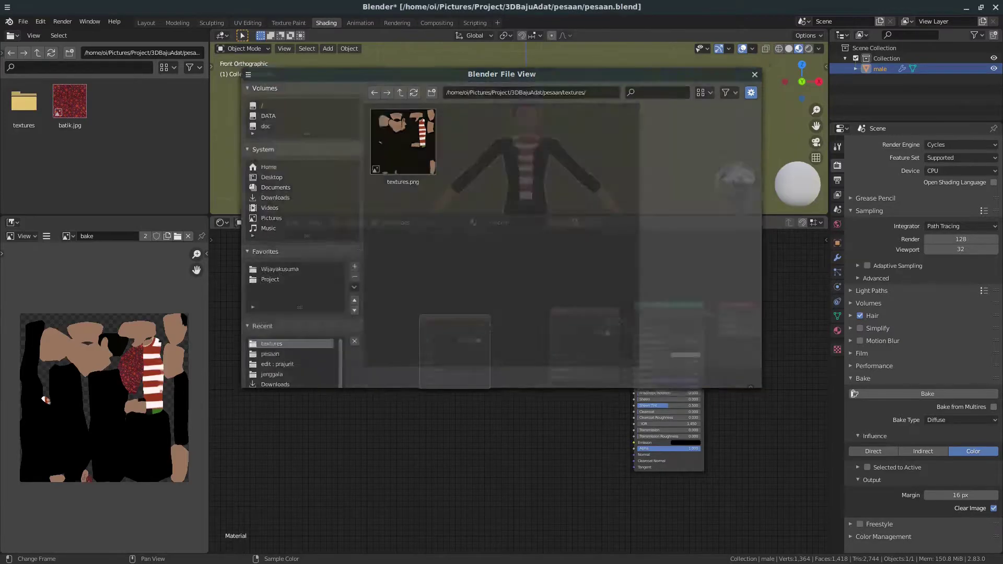
Rebake the bake image as Ambient Occlusion, then go to the Compositing workspace.
left_click(956, 420)
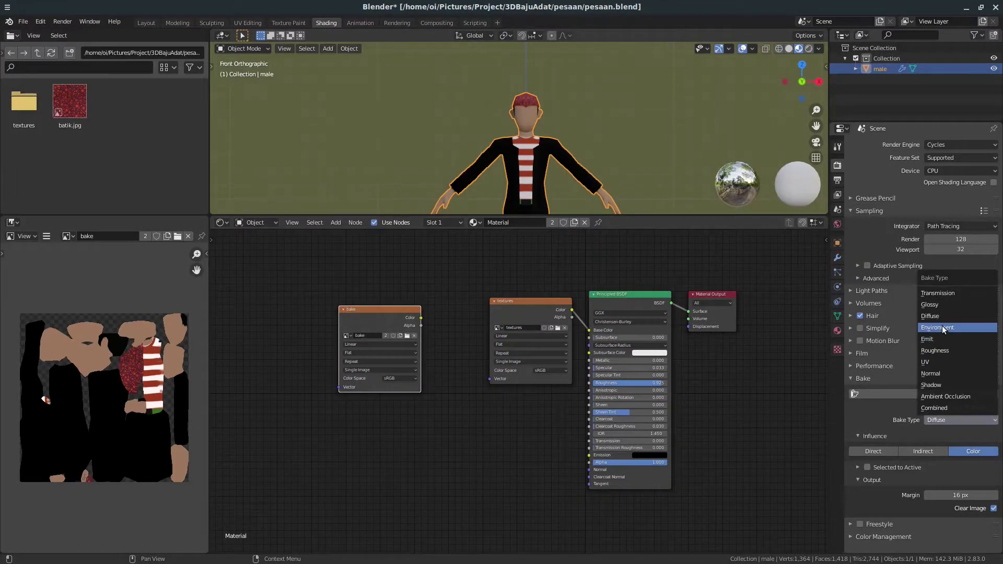
left_click(949, 396)
left_click(928, 393)
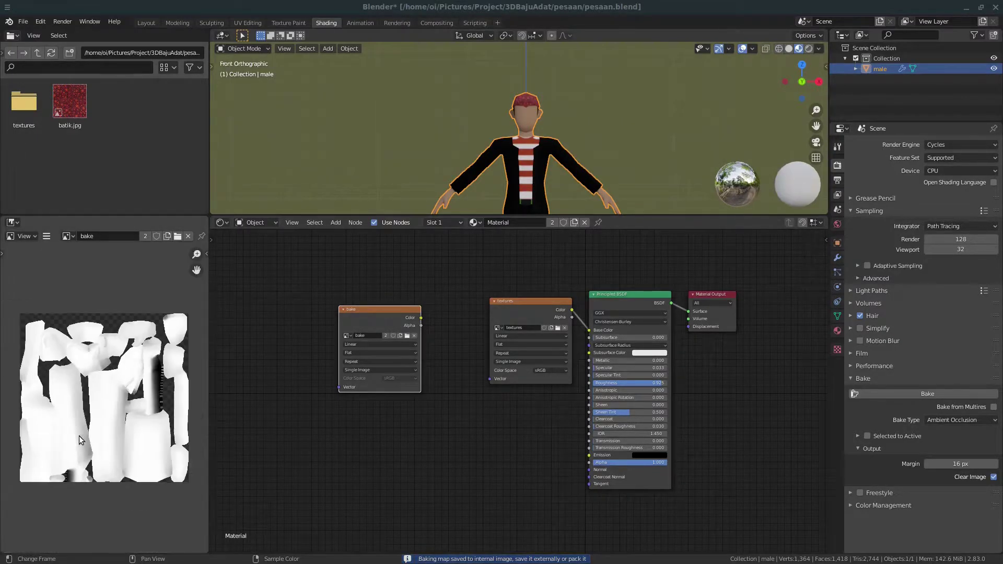
left_click(437, 23)
Enable compositing nodes and add an Image node showing the bake image.
left_click(115, 35)
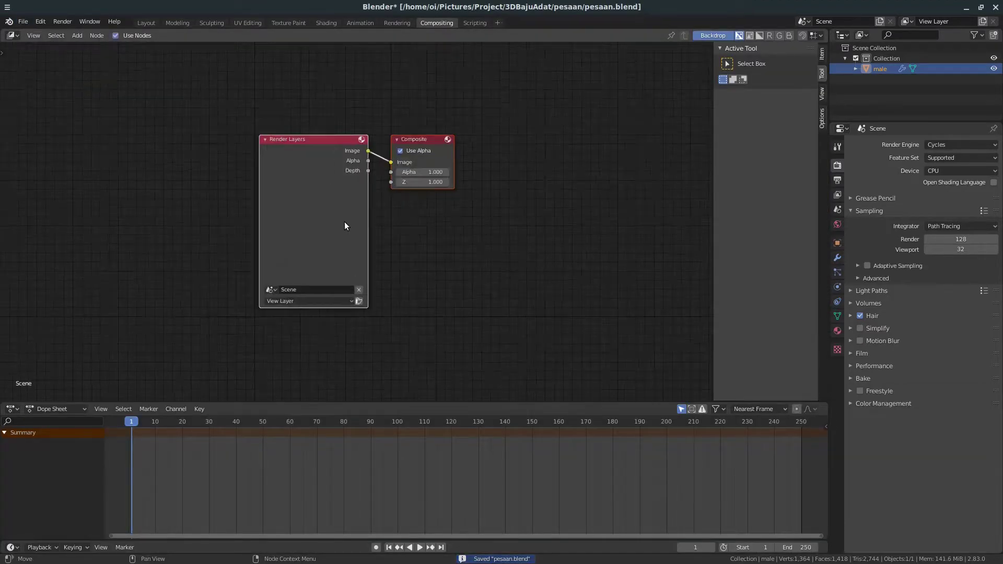
type("image")
left_click(410, 235)
left_click(408, 311)
left_click(434, 339)
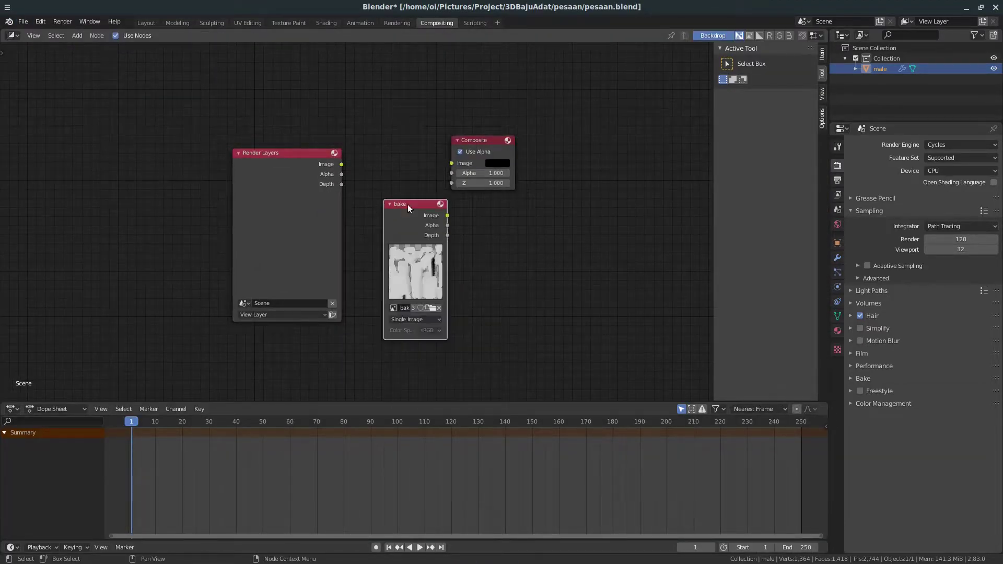
left_click_drag(418, 210, 379, 149)
Add Denoise and Viewer nodes, routing the bake image through Denoise to the Viewer.
key("shift+a")
left_click(538, 205)
key("shift+a")
type("deno")
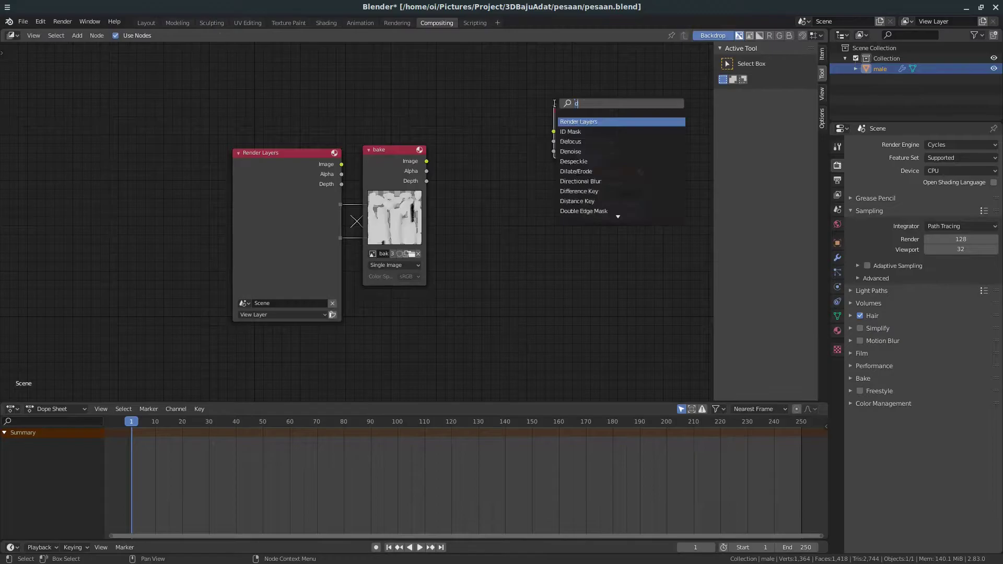
left_click(564, 121)
left_click(489, 167)
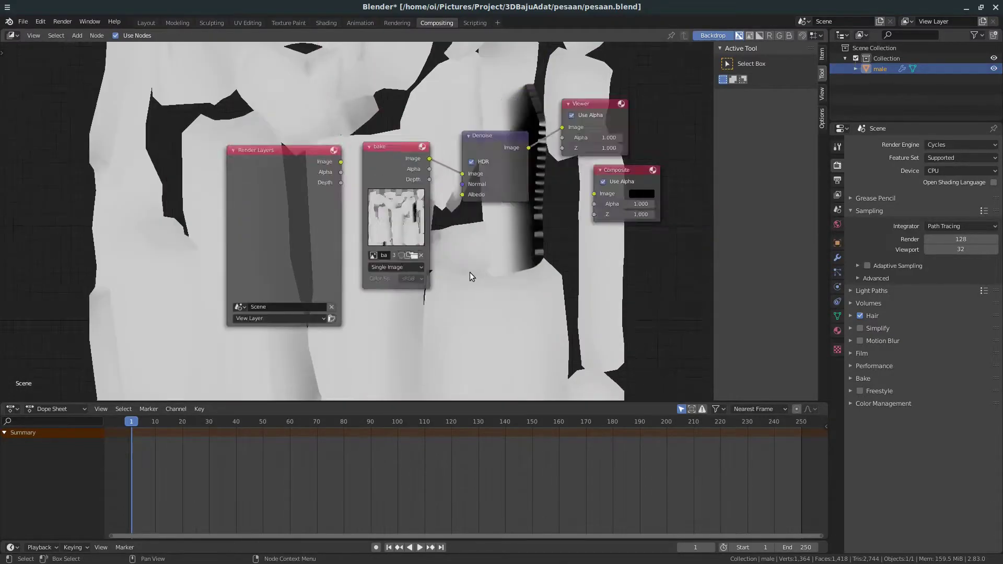
scroll(469, 271, "down", 2)
Save the denoised Viewer image as pesaan_AO.png and feed the bake image into Base Color.
left_click(325, 23)
left_click(69, 236)
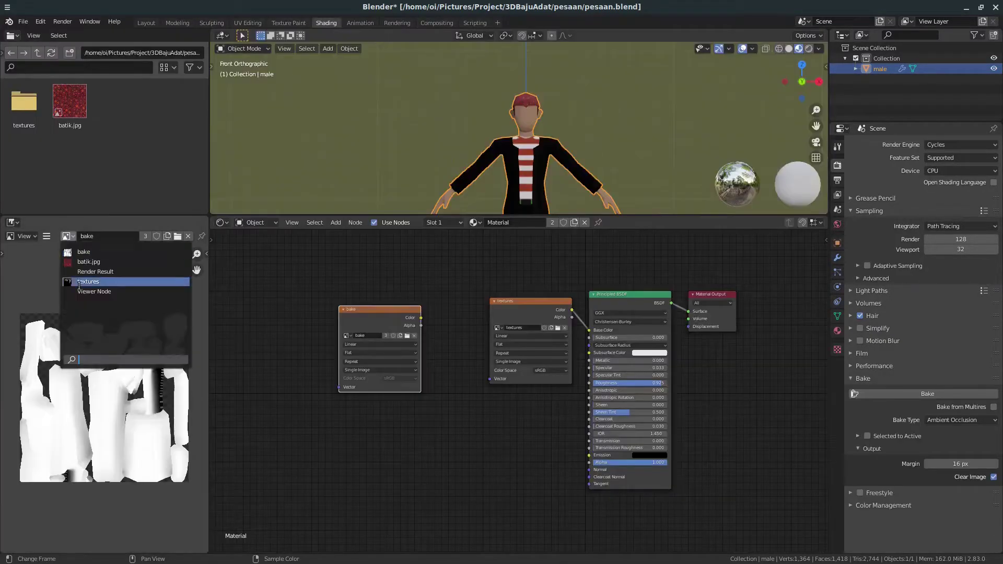
left_click(100, 279)
left_click(46, 236)
left_click(162, 330)
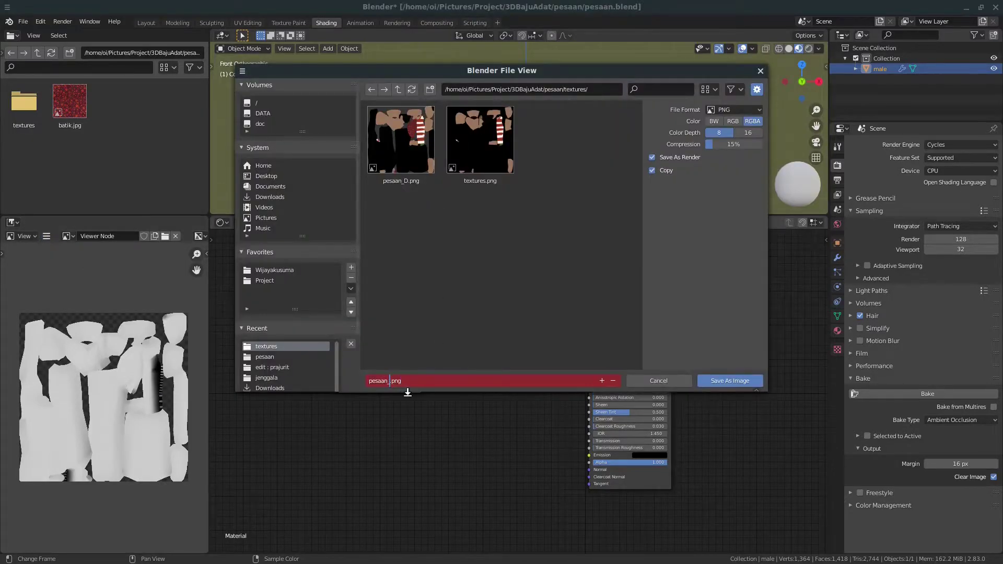
left_click(712, 381)
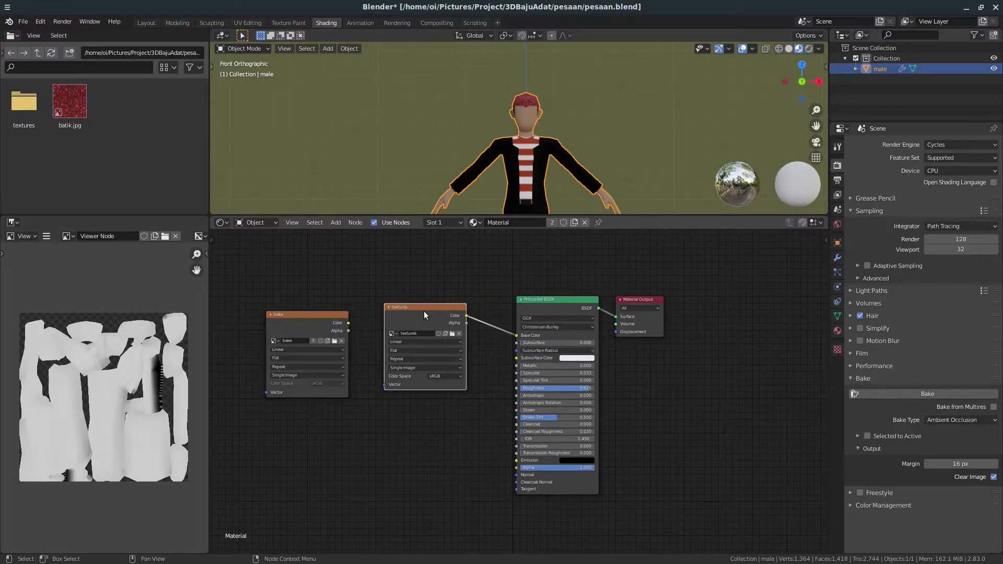
key("Delete")
mouse_move(305, 321)
left_mouse_down()
mouse_move(339, 296)
mouse_move(313, 296)
left_mouse_up()
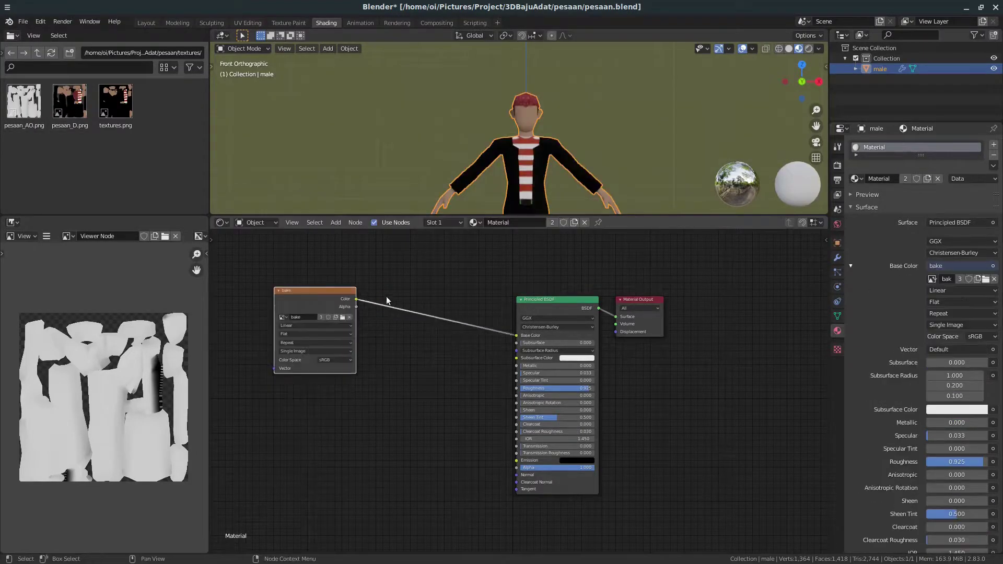
Add the pesaan_AO image and replace the Mix Shader with a colour mix taking AO as Color2.
key("shift+a")
key("shift+a")
mouse_move(24, 102)
left_mouse_down()
mouse_move(308, 399)
mouse_move(423, 326)
left_mouse_up()
left_click(310, 385)
key("Delete")
key("shift+a")
left_click(538, 448)
left_click(438, 277)
scroll(426, 273, "up", 2)
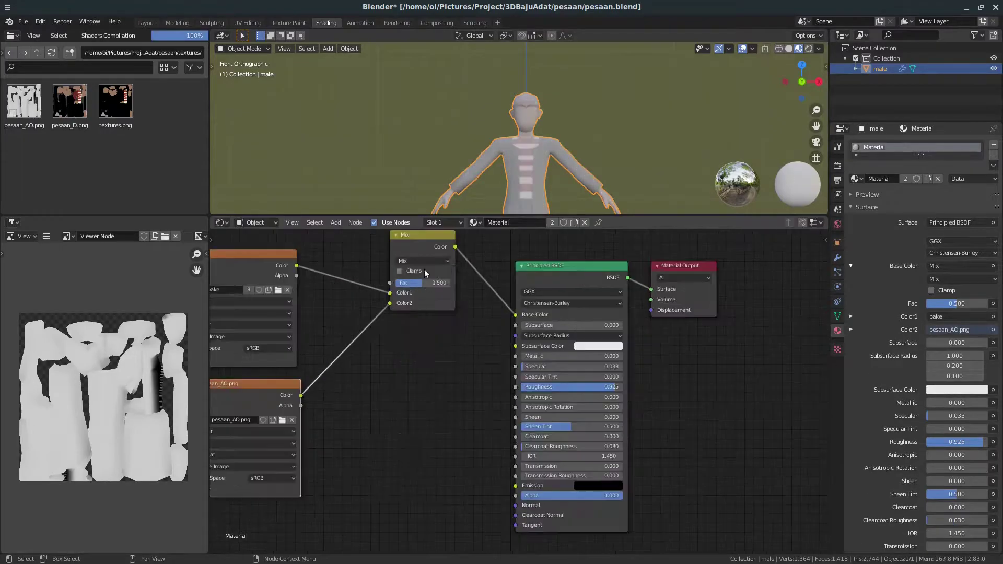
Set the colour mix to Multiply at factor 1.0 and check the result in perspective.
left_click(423, 261)
left_click(418, 282)
scroll(523, 131, "up", 5)
scroll(522, 130, "up", 3)
mouse_move(523, 130)
middle_mouse_down()
mouse_move(474, 178)
mouse_move(486, 179)
middle_mouse_up()
scroll(486, 178, "down", 5)
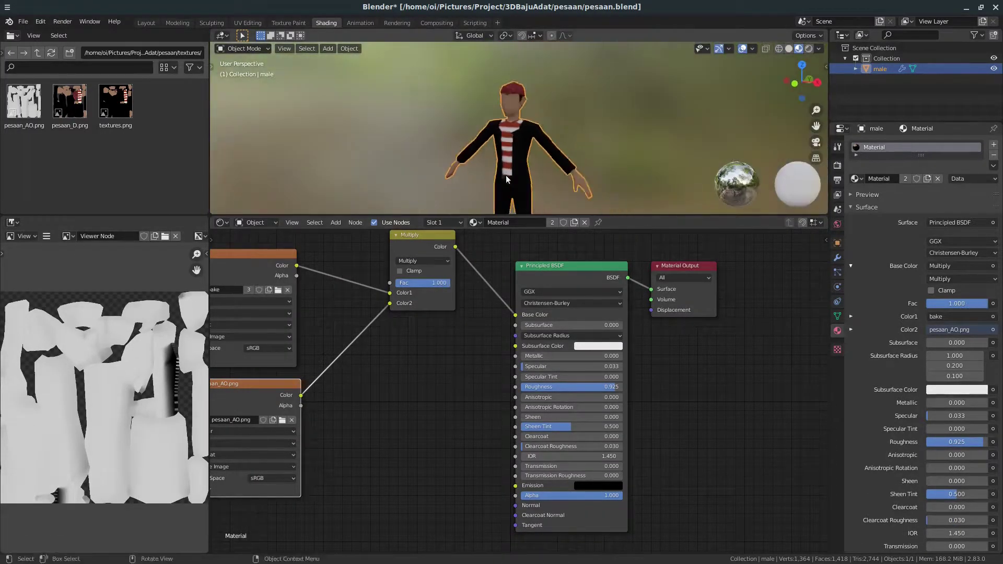
scroll(506, 179, "up", 3)
scroll(506, 179, "up", 2)
scroll(413, 410, "down", 2)
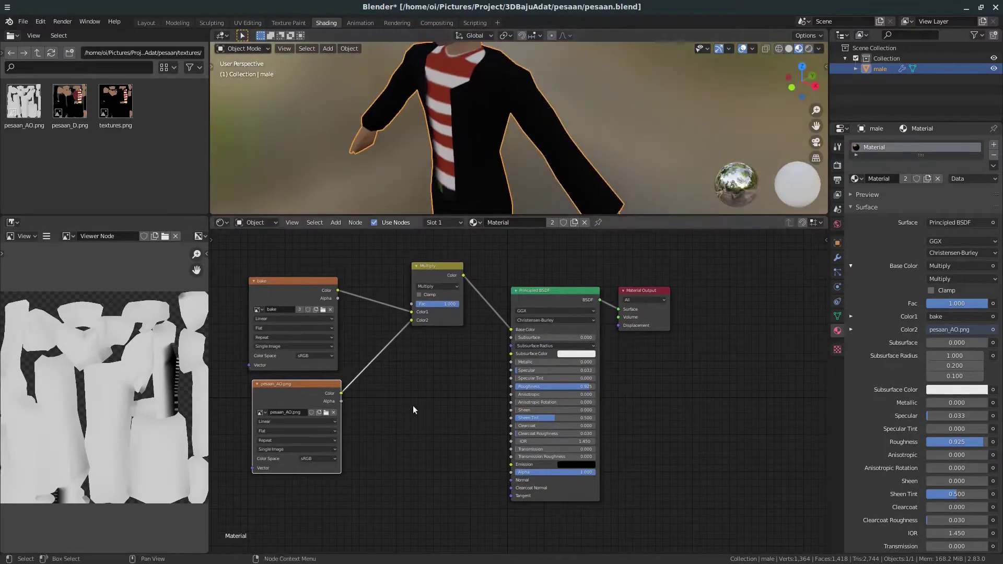
Try a salmon-red RGB colour node, then delete it again.
key("shift+a")
type("rg")
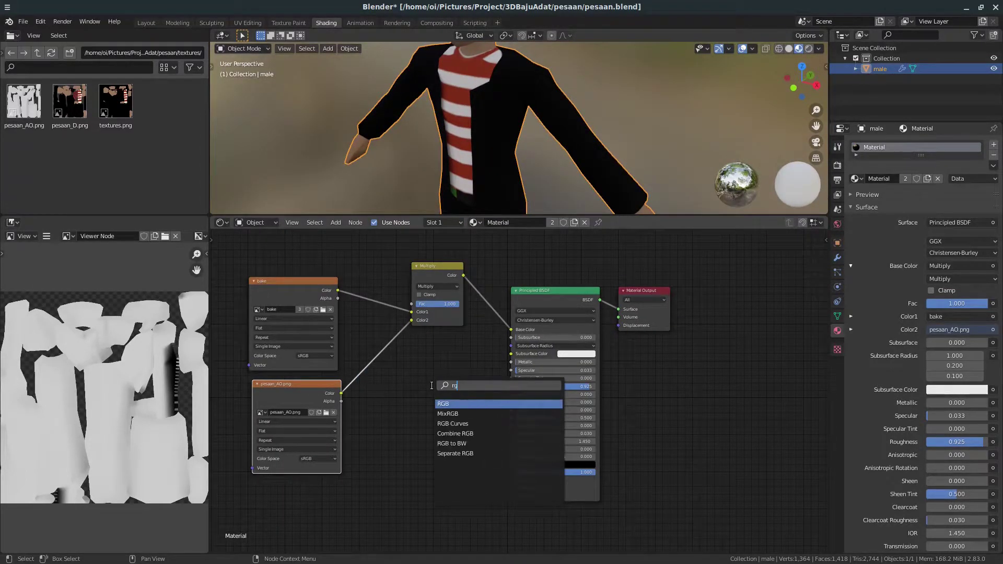
key("Return")
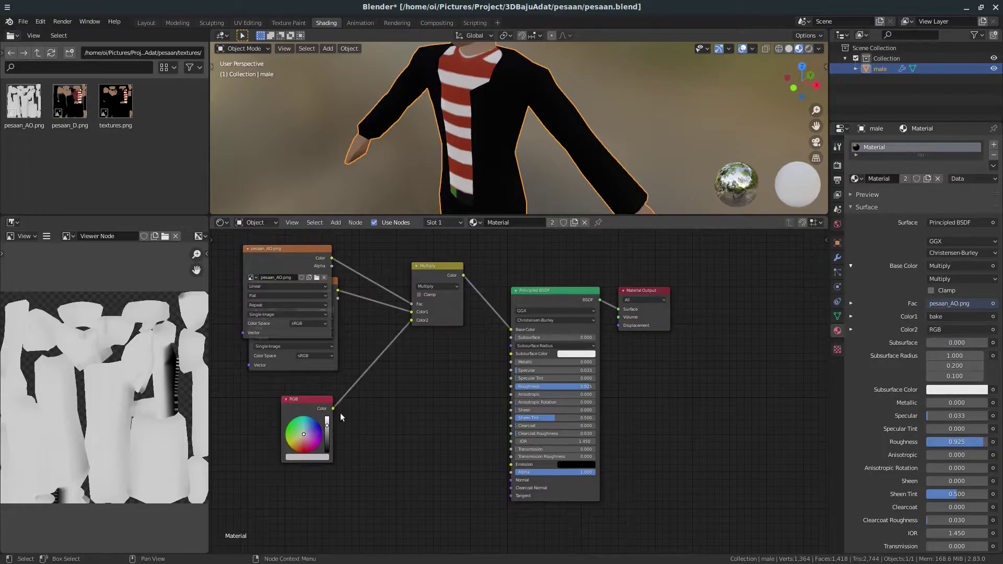
left_click(302, 443)
scroll(520, 128, "down", 3)
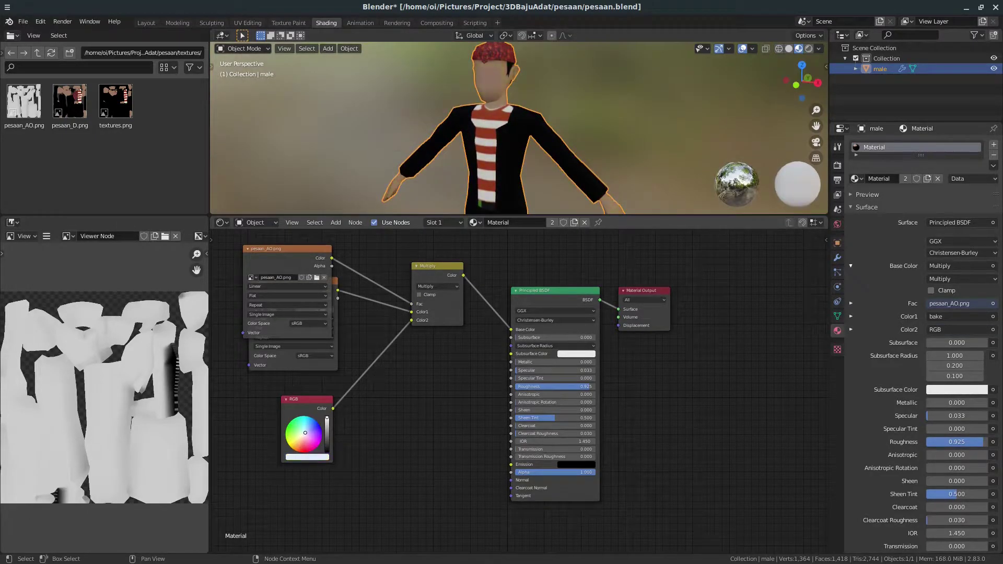
key("x")
Orbit around the figure to inspect the shading, ending in front view.
left_click_drag(282, 248, 288, 393)
left_click_drag(412, 304, 412, 320)
middle_click_drag(523, 131, 605, 83)
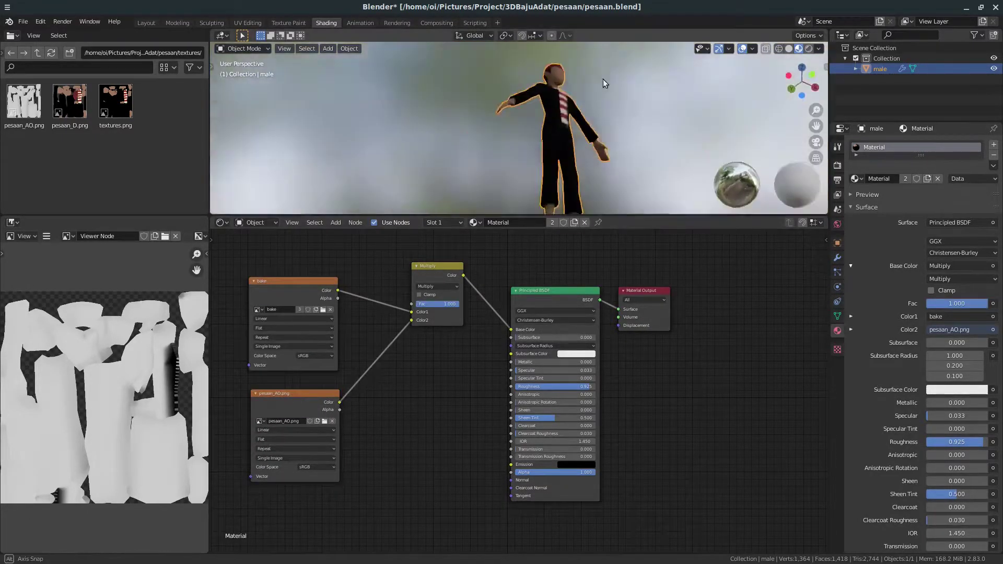
key("KP_1")
key("shift+a")
left_click(417, 398)
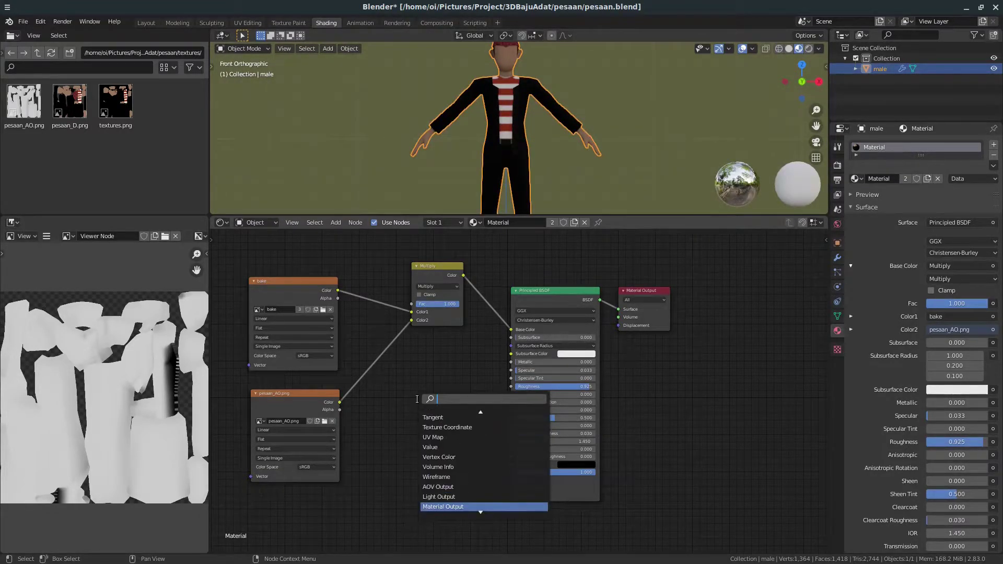
Insert a ColorRamp on the AO link and tint its dark stop reddish.
type("color ramp")
key("Return")
left_click(407, 398)
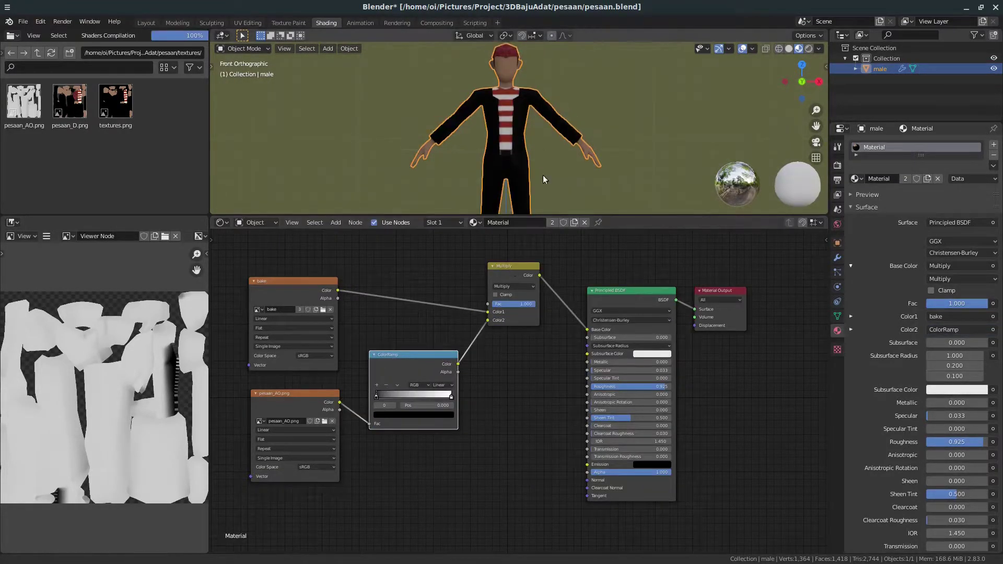
left_click(394, 417)
left_click_drag(438, 361, 438, 310)
left_click(398, 336)
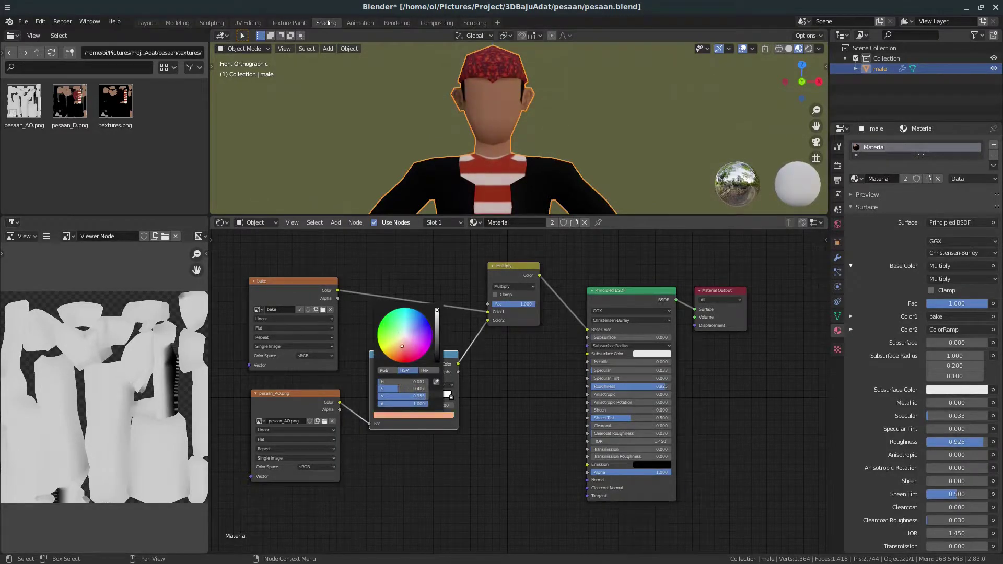
Slide the left ramp stop to 0.205 and orbit to check the darker cap tint.
scroll(401, 350, "down", 10)
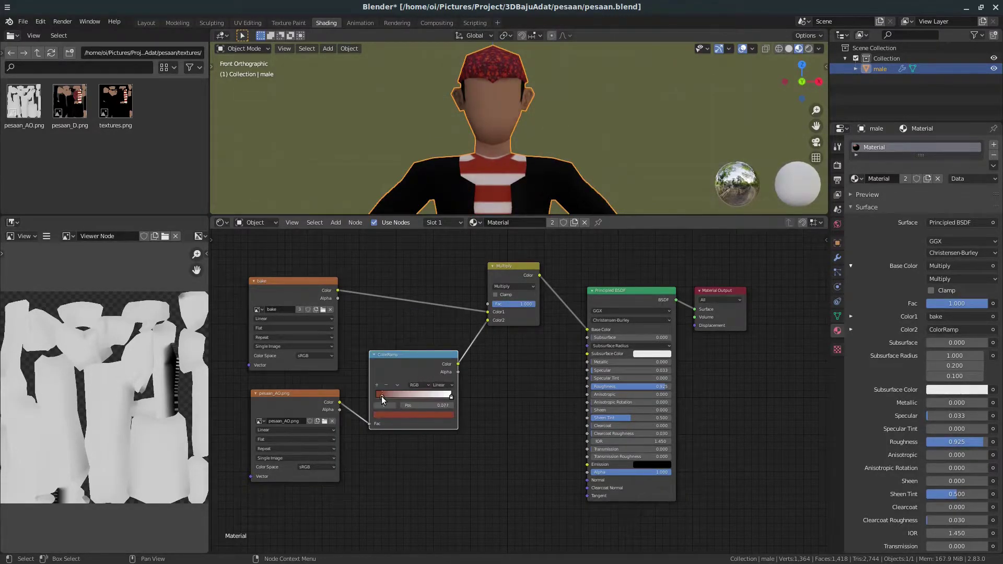
left_click_drag(378, 395, 393, 401)
left_click(393, 415)
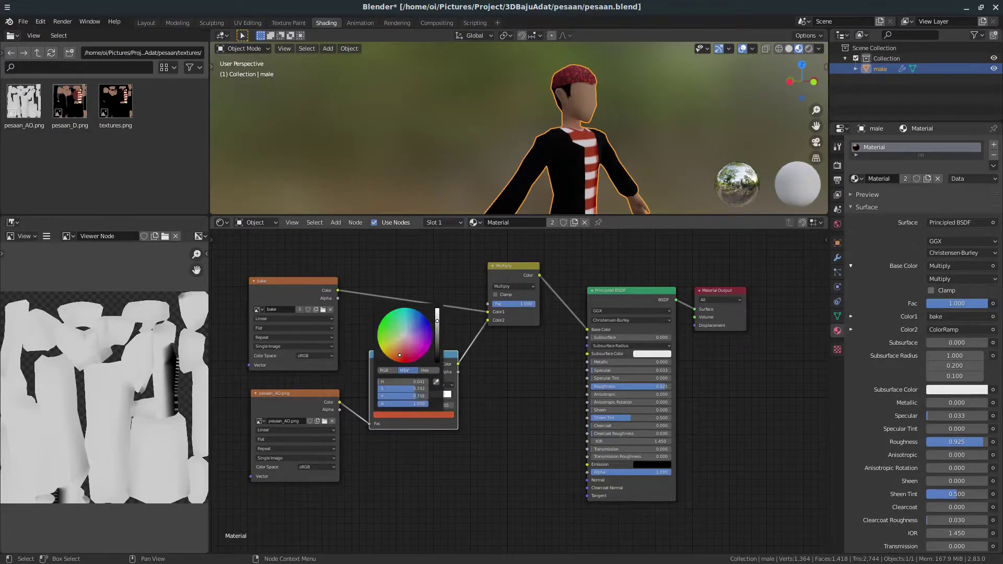
middle_click_drag(514, 78, 560, 102)
key("KP_1")
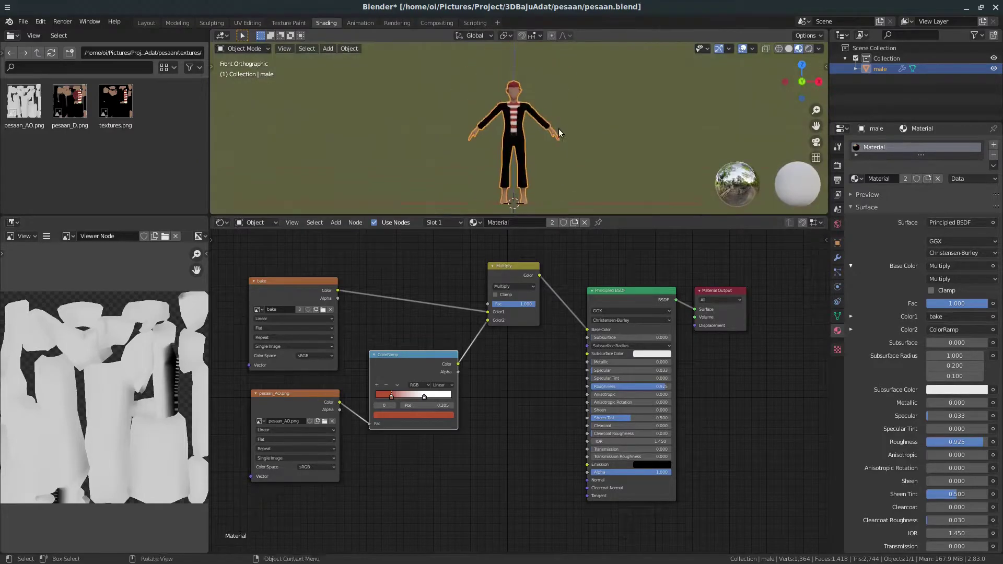
scroll(497, 270, "up", 2)
Rebake the figure's Diffuse colour into the new bake image.
left_click_drag(515, 442, 416, 459)
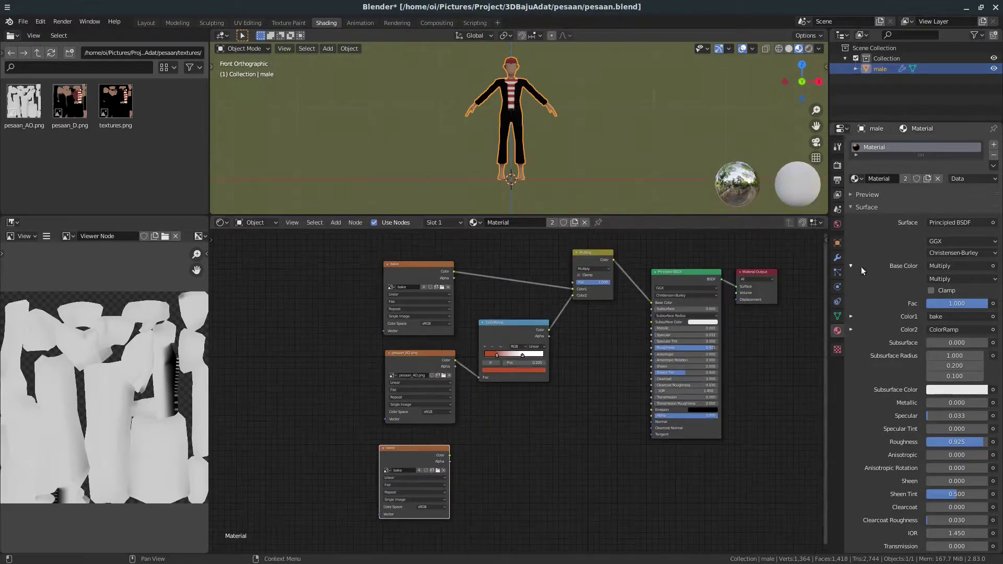
left_click(838, 165)
left_click(961, 420)
left_click(930, 315)
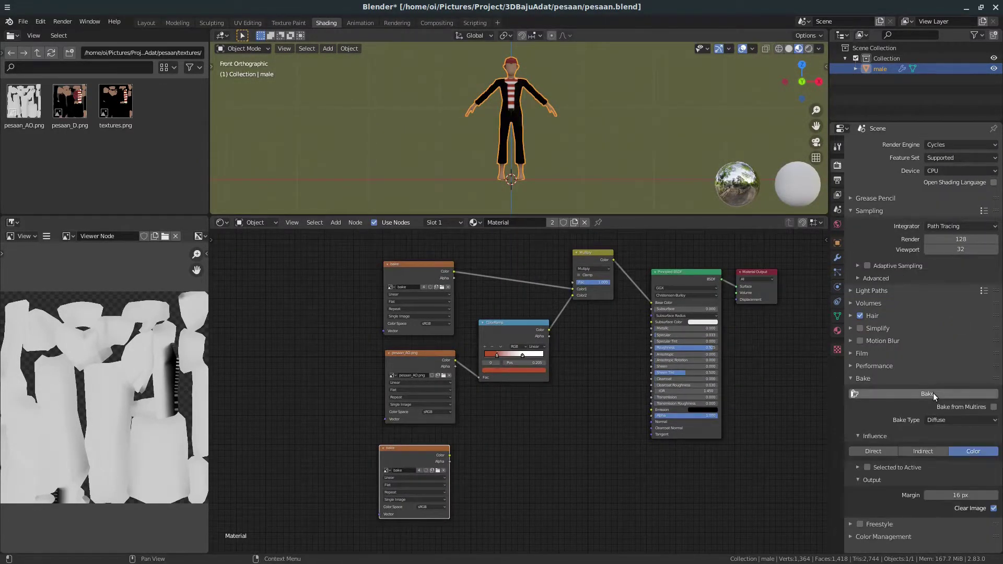
left_click(933, 393)
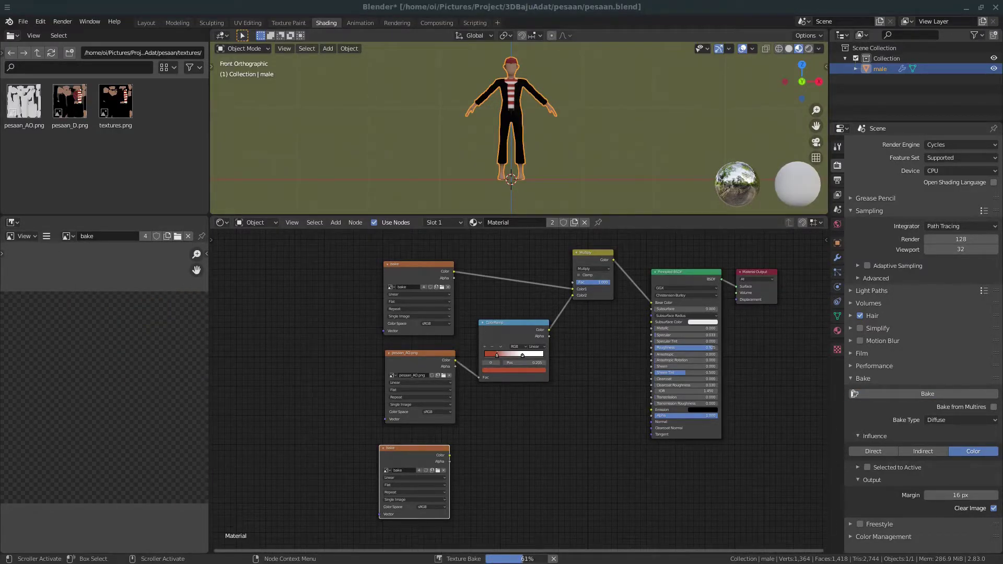
Save the bake as pesaan.png and wire it alone into Base Color.
scroll(78, 446, "down", 1)
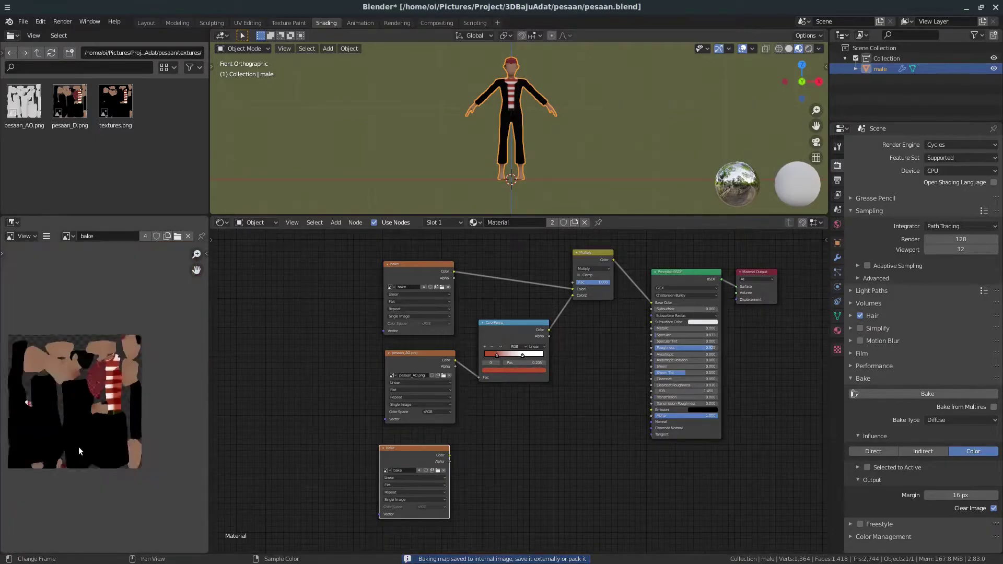
left_click(167, 334)
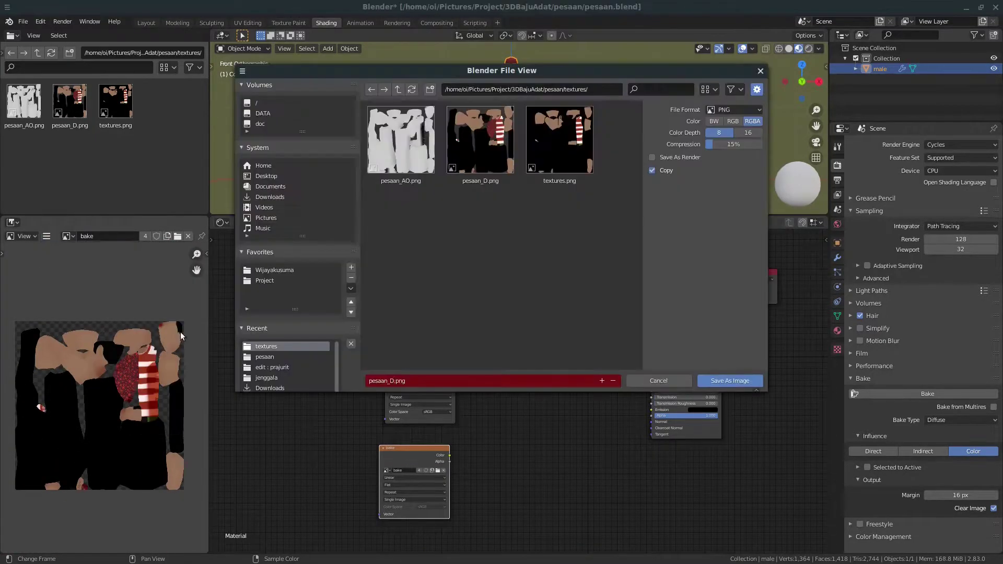
left_click(729, 381)
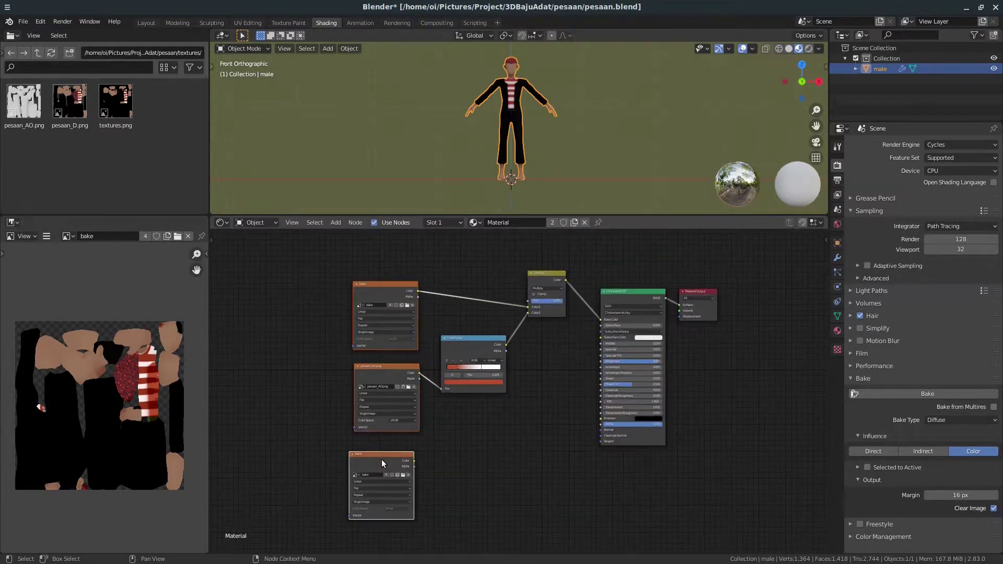
mouse_move(69, 102)
left_mouse_down()
mouse_move(415, 304)
mouse_move(480, 311)
left_mouse_up()
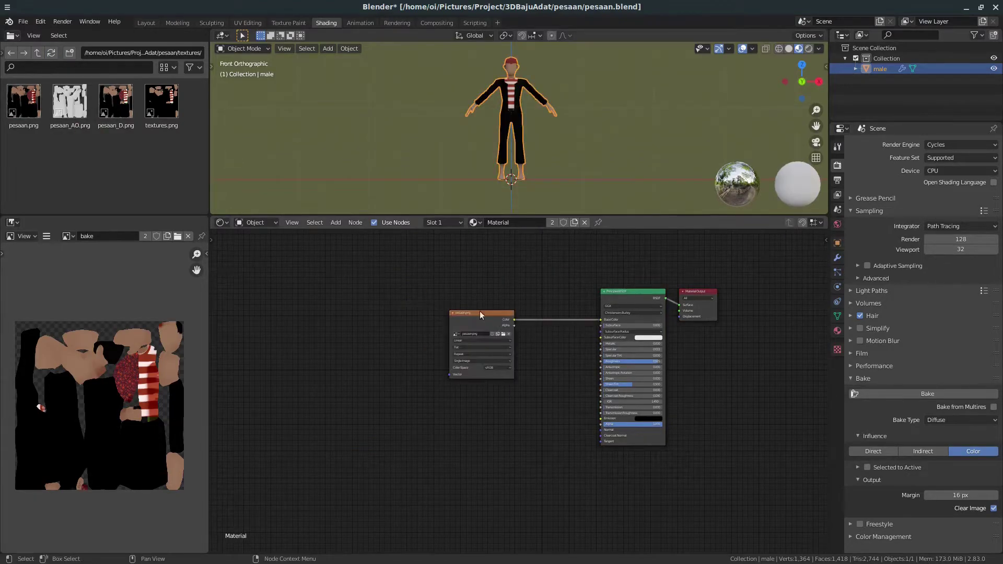
scroll(494, 129, "up", 3)
left_click(177, 23)
key("KP_1")
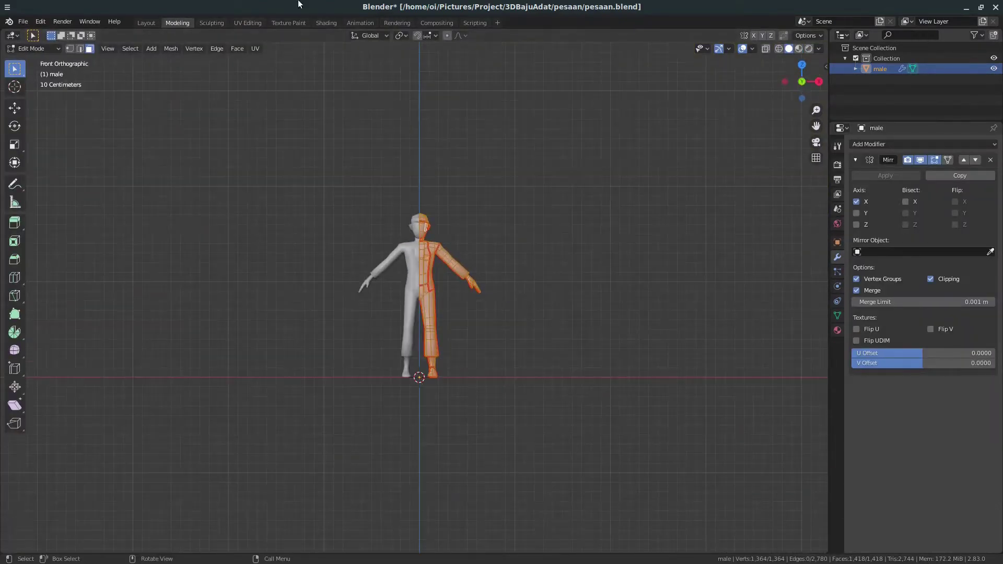
In Texture Paint, frame the head and sample the skin tone as paint colour.
left_click(288, 23)
middle_click_drag(621, 325, 627, 389, "shift")
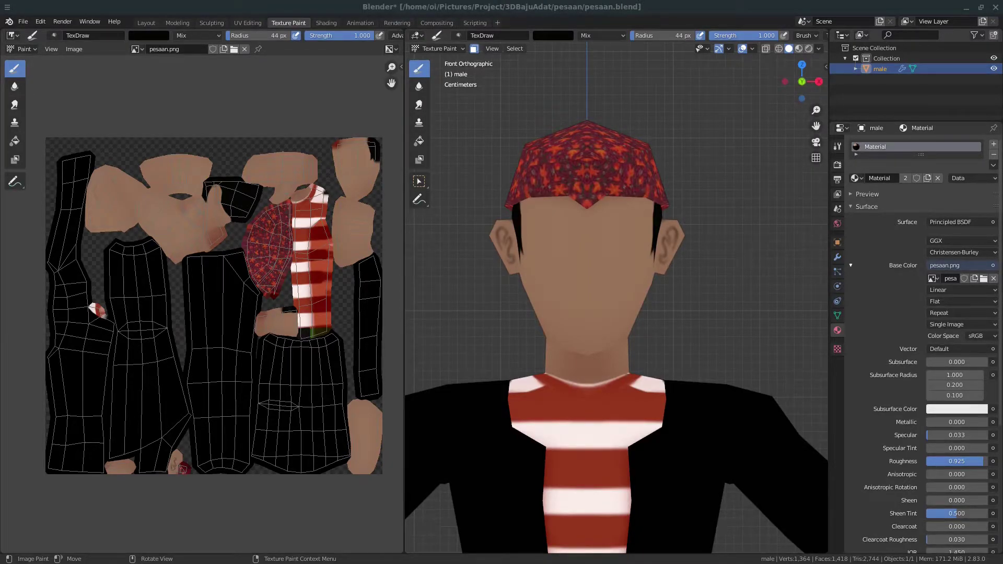
scroll(604, 305, "up", 2)
scroll(615, 268, "up", 2)
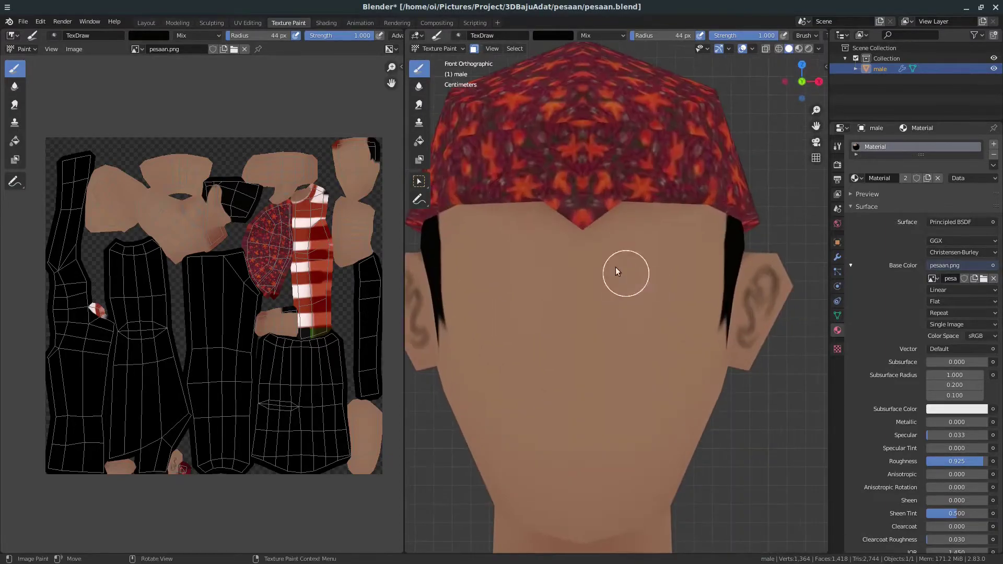
scroll(624, 253, "up", 2)
mouse_move(624, 253)
middle_mouse_down("shift")
mouse_move(533, 141)
mouse_move(564, 198)
middle_mouse_up("shift")
key("s")
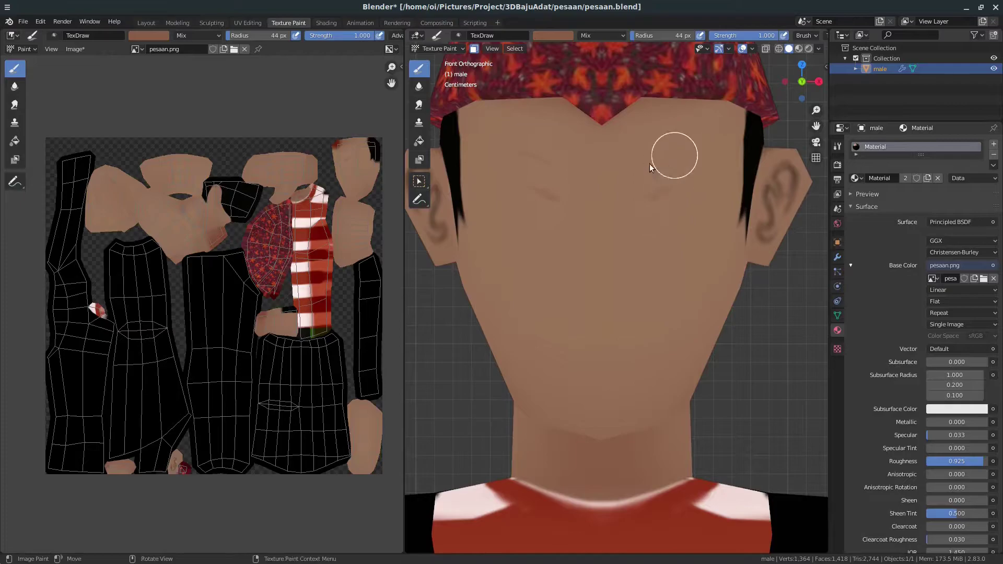
Reframe the face and choose dark brown as the brush colour.
middle_click_drag(709, 191, 692, 214, "shift")
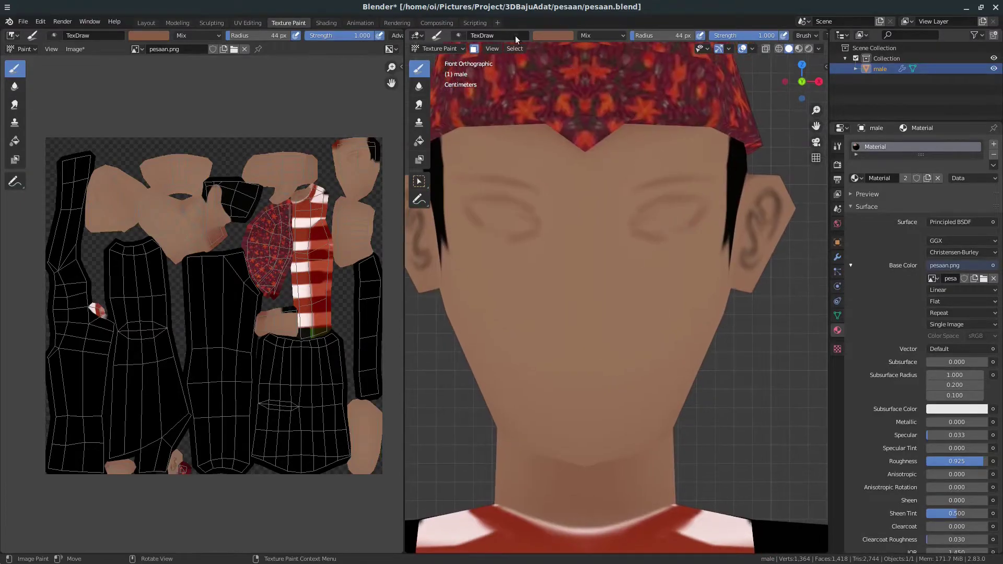
mouse_move(578, 337)
middle_mouse_down()
mouse_move(560, 280)
mouse_move(591, 348)
mouse_move(624, 354)
middle_mouse_up()
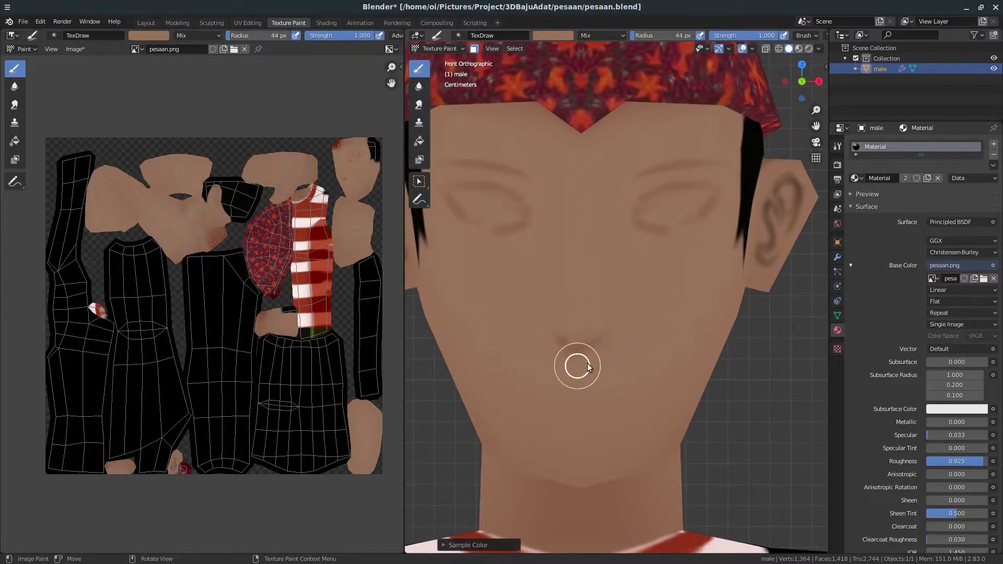
scroll(591, 355, "up", 4)
scroll(607, 344, "down", 5)
scroll(616, 253, "up", 3)
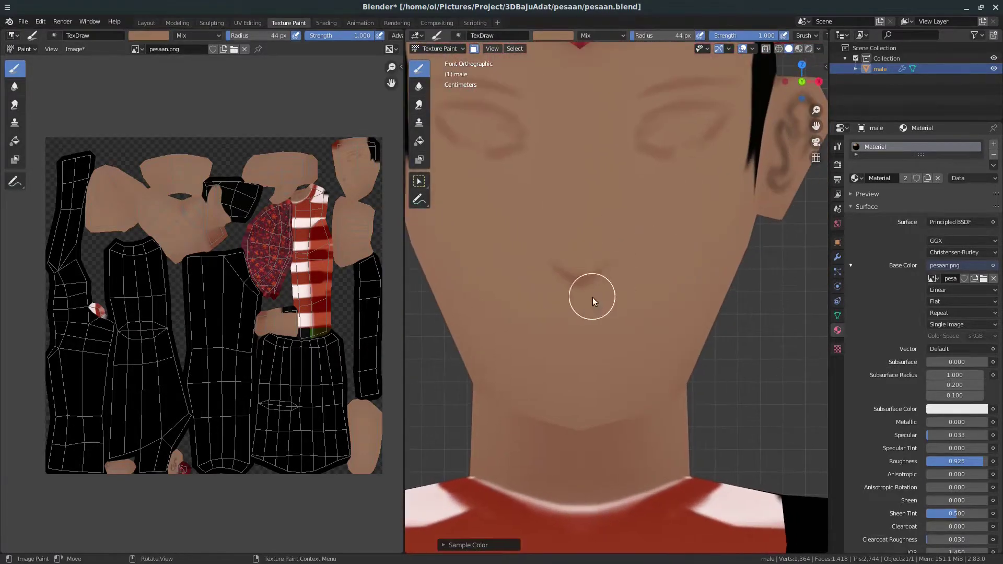
left_click(553, 35)
left_click(626, 106)
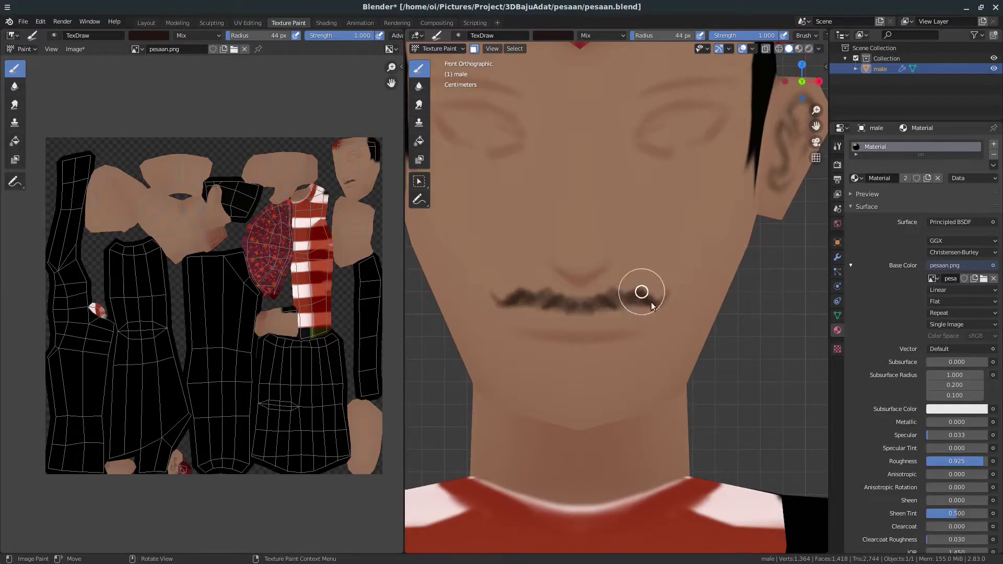
Set the brush colour to white and paint white into both eyes.
scroll(661, 220, "up", 3, "shift")
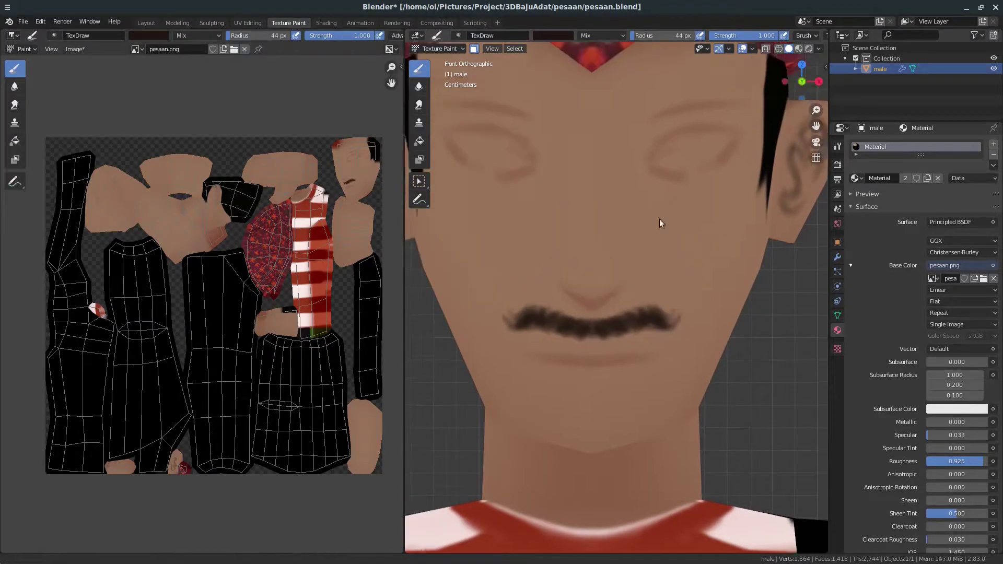
right_click(660, 219)
left_click(575, 84)
right_click(647, 153)
left_click(601, 104)
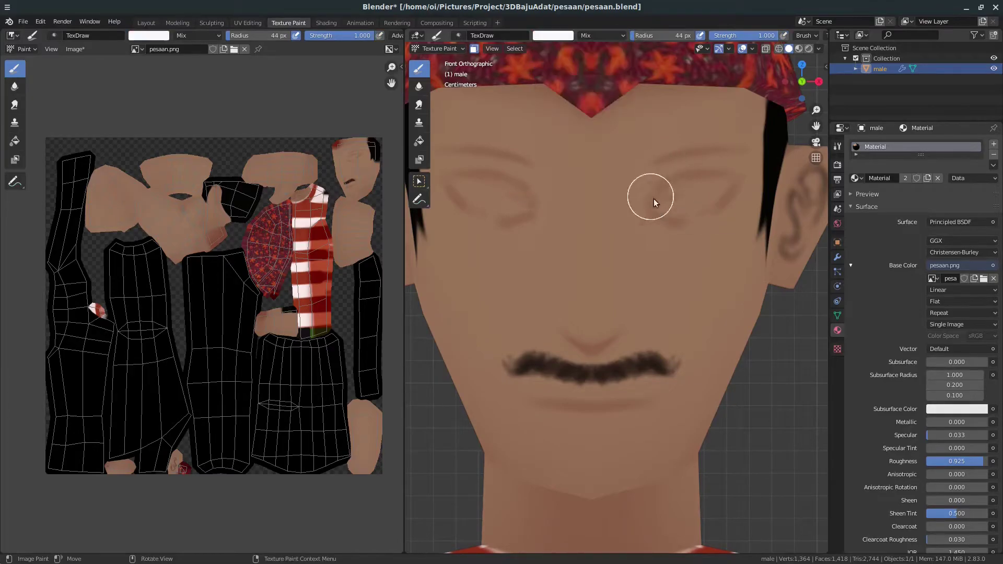
left_click_drag(653, 201, 703, 205)
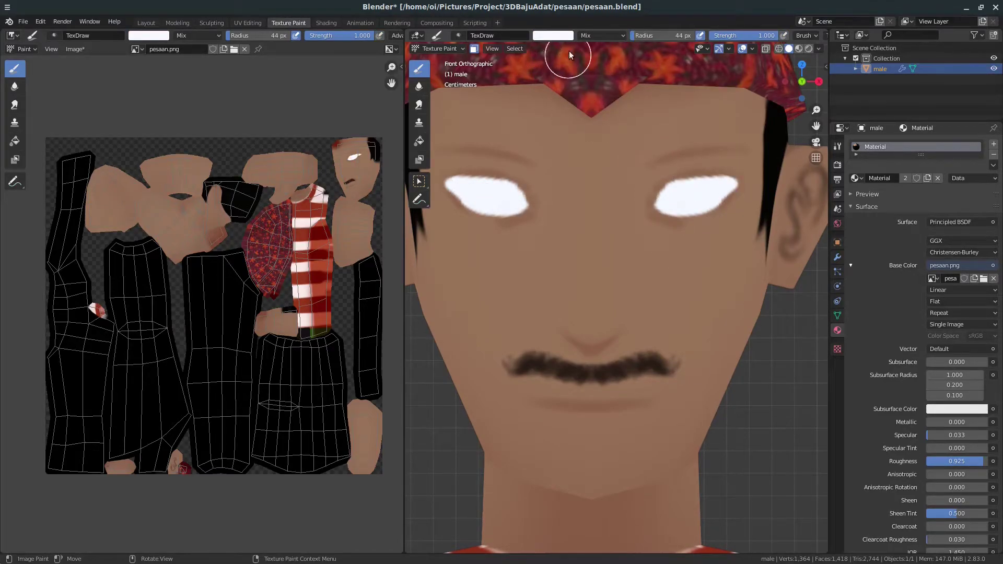
Paint black pupil dots into the eyes and darken them with dark brown.
right_click(570, 55)
left_click(623, 117)
left_click(690, 194)
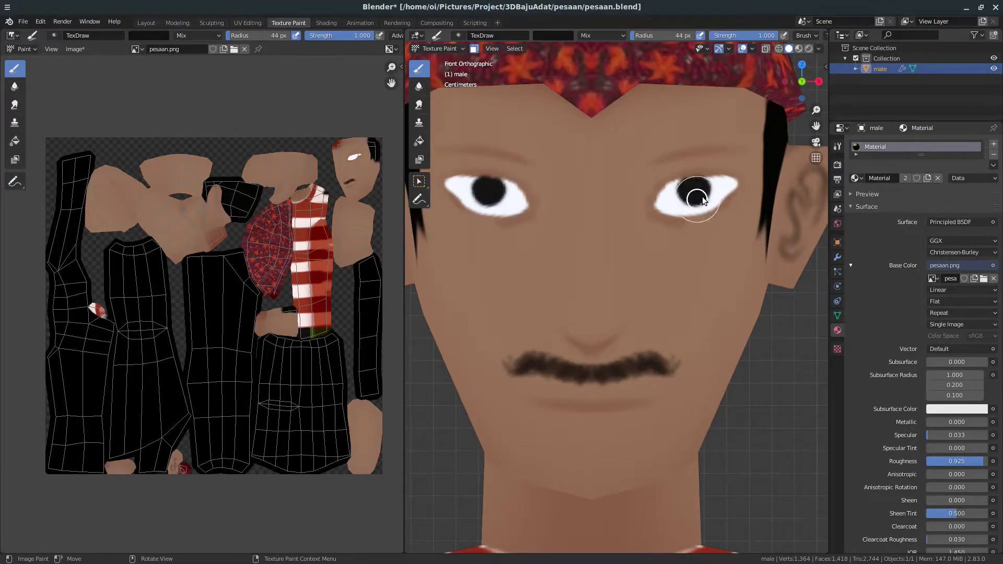
right_click(574, 58)
left_click(586, 83)
left_click(624, 113)
Sample the eye white as brush colour and lower brush strength for softer strokes.
scroll(695, 188, "up", 5)
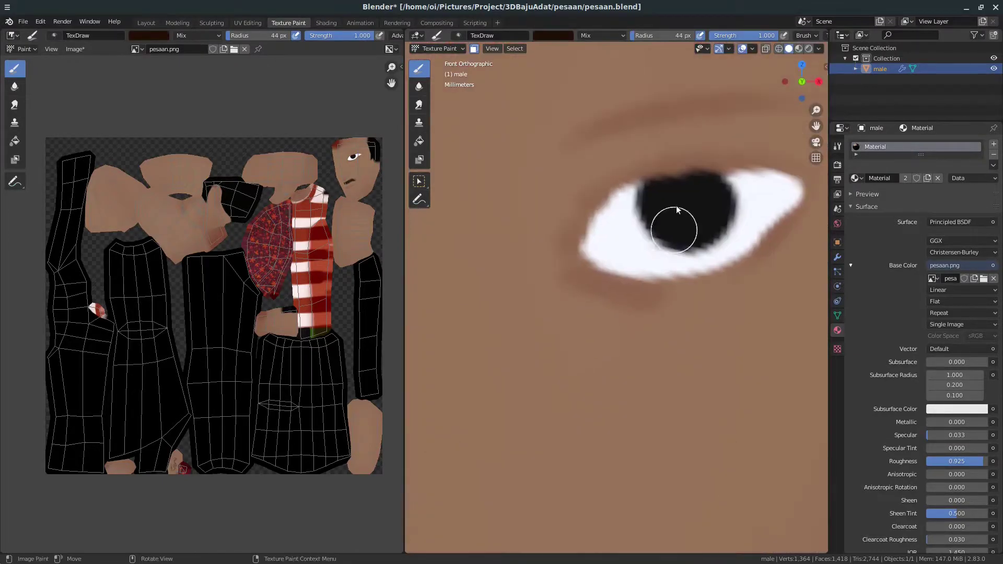
scroll(682, 204, "down", 5)
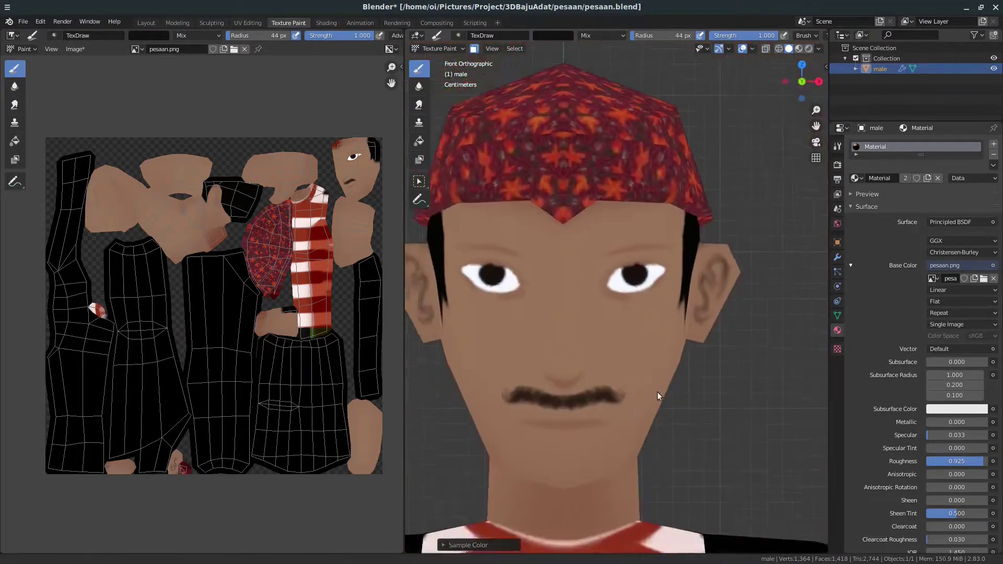
scroll(653, 246, "up", 3)
scroll(645, 248, "up", 2)
key("x")
right_click(568, 48)
left_click(625, 84)
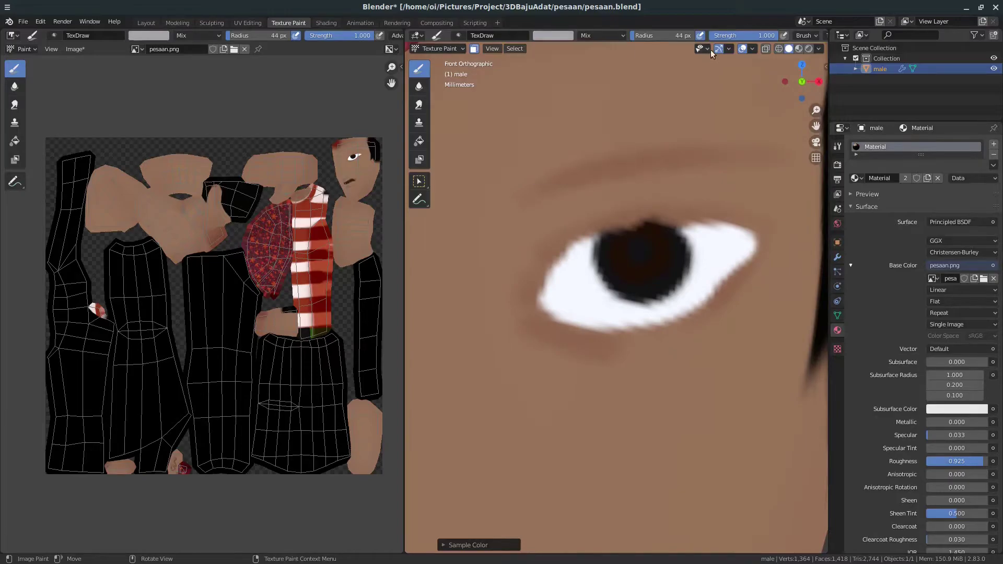
left_click_drag(726, 38, 716, 38)
Enlarge the brush radius and sample the skin tone to soften the eye edges.
right_click(580, 58)
left_click_drag(630, 38, 647, 38)
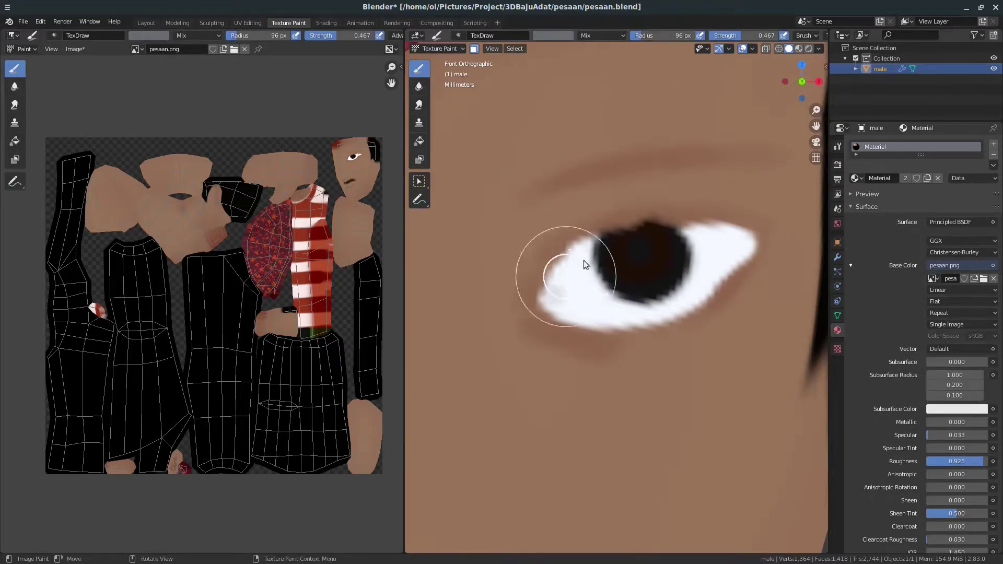
scroll(741, 243, "down", 5)
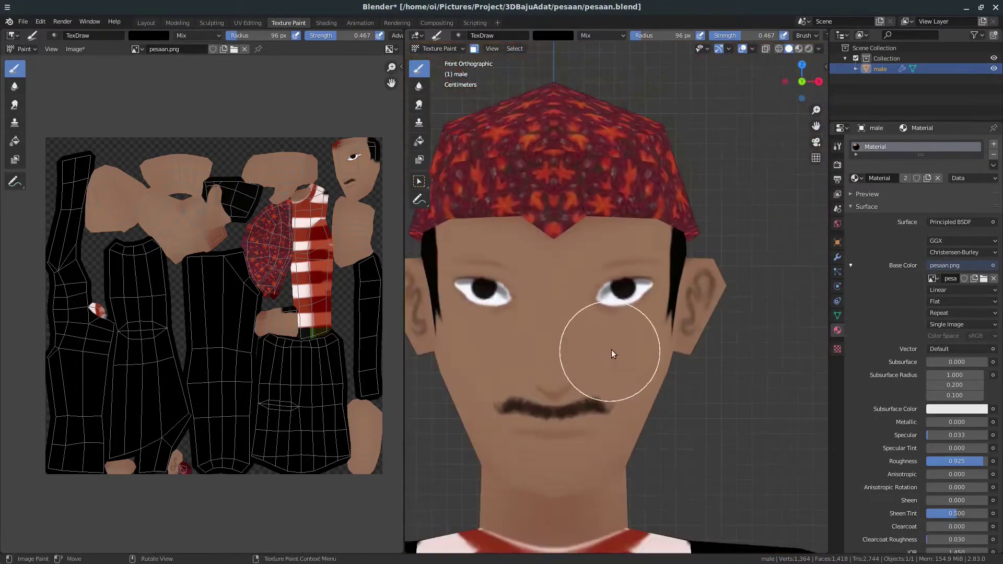
scroll(572, 297, "up", 3)
scroll(569, 369, "down", 3)
scroll(570, 369, "up", 3)
key("s")
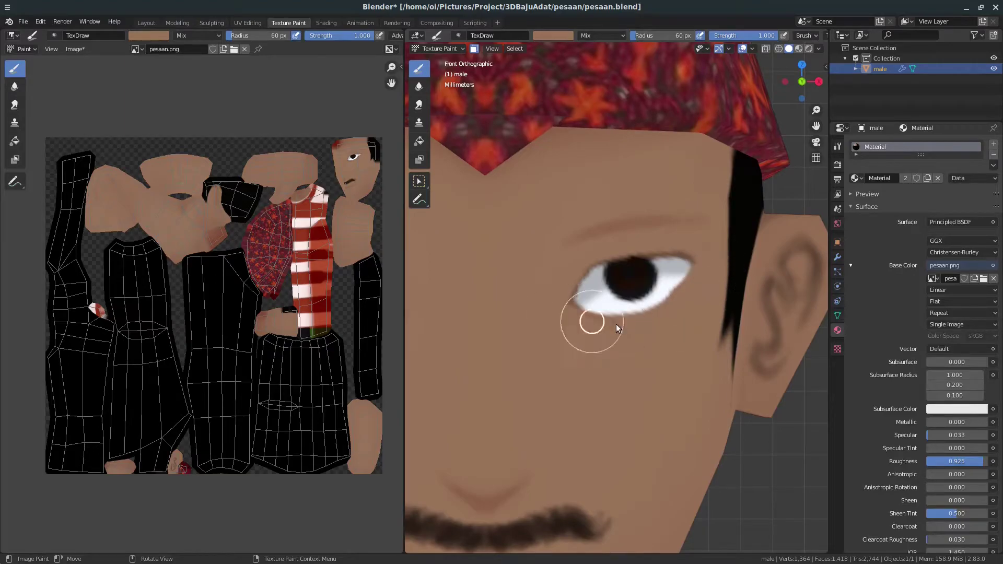
Sample skin colours from near the mouth and across the face.
scroll(617, 327, "down", 3)
scroll(634, 287, "up", 3)
key("s")
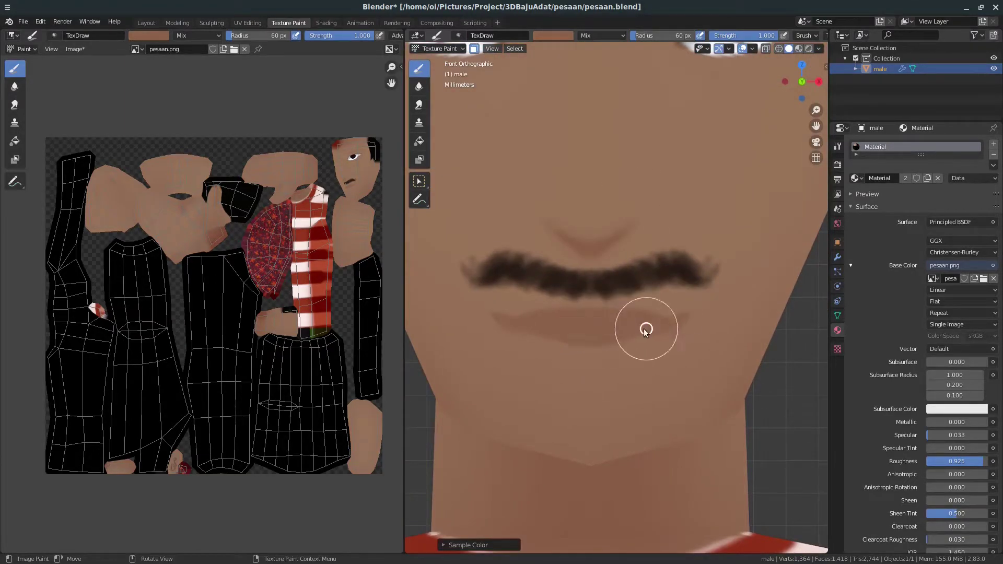
scroll(646, 330, "down", 3)
scroll(580, 385, "up", 4)
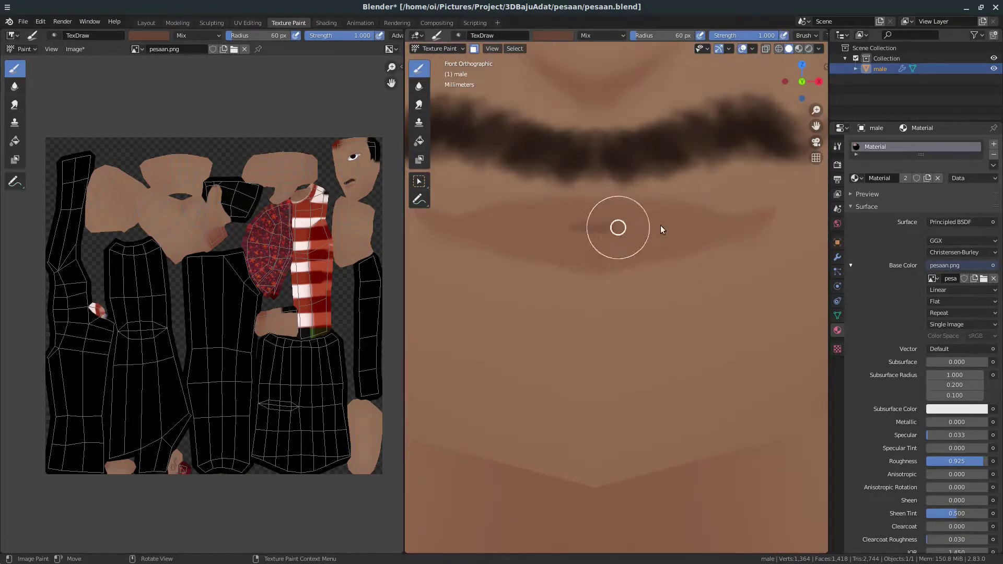
scroll(666, 230, "down", 4)
scroll(594, 382, "up", 2)
key("s")
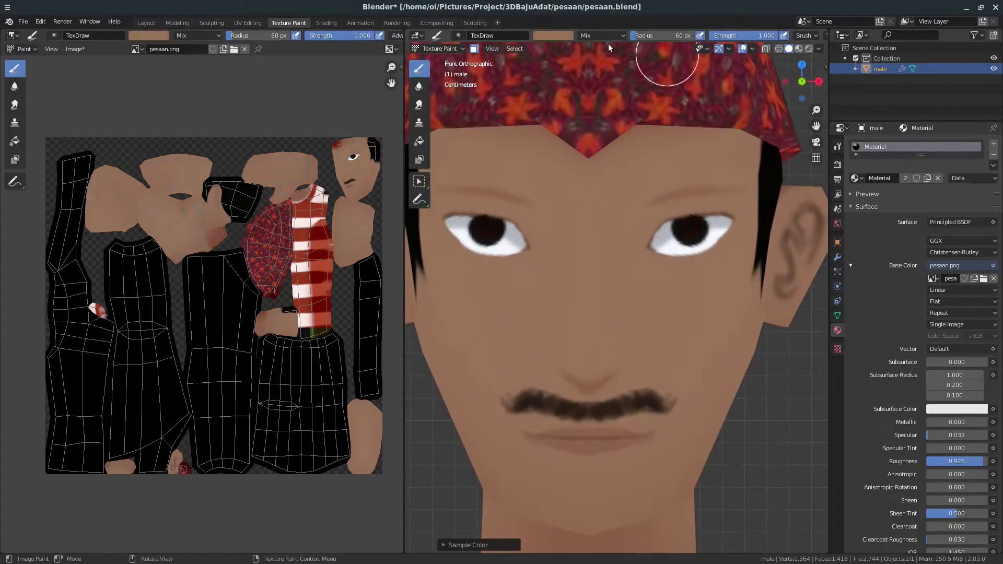
Lighten the brush colour to a pinkish skin tone.
left_click(553, 35)
left_click(568, 112)
left_click(553, 35)
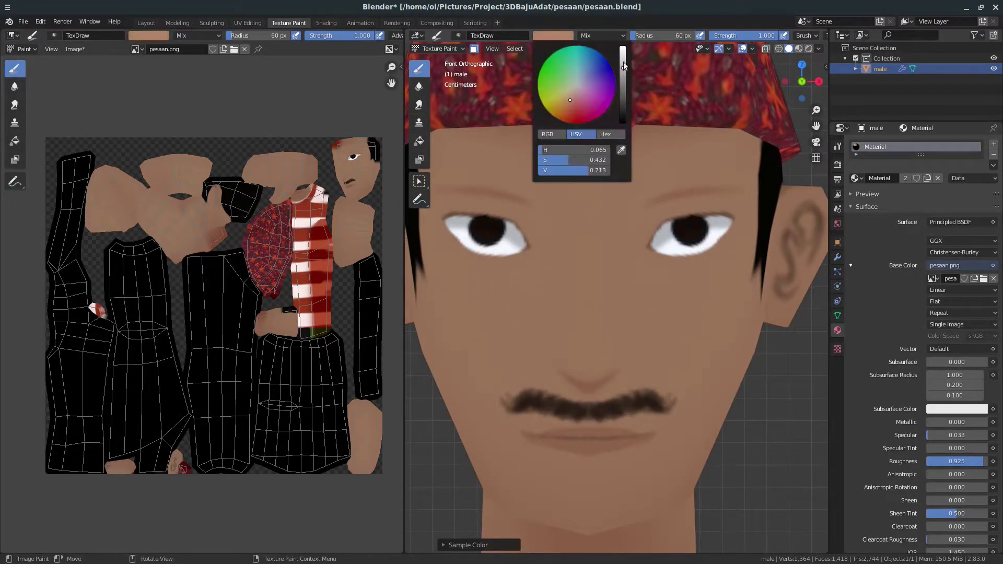
left_click(572, 104)
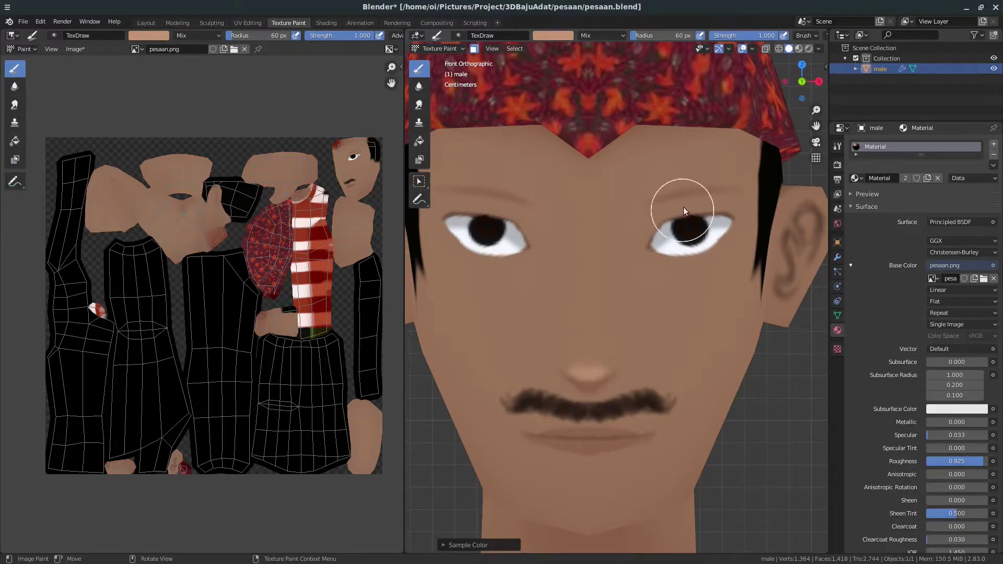
Smear-blend the skin around eyes and mouth, then save pesaan.png.
key("shift+space")
key("shift+space")
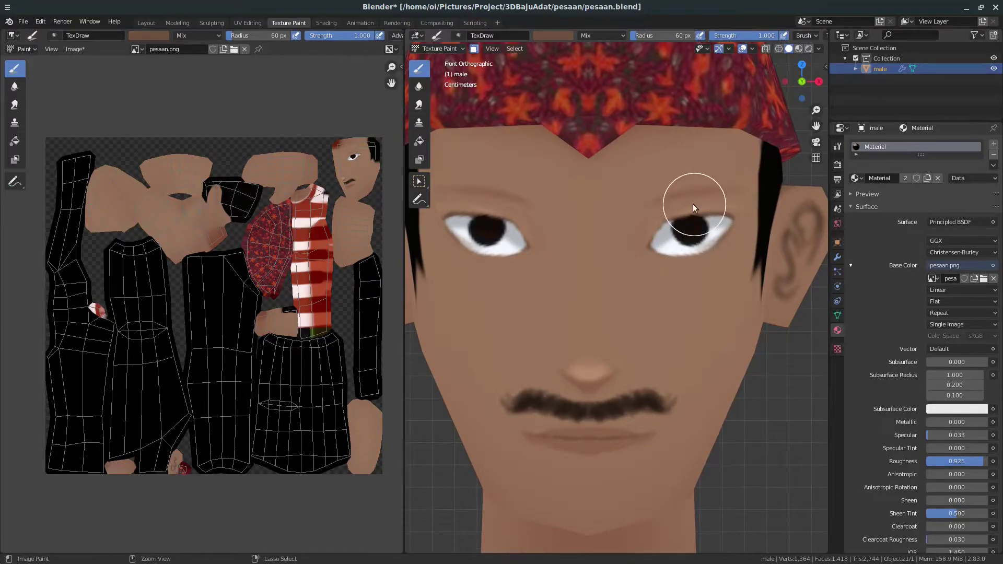
middle_click_drag(735, 224, 621, 291, "shift")
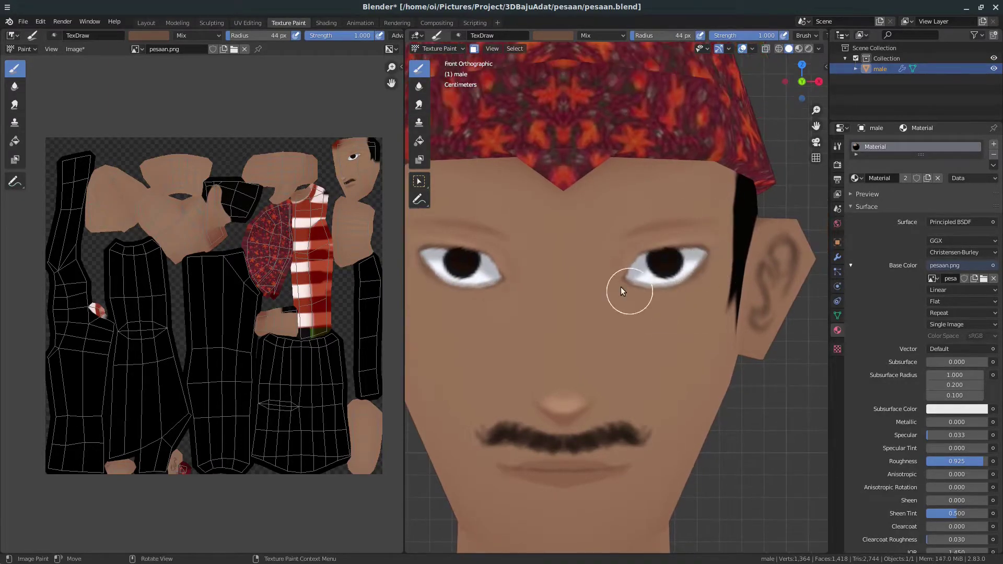
key("s")
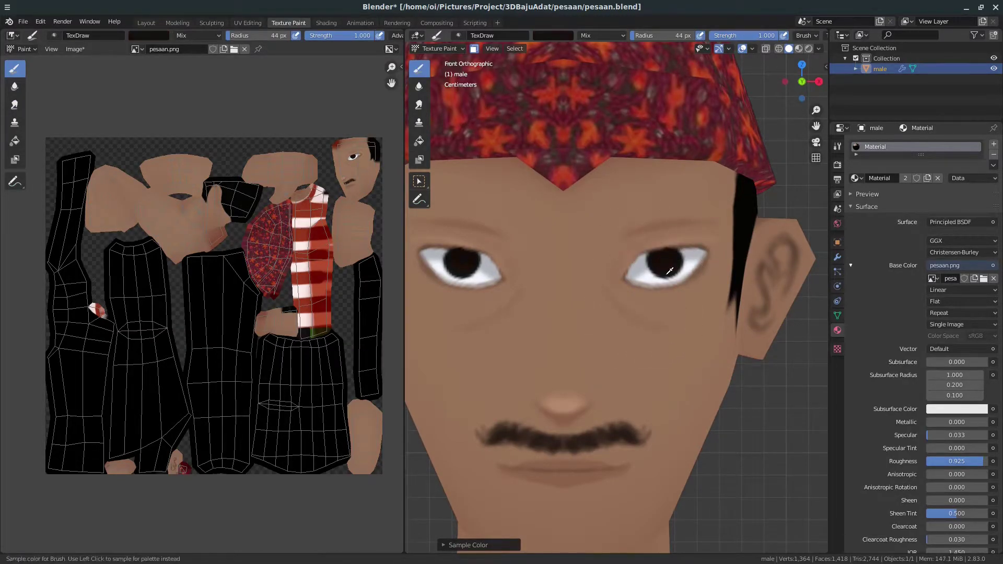
scroll(568, 418, "up", 3)
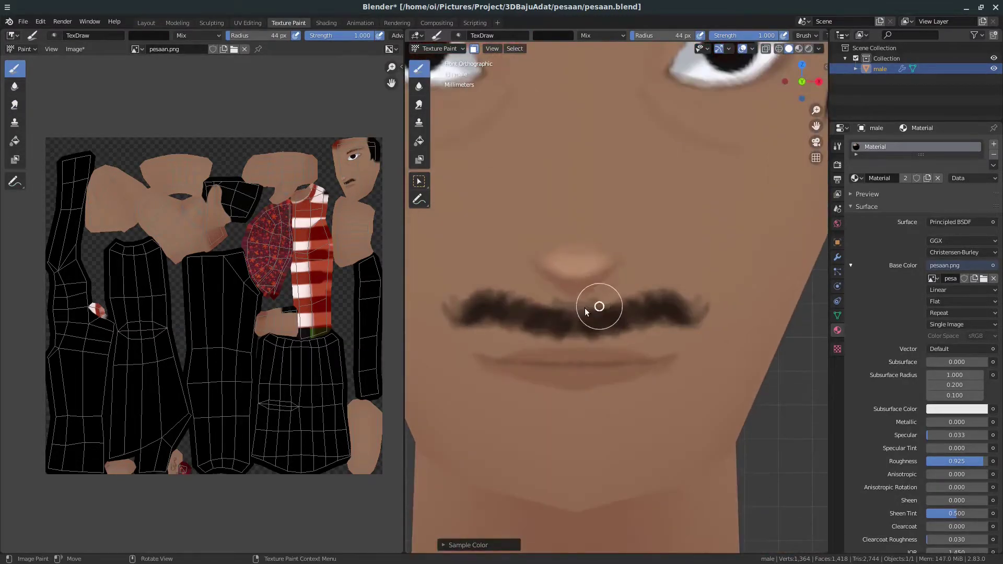
scroll(656, 306, "down", 10)
scroll(624, 352, "down", 3)
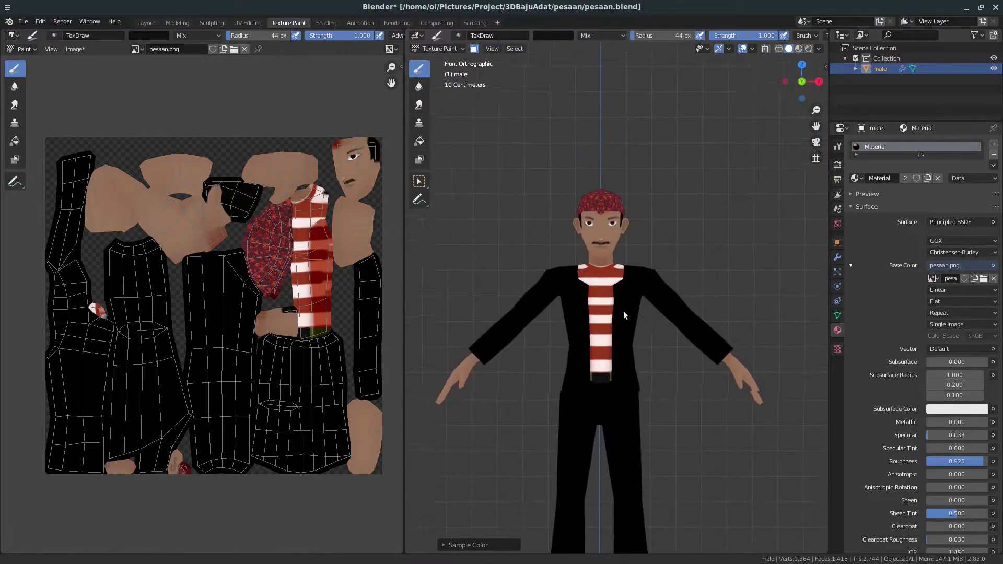
scroll(648, 288, "up", 4)
scroll(674, 268, "up", 6)
scroll(691, 275, "up", 3)
key("alt+s")
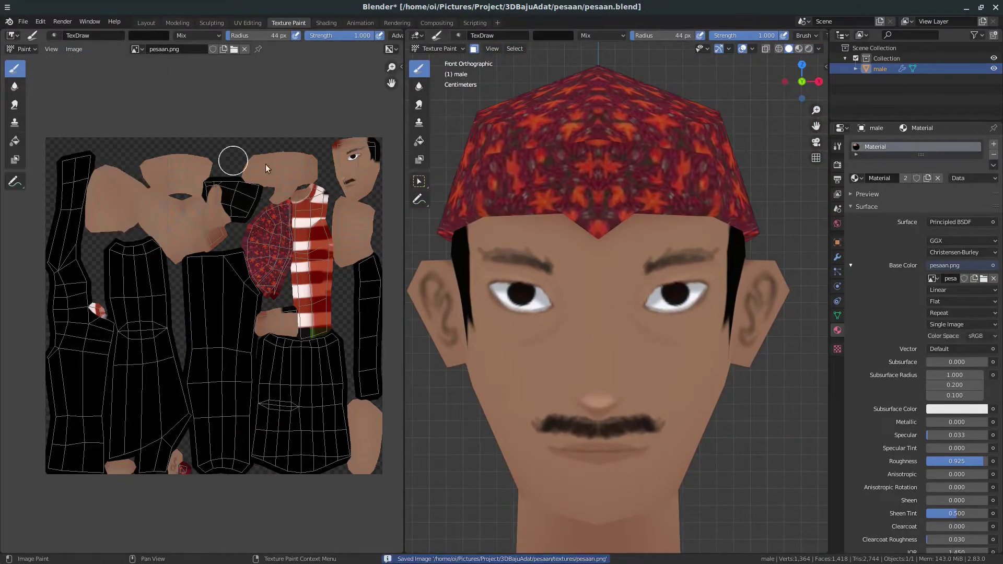
In Krita, polygon-select the eye region of the texture.
key("alt+Tab")
key("alt+Tab")
key("alt+Tab")
key("alt+Tab")
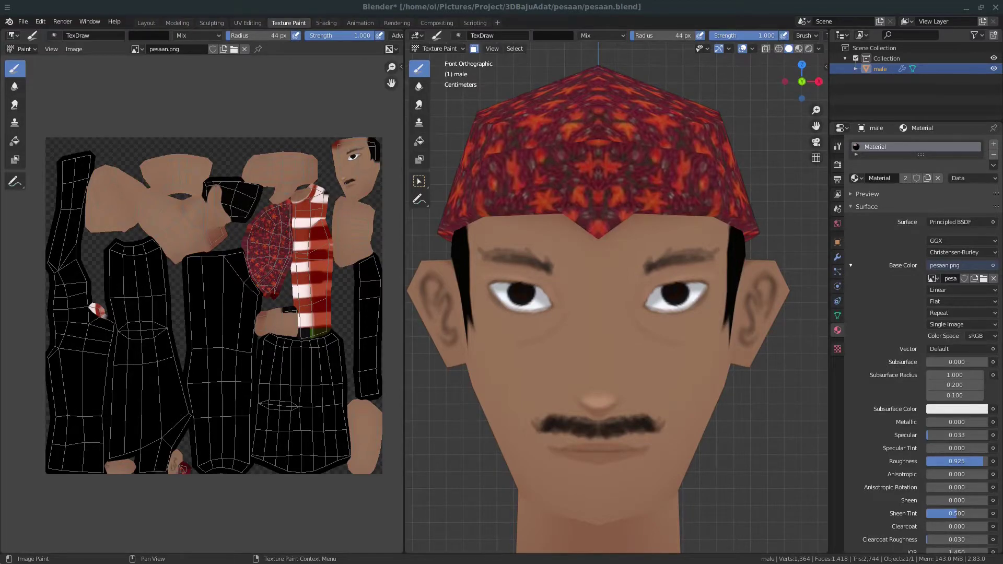
key("alt+Tab")
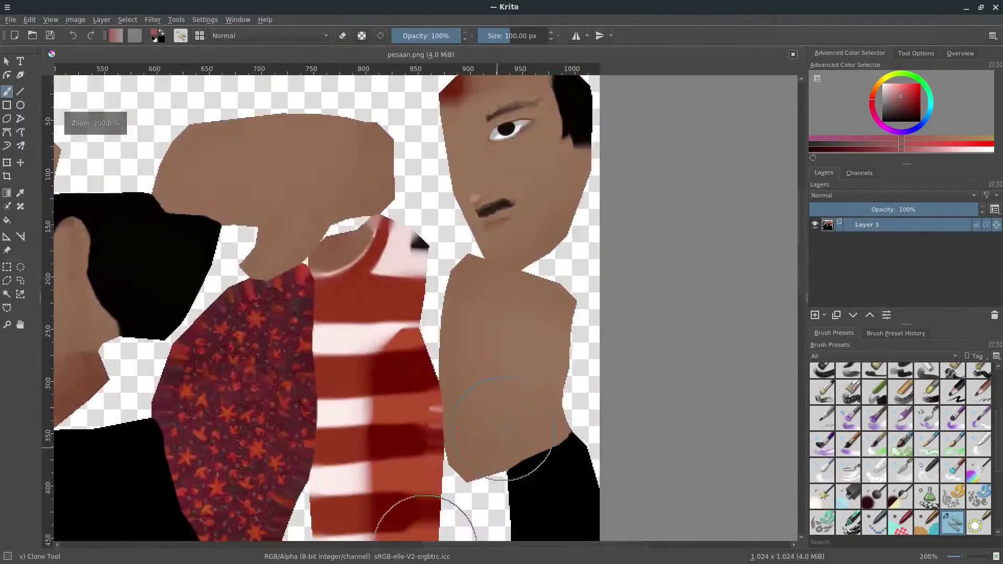
scroll(524, 389, "up", 3)
left_click(7, 281)
scroll(422, 348, "up", 1)
left_click(367, 193)
left_click(346, 302)
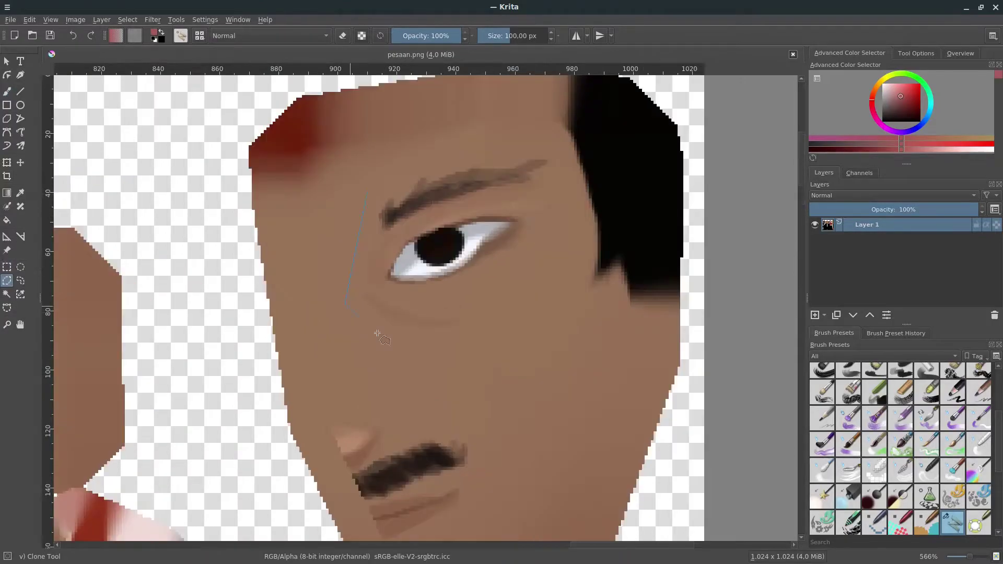
double_click(506, 137)
Copy the eye region, paste it as a new layer, and transform it.
key("ctrl+c")
key("ctrl+v")
key("ctrl+t")
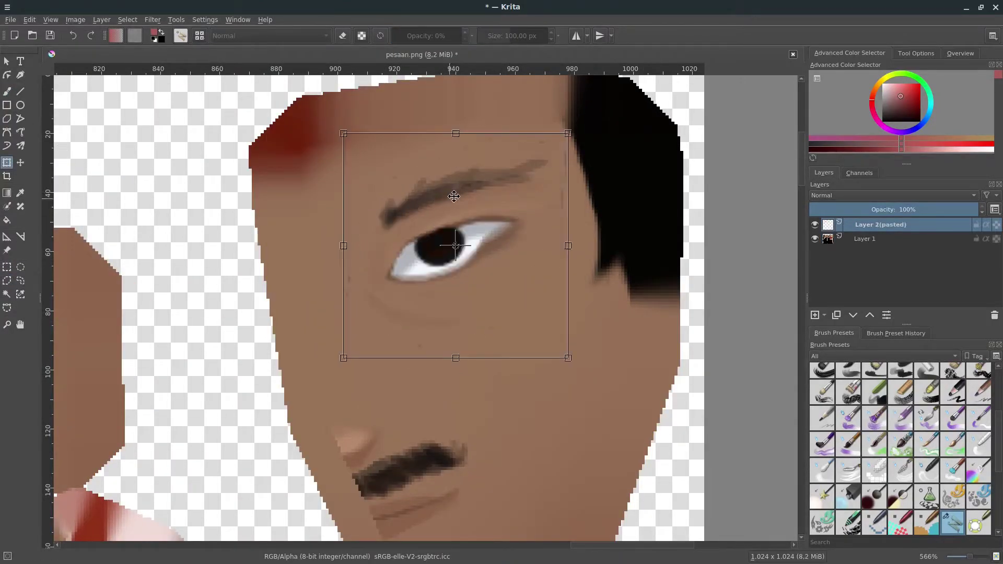
scroll(475, 228, "down", 1)
key("Return")
Export the image over pesaan.png and reload the texture in Blender.
left_click(11, 19)
left_click(46, 120)
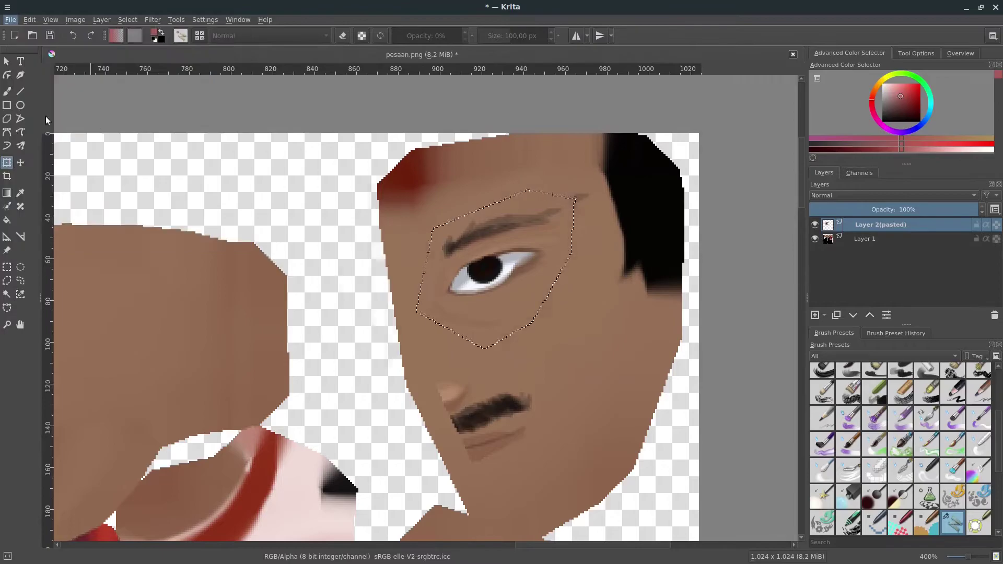
key("Return")
left_click(528, 262)
key("alt+Tab")
left_click(73, 48)
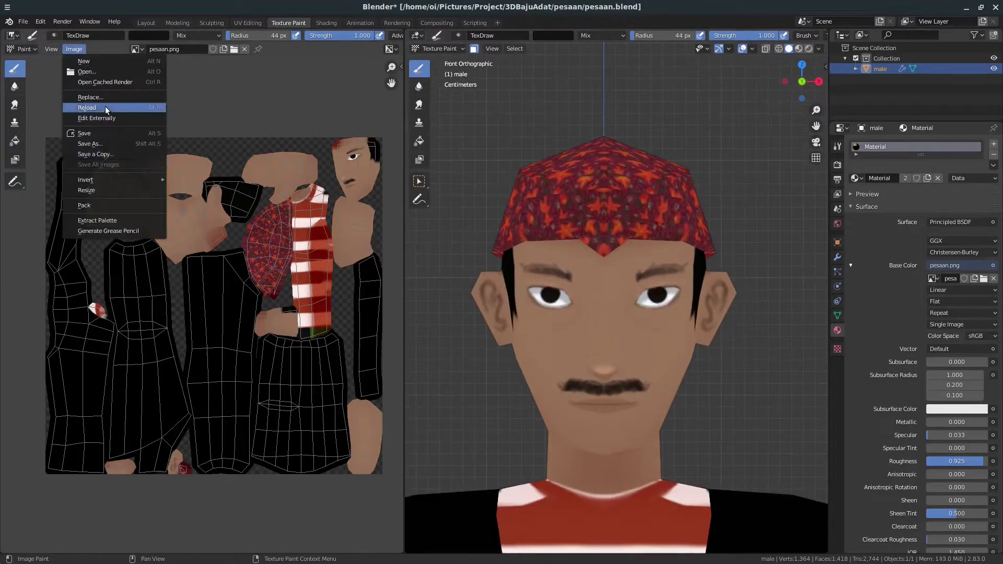
left_click(106, 110)
Shift the pasted eye slightly, re-export pesaan.png, and reload it in Blender.
key("alt+Tab")
left_click_drag(518, 263, 544, 248)
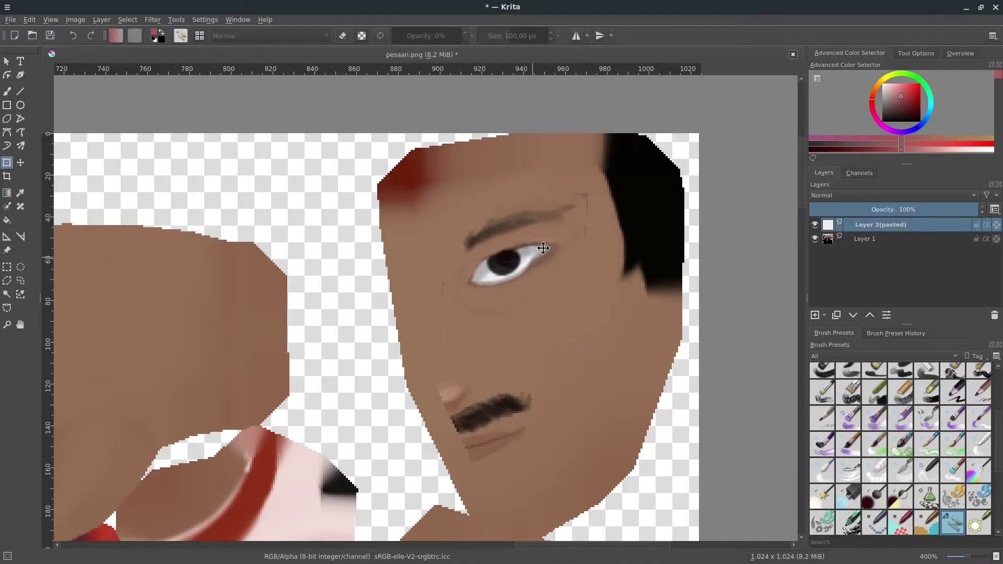
key("Return")
left_click(11, 20)
left_click(47, 155)
key("Return")
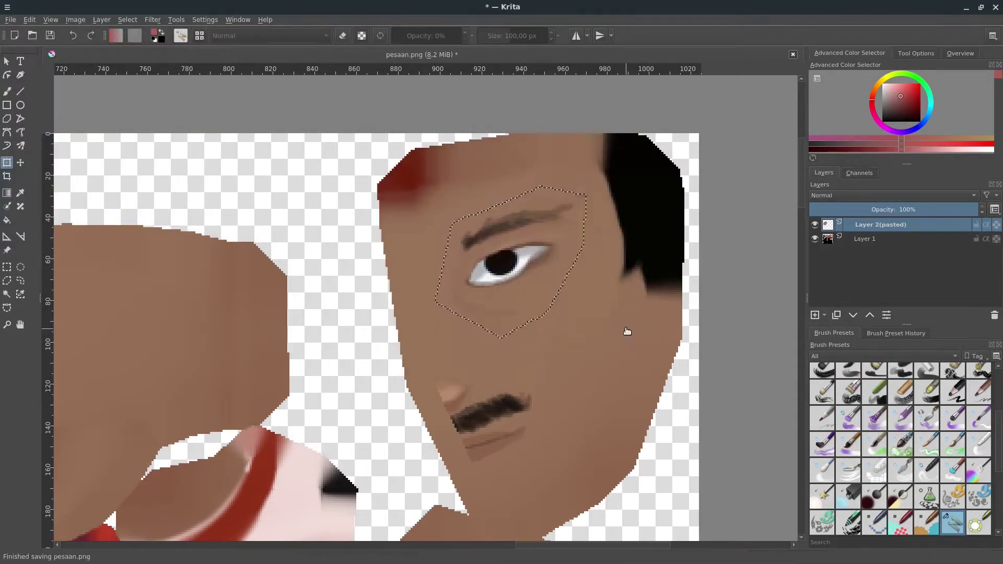
key("alt+Tab")
key("alt+r")
scroll(688, 360, "up", 3)
scroll(682, 287, "up", 2)
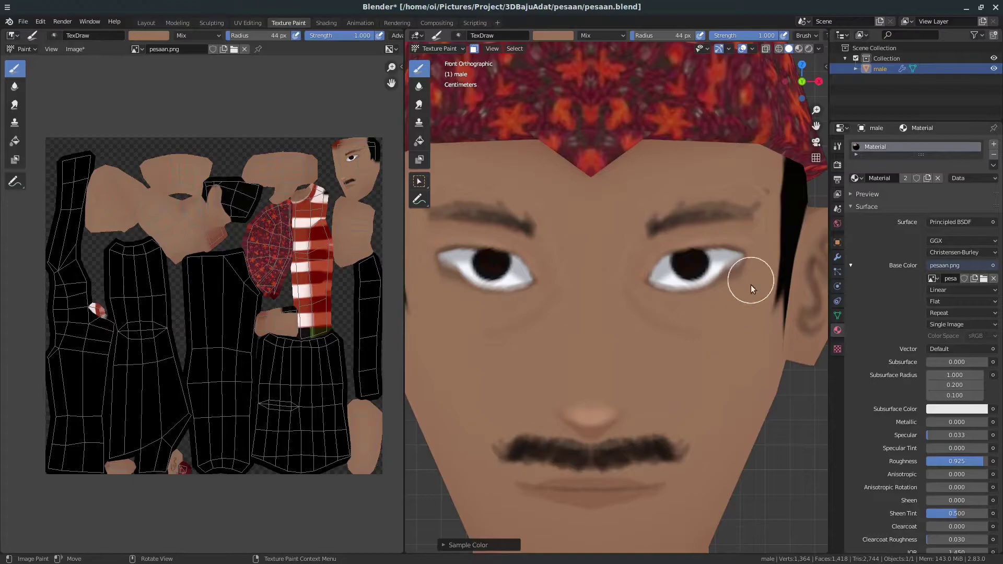
Face the head, enter Edit Mode in vertex select with nothing selected.
middle_click_drag(627, 253, 769, 42)
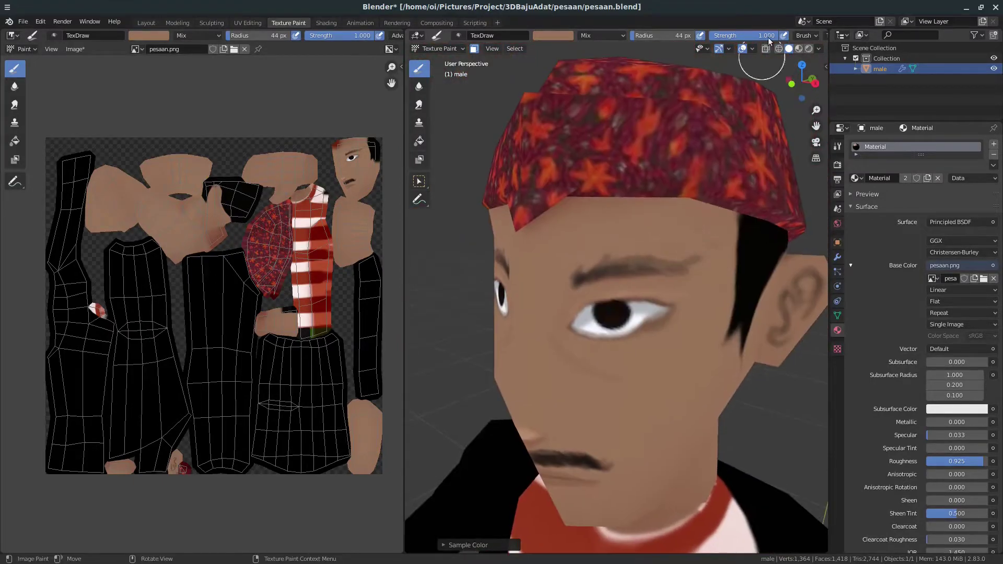
middle_click_drag(704, 299, 546, 265)
scroll(590, 259, "down", 3)
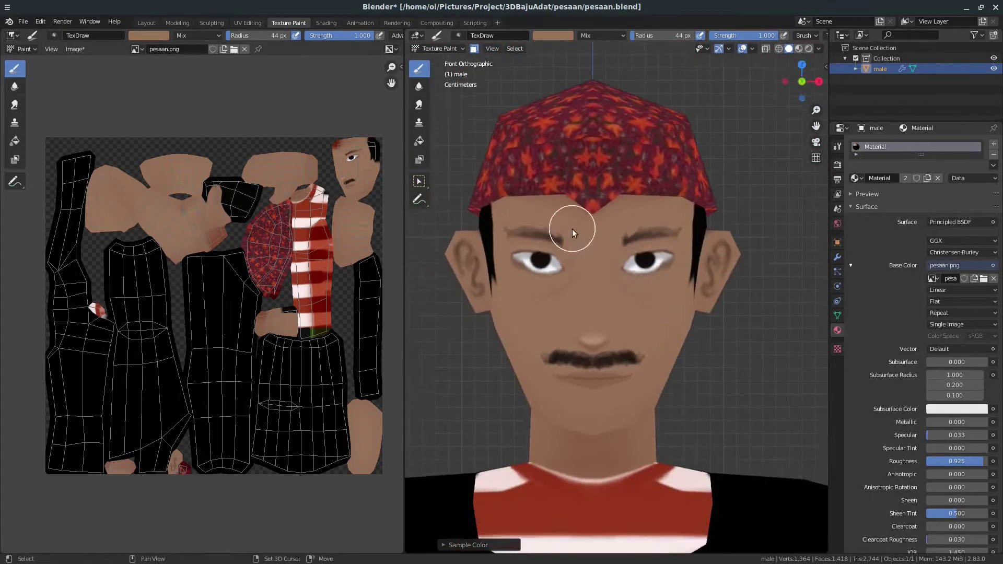
scroll(573, 231, "down", 2)
mouse_move(643, 302)
middle_mouse_down()
mouse_move(645, 353)
mouse_move(625, 285)
middle_mouse_up()
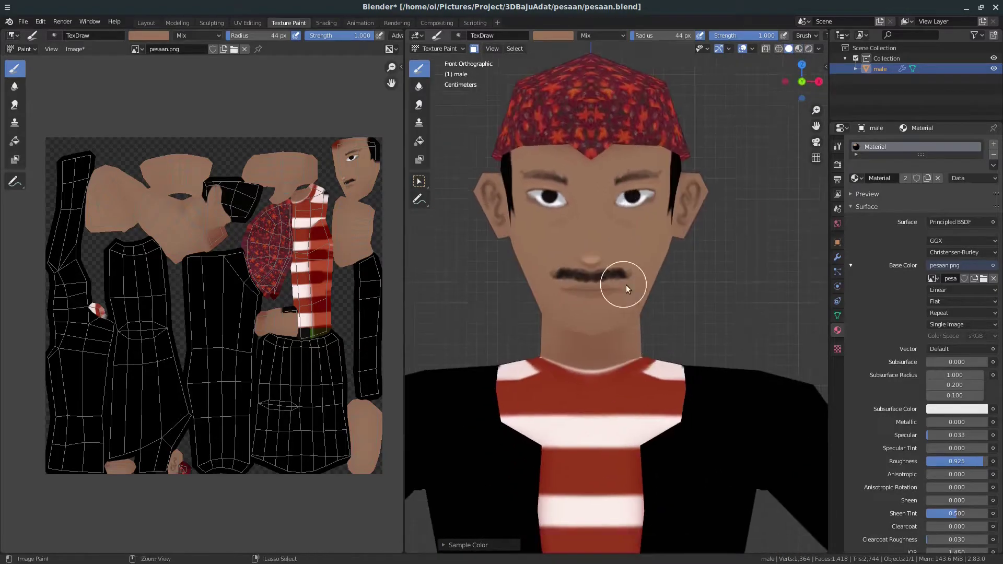
key("Tab")
scroll(669, 336, "up", 5)
key("1")
key("alt+a")
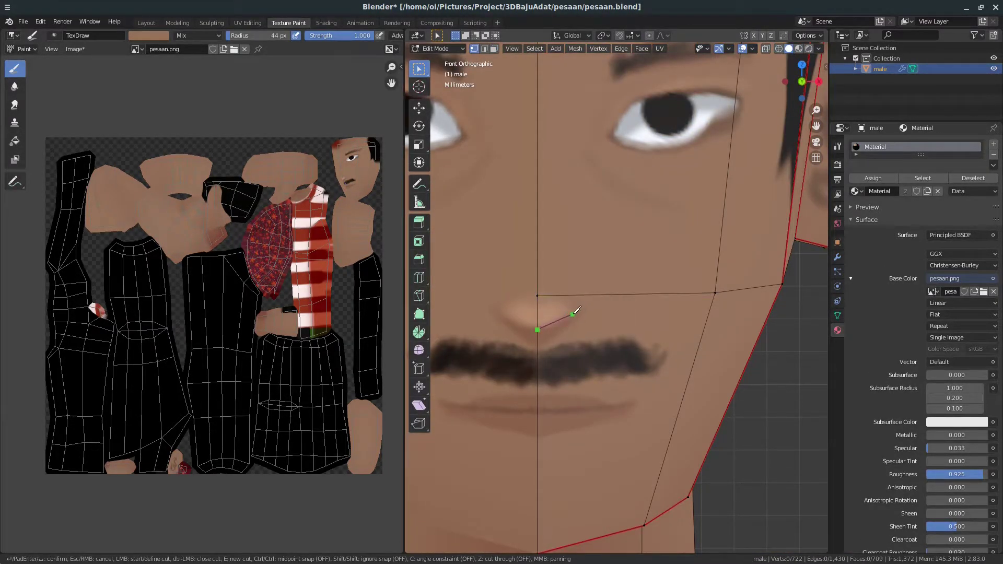
Knife-cut across the nose and remove the unwanted new edge.
left_click(574, 309)
key("Return")
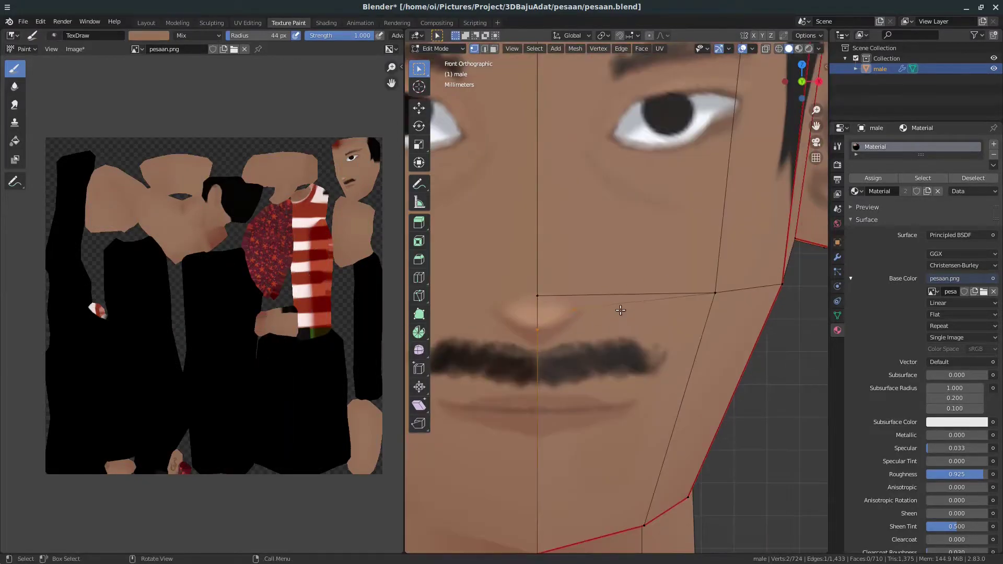
key("x")
left_click(688, 360)
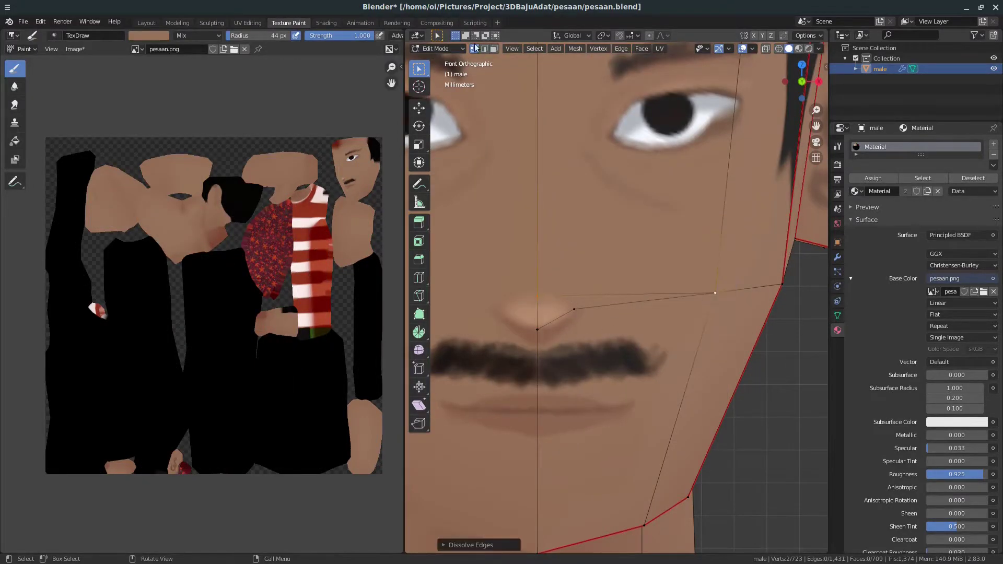
key("x")
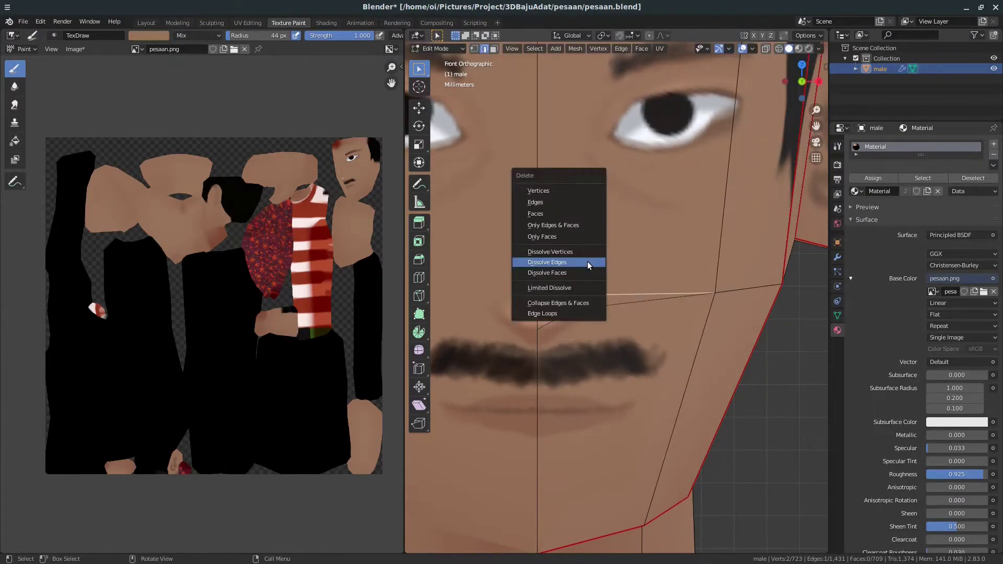
key("Escape")
Make a new knife cut on the nose, checking it from front and side views.
key("2")
key("KP_3")
key("KP_1")
left_click(476, 51)
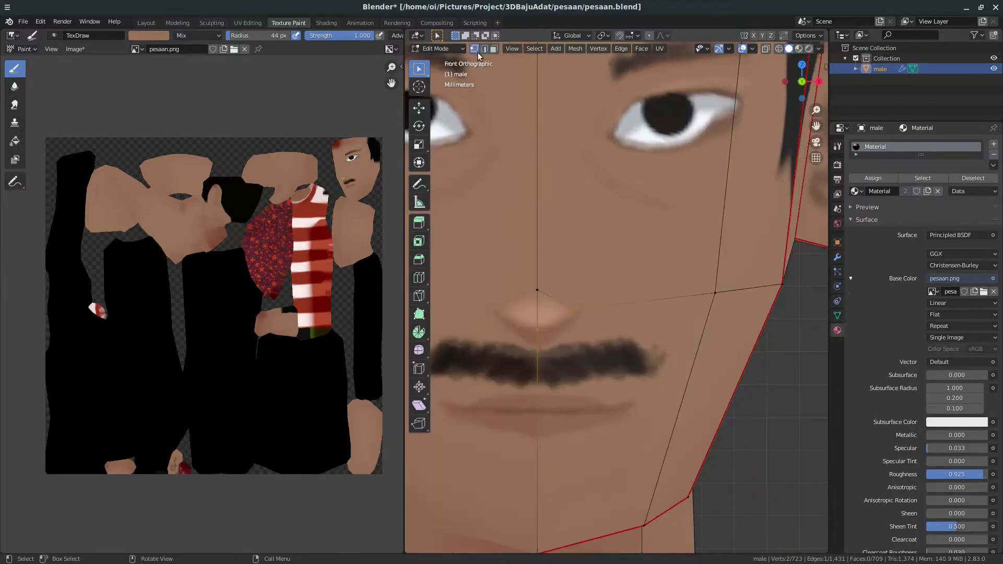
key("Return")
key("KP_3")
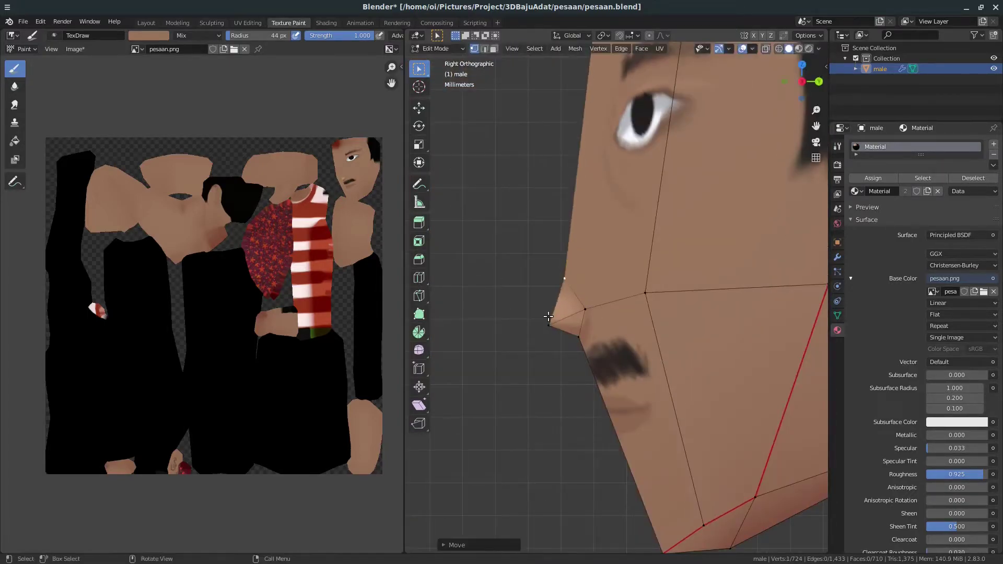
middle_click_drag(555, 275, 620, 307)
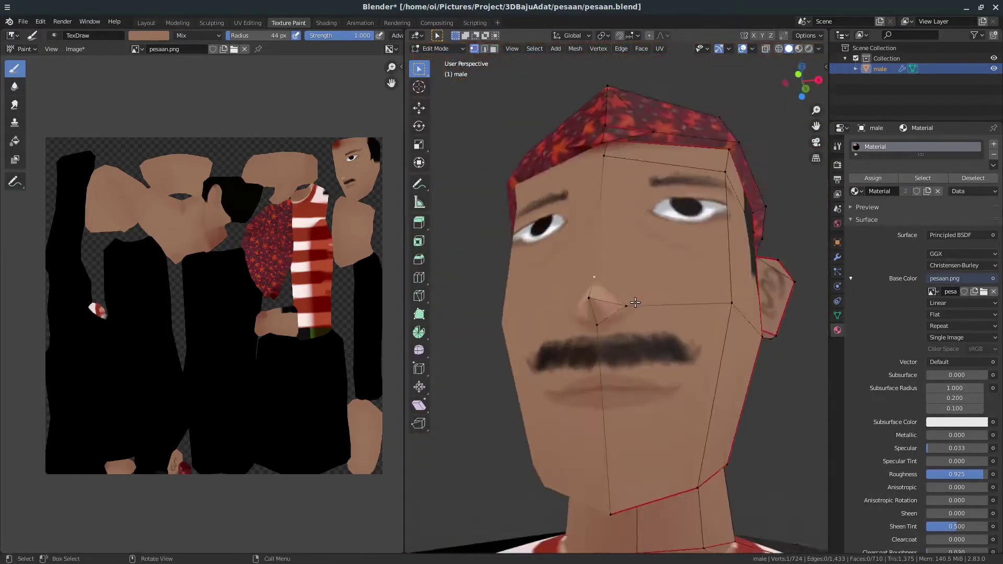
Leave Edit Mode and bring up the UV Editing workspace.
key("Tab")
middle_click_drag(613, 284, 603, 321)
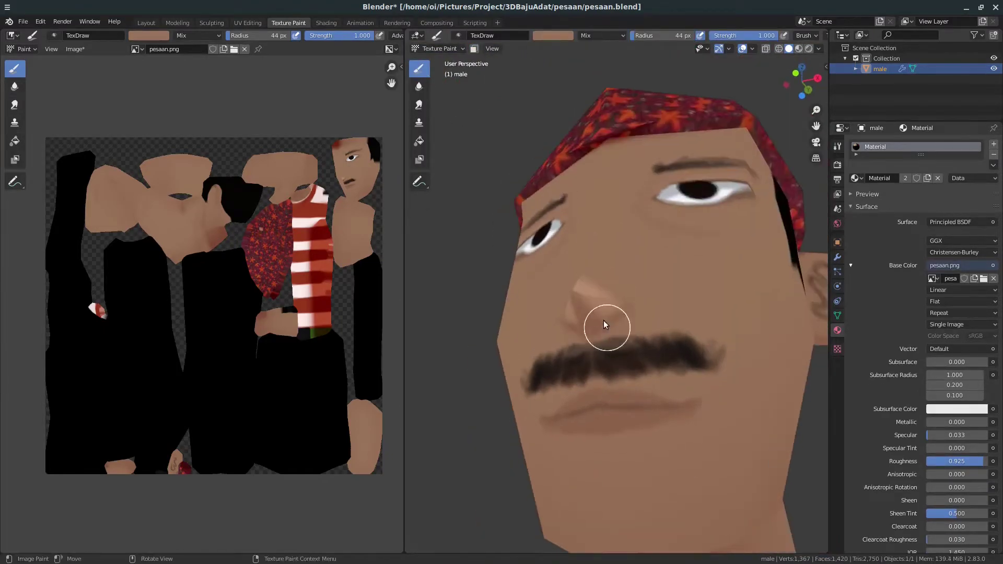
left_click(248, 23)
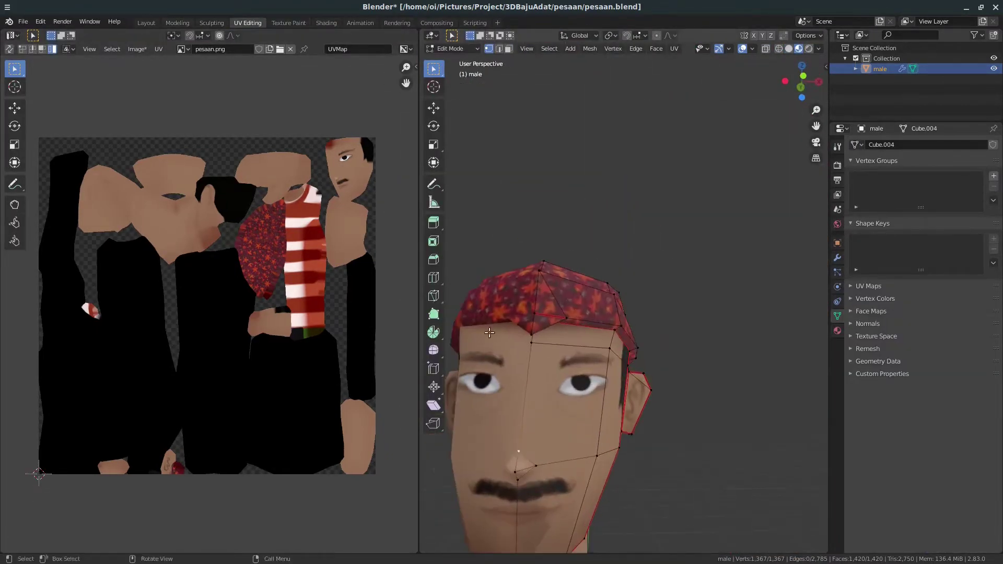
Move the nose's UV triangle onto the skin-coloured area of the texture.
scroll(157, 381, "up", 3)
scroll(393, 91, "up", 4)
key("g")
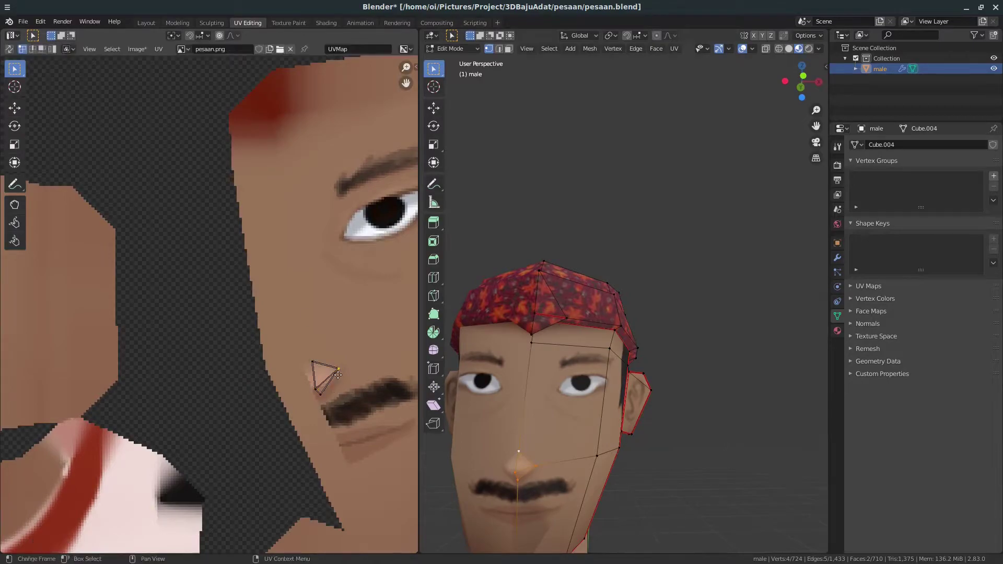
left_click(337, 375)
Select the whole head mesh and switch the viewport to solid shading.
middle_click_drag(522, 365, 565, 397)
scroll(565, 397, "up", 3)
scroll(366, 382, "down", 2)
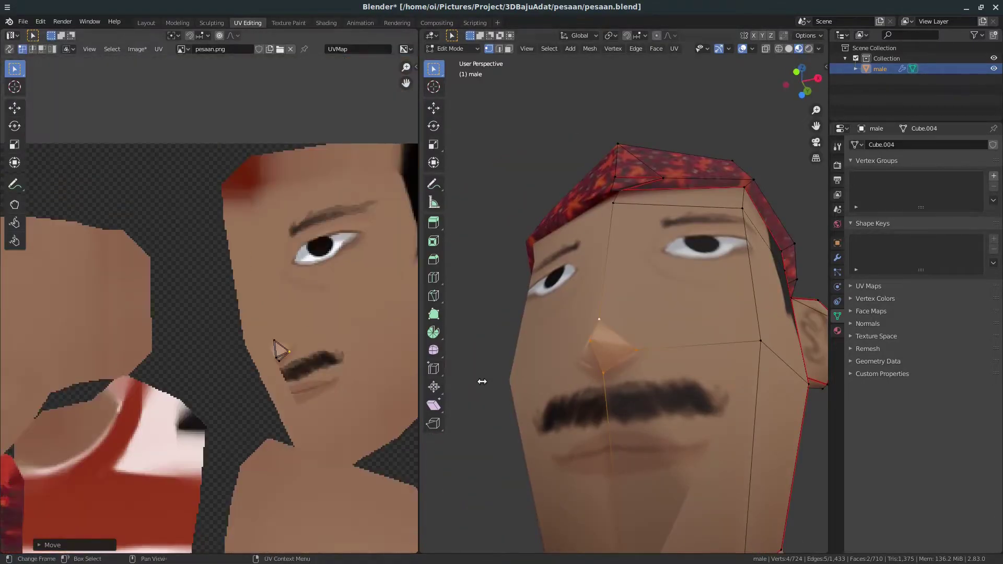
left_click(636, 350)
middle_click_drag(636, 350, 621, 315)
mouse_move(712, 271)
middle_mouse_down()
mouse_move(695, 313)
mouse_move(702, 354)
middle_mouse_up()
key("a")
key("z")
left_click(765, 354)
middle_click_drag(765, 354, 690, 342)
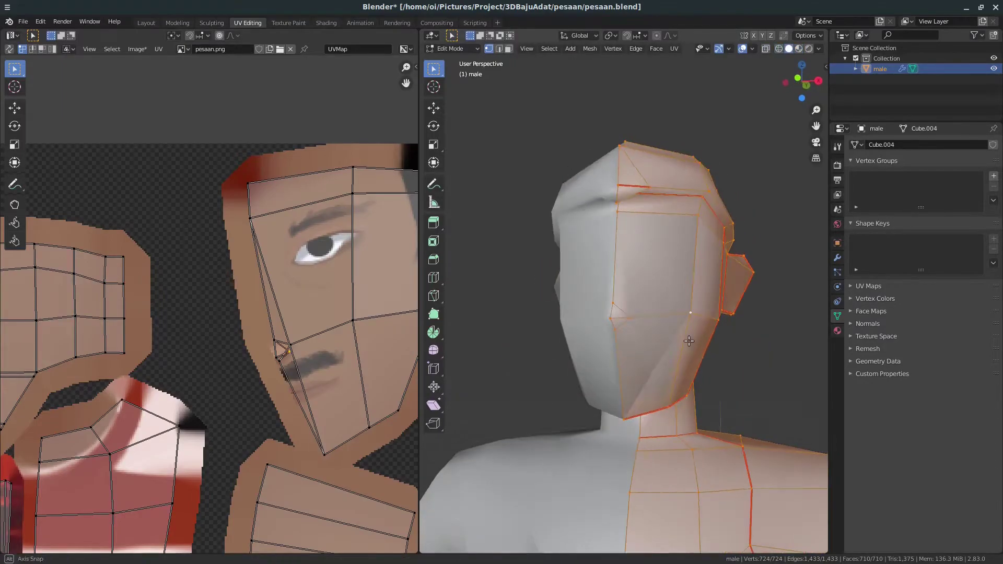
Run Clean Up > Merge by Distance to remove 360 duplicate vertices.
left_click(656, 48)
left_click(590, 49)
left_click(699, 355)
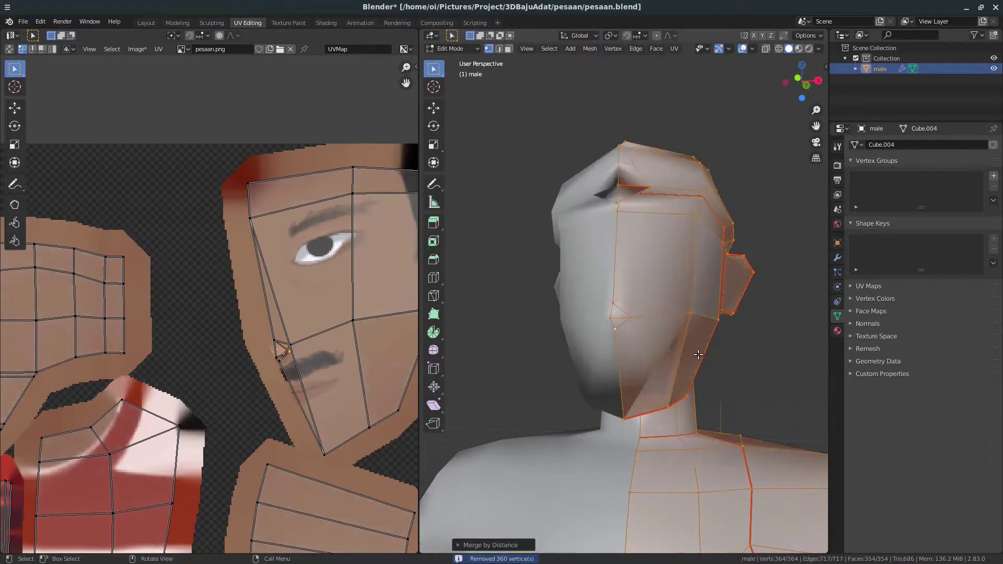
middle_click_drag(698, 355, 679, 334)
key("a")
key("z")
Adjust the chin vertex and move the cheek face beside the mustache upward.
left_click(625, 311)
mouse_move(625, 312)
middle_mouse_down()
mouse_move(641, 396)
mouse_move(614, 402)
middle_mouse_up()
left_click(614, 403)
key("g")
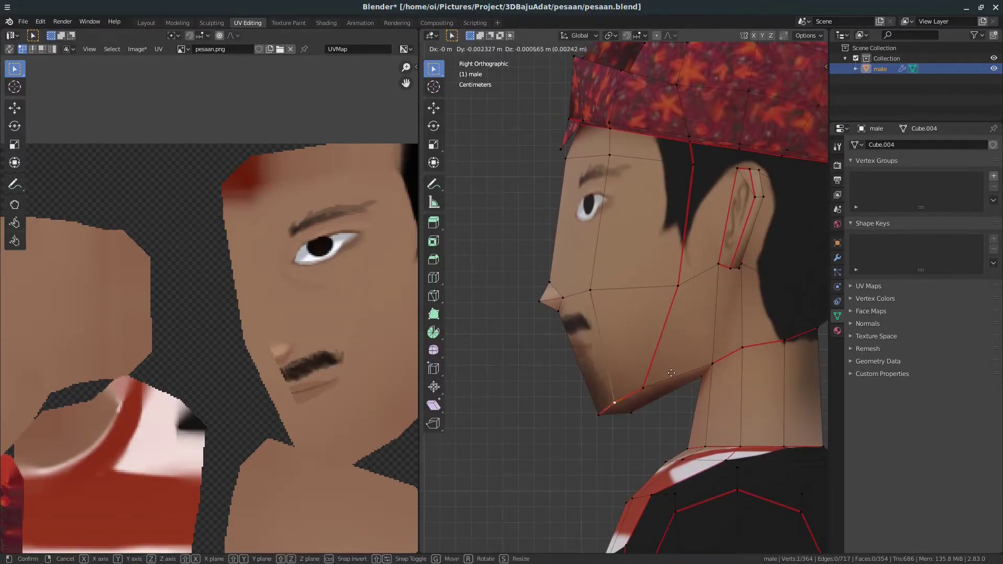
left_click(672, 372)
middle_click_drag(671, 372, 705, 387, "alt")
left_click(705, 386)
key("g")
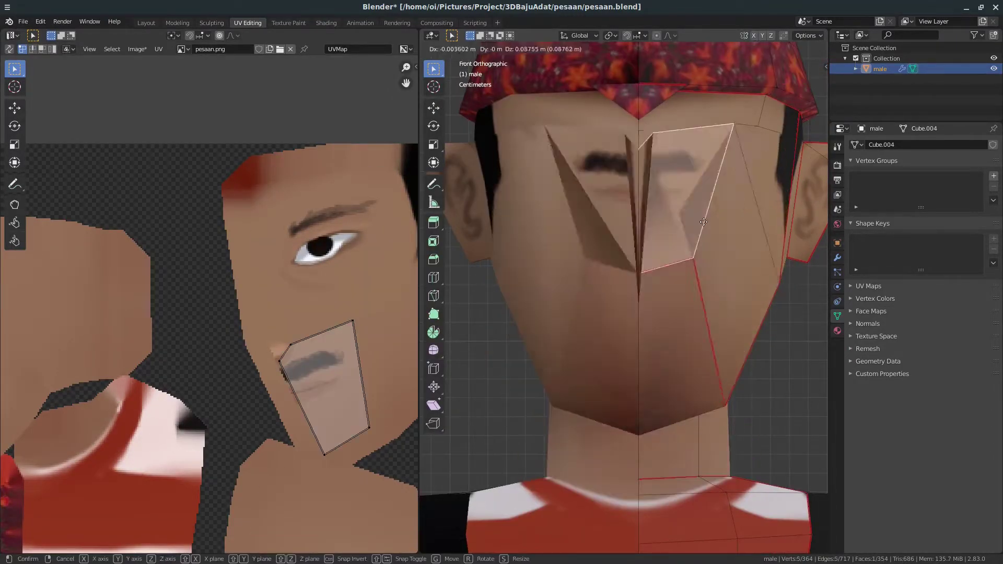
left_click(703, 222)
Inspect the head in X-ray, then return to Material Preview shading.
key("alt+z")
middle_click_drag(703, 222, 579, 299)
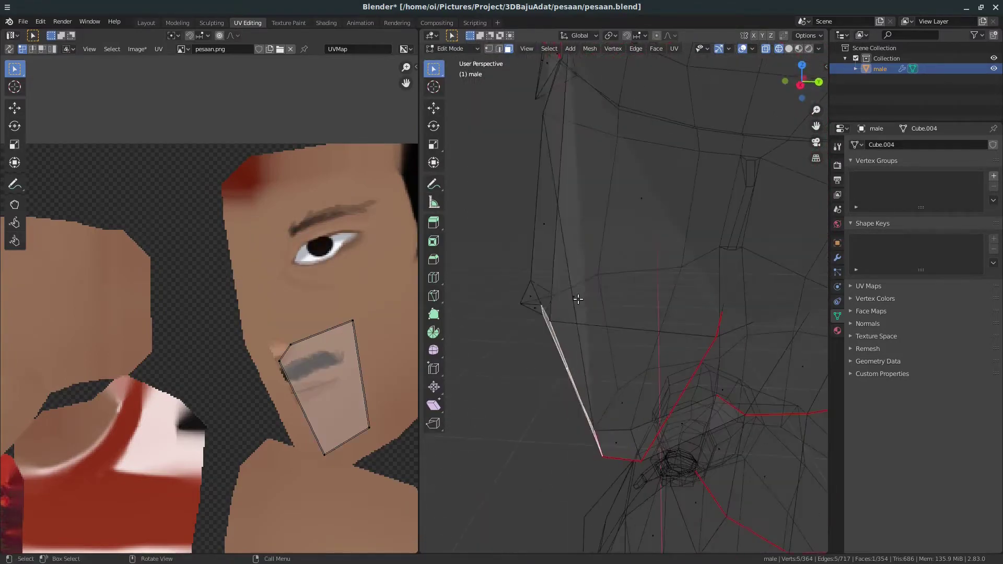
key("z")
left_click(685, 365)
scroll(700, 365, "up", 5)
scroll(351, 401, "up", 1)
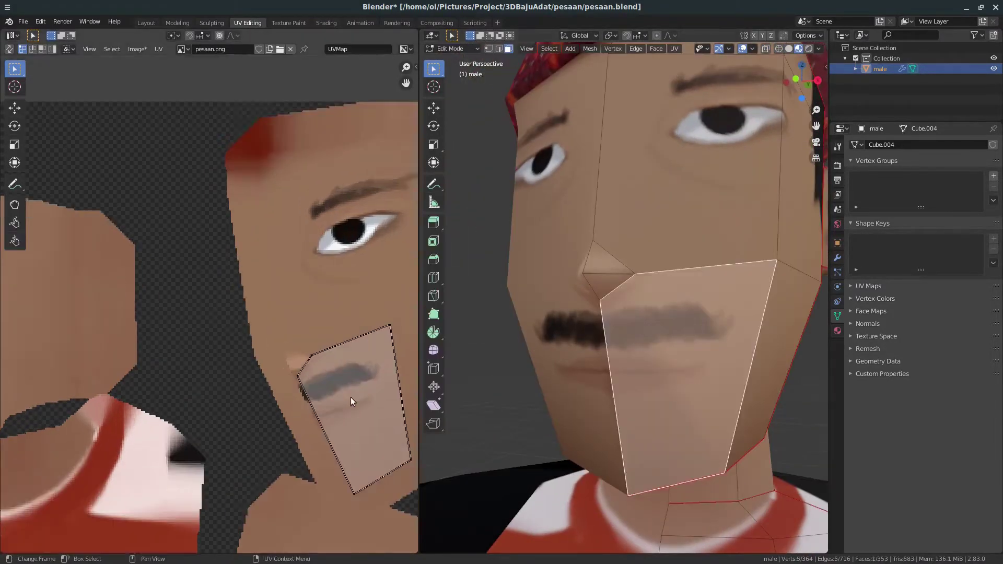
scroll(351, 402, "up", 2)
Copy the normal vector of a face on the shoe.
key("Tab")
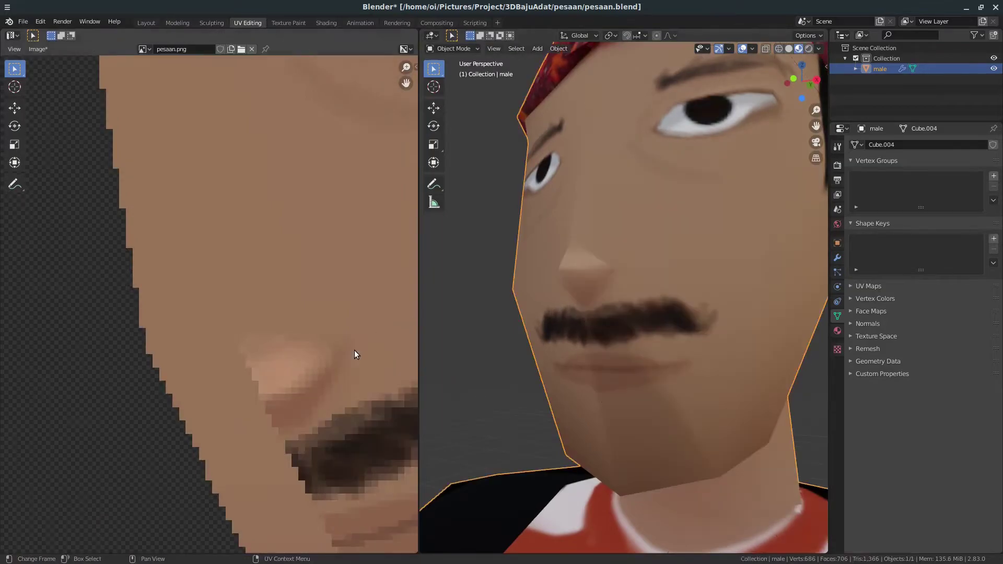
scroll(678, 381, "down", 8)
key("Tab")
scroll(663, 339, "up", 5)
scroll(650, 300, "up", 3)
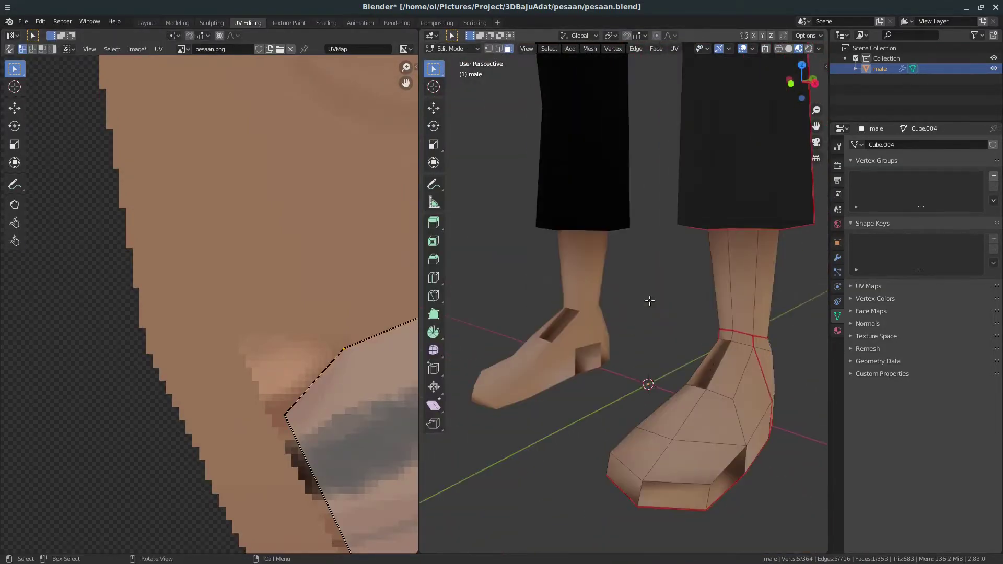
left_click(707, 380)
key("alt+n")
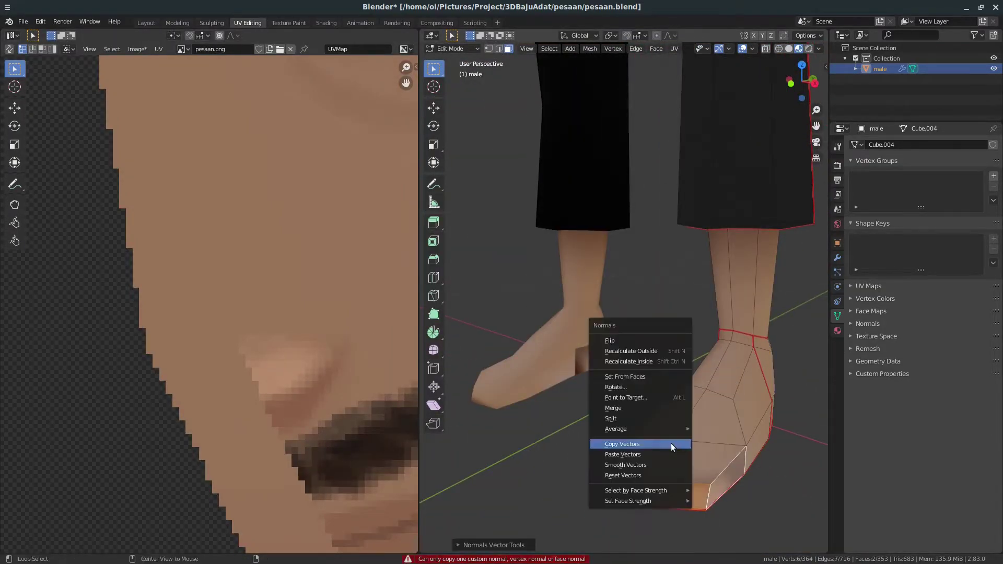
left_click(673, 446)
key("a")
scroll(673, 445, "down", 4)
scroll(638, 371, "up", 4)
mouse_move(637, 370)
middle_mouse_down()
mouse_move(592, 399)
mouse_move(651, 370)
middle_mouse_up()
In Object Mode, view the figure from the front and dismiss the object context menu.
key("Tab")
scroll(592, 398, "down", 6)
scroll(652, 370, "up", 5)
scroll(508, 359, "up", 2)
scroll(508, 360, "down", 5)
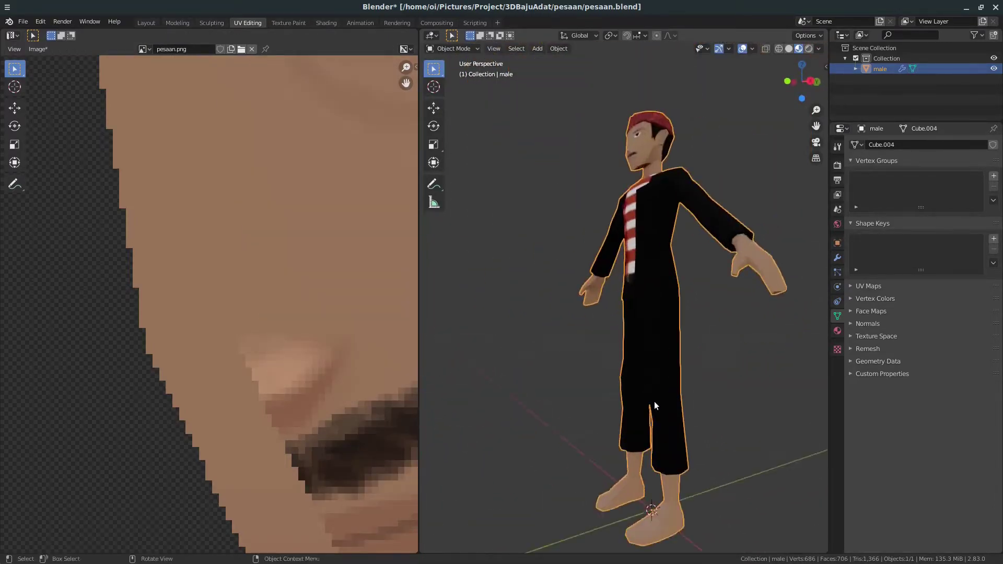
mouse_move(508, 359)
middle_mouse_down()
mouse_move(604, 230)
mouse_move(668, 278)
middle_mouse_up()
right_click(604, 230)
key("Escape")
scroll(653, 212, "up", 4)
scroll(667, 278, "up", 2)
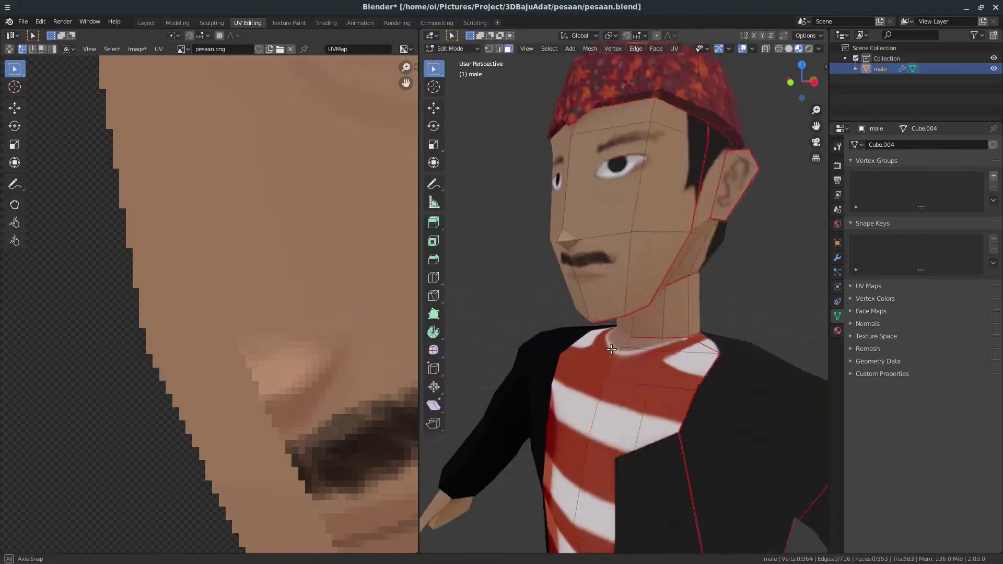
scroll(667, 278, "down", 5)
scroll(623, 262, "up", 4)
Select a toe face in Edit Mode and apply an option from the UV menu.
key("Tab")
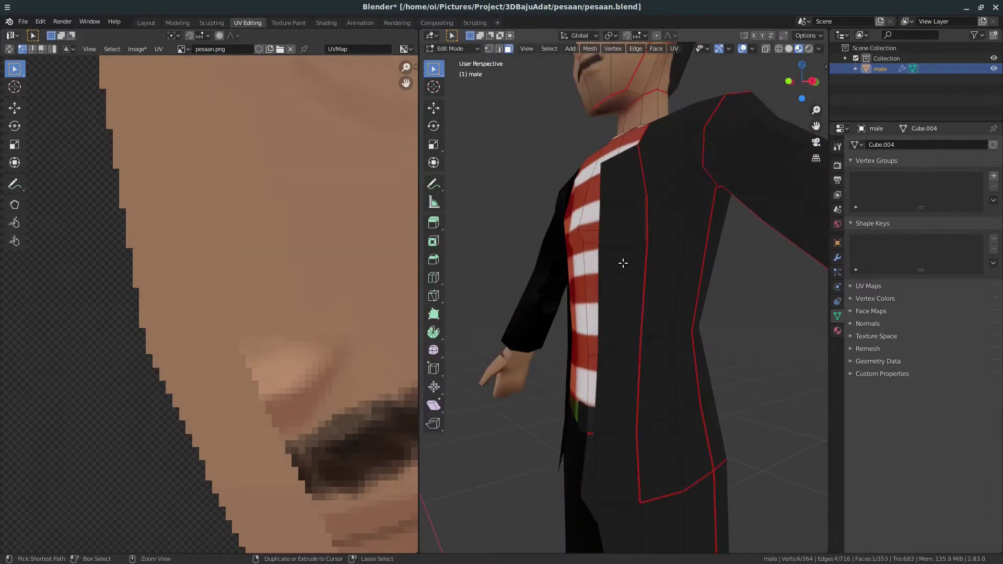
scroll(662, 354, "down", 5, "shift")
scroll(618, 365, "down", 4, "shift")
left_click(642, 408, "alt")
mouse_move(642, 408)
middle_mouse_down()
mouse_move(545, 372)
mouse_move(636, 427)
middle_mouse_up()
key("u")
left_click(545, 372)
key("Tab")
scroll(636, 427, "down", 4)
Switch the head to solid shading and select one face on the batik cap.
key("Tab")
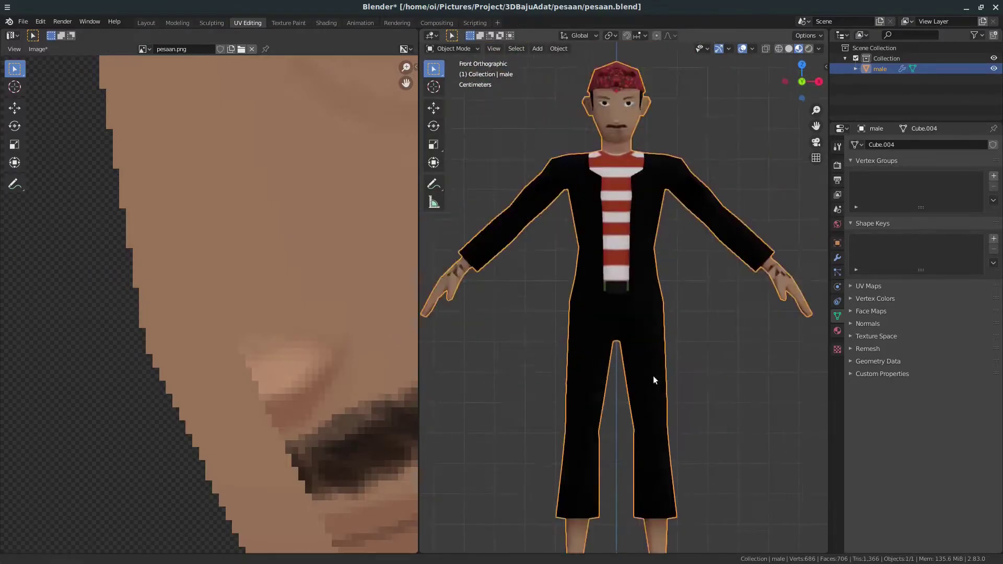
scroll(653, 375, "up", 5)
key("z")
left_click(742, 421)
middle_click_drag(742, 421, 684, 415)
key("Tab")
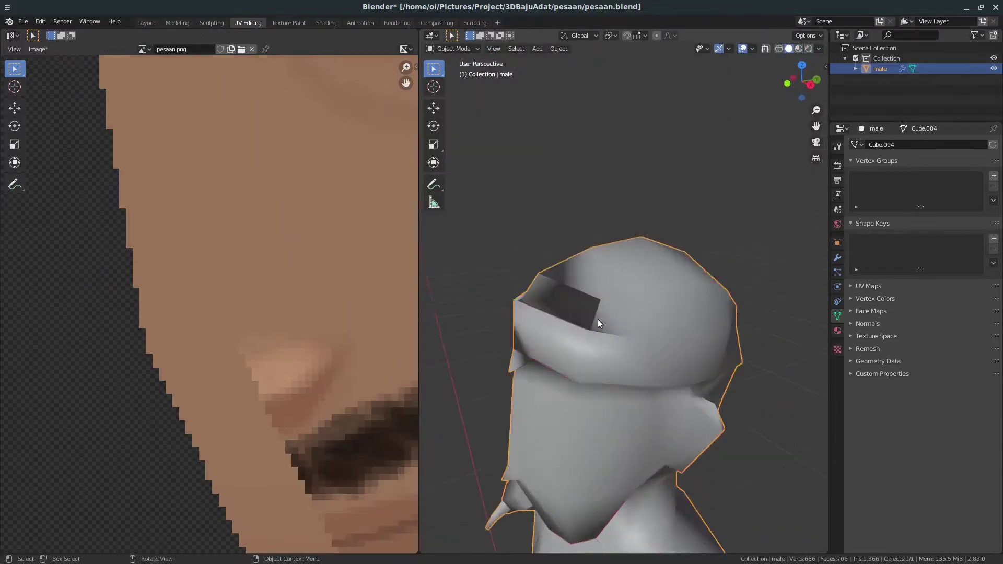
scroll(684, 416, "down", 5)
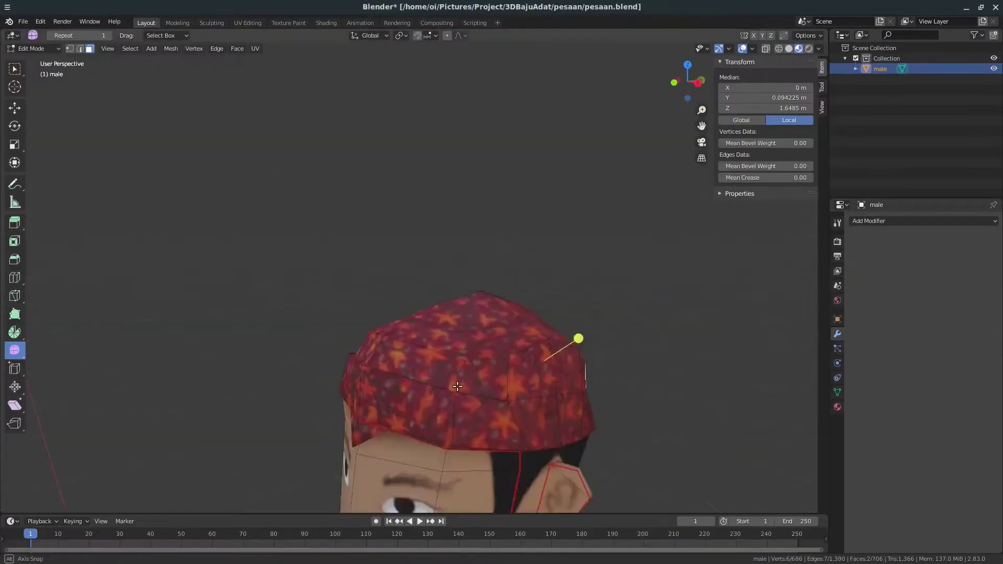
middle_click_drag(458, 387, 439, 389)
left_click(440, 389)
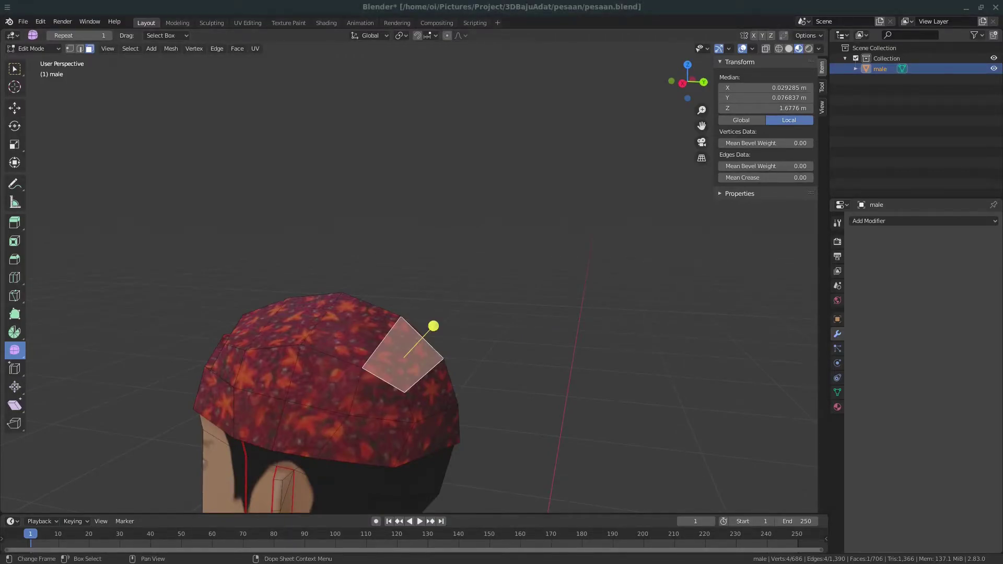
Shrink the selected cap face to a sliver and flatten it to zero X width.
mouse_move(488, 376)
middle_mouse_down()
mouse_move(365, 387)
mouse_move(459, 414)
mouse_move(380, 387)
middle_mouse_up()
key("s")
left_click(407, 382)
key("s")
key("x")
key("0")
key("Return")
In the left side view, raise one edge of the sliver slightly along Z.
key("ctrl+KP_3")
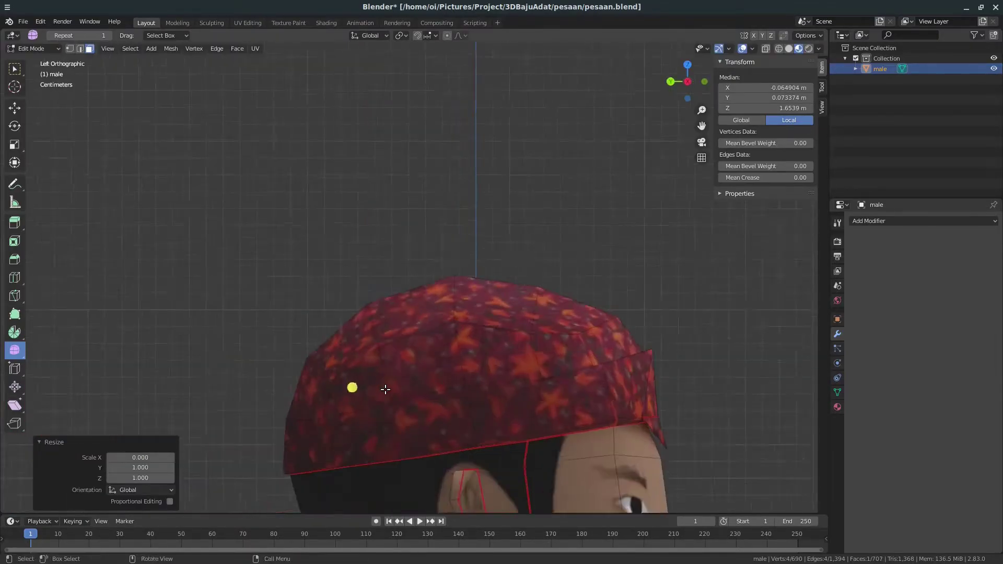
scroll(385, 389, "up", 5)
key("2")
left_click(424, 318)
key("g")
key("z")
left_click(426, 318)
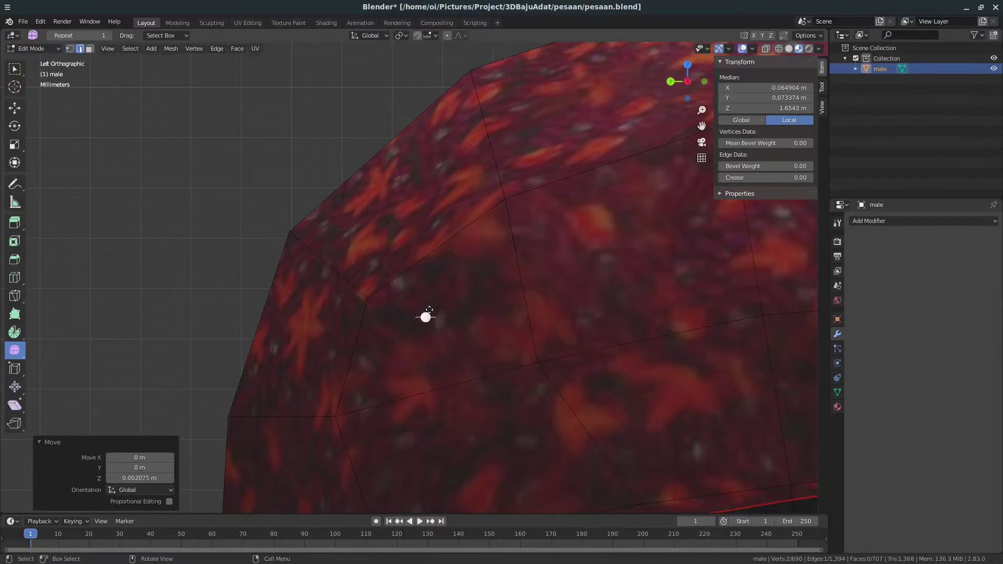
Switch to front view with solid shading and rotate the strip 90 degrees.
scroll(291, 305, "down", 5)
key("KP_1")
key("z")
left_click(302, 334)
key("r")
key("9")
key("0")
key("Return")
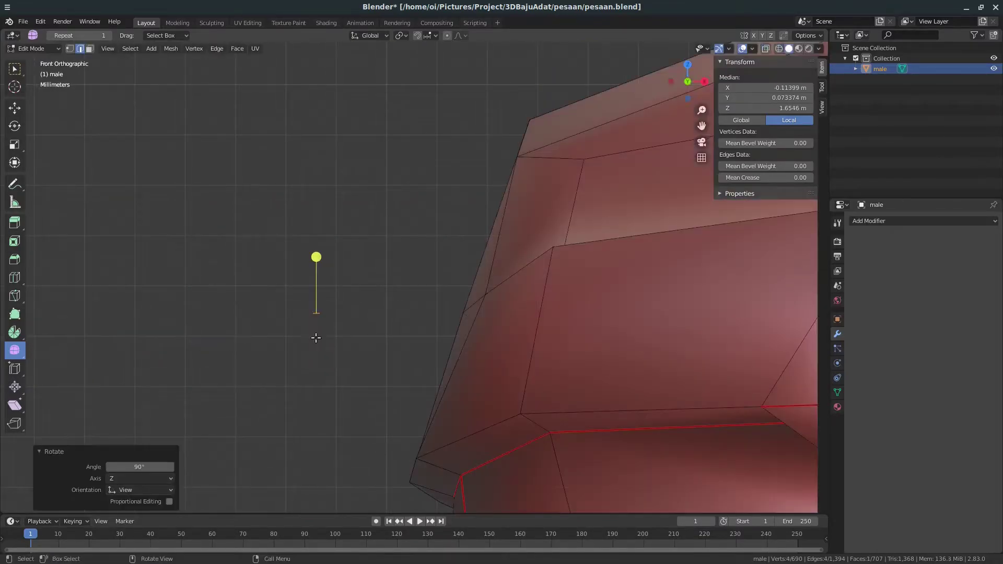
Extrude the strip upward and taper its tip into a pointed spike.
key("e")
left_click(385, 255)
key("g")
key("z")
left_click(403, 183)
key("ctrl+KP_3")
key("s")
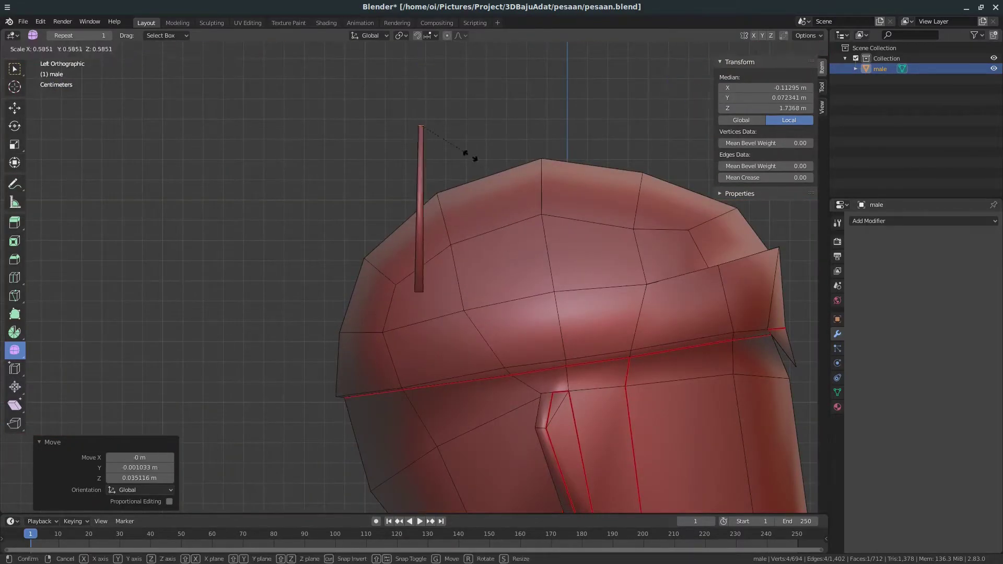
left_click(475, 158)
key("s")
left_click(665, 296)
Position the spike, then duplicate it (Shift+D) into a tilted second spike beside it.
key("g")
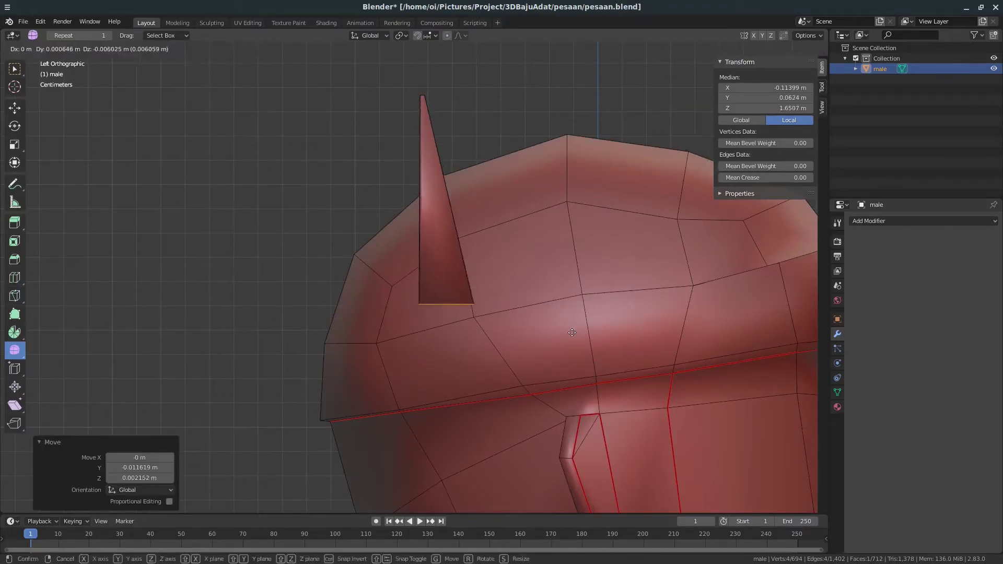
left_click(572, 333)
key("shift+d")
left_click(402, 156)
key("l")
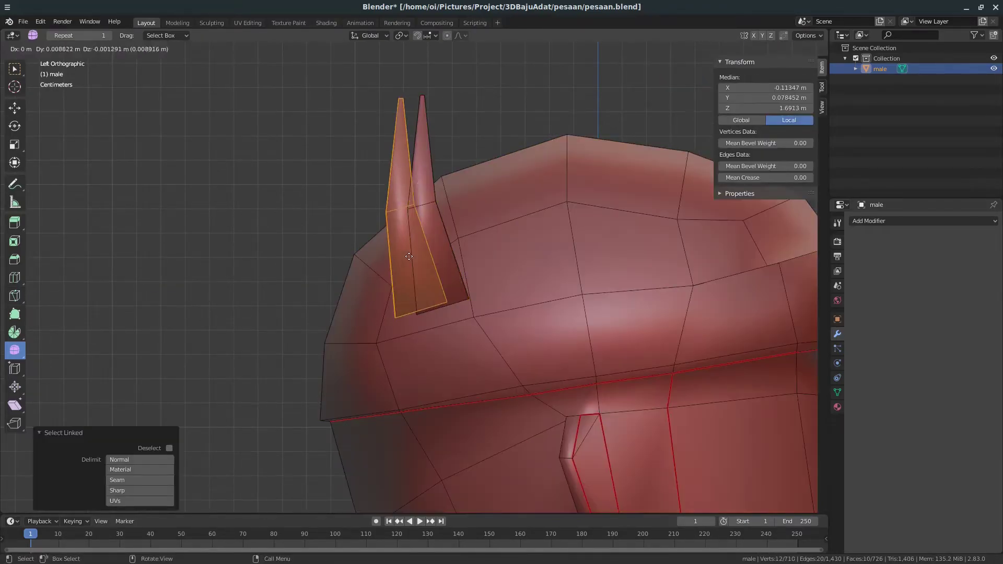
left_click(409, 257)
key("r")
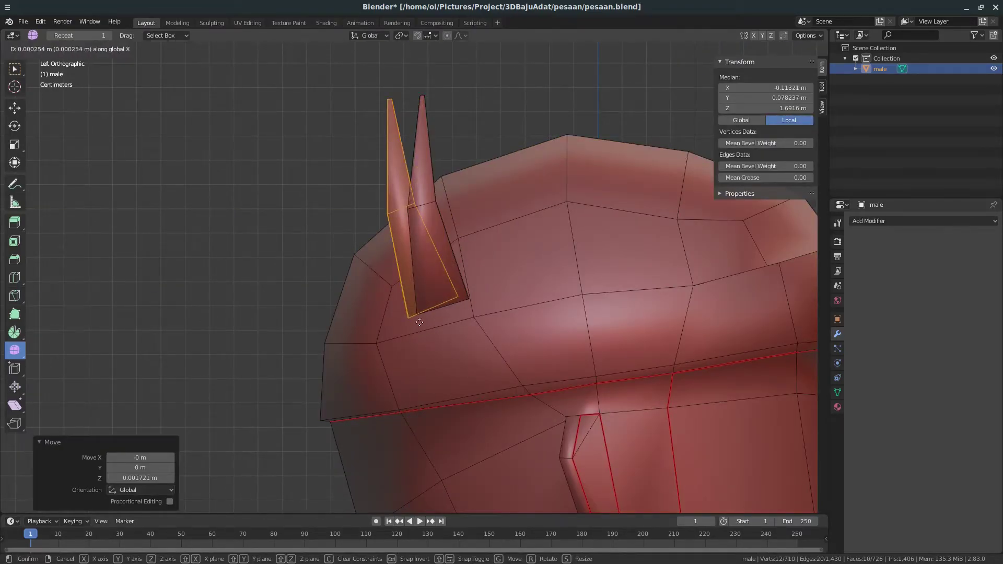
left_click(418, 264)
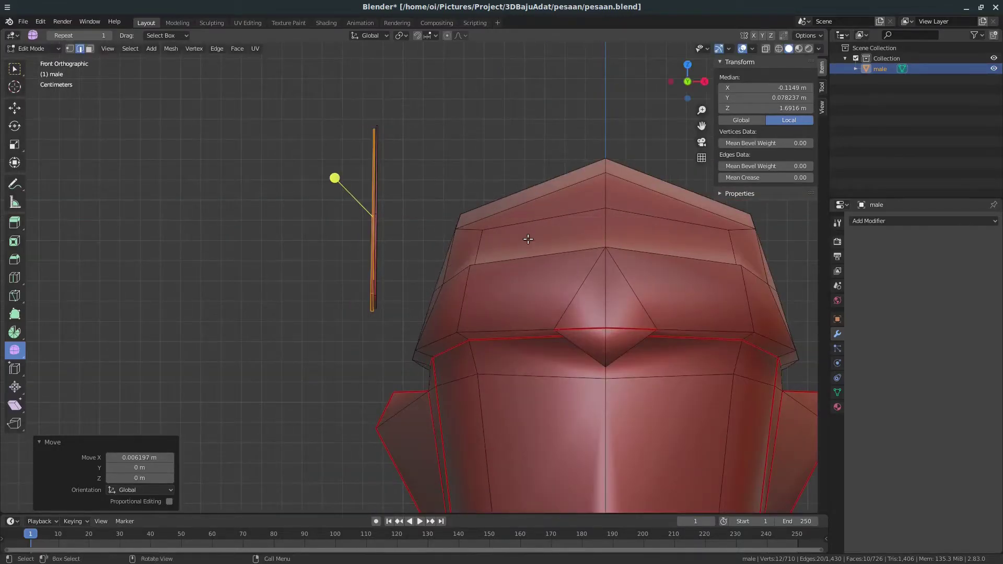
mouse_move(522, 251)
middle_mouse_down()
mouse_move(455, 260)
mouse_move(541, 278)
mouse_move(552, 293)
middle_mouse_up()
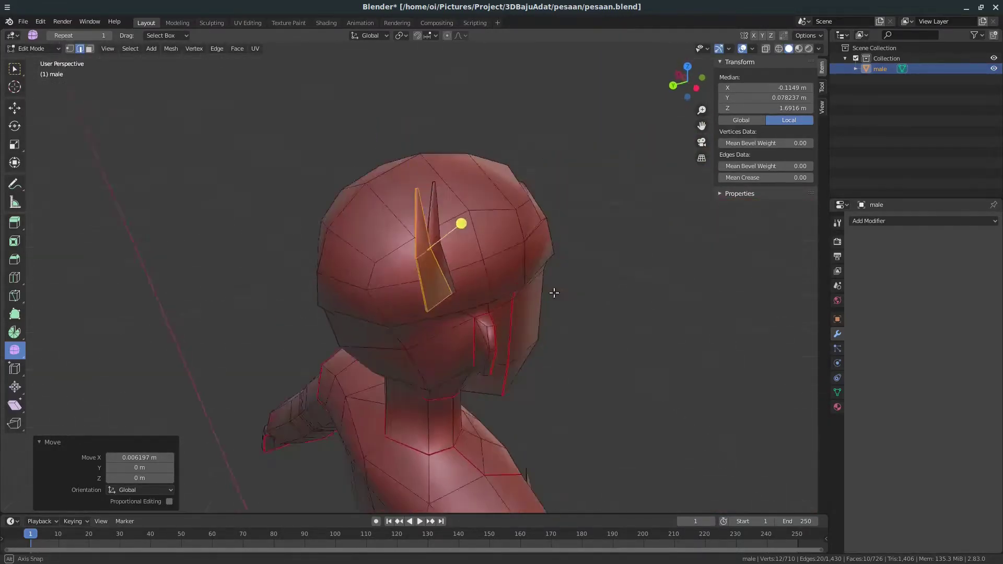
Duplicate a spike, move the copy left and widen it along X into a triangle.
key("shift+d")
left_click(678, 259)
key("KP_1")
key("g")
left_click(522, 277)
key("s")
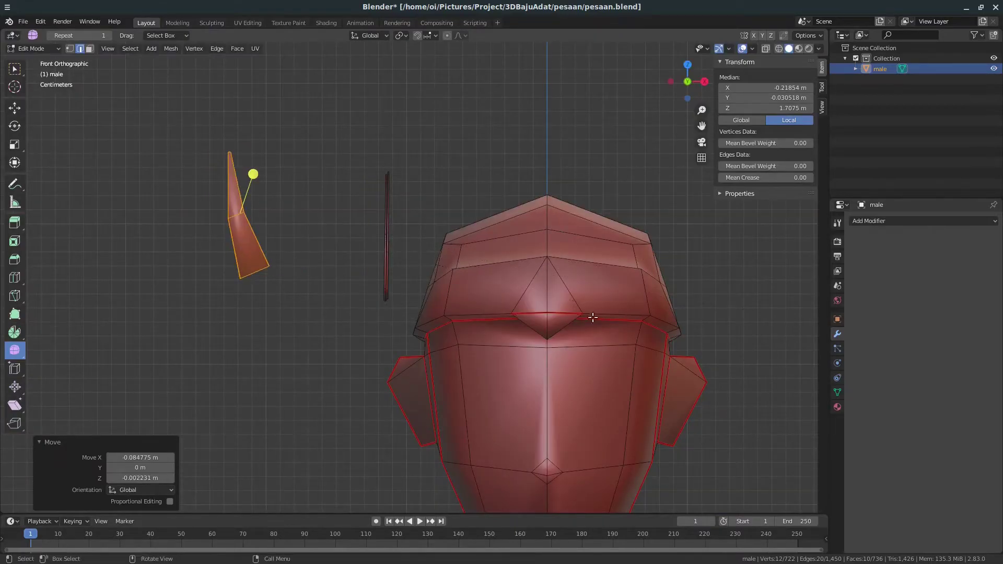
key("s")
key("x")
left_click(287, 294)
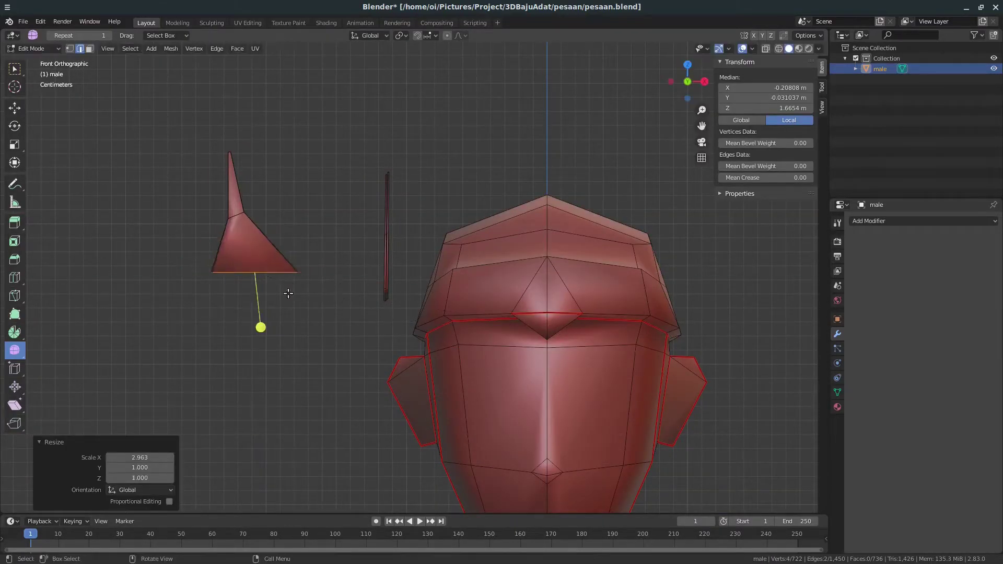
key("s")
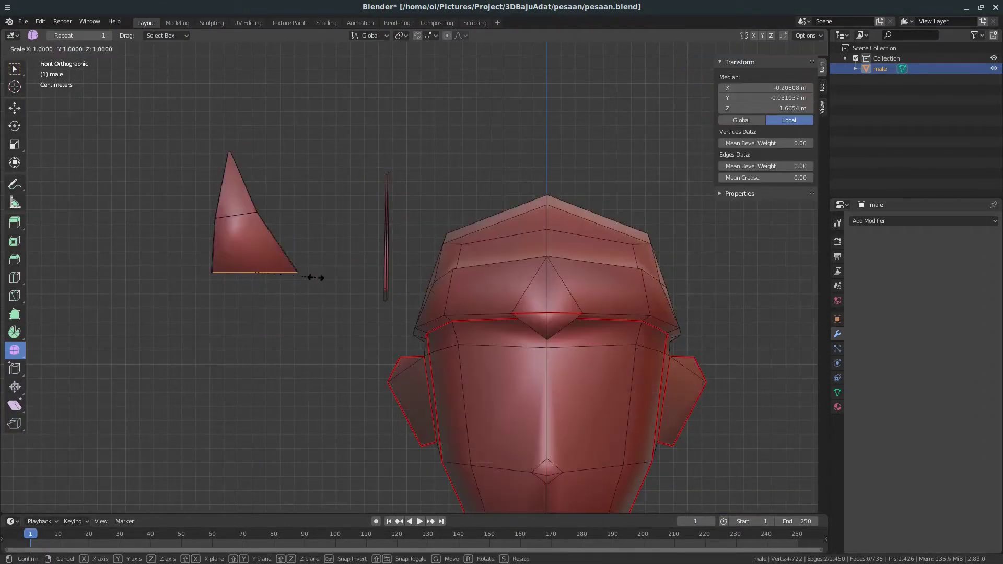
left_click(347, 306)
Select two corners of the triangle in vertex mode and move them to reshape it.
middle_click_drag(282, 324, 299, 155)
key("c")
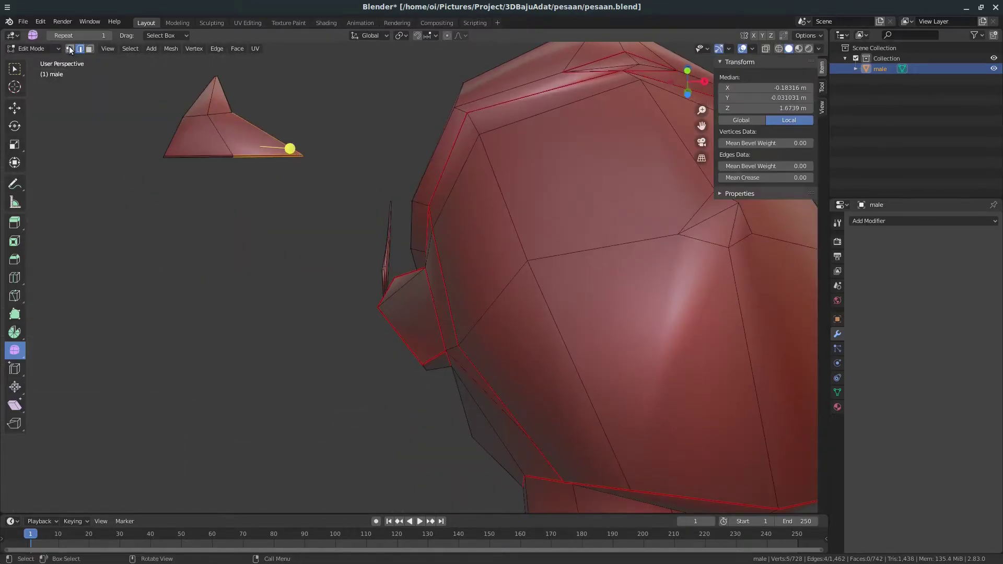
left_click(69, 49)
key("c")
left_click(201, 117)
scroll(546, 330, "down", 5)
key("g")
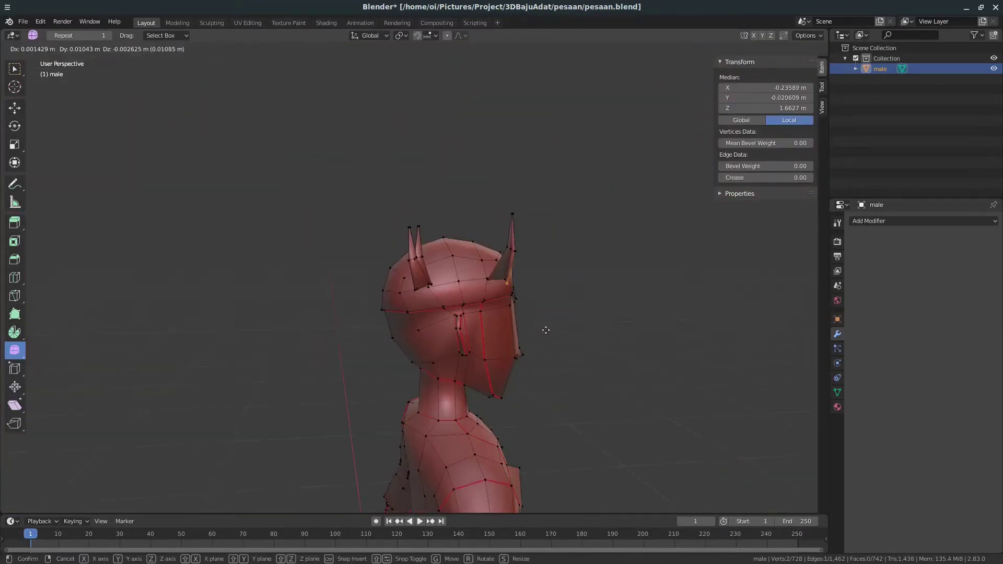
left_click(546, 330)
Move the triangular flap into place on the cap.
key("KP_7")
key("KP_1")
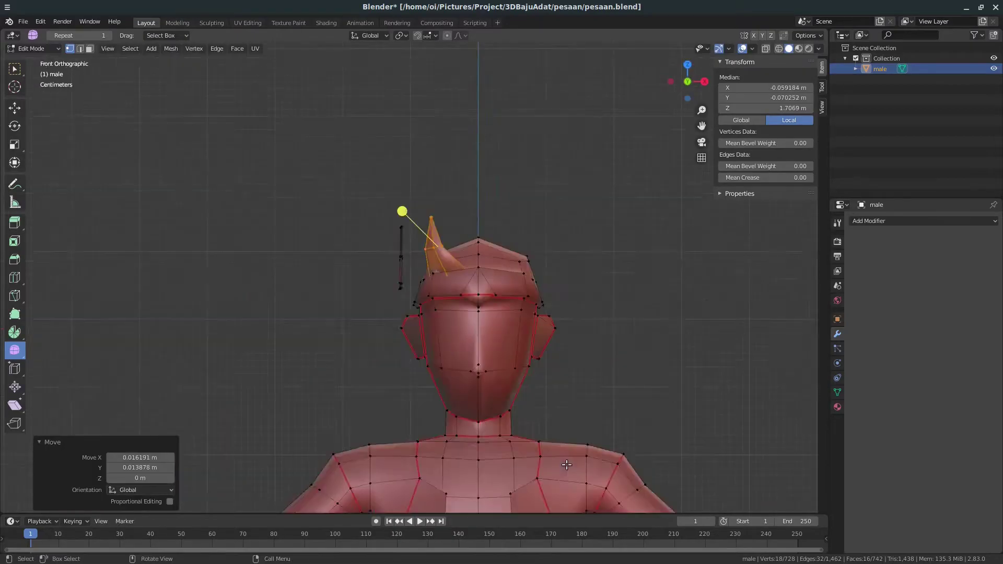
scroll(566, 465, "up", 3)
key("g")
left_click(329, 436)
middle_click_drag(329, 437, 470, 385)
Undo a stray change, check the triangle from several angles, and return to Object Mode.
key("z")
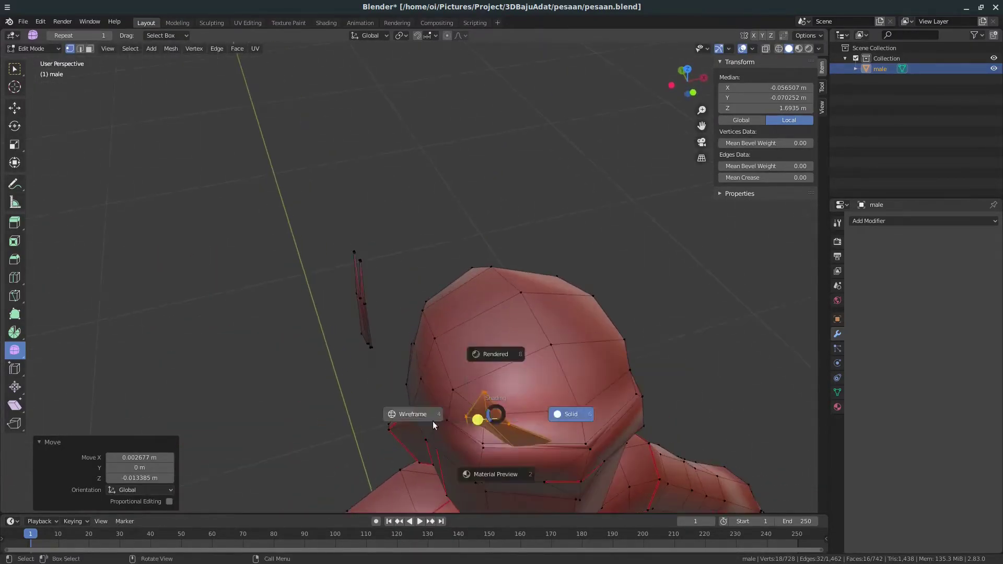
right_click(523, 407)
key("Escape")
key("ctrl+z")
key("KP_1")
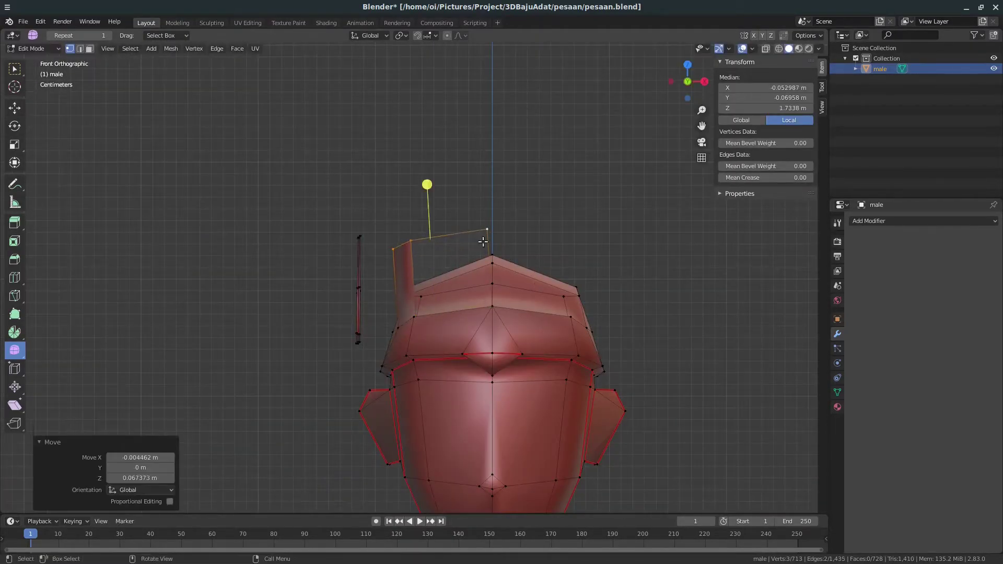
middle_click_drag(470, 278, 268, 485)
right_click(581, 387)
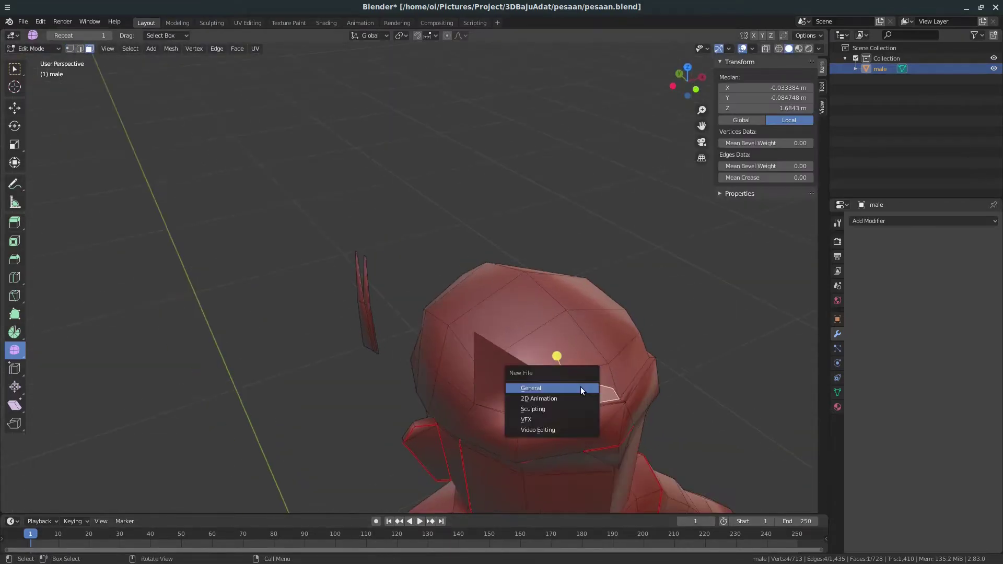
key("Escape")
key("Tab")
middle_click_drag(581, 387, 366, 261)
In Material Preview, select the twin spikes from above and shift them toward the cap's side.
left_click(799, 48)
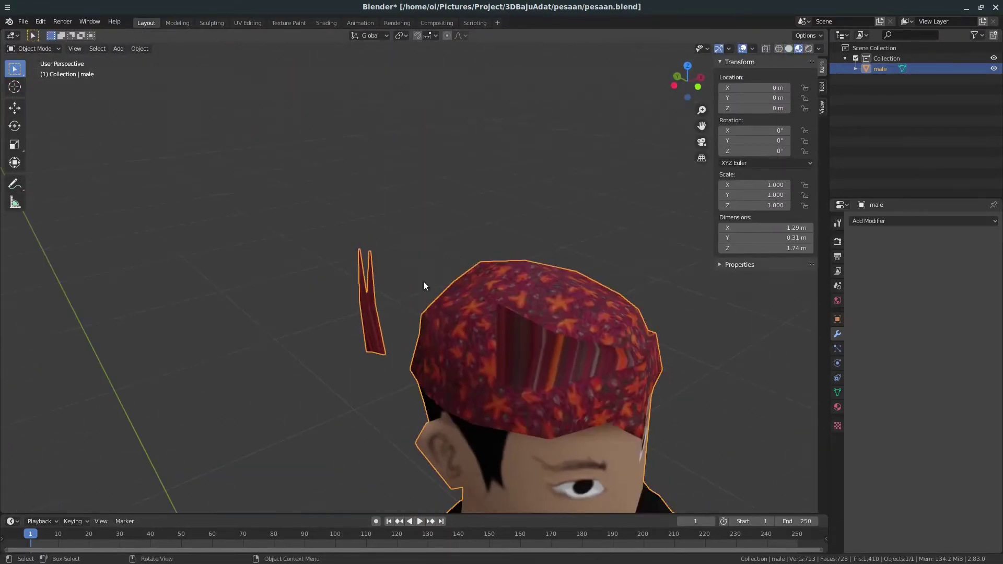
key("Tab")
key("ctrl+l")
key("KP_7")
key("g")
left_click(420, 369)
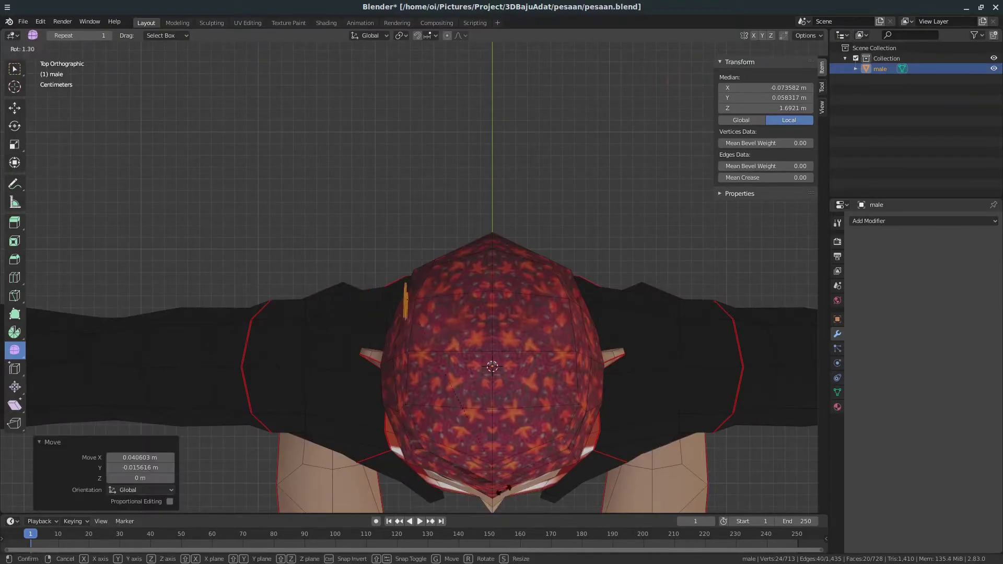
mouse_move(420, 369)
middle_mouse_down()
mouse_move(569, 393)
mouse_move(457, 261)
mouse_move(222, 226)
middle_mouse_up()
key("g")
left_click(590, 421)
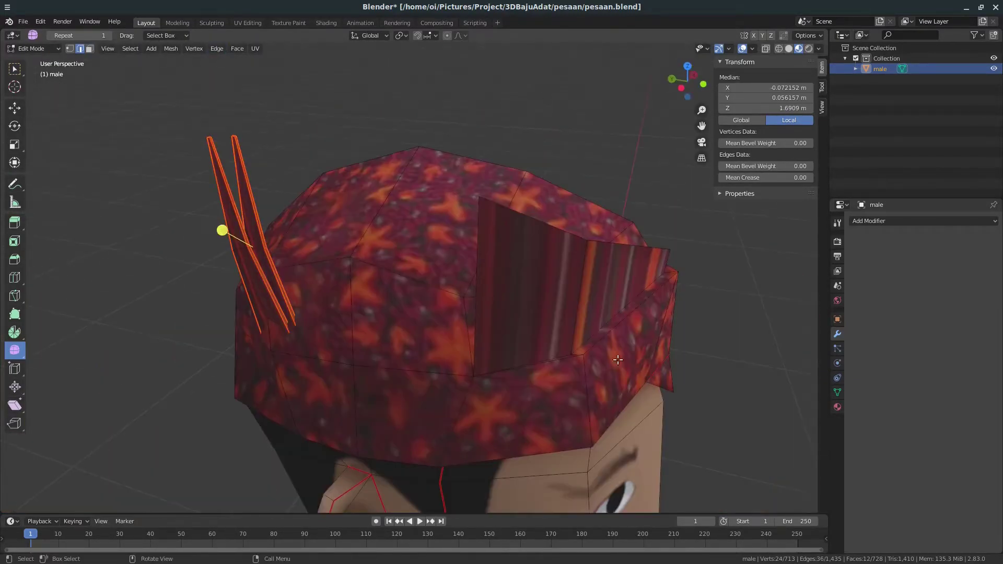
Select the triangular flap, try moving a nose vertex, then undo that change.
left_click(623, 307)
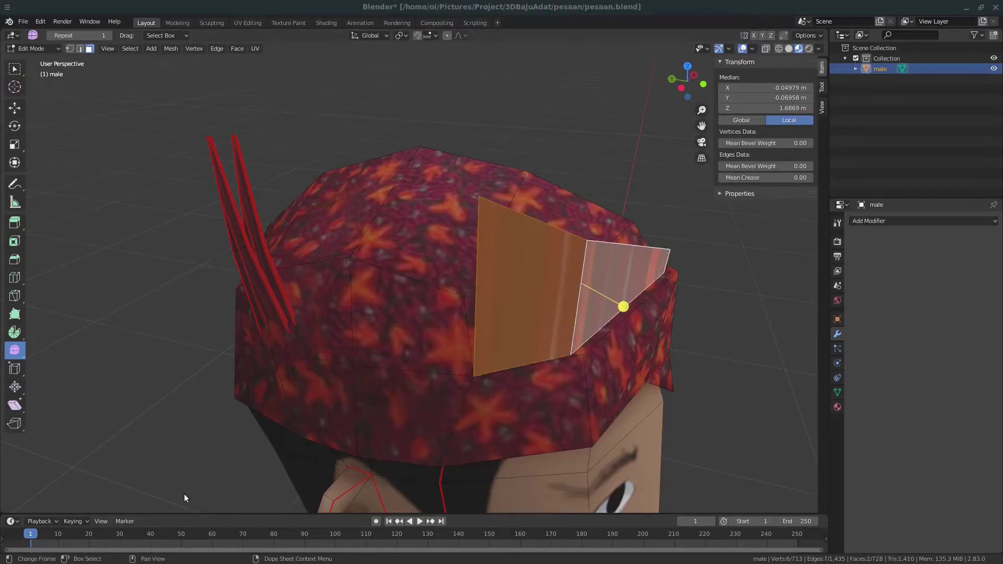
mouse_move(184, 497)
middle_mouse_down()
mouse_move(98, 314)
mouse_move(314, 343)
mouse_move(365, 417)
middle_mouse_up()
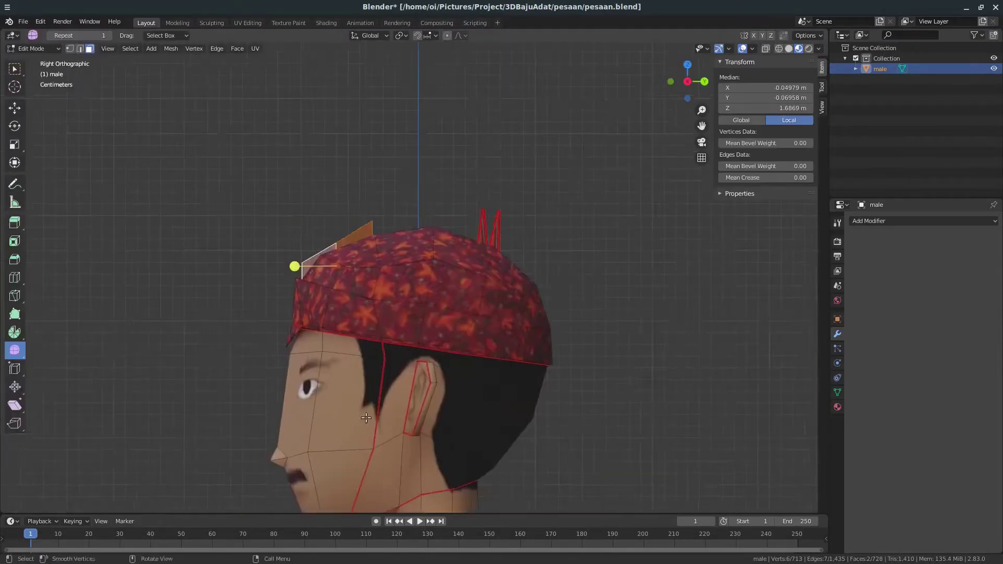
scroll(366, 417, "up", 4)
left_click(472, 242)
key("g")
left_click(440, 339)
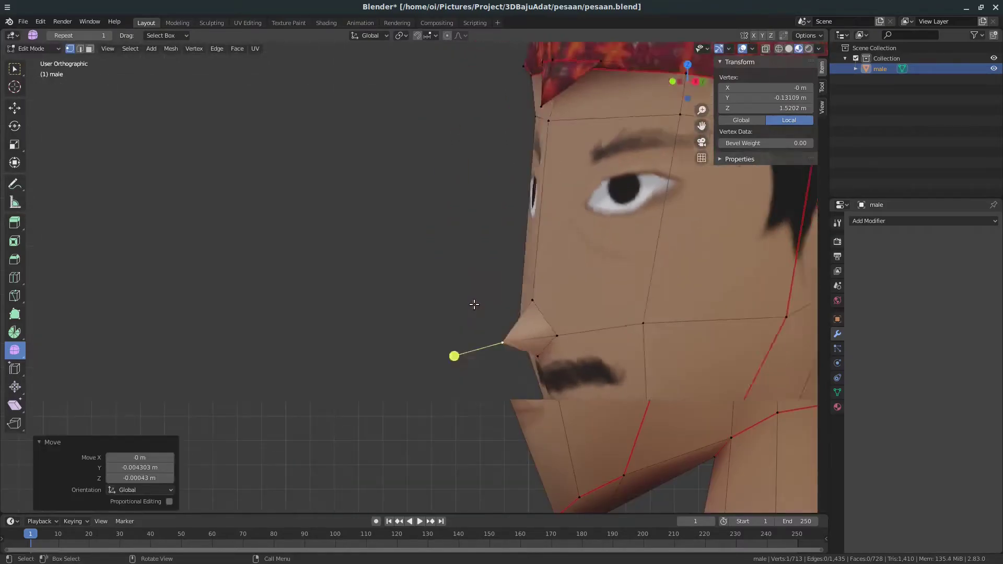
key("ctrl+z")
Select the triangular flap and spike faces in Edit Mode and switch to the UV Editing workspace.
key("Tab")
mouse_move(470, 313)
middle_mouse_down()
mouse_move(496, 340)
mouse_move(366, 313)
mouse_move(157, 303)
middle_mouse_up()
key("g")
key("Escape")
key("Tab")
left_click(397, 305, "shift")
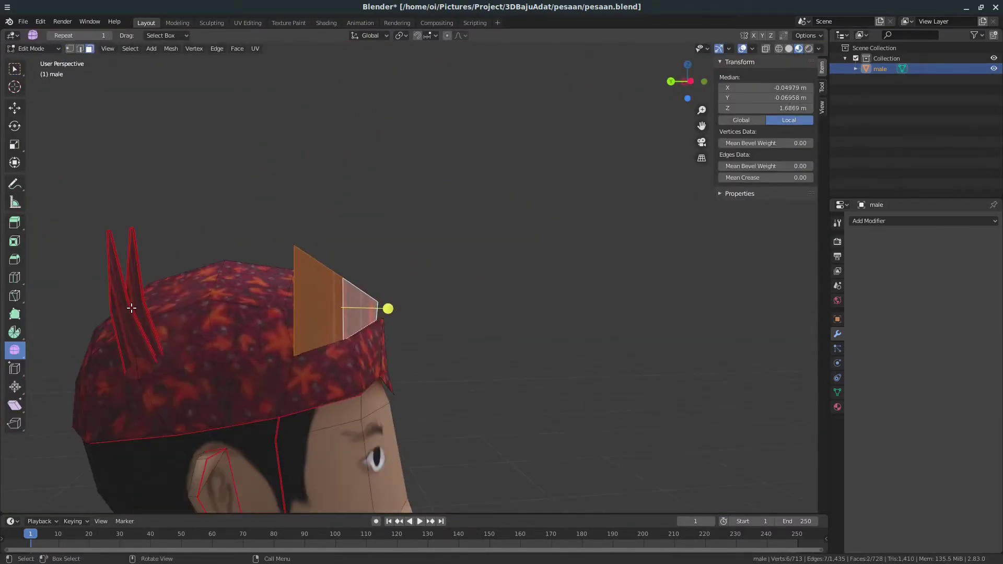
key("l")
left_click(247, 22)
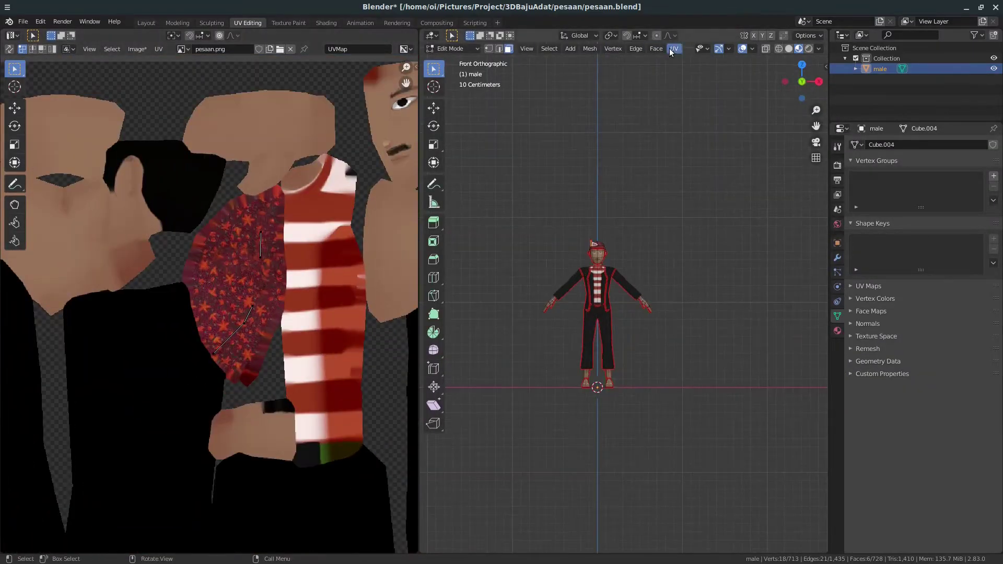
Move the ornament UVs onto the batik pattern and save pesaan.blend.
scroll(253, 226, "down", 4)
scroll(253, 227, "up", 8)
key("g")
left_click(314, 293)
scroll(671, 381, "up", 6)
key("Tab")
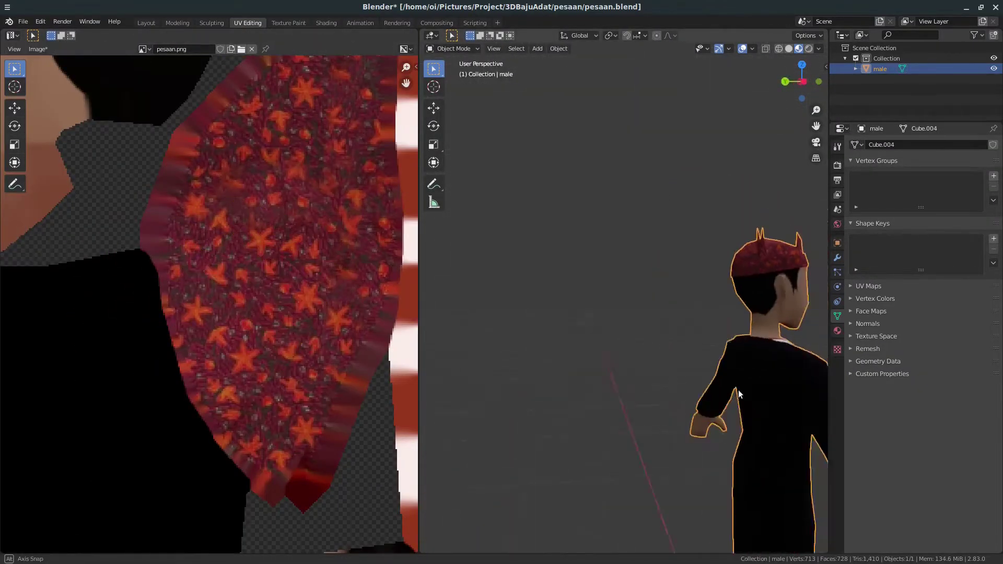
scroll(514, 253, "down", 5)
scroll(514, 254, "up", 2)
key("ctrl+s")
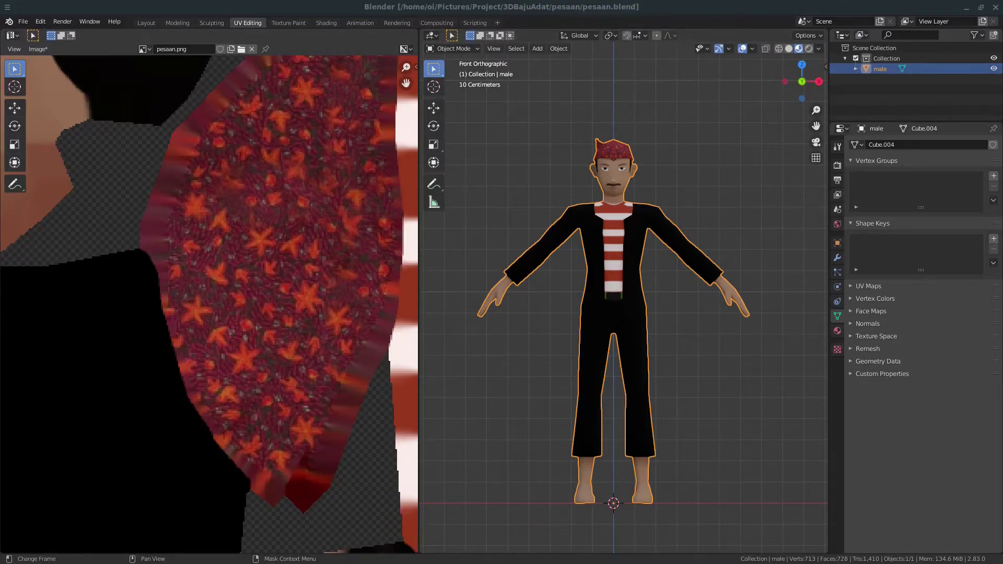
Save the pesaan.png texture image and switch to the Texture Paint workspace.
middle_click_drag(616, 335, 643, 347)
left_click(37, 48)
scroll(36, 62, "down", 2)
key("ctrl+s")
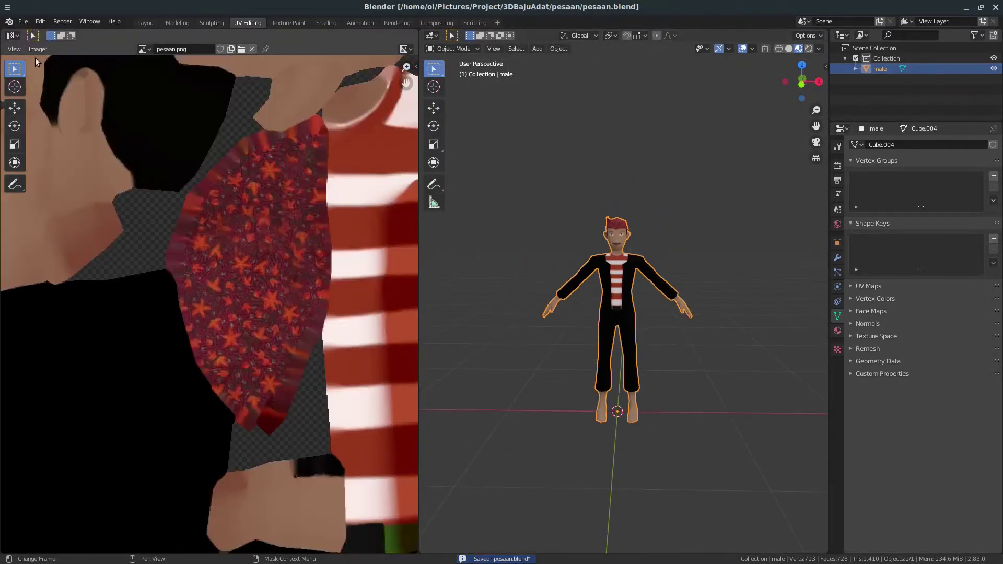
key("alt+s")
scroll(582, 306, "down", 1)
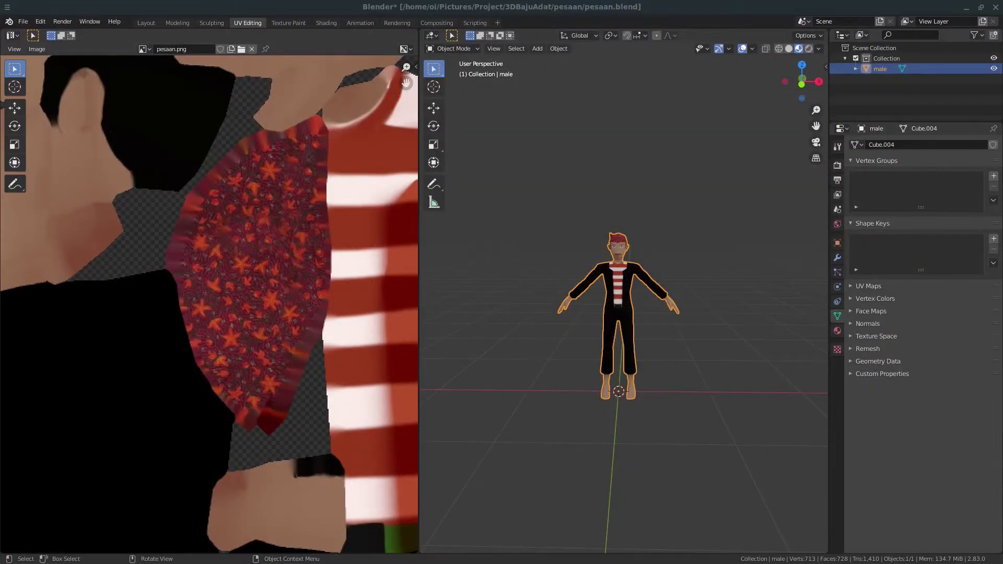
key("ctrl+Page_Up")
scroll(680, 426, "up", 3)
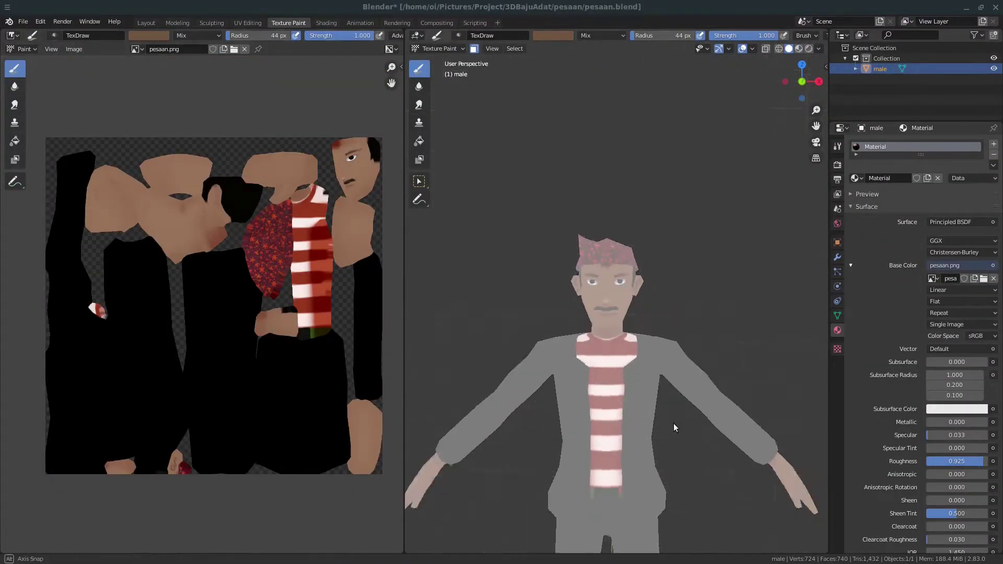
Set the brush to a light skin tone and paint over the raised upper arm.
mouse_move(674, 427)
middle_mouse_down()
mouse_move(667, 441)
mouse_move(679, 417)
mouse_move(643, 365)
mouse_move(657, 196)
mouse_move(550, 347)
mouse_move(582, 414)
mouse_move(633, 351)
mouse_move(693, 356)
mouse_move(712, 300)
mouse_move(608, 273)
mouse_move(574, 182)
middle_mouse_up()
left_click(553, 35)
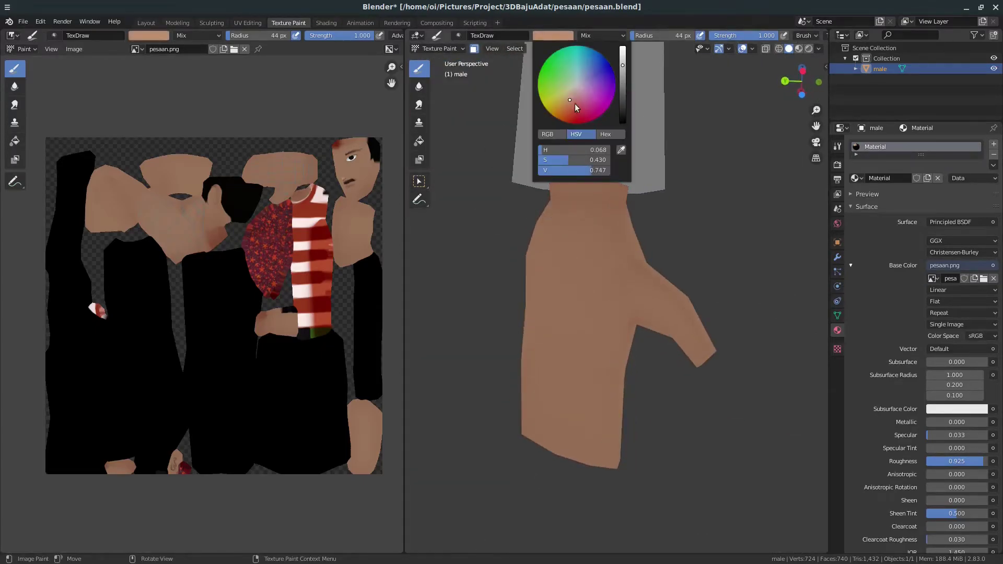
middle_click_drag(574, 327, 496, 505)
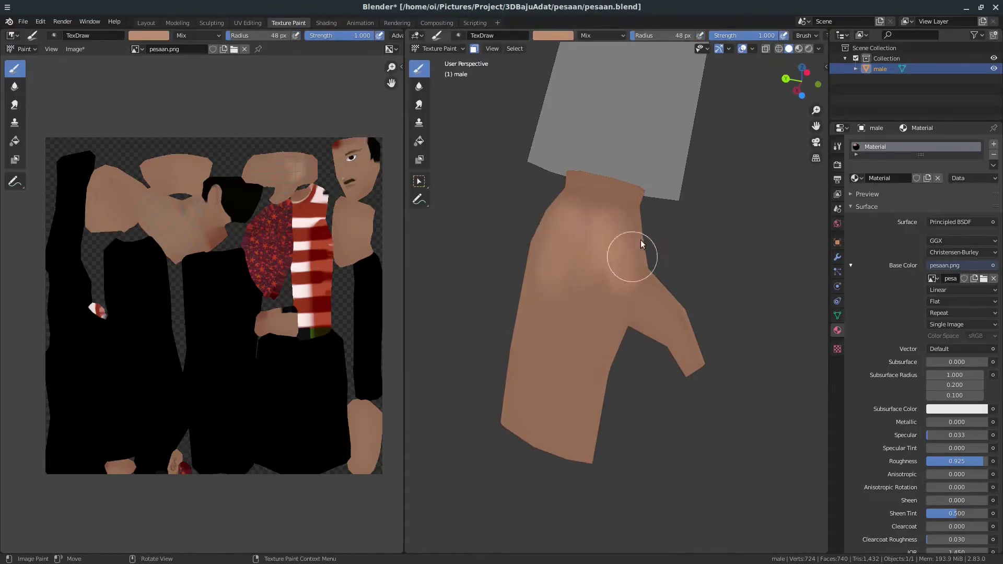
middle_click_drag(641, 239, 565, 305)
mouse_move(577, 262)
middle_mouse_down()
mouse_move(638, 321)
mouse_move(597, 314)
mouse_move(619, 410)
mouse_move(548, 329)
mouse_move(503, 306)
mouse_move(571, 387)
middle_mouse_up()
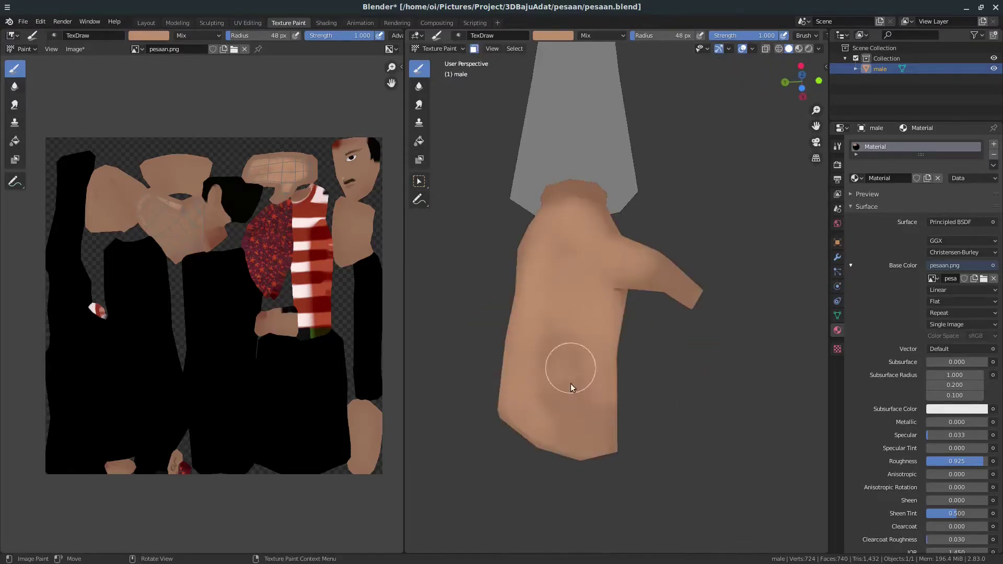
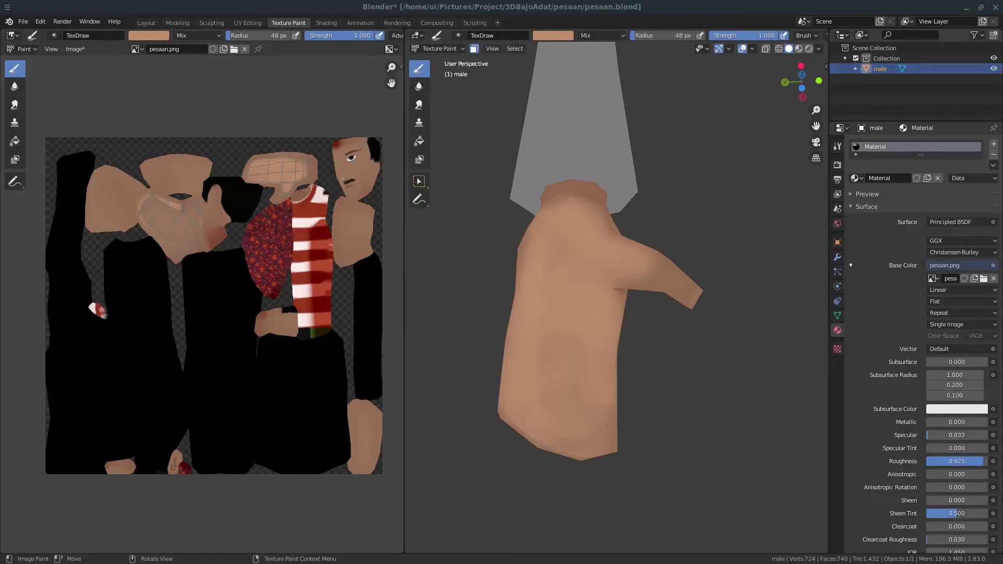
Check the brush colour and sample the skin colour from the character's hand.
mouse_move(475, 178)
middle_mouse_down()
mouse_move(571, 292)
mouse_move(618, 321)
mouse_move(562, 372)
mouse_move(505, 213)
mouse_move(533, 130)
middle_mouse_up()
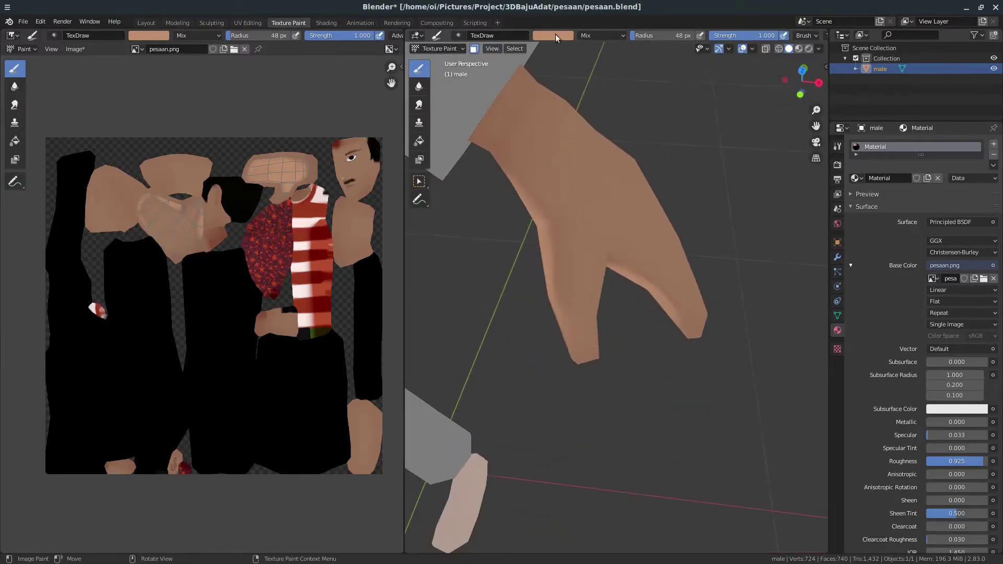
left_click(553, 35)
mouse_move(596, 157)
middle_mouse_down()
mouse_move(612, 183)
mouse_move(565, 302)
mouse_move(594, 319)
mouse_move(591, 350)
mouse_move(559, 264)
mouse_move(593, 365)
mouse_move(580, 366)
mouse_move(629, 381)
mouse_move(600, 406)
mouse_move(619, 346)
mouse_move(662, 357)
mouse_move(657, 279)
mouse_move(712, 358)
middle_mouse_up()
key("s")
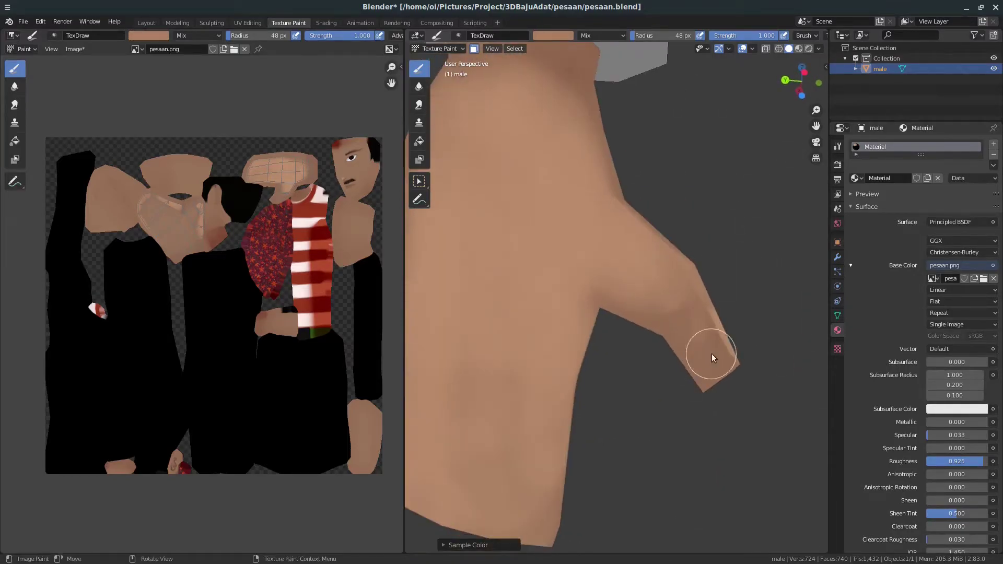
mouse_move(651, 308)
middle_mouse_down()
mouse_move(661, 355)
mouse_move(633, 352)
mouse_move(553, 138)
middle_mouse_up()
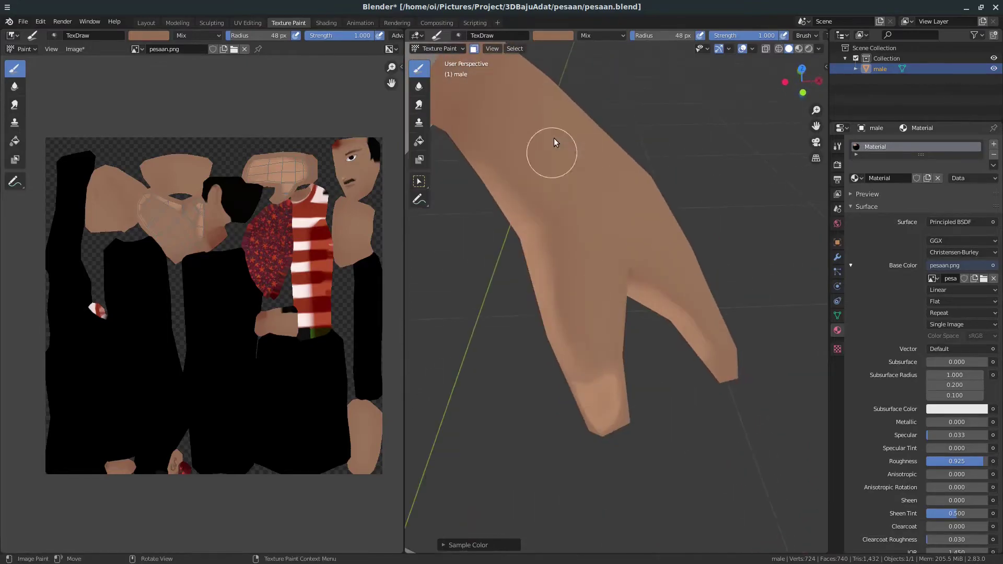
mouse_move(631, 83)
middle_mouse_down()
mouse_move(589, 339)
mouse_move(598, 322)
mouse_move(632, 307)
mouse_move(619, 327)
mouse_move(606, 314)
mouse_move(622, 296)
mouse_move(609, 313)
mouse_move(612, 297)
mouse_move(604, 323)
mouse_move(577, 325)
mouse_move(606, 335)
mouse_move(537, 352)
mouse_move(655, 279)
mouse_move(584, 280)
mouse_move(603, 312)
mouse_move(607, 293)
mouse_move(683, 230)
mouse_move(590, 418)
middle_mouse_up()
Set the brush radius to 10 px and darken the colour for the finger lines.
key("f")
left_click(606, 314)
key("shift+space")
key("shift+space")
right_click(614, 279)
left_click(624, 95)
middle_click_drag(625, 95, 615, 298)
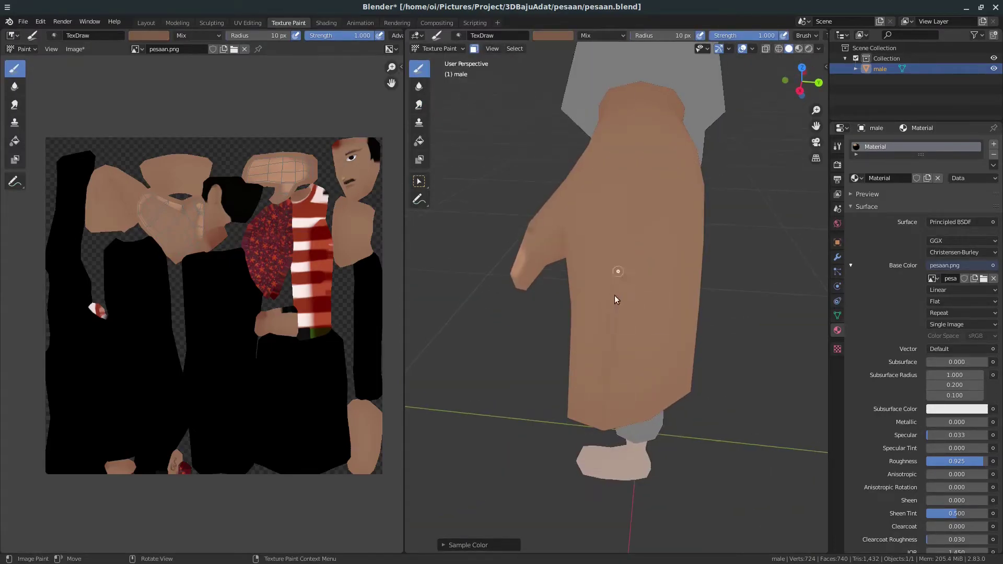
mouse_move(599, 410)
middle_mouse_down()
mouse_move(610, 287)
mouse_move(587, 365)
mouse_move(638, 312)
mouse_move(594, 409)
mouse_move(634, 369)
mouse_move(669, 298)
mouse_move(645, 350)
mouse_move(594, 335)
mouse_move(644, 386)
mouse_move(691, 268)
mouse_move(631, 336)
mouse_move(666, 320)
mouse_move(649, 290)
mouse_move(628, 333)
mouse_move(663, 198)
mouse_move(598, 264)
mouse_move(593, 296)
middle_mouse_up()
Blend the dark finger lines on the palm and back of the hand with the Smear brush.
middle_click_drag(669, 198, 603, 320)
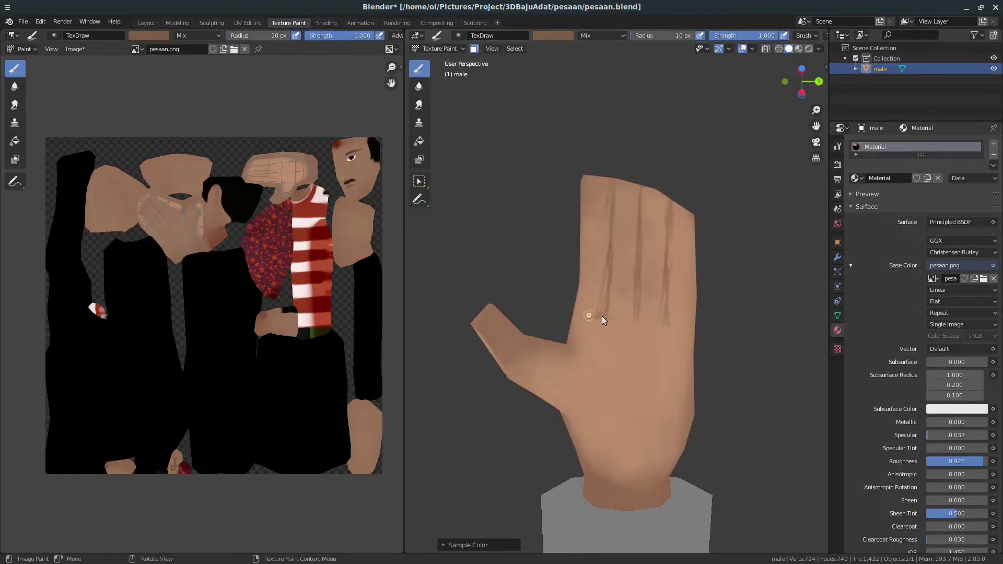
mouse_move(687, 324)
middle_mouse_down()
mouse_move(583, 343)
mouse_move(556, 320)
mouse_move(626, 302)
mouse_move(684, 344)
mouse_move(518, 152)
mouse_move(698, 208)
mouse_move(650, 326)
mouse_move(622, 304)
mouse_move(675, 306)
mouse_move(568, 390)
mouse_move(568, 333)
middle_mouse_up()
key("shift+space")
key("shift+space")
left_click(418, 104)
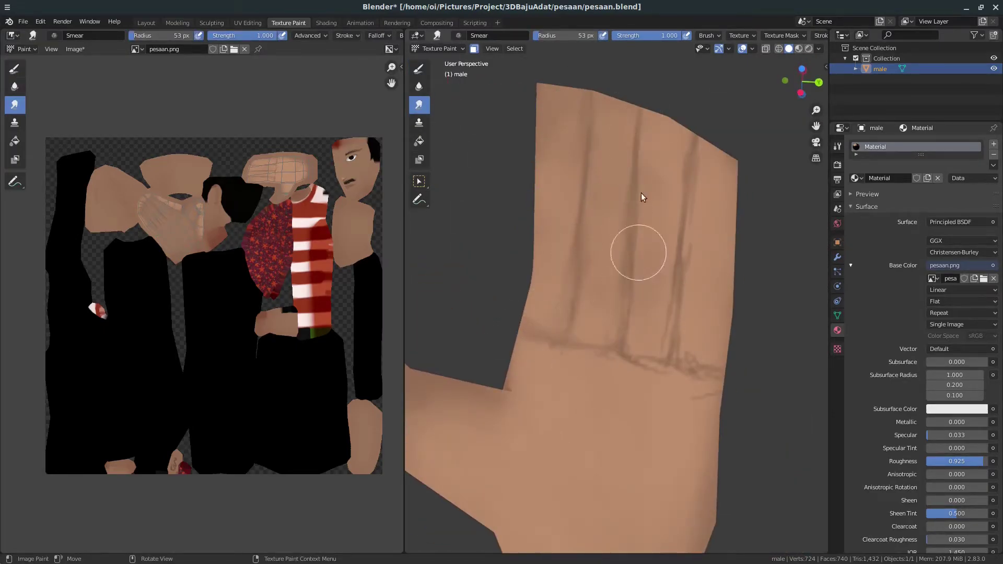
middle_click_drag(633, 230, 539, 296)
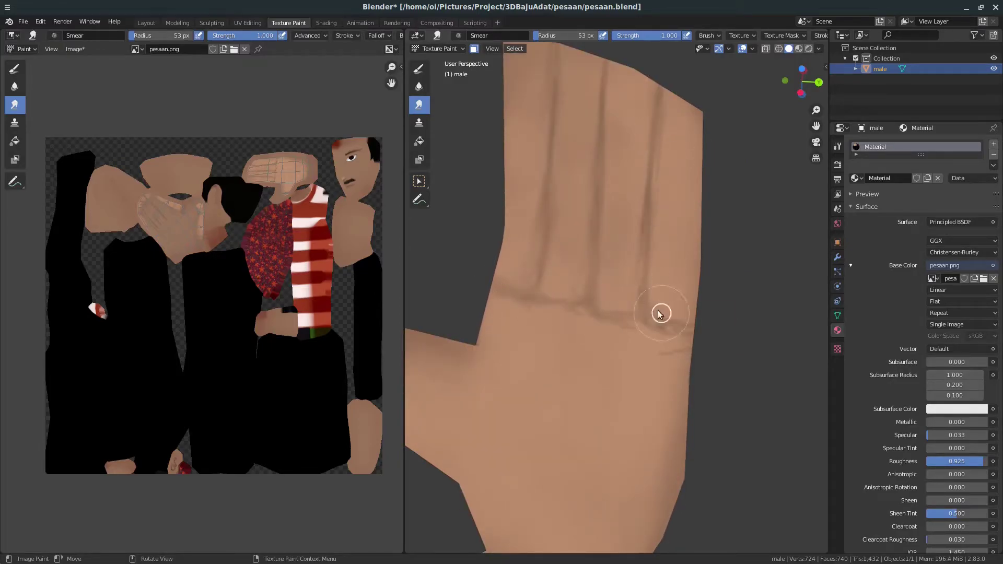
mouse_move(612, 326)
middle_mouse_down()
mouse_move(626, 381)
mouse_move(588, 356)
mouse_move(609, 301)
mouse_move(682, 284)
mouse_move(645, 258)
middle_mouse_up()
Return to TexDraw and sample skin tones from the arm and hand.
key("1")
key("s")
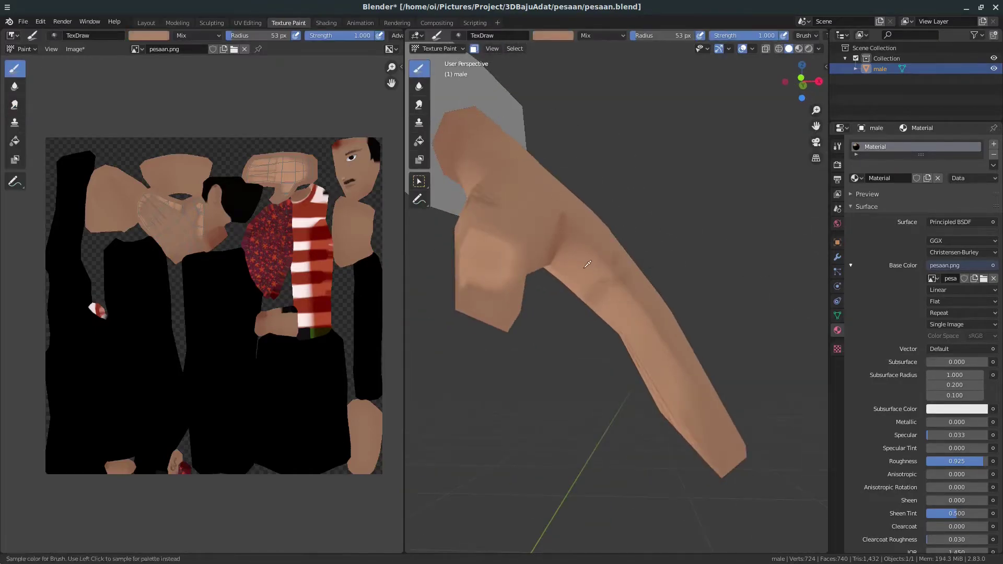
mouse_move(599, 292)
middle_mouse_down()
mouse_move(707, 217)
mouse_move(611, 278)
mouse_move(651, 291)
mouse_move(616, 312)
mouse_move(701, 258)
mouse_move(724, 194)
mouse_move(672, 293)
mouse_move(707, 280)
mouse_move(642, 361)
mouse_move(686, 324)
middle_mouse_up()
key("s")
mouse_move(627, 390)
middle_mouse_down()
mouse_move(718, 399)
mouse_move(600, 343)
mouse_move(660, 328)
mouse_move(674, 298)
mouse_move(725, 337)
mouse_move(689, 352)
mouse_move(608, 324)
middle_mouse_up()
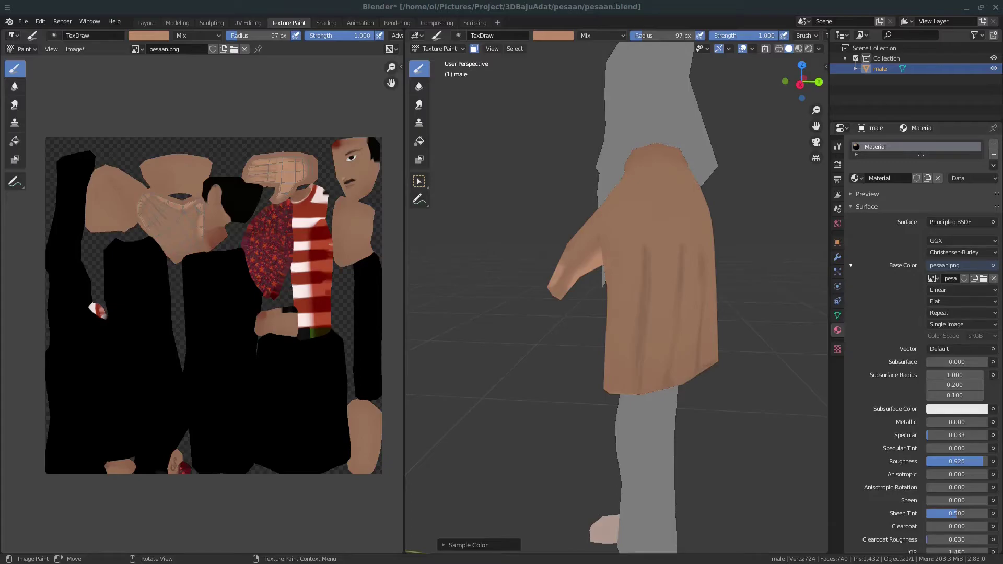
mouse_move(608, 324)
middle_mouse_down()
mouse_move(660, 280)
mouse_move(599, 317)
middle_mouse_up()
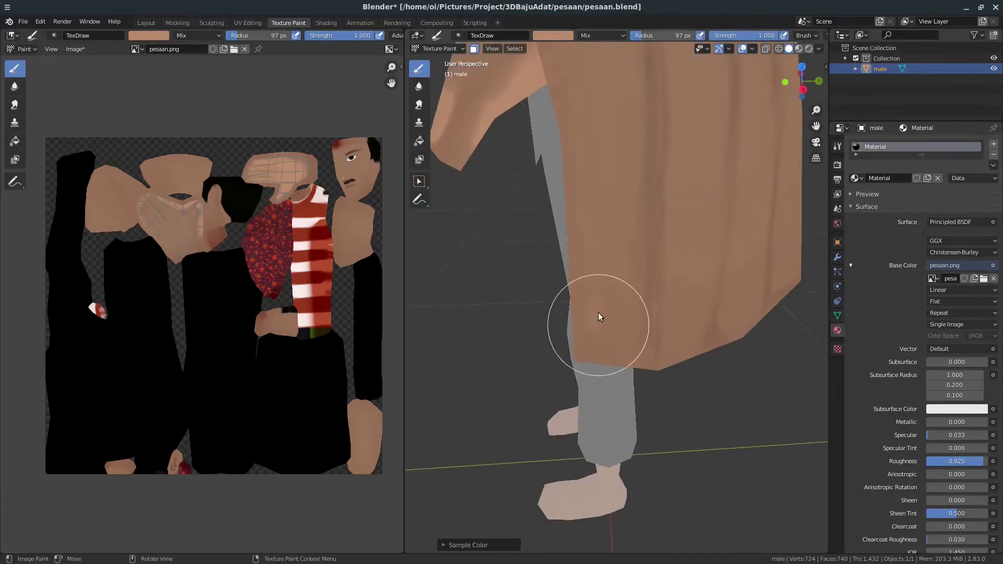
mouse_move(603, 270)
middle_mouse_down()
mouse_move(584, 260)
mouse_move(573, 292)
mouse_move(621, 284)
mouse_move(666, 292)
mouse_move(713, 340)
mouse_move(635, 276)
mouse_move(553, 331)
mouse_move(517, 338)
mouse_move(600, 299)
mouse_move(523, 288)
mouse_move(530, 230)
middle_mouse_up()
key("Tab")
key("Tab")
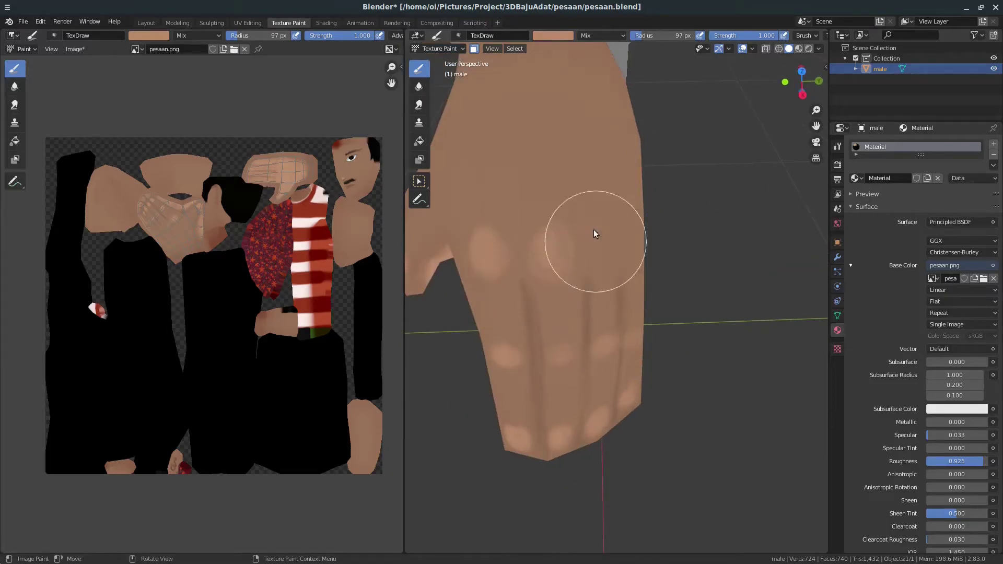
Sample another hand skin tone and shrink the brush to about half size.
mouse_move(594, 233)
middle_mouse_down()
mouse_move(616, 240)
mouse_move(519, 314)
mouse_move(735, 297)
mouse_move(583, 314)
mouse_move(634, 339)
mouse_move(481, 312)
middle_mouse_up()
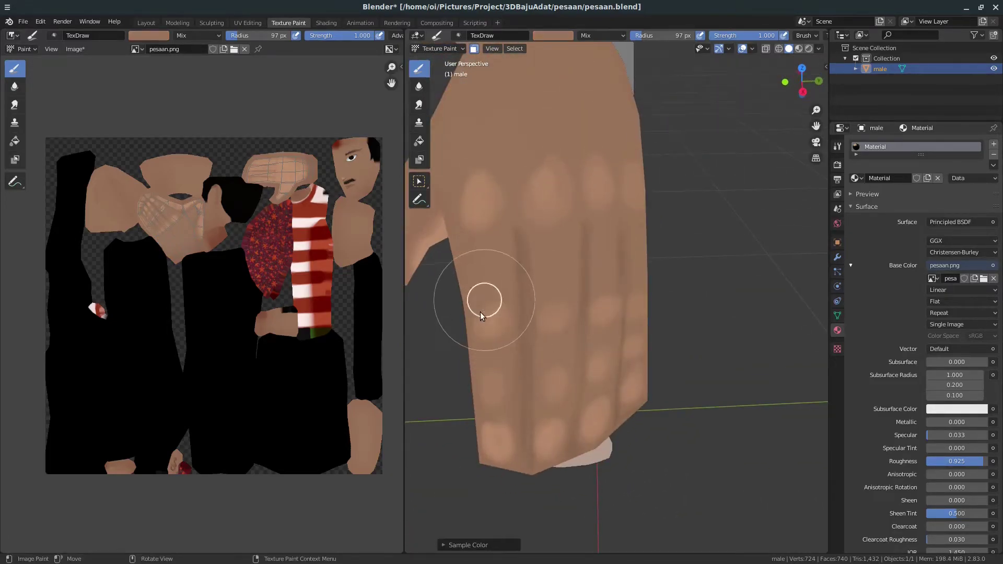
mouse_move(492, 177)
middle_mouse_down()
mouse_move(518, 284)
mouse_move(541, 223)
mouse_move(551, 233)
mouse_move(532, 318)
mouse_move(551, 385)
mouse_move(565, 276)
mouse_move(719, 227)
mouse_move(688, 36)
middle_mouse_up()
key("s")
left_click_drag(688, 35, 668, 35)
mouse_move(627, 167)
middle_mouse_down()
mouse_move(596, 238)
mouse_move(533, 299)
mouse_move(634, 120)
middle_mouse_up()
middle_click_drag(570, 282, 551, 267)
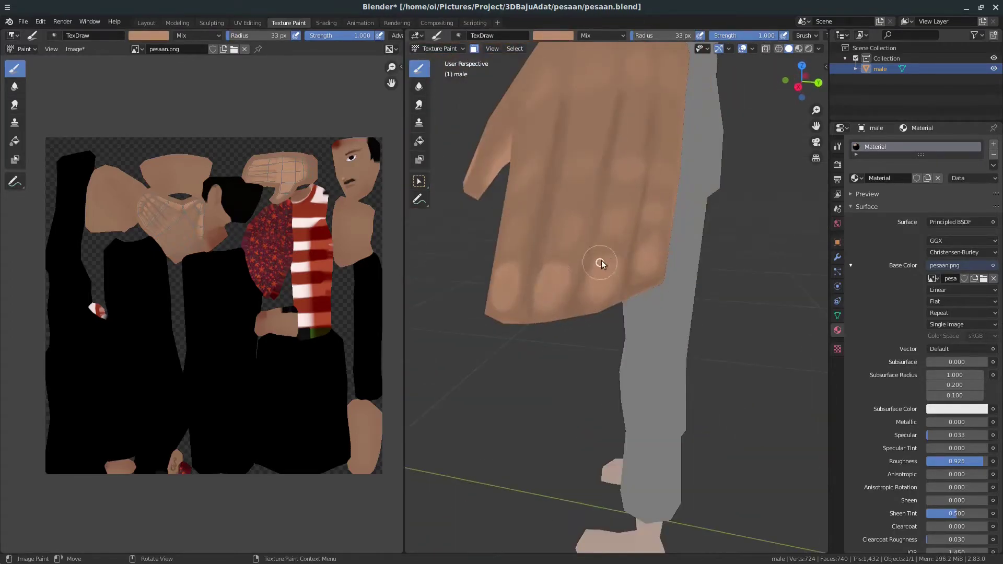
mouse_move(658, 256)
middle_mouse_down()
mouse_move(690, 376)
mouse_move(564, 248)
mouse_move(590, 229)
mouse_move(656, 125)
mouse_move(617, 266)
middle_mouse_up()
Sample skin colours from the hand and palm and paint light knuckle patches.
key("s")
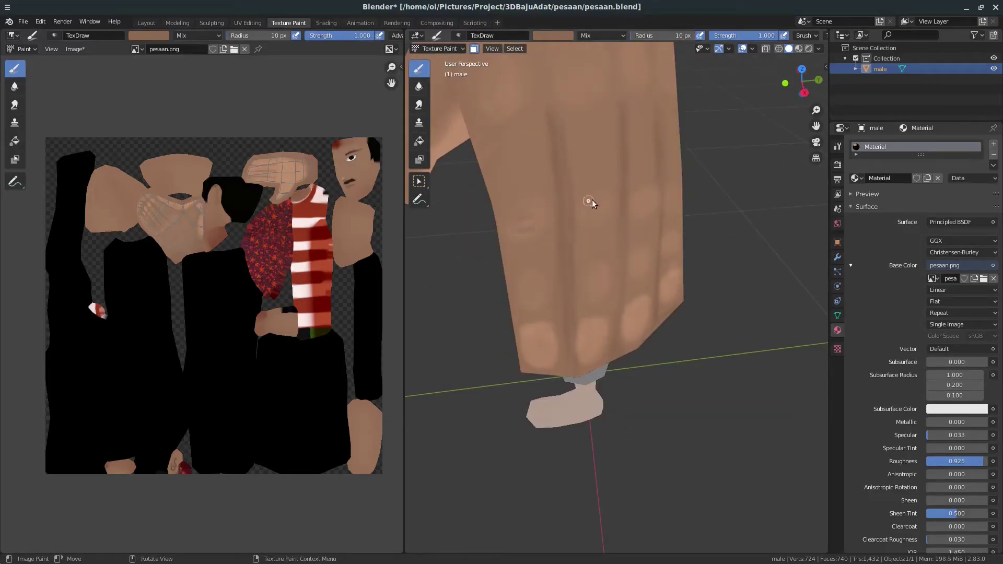
middle_click_drag(592, 202, 593, 221)
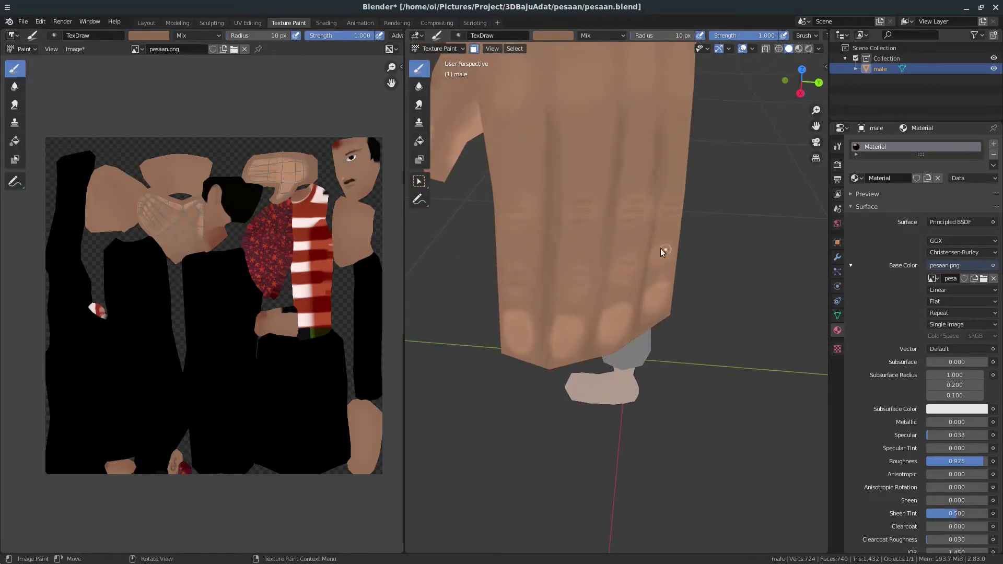
mouse_move(661, 248)
middle_mouse_down()
mouse_move(531, 242)
mouse_move(558, 188)
mouse_move(544, 208)
mouse_move(634, 190)
mouse_move(579, 197)
mouse_move(653, 205)
mouse_move(657, 259)
middle_mouse_up()
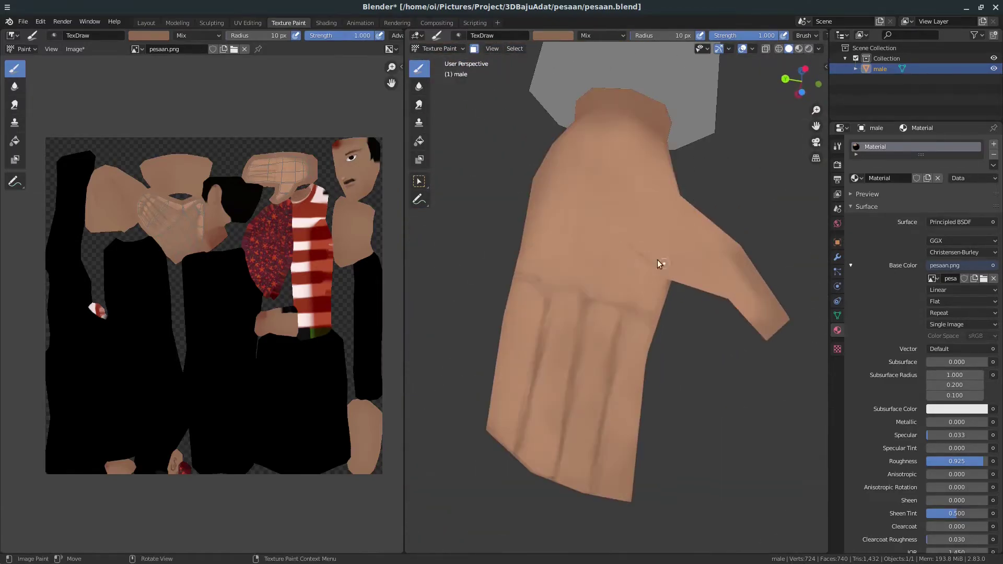
mouse_move(542, 241)
middle_mouse_down()
mouse_move(634, 164)
mouse_move(598, 259)
mouse_move(604, 267)
middle_mouse_up()
key("s")
scroll(625, 253, "up", 2)
scroll(569, 236, "down", 3)
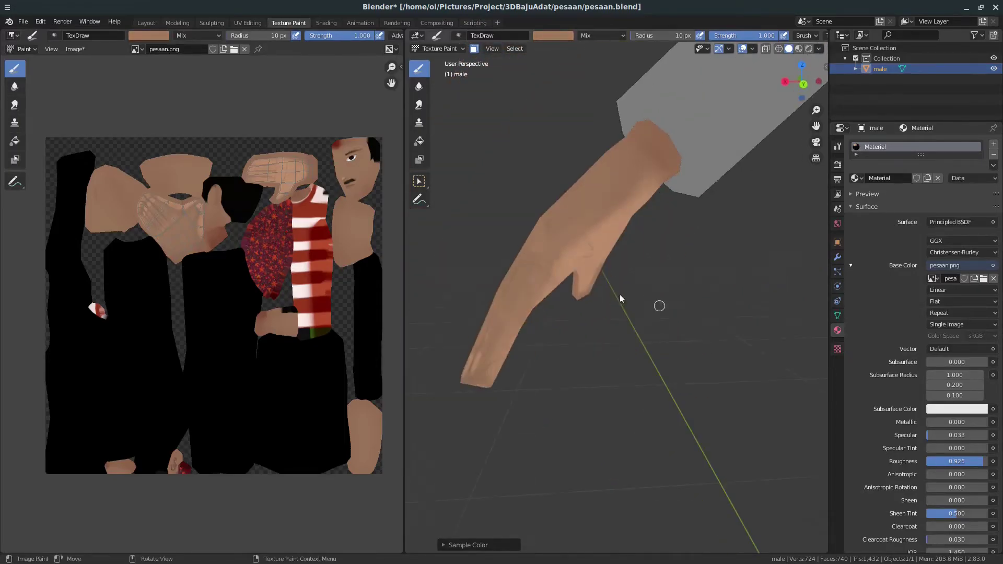
scroll(619, 293, "up", 3)
Smear the palm lines, then paint arm shading with an enlarged TexDraw brush.
left_click(418, 104)
scroll(599, 190, "up", 3)
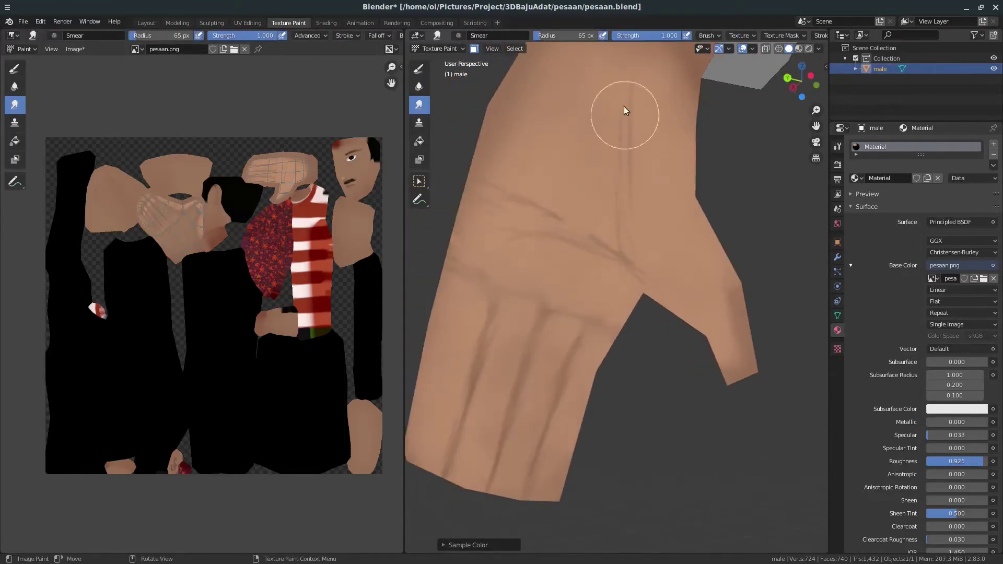
mouse_move(625, 110)
middle_mouse_down()
mouse_move(633, 267)
mouse_move(613, 233)
mouse_move(646, 293)
mouse_move(604, 256)
mouse_move(632, 236)
mouse_move(648, 307)
mouse_move(611, 340)
mouse_move(628, 352)
mouse_move(586, 410)
mouse_move(535, 320)
mouse_move(552, 274)
mouse_move(669, 221)
mouse_move(685, 363)
mouse_move(640, 270)
mouse_move(558, 393)
mouse_move(598, 261)
mouse_move(675, 204)
mouse_move(601, 206)
mouse_move(478, 181)
mouse_move(607, 127)
middle_mouse_up()
key("s")
mouse_move(615, 232)
middle_mouse_down()
mouse_move(554, 171)
mouse_move(596, 111)
mouse_move(586, 217)
middle_mouse_up()
key("f")
mouse_move(648, 155)
middle_mouse_down()
mouse_move(600, 273)
mouse_move(688, 230)
mouse_move(526, 331)
mouse_move(641, 283)
mouse_move(613, 230)
middle_mouse_up()
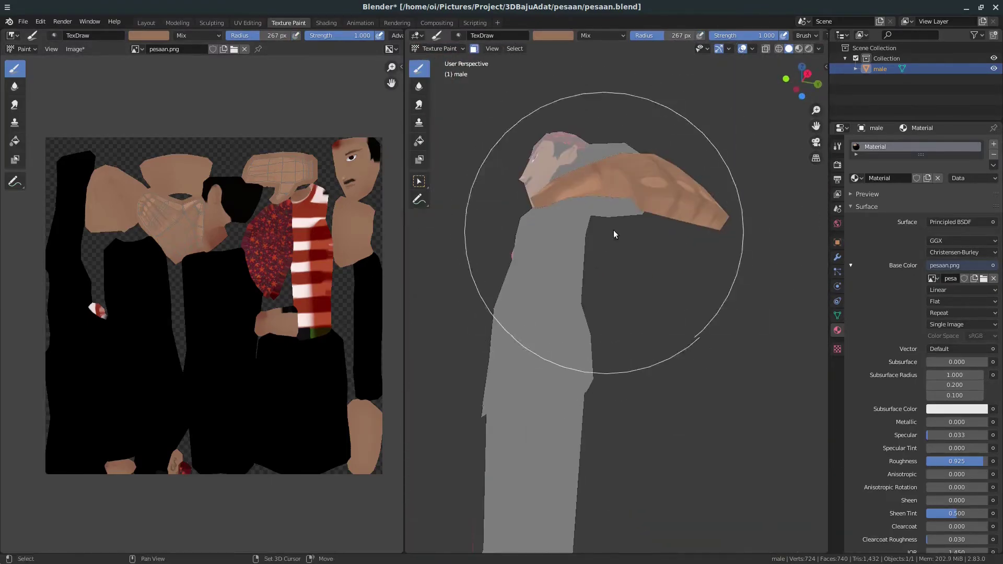
Smear the hand again at 80 px and show the whole character in front view.
key("f")
left_click(631, 87)
scroll(517, 148, "up", 4)
mouse_move(554, 238)
middle_mouse_down()
mouse_move(606, 168)
mouse_move(626, 245)
mouse_move(591, 174)
mouse_move(636, 330)
mouse_move(606, 421)
mouse_move(535, 364)
middle_mouse_up()
scroll(547, 372, "up", 3)
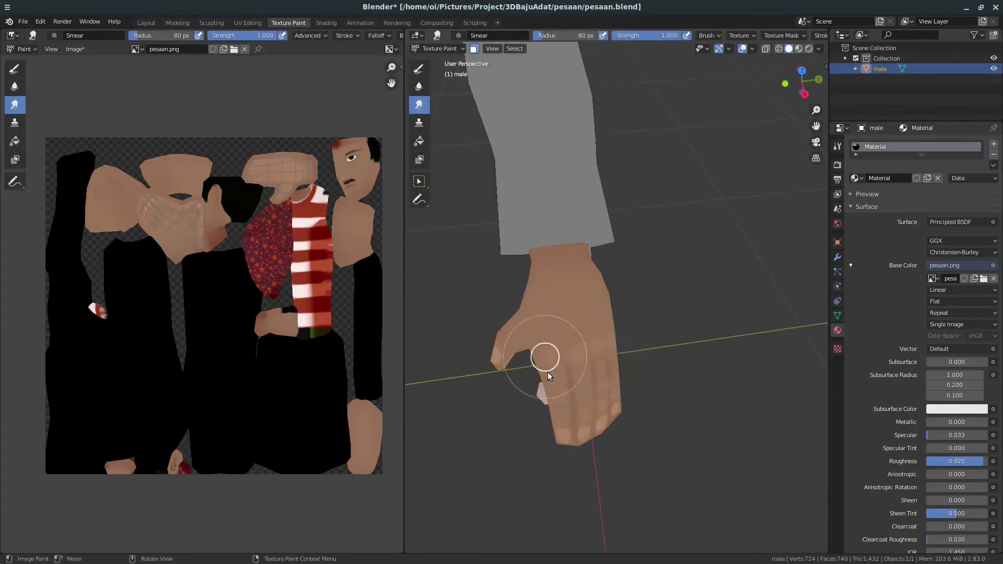
middle_click_drag(600, 350, 538, 400)
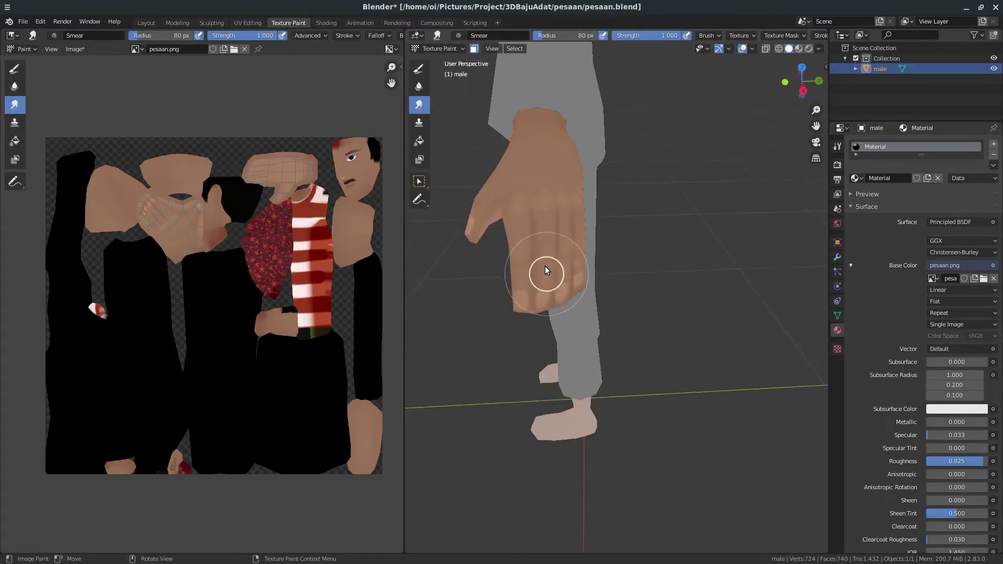
scroll(544, 265, "down", 10)
middle_click_drag(679, 337, 691, 308)
key("KP_1")
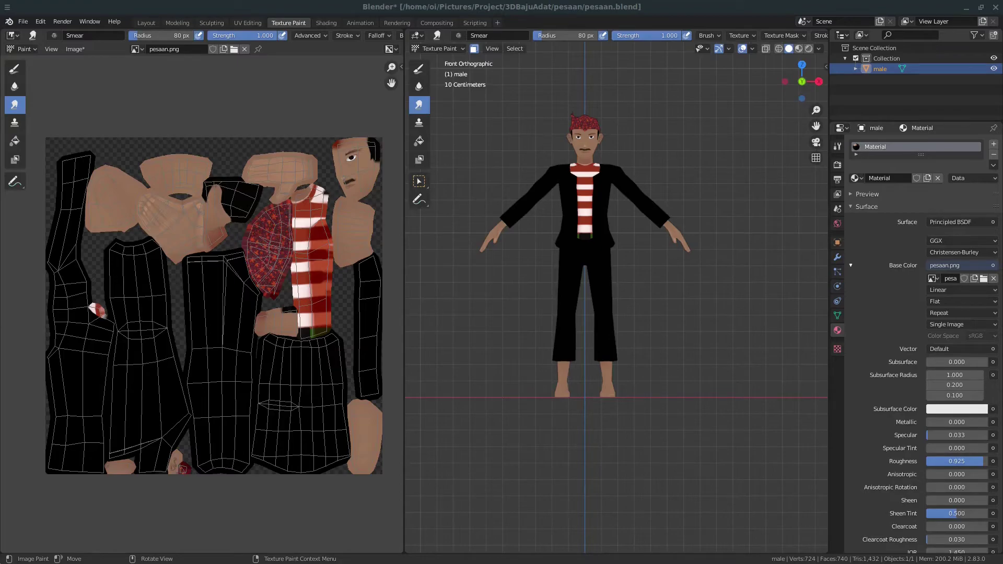
Frame the trouser legs from the front, enter Edit Mode, and circle-select the leg faces.
middle_click_drag(616, 261, 601, 292)
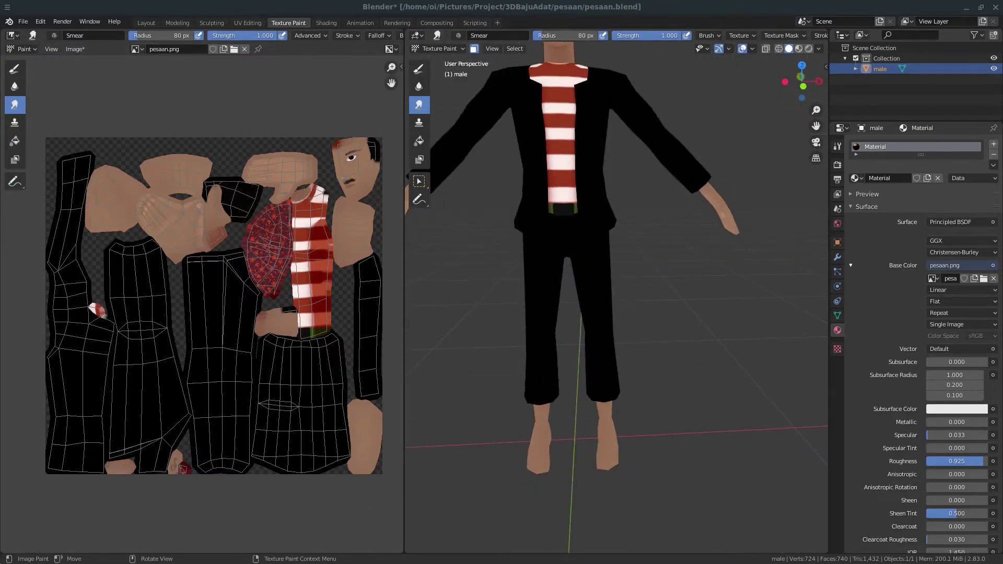
scroll(585, 308, "down", 4)
scroll(582, 275, "down", 3)
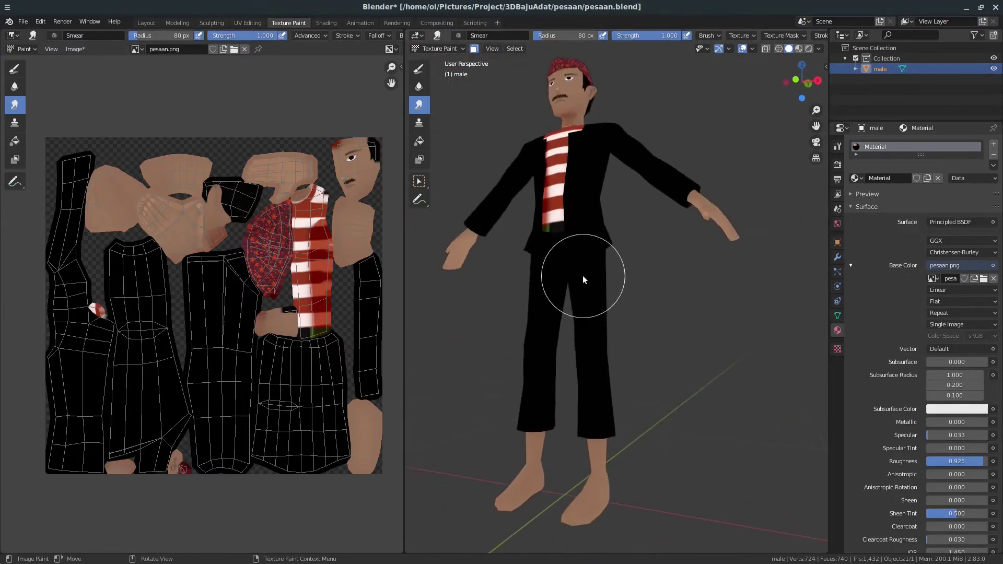
key("KP_1")
scroll(583, 280, "up", 5)
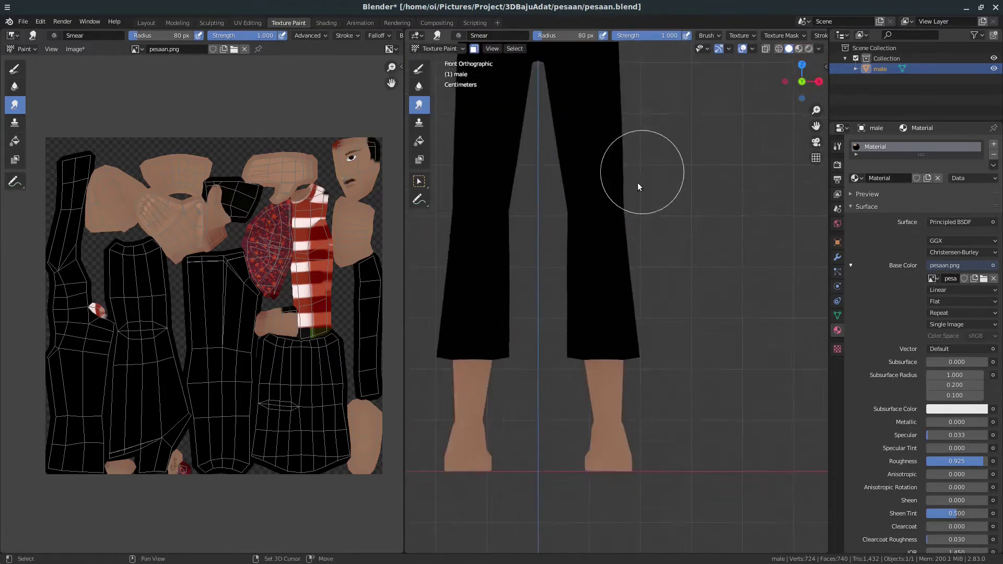
middle_click_drag(638, 190, 629, 316)
key("Tab")
key("Tab")
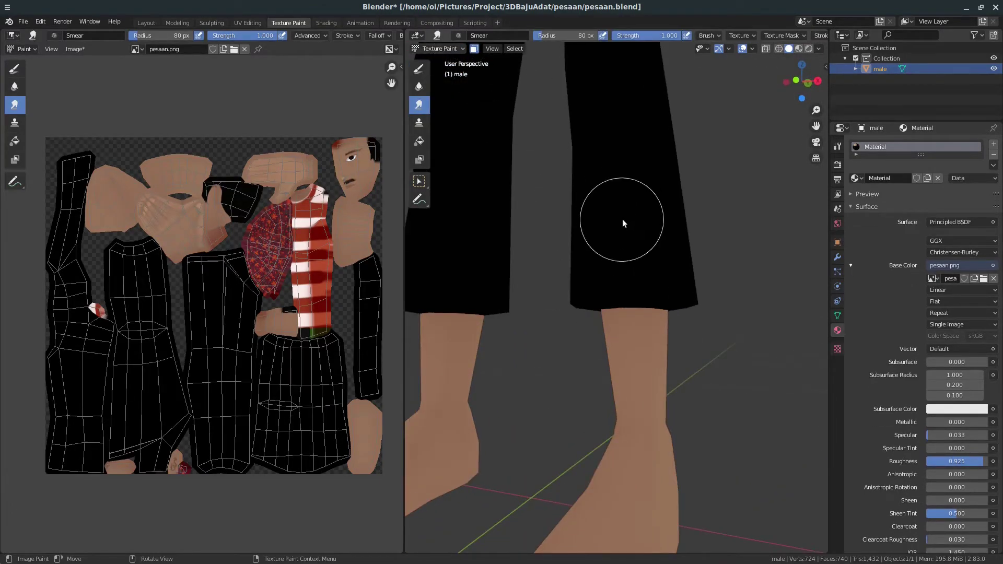
mouse_move(622, 218)
middle_mouse_down()
mouse_move(631, 270)
mouse_move(566, 269)
mouse_move(519, 290)
middle_mouse_up()
key("c")
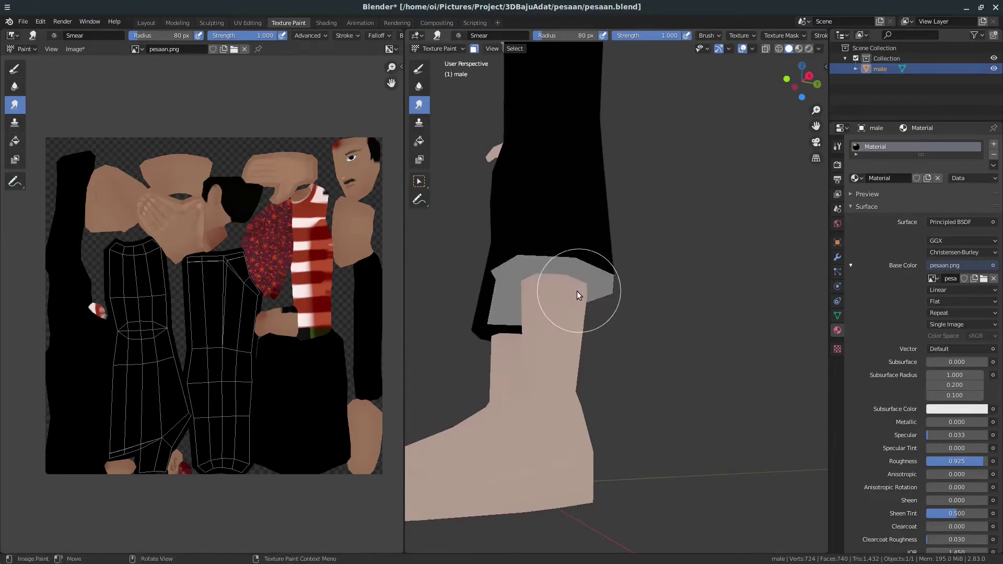
scroll(577, 291, "down", 4)
key("KP_1")
scroll(518, 267, "up", 3)
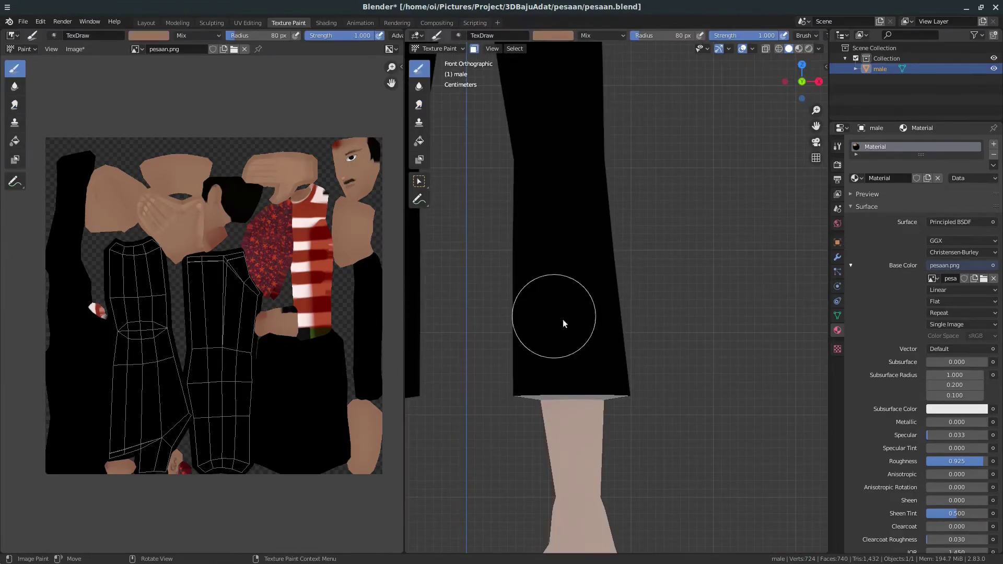
Frame the trousers in front view and briefly check them in wireframe shading.
mouse_move(637, 318)
middle_mouse_down()
mouse_move(540, 352)
mouse_move(582, 263)
mouse_move(799, 312)
mouse_move(581, 330)
mouse_move(672, 248)
mouse_move(465, 45)
middle_mouse_up()
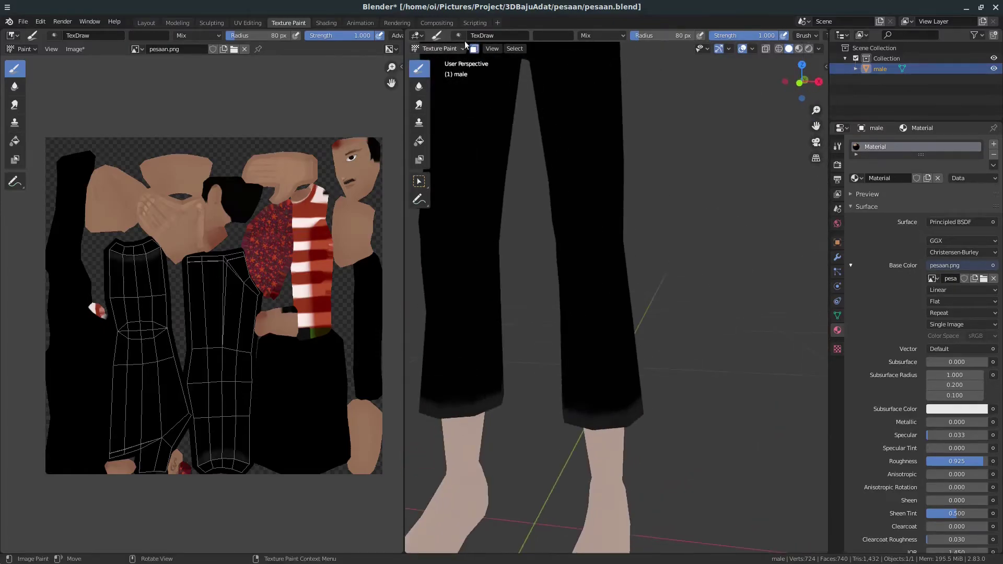
mouse_move(599, 396)
middle_mouse_down()
mouse_move(661, 303)
mouse_move(629, 410)
mouse_move(571, 218)
mouse_move(628, 366)
mouse_move(510, 140)
middle_mouse_up()
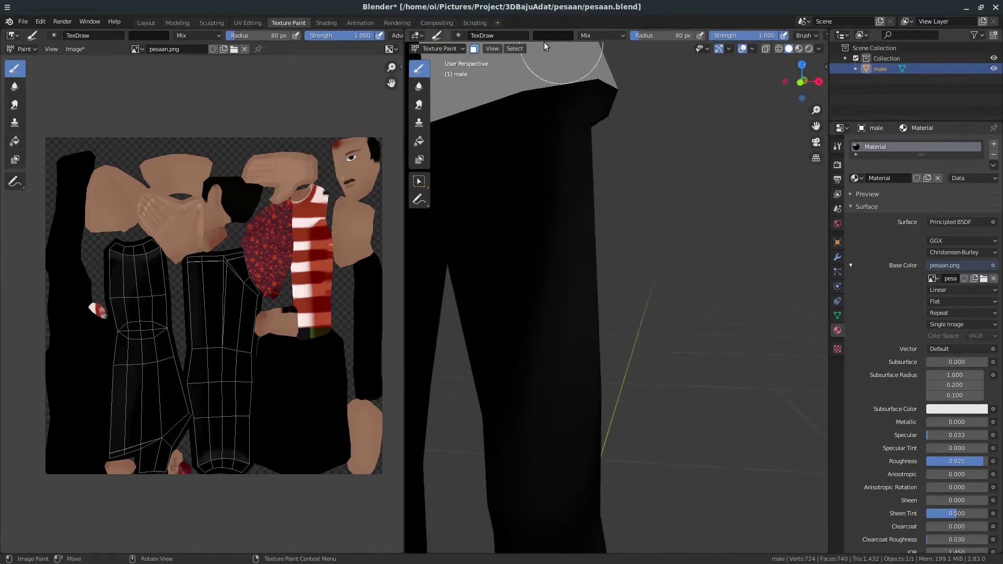
mouse_move(544, 46)
middle_mouse_down()
mouse_move(537, 264)
mouse_move(594, 157)
mouse_move(550, 103)
middle_mouse_up()
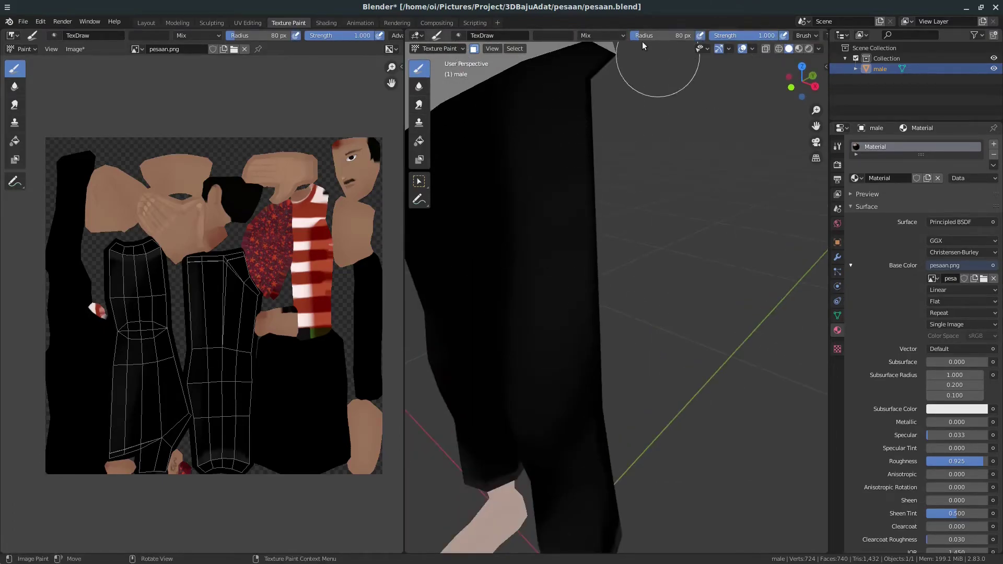
mouse_move(550, 173)
middle_mouse_down()
mouse_move(588, 354)
mouse_move(560, 400)
mouse_move(697, 28)
middle_mouse_up()
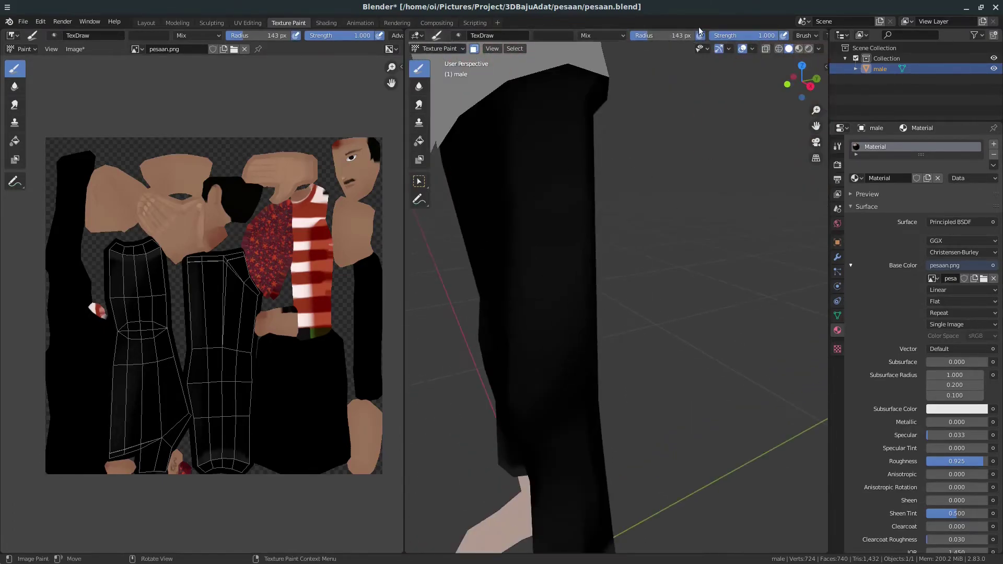
middle_click_drag(591, 148, 579, 177)
middle_click_drag(504, 440, 589, 359)
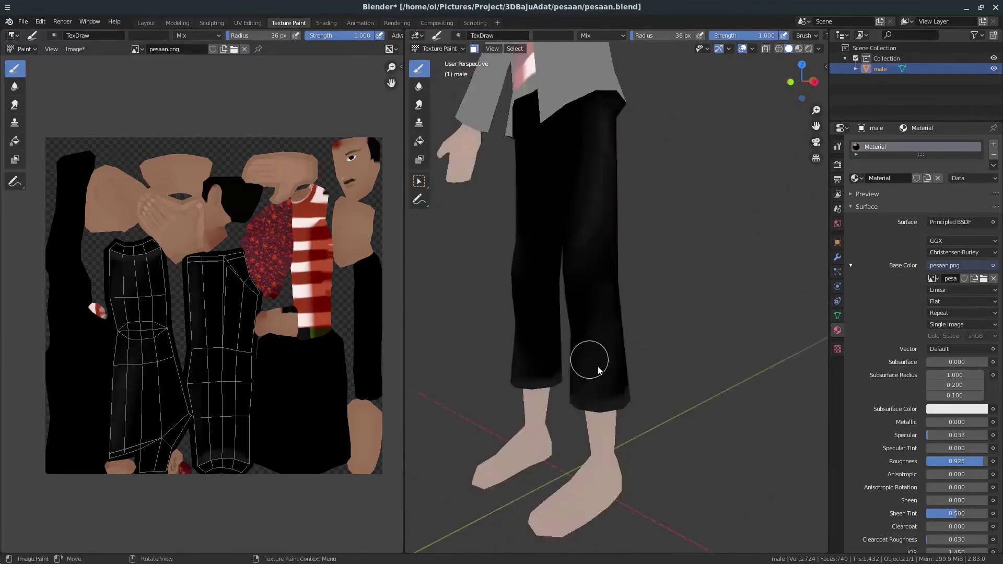
scroll(627, 380, "up", 3)
key("KP_1")
scroll(637, 459, "up", 4)
key("z")
key("Escape")
scroll(664, 293, "up", 2)
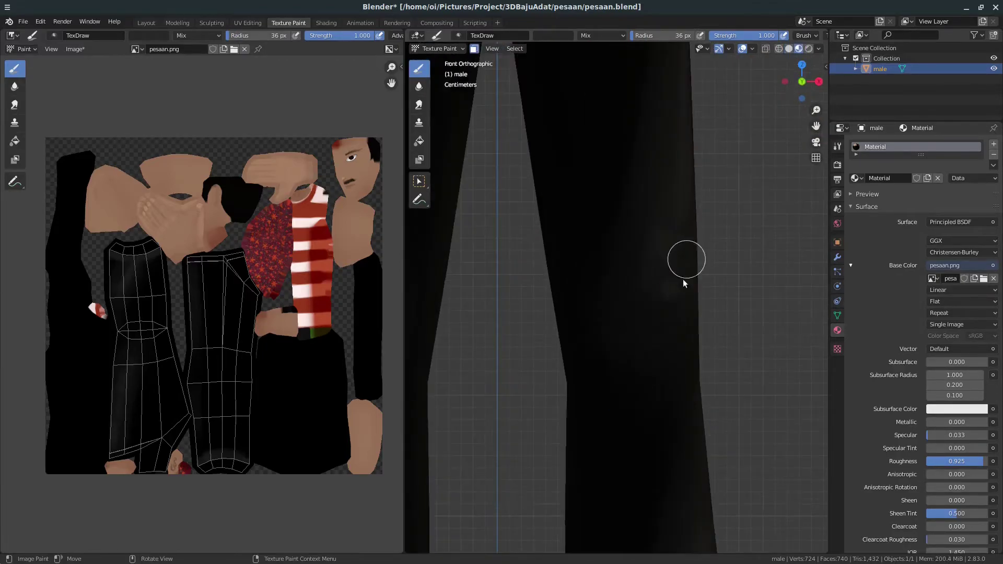
key("shift+z")
key("shift+z")
scroll(627, 230, "down", 3)
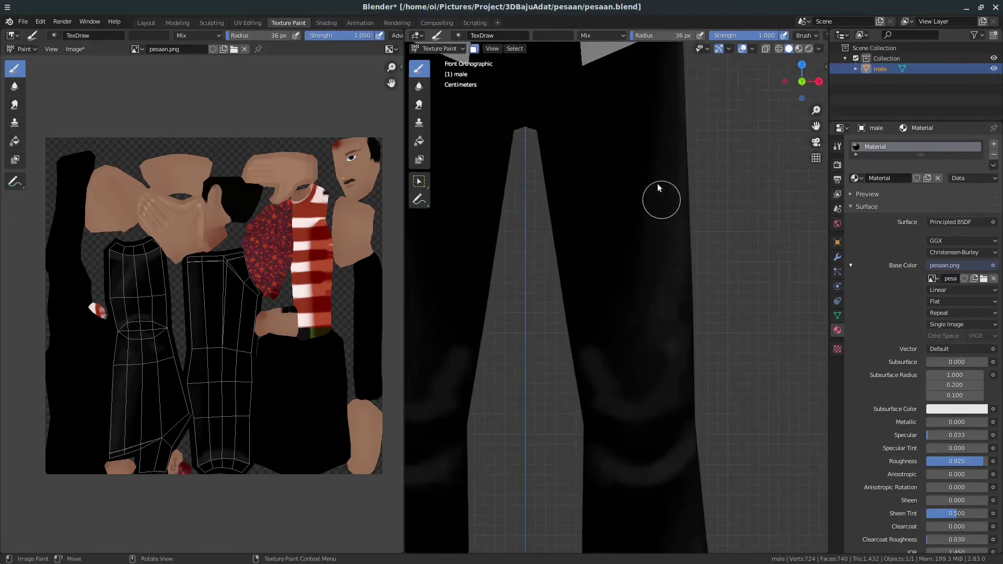
scroll(653, 251, "down", 2)
Paint grey fold lines across the front of both trouser legs.
middle_click_drag(602, 316, 585, 233)
scroll(627, 399, "down", 3)
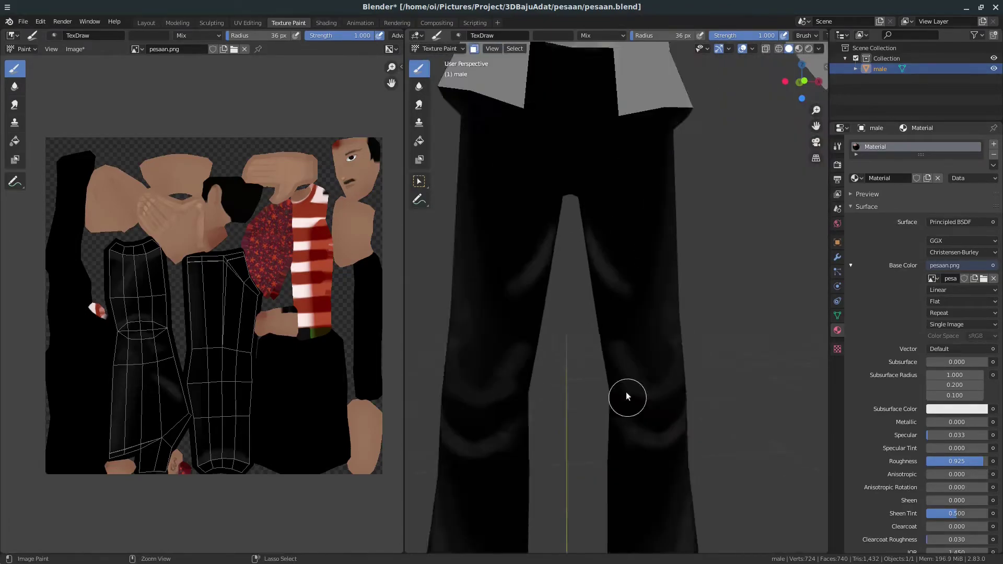
mouse_move(627, 398)
middle_mouse_down()
mouse_move(605, 148)
mouse_move(654, 308)
middle_mouse_up()
scroll(640, 373, "up", 3)
scroll(641, 373, "down", 3)
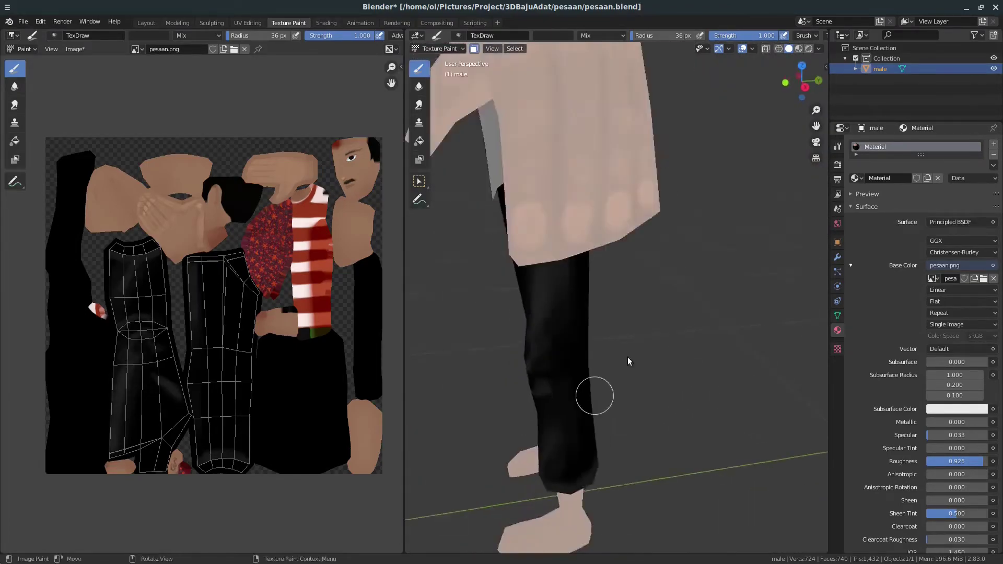
middle_click_drag(628, 356, 606, 260)
scroll(663, 249, "up", 2)
scroll(704, 224, "up", 2)
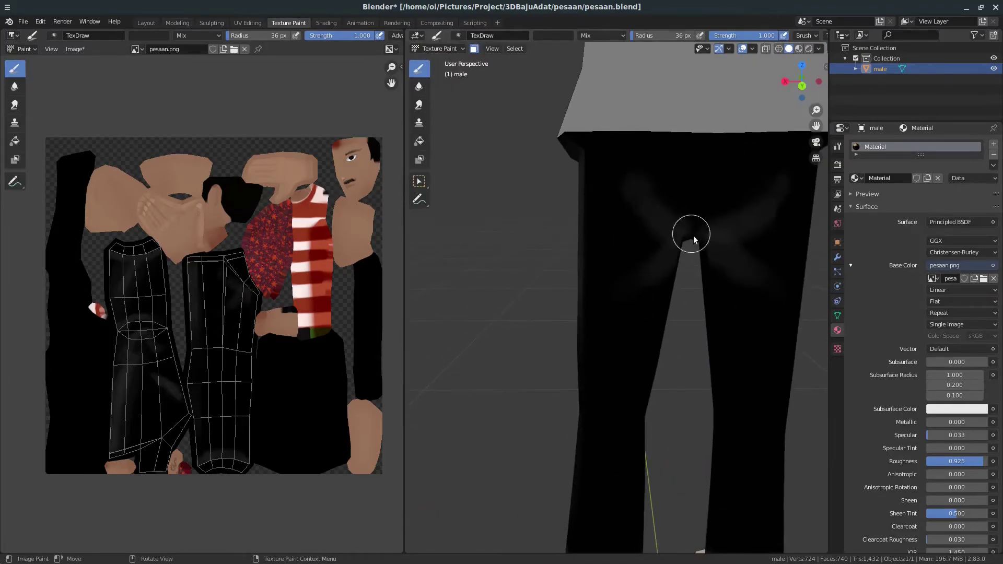
scroll(694, 239, "down", 3)
scroll(621, 271, "down", 3)
Blend the trouser folds with the Smear brush at strength 0.681.
key("shift+space")
scroll(566, 253, "up", 3)
mouse_move(566, 253)
middle_mouse_down()
mouse_move(670, 296)
mouse_move(546, 169)
middle_mouse_up()
middle_click_drag(553, 34, 536, 109)
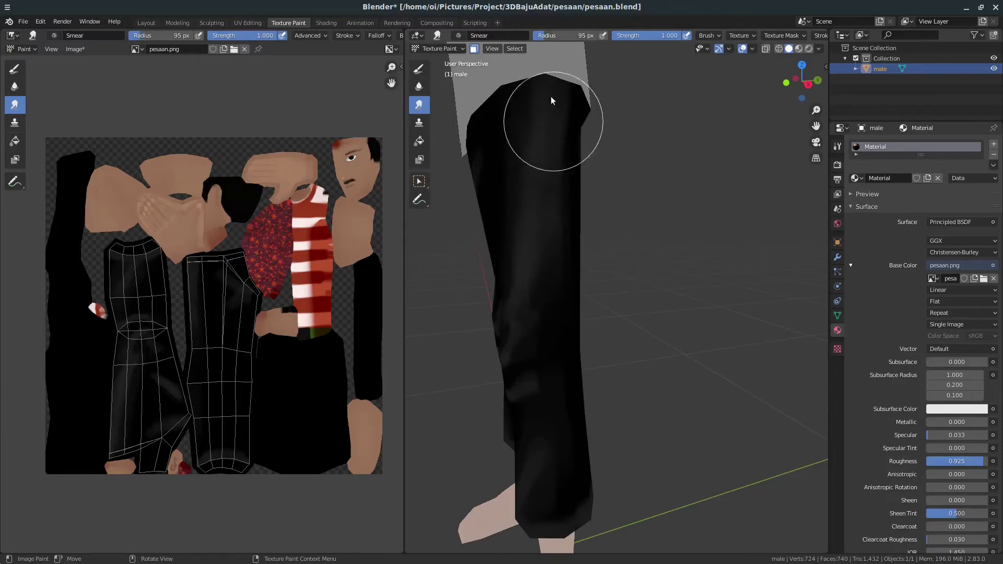
mouse_move(547, 149)
middle_mouse_down()
mouse_move(547, 277)
mouse_move(673, 52)
mouse_move(650, 291)
middle_mouse_up()
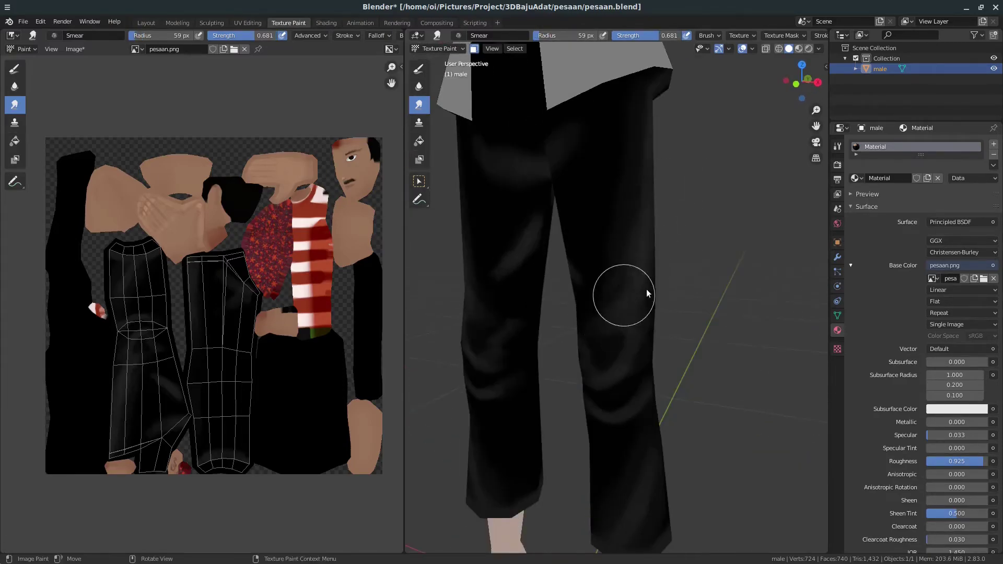
scroll(650, 291, "up", 2)
scroll(684, 258, "down", 3)
scroll(693, 271, "up", 4)
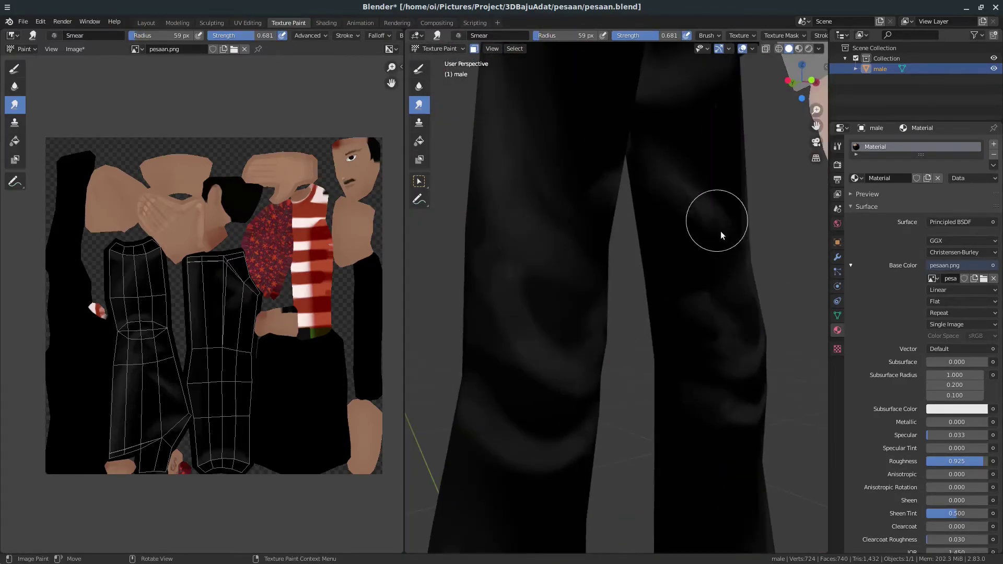
mouse_move(720, 231)
middle_mouse_down()
mouse_move(607, 188)
mouse_move(647, 217)
mouse_move(678, 323)
middle_mouse_up()
scroll(727, 328, "up", 2)
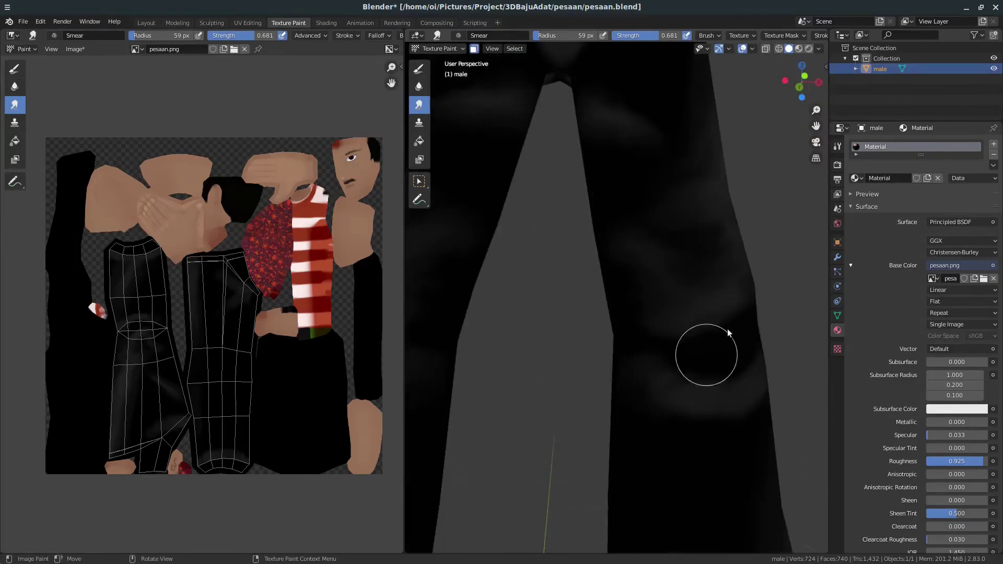
scroll(728, 328, "down", 3)
mouse_move(647, 385)
middle_mouse_down()
mouse_move(694, 373)
mouse_move(575, 327)
mouse_move(576, 405)
mouse_move(624, 323)
mouse_move(484, 424)
mouse_move(541, 412)
mouse_move(576, 300)
mouse_move(609, 346)
mouse_move(761, 399)
mouse_move(659, 199)
middle_mouse_up()
scroll(588, 276, "up", 2)
scroll(659, 198, "down", 3)
Orbit and zoom around the trouser legs to view the shaded trousers and shirt from the front.
scroll(566, 162, "up", 3)
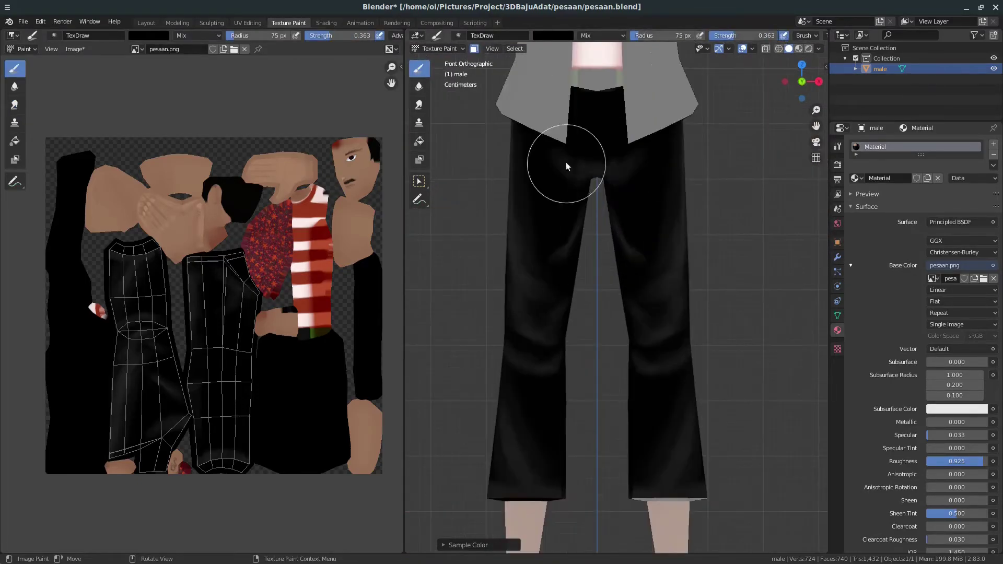
mouse_move(672, 303)
middle_mouse_down()
mouse_move(638, 425)
mouse_move(582, 302)
mouse_move(560, 330)
mouse_move(664, 328)
mouse_move(609, 398)
mouse_move(577, 212)
mouse_move(544, 184)
mouse_move(565, 265)
mouse_move(612, 191)
middle_mouse_up()
middle_click_drag(719, 71, 582, 254)
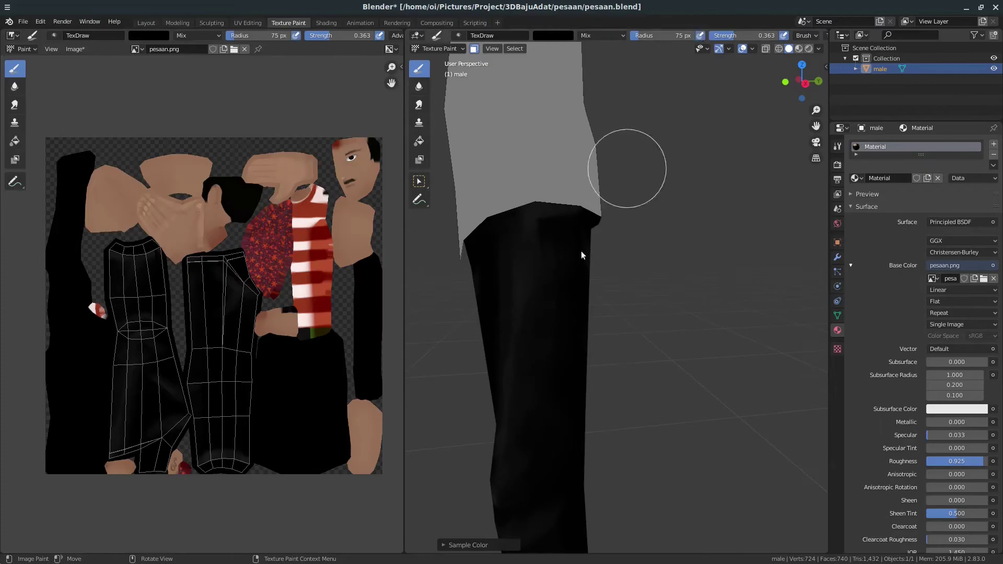
mouse_move(570, 210)
middle_mouse_down()
mouse_move(541, 383)
mouse_move(683, 197)
mouse_move(597, 275)
middle_mouse_up()
mouse_move(575, 397)
middle_mouse_down()
mouse_move(593, 463)
mouse_move(578, 191)
mouse_move(660, 303)
mouse_move(738, 303)
mouse_move(534, 234)
middle_mouse_up()
scroll(650, 268, "down", 3)
scroll(713, 325, "down", 2)
scroll(650, 433, "down", 3)
scroll(635, 235, "down", 2)
scroll(641, 295, "up", 5)
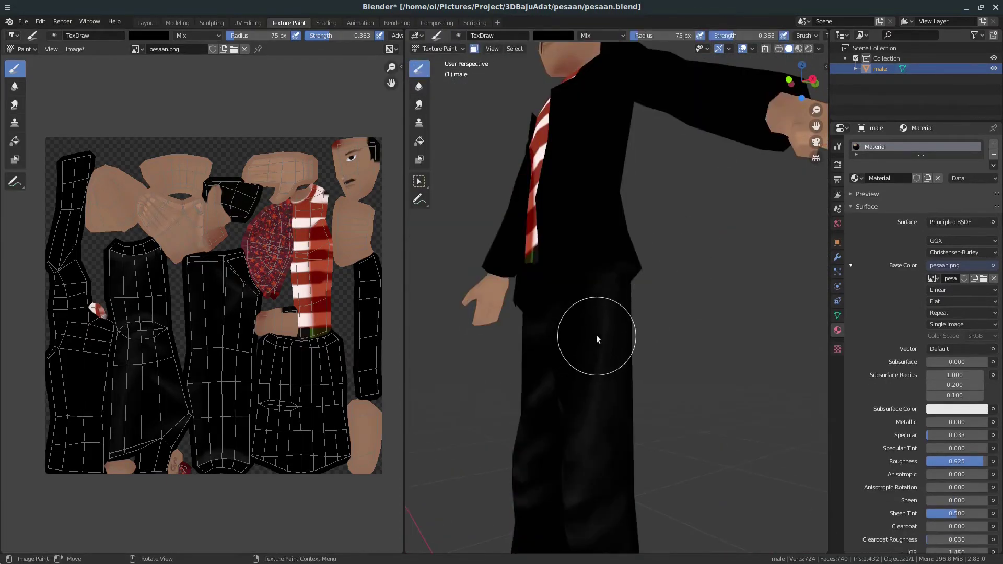
Inspect the torso in side close-ups, briefly sample a colour, and reframe on the trousers.
middle_click_drag(596, 339, 601, 347)
scroll(600, 347, "down", 3)
scroll(627, 316, "up", 4)
middle_click_drag(672, 264, 622, 337)
key("c")
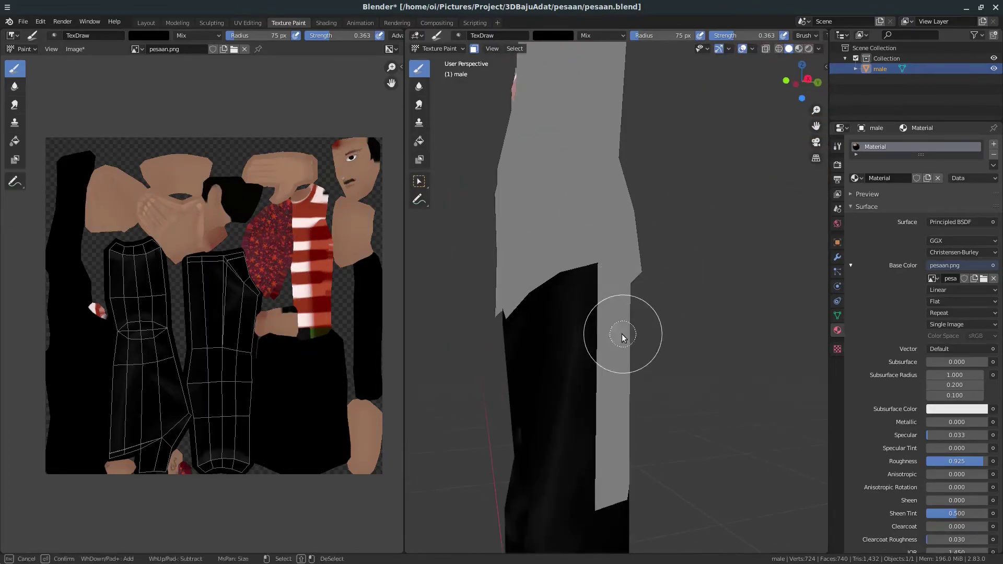
key("Escape")
scroll(658, 355, "down", 3)
scroll(588, 239, "up", 3)
key("s")
scroll(620, 202, "up", 1)
mouse_move(621, 202)
middle_mouse_down()
mouse_move(599, 308)
mouse_move(721, 219)
middle_mouse_up()
scroll(721, 219, "down", 2)
scroll(666, 309, "up", 4)
scroll(647, 308, "down", 4)
scroll(640, 317, "down", 4)
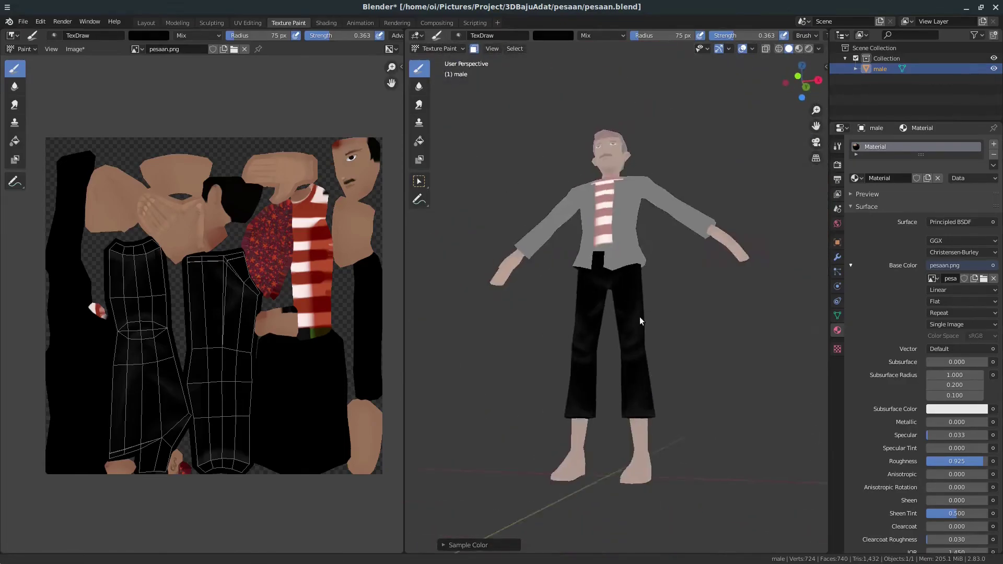
Orbit back to a front perspective of the figure and enter Edit Mode on the character mesh.
mouse_move(640, 316)
middle_mouse_down()
mouse_move(592, 258)
mouse_move(588, 314)
mouse_move(709, 277)
mouse_move(660, 279)
mouse_move(697, 239)
middle_mouse_up()
scroll(697, 239, "up", 3)
scroll(701, 327, "down", 1)
scroll(701, 327, "up", 2)
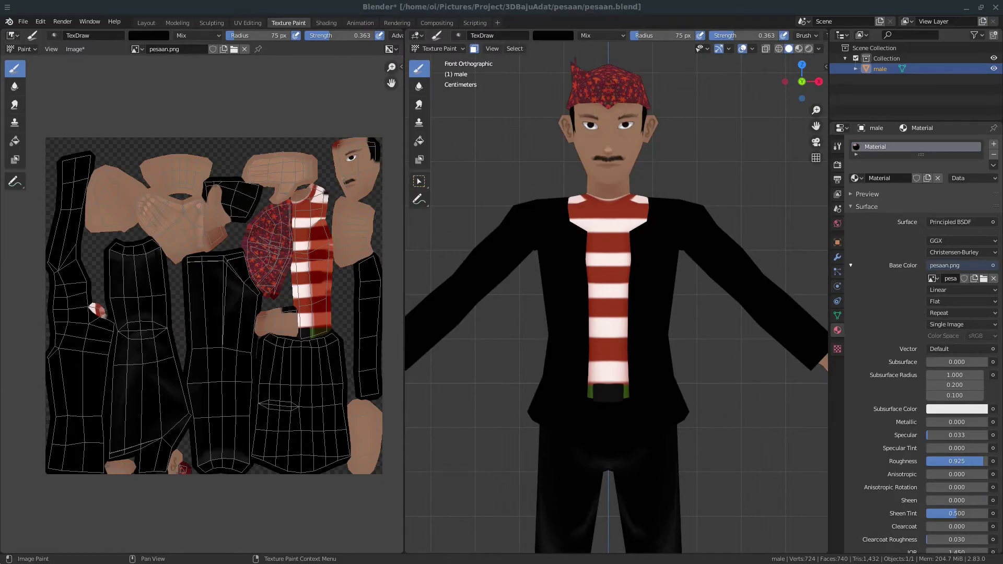
scroll(691, 228, "down", 3)
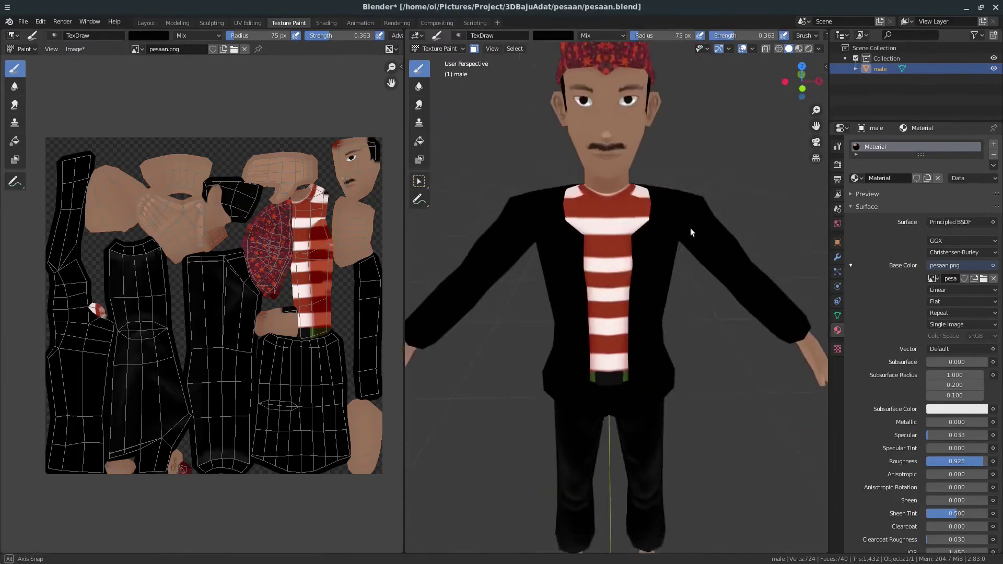
mouse_move(690, 228)
middle_mouse_down()
mouse_move(669, 246)
mouse_move(507, 289)
mouse_move(687, 298)
middle_mouse_up()
key("Tab")
Move a single vertex on the side of the face to a new position.
scroll(687, 298, "up", 4)
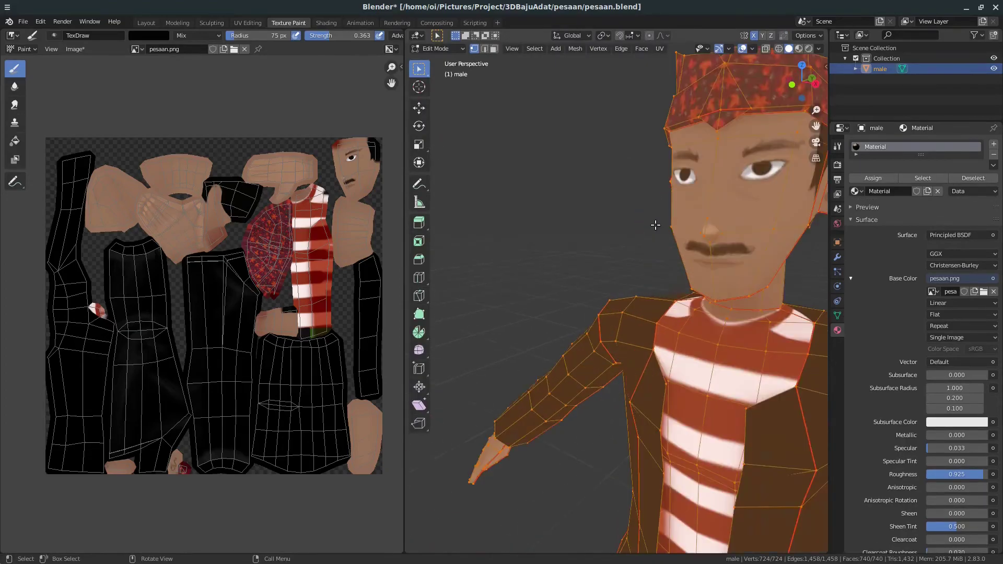
middle_click_drag(654, 221, 616, 246, "alt")
scroll(617, 245, "up", 3)
left_click(524, 237)
key("g")
left_click(494, 389)
Switch to face selection, select a cheek face, and toggle between wireframe and solid shading.
scroll(618, 412, "down", 3)
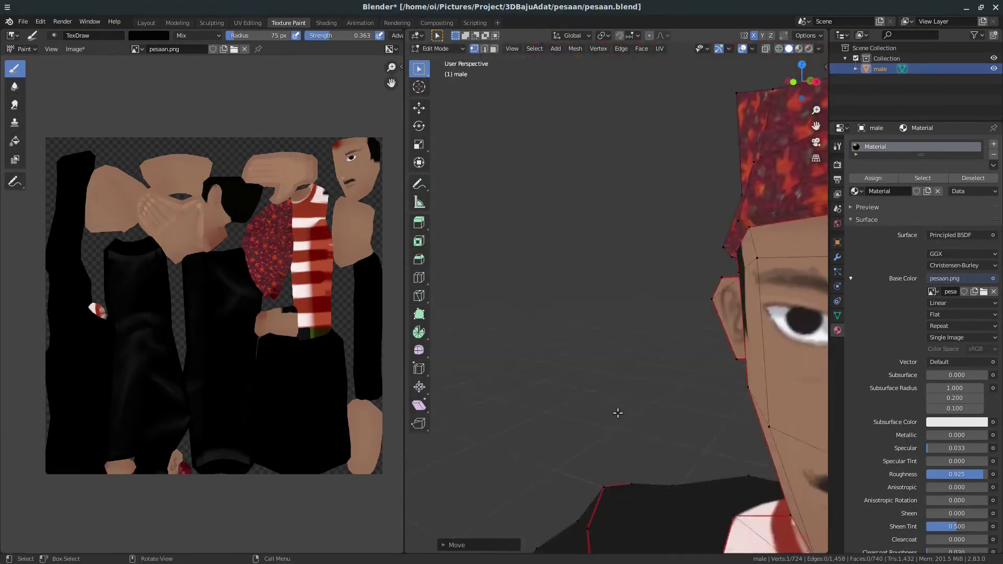
mouse_move(618, 412)
middle_mouse_down("alt")
mouse_move(628, 403)
mouse_move(451, 348)
middle_mouse_up("alt")
scroll(628, 402, "up", 3)
scroll(713, 427, "down", 3)
scroll(451, 348, "up", 3)
left_click(521, 357)
key("3")
left_click(581, 291)
key("shift+z")
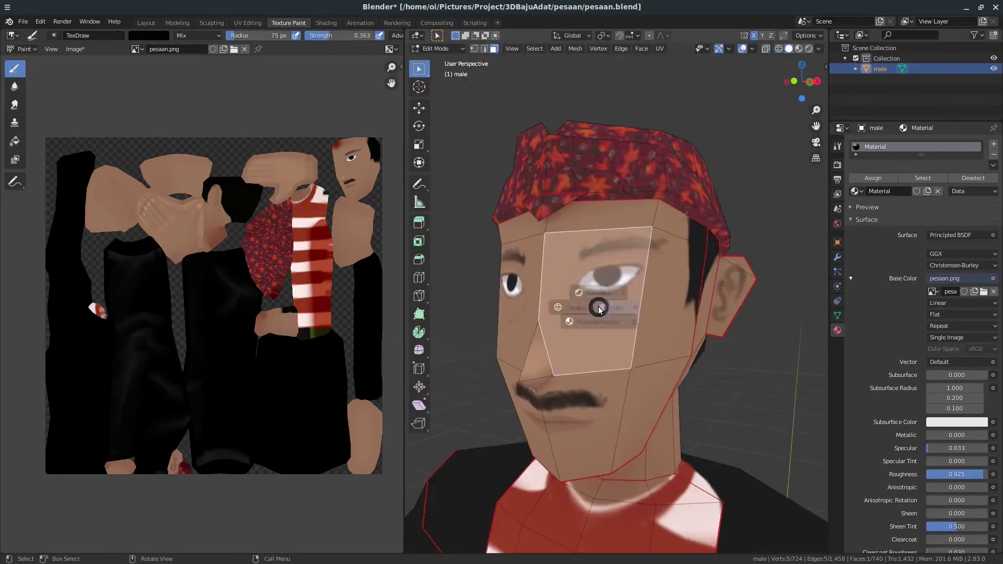
key("shift+z")
Return to Texture Paint, view the face from the front, and sample the skin tone.
key("ctrl+Tab")
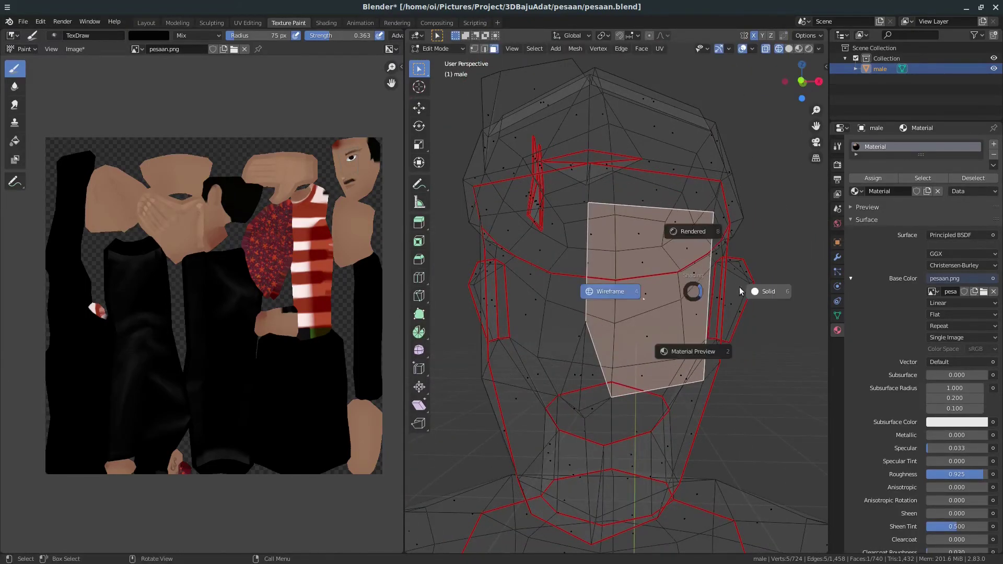
left_click(752, 291)
scroll(619, 254, "down", 5)
key("KP_1")
scroll(686, 265, "up", 4)
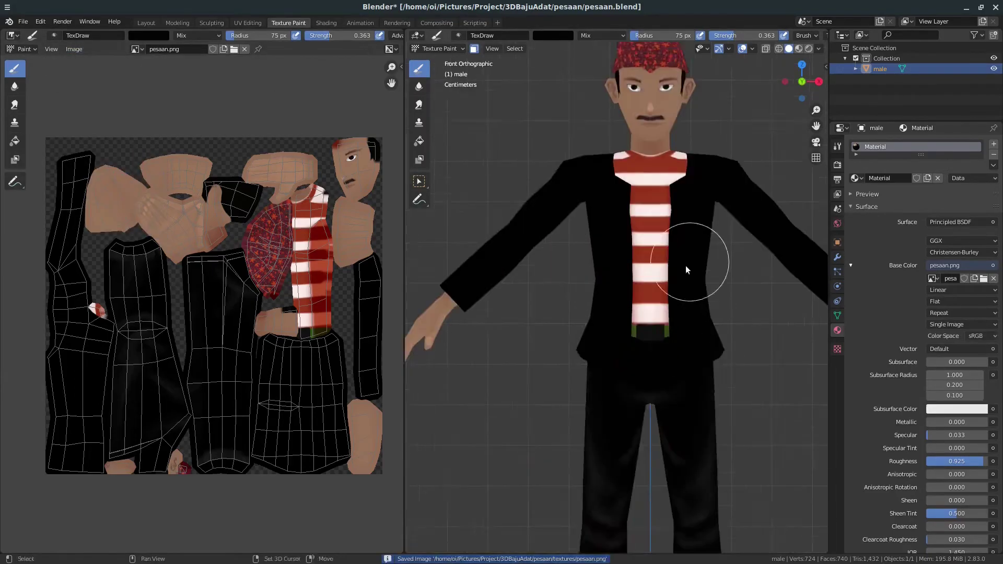
scroll(629, 453, "up", 4)
scroll(629, 454, "up", 3)
key("s")
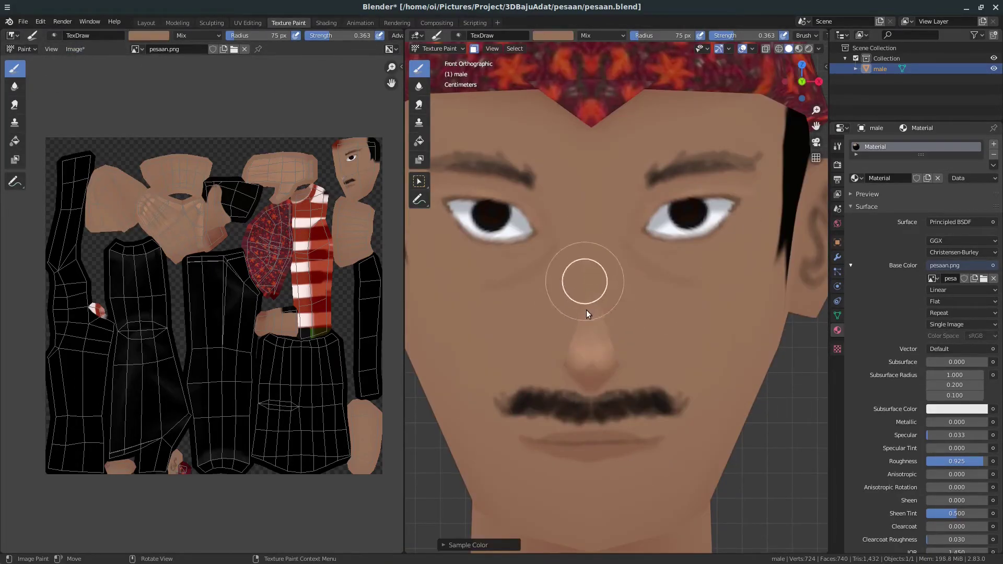
scroll(582, 362, "down", 3)
scroll(611, 285, "up", 4)
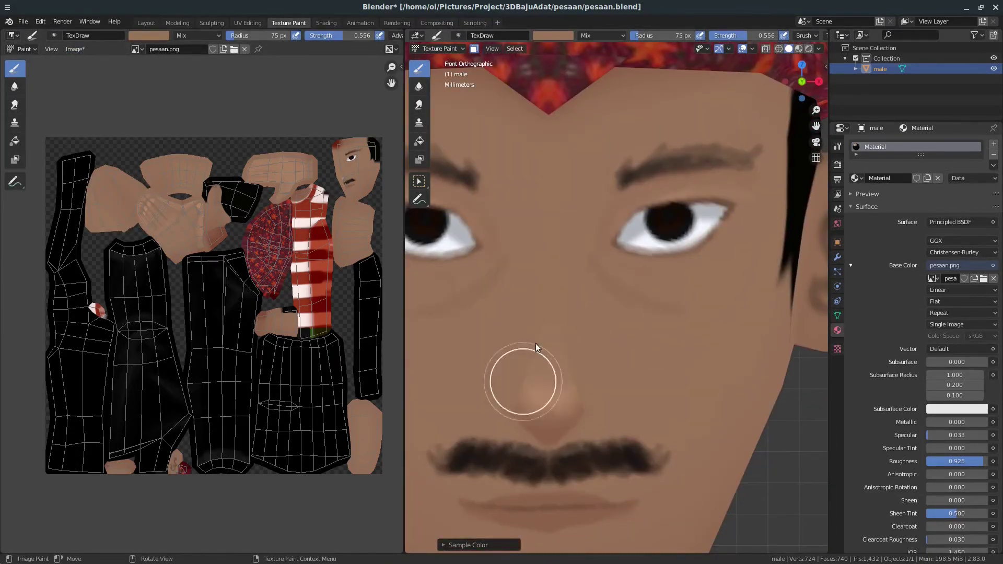
scroll(535, 344, "down", 4)
scroll(607, 328, "down", 2)
scroll(607, 328, "up", 3)
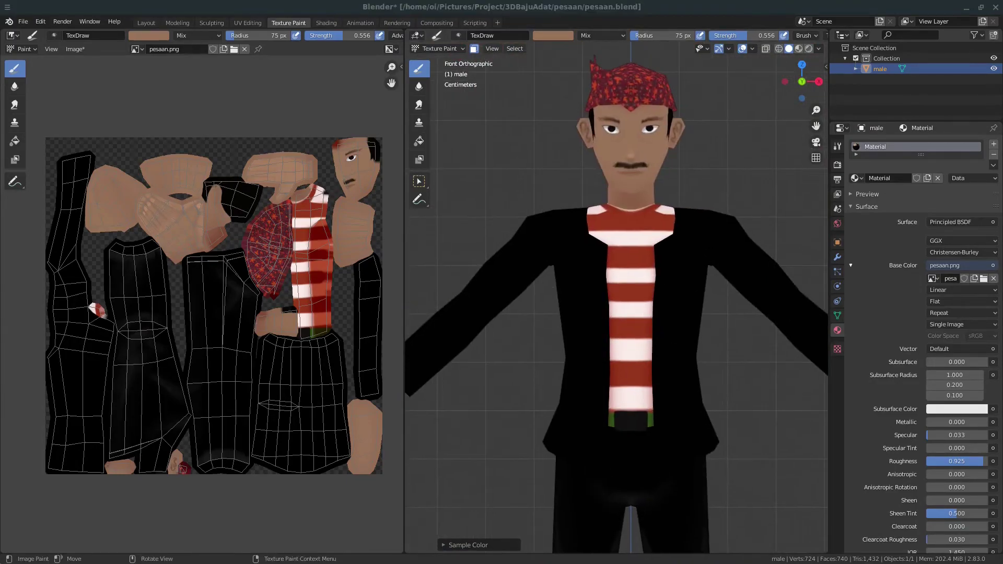
Orbit and zoom around the torso to inspect the black jacket front.
mouse_move(697, 378)
middle_mouse_down()
mouse_move(569, 300)
mouse_move(677, 318)
middle_mouse_up()
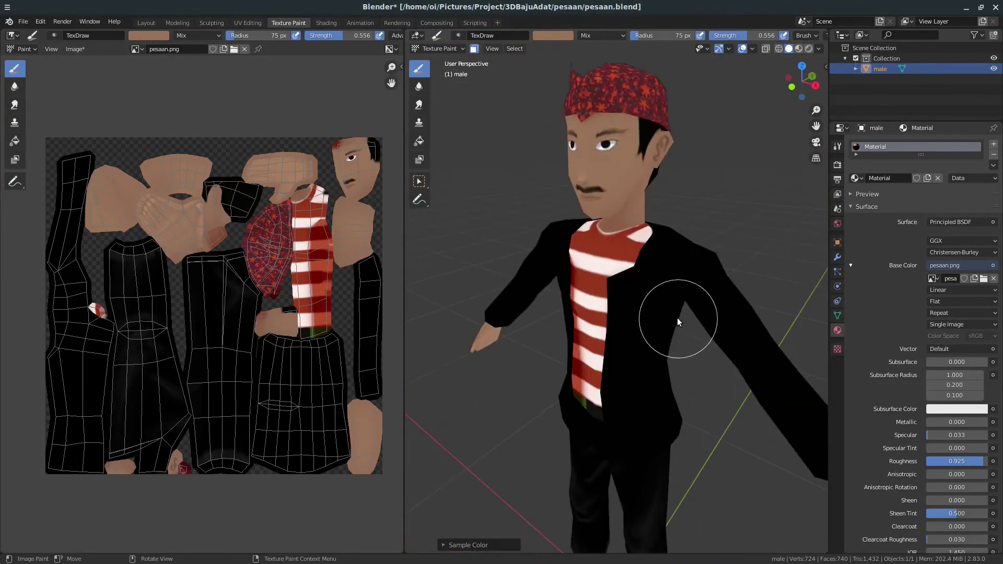
scroll(604, 267, "up", 3)
middle_click_drag(604, 267, 681, 308)
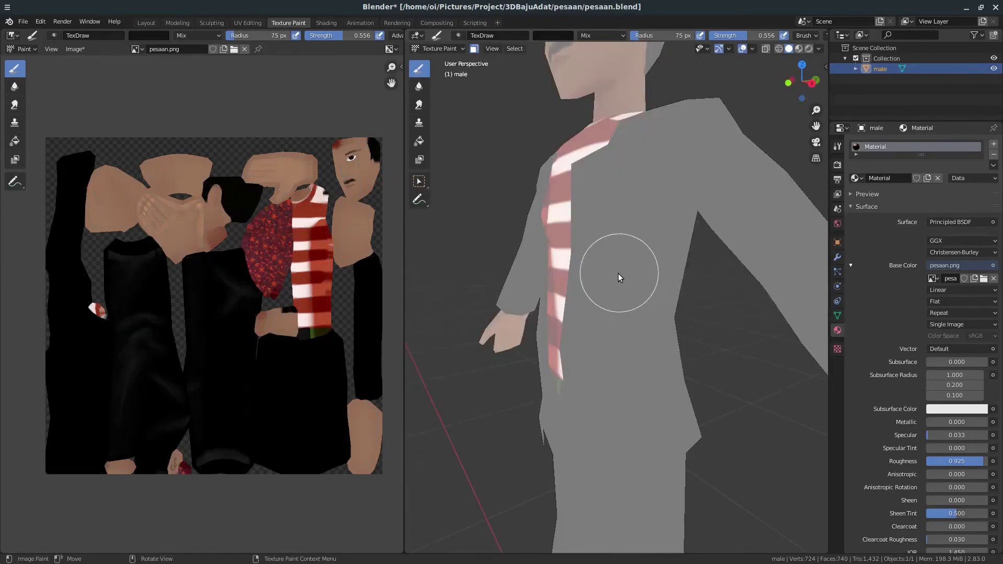
middle_click_drag(619, 274, 532, 287)
scroll(679, 249, "up", 3)
scroll(714, 136, "down", 2)
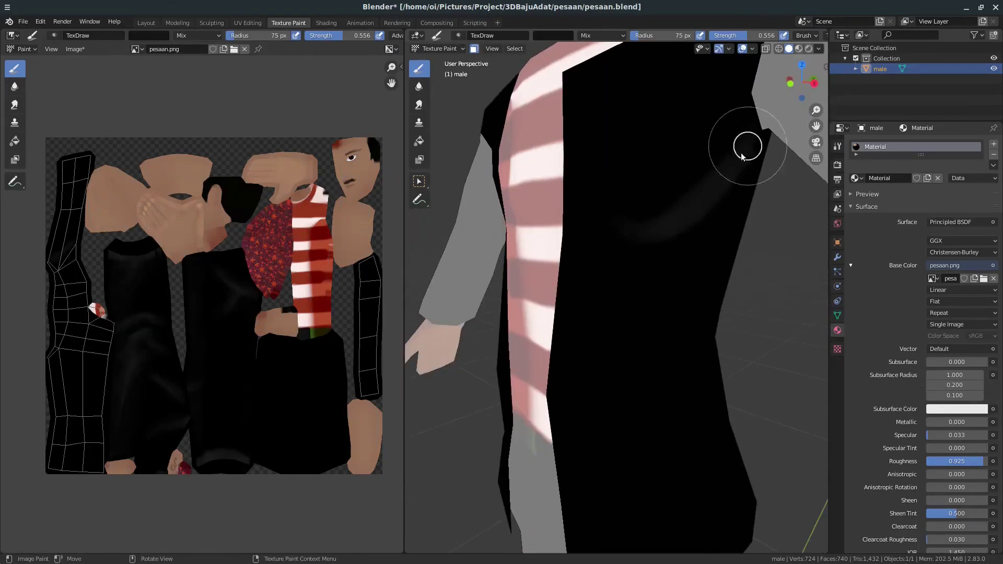
scroll(705, 165, "up", 2)
scroll(705, 165, "down", 2)
mouse_move(679, 315)
middle_mouse_down()
mouse_move(581, 254)
mouse_move(663, 237)
middle_mouse_up()
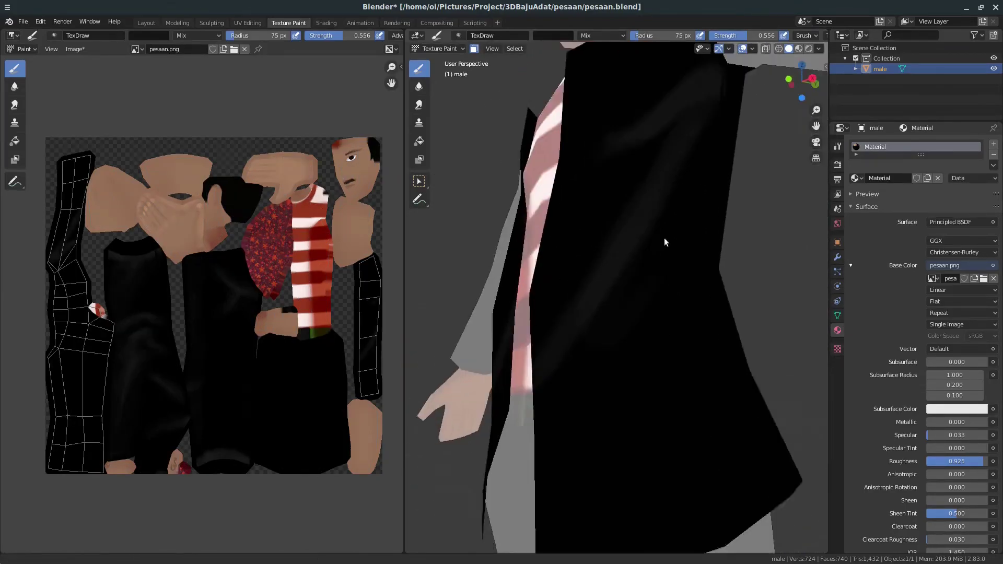
scroll(663, 238, "up", 2)
View the jacket from lower angles, then straighten to the front view.
middle_click_drag(681, 294, 580, 403)
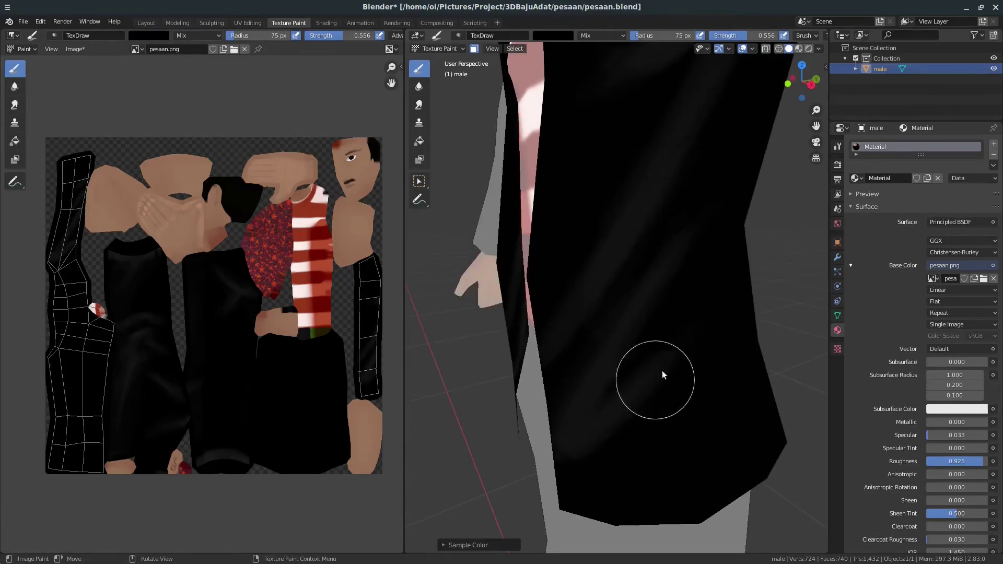
middle_click_drag(662, 372, 729, 195)
mouse_move(744, 258)
middle_mouse_down()
mouse_move(552, 437)
mouse_move(553, 452)
mouse_move(610, 312)
mouse_move(530, 444)
mouse_move(564, 378)
middle_mouse_up()
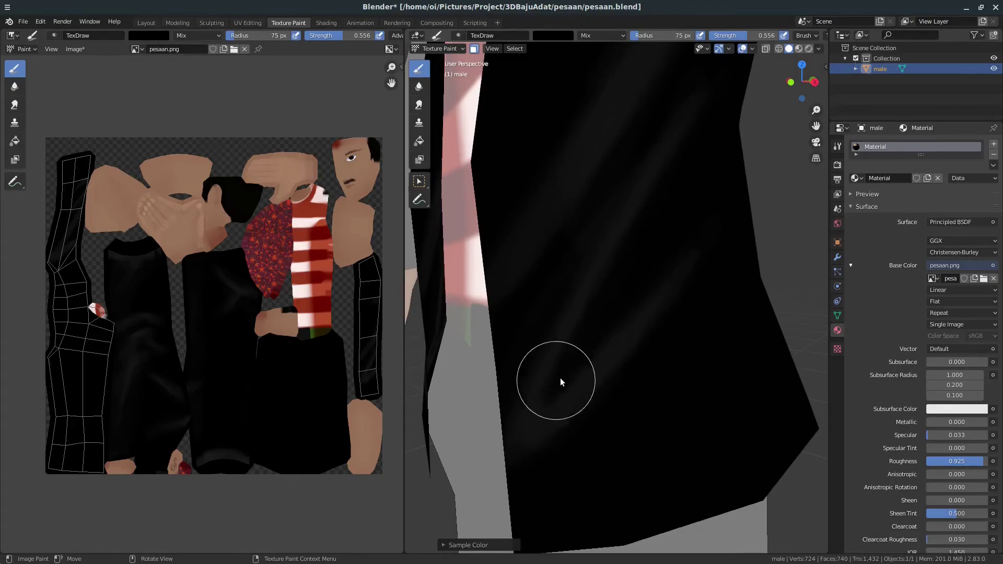
mouse_move(729, 251)
middle_mouse_down()
mouse_move(642, 248)
mouse_move(527, 446)
middle_mouse_up()
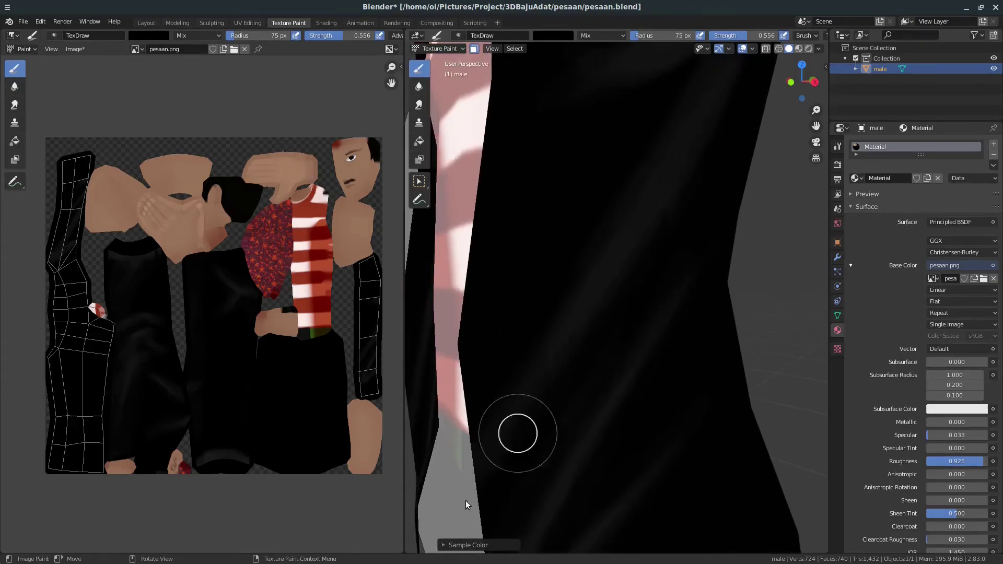
mouse_move(564, 365)
middle_mouse_down()
mouse_move(616, 224)
mouse_move(626, 282)
mouse_move(609, 258)
mouse_move(498, 331)
middle_mouse_up()
scroll(545, 344, "down", 6)
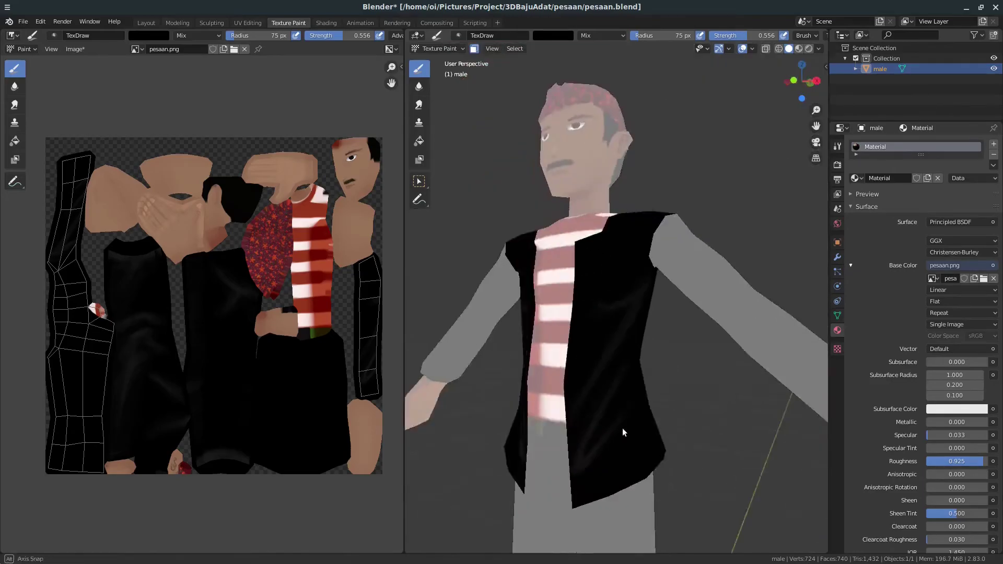
middle_click_drag(622, 428, 672, 395)
key("KP_1")
middle_click_drag(636, 312, 686, 253)
scroll(674, 261, "up", 3)
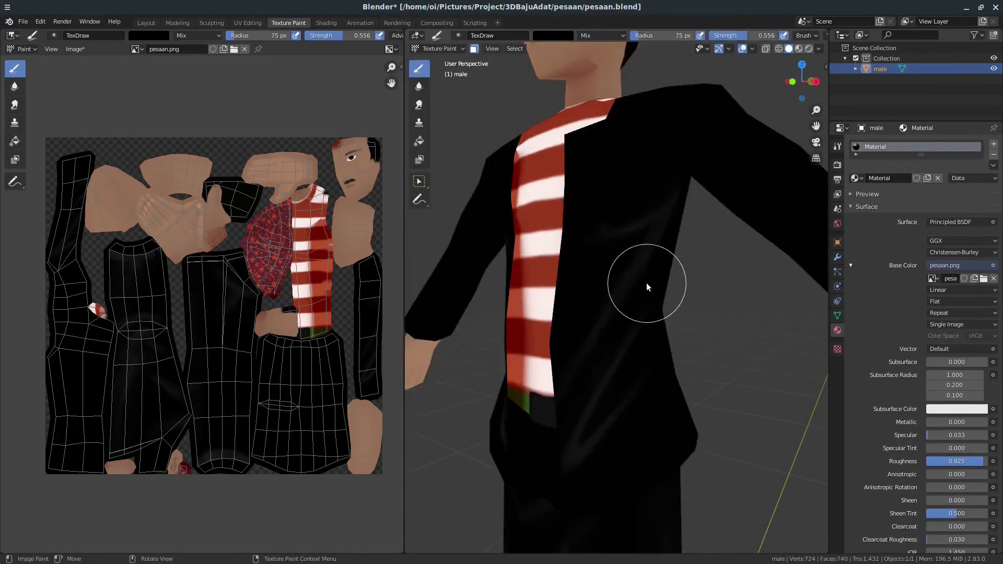
Enable face-selection masking, sample black from the jacket, and enlarge the brush to 115 px.
key("ctrl+z")
mouse_move(613, 283)
middle_mouse_down()
mouse_move(628, 237)
mouse_move(622, 263)
middle_mouse_up()
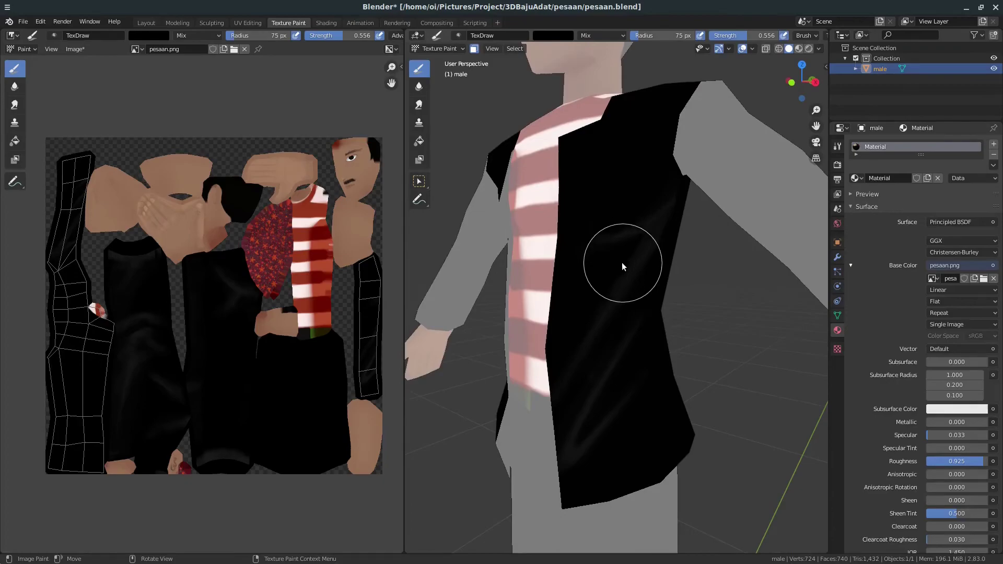
key("s")
key("f")
left_click(685, 195)
middle_click_drag(684, 195, 661, 327)
scroll(661, 327, "down", 5)
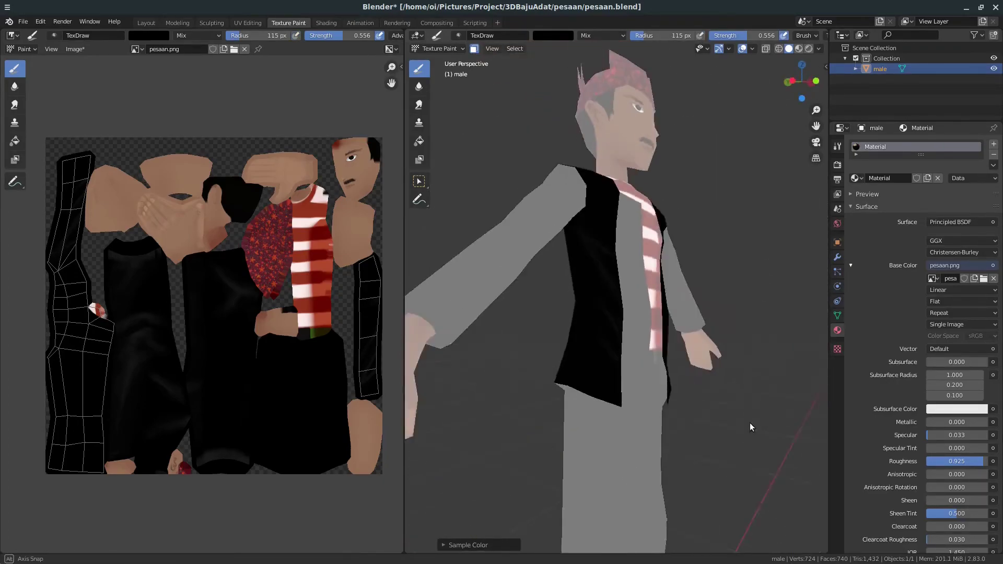
middle_click_drag(750, 423, 689, 366)
scroll(772, 217, "up", 4)
scroll(664, 506, "up", 3)
Toggle face masking again and review the trouser legs and torso from the back view.
key("ctrl+shift+z")
scroll(664, 509, "down", 4)
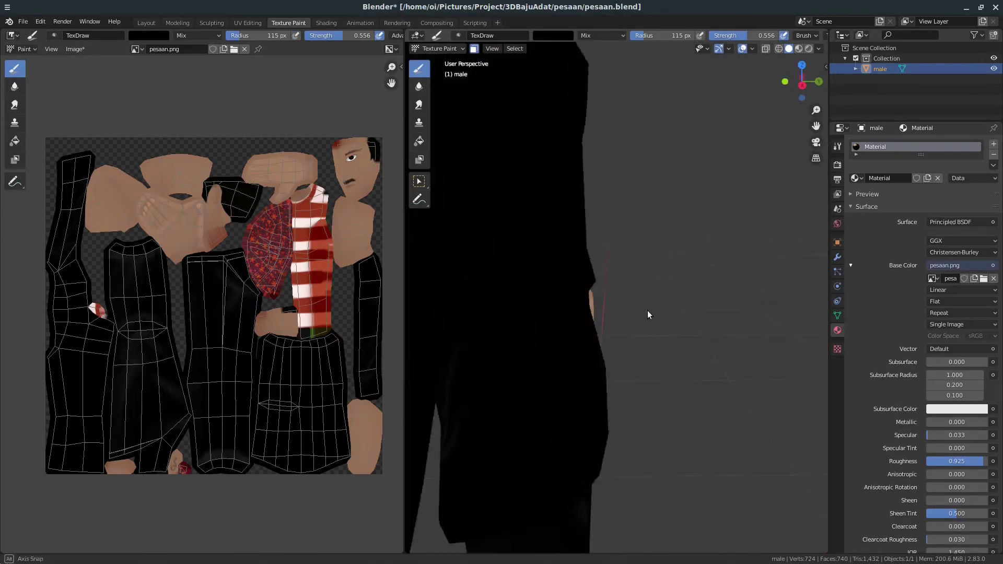
scroll(647, 311, "down", 3)
key("ctrl+KP_1")
mouse_move(617, 393)
middle_mouse_down("shift")
mouse_move(619, 271)
mouse_move(574, 363)
middle_mouse_up("shift")
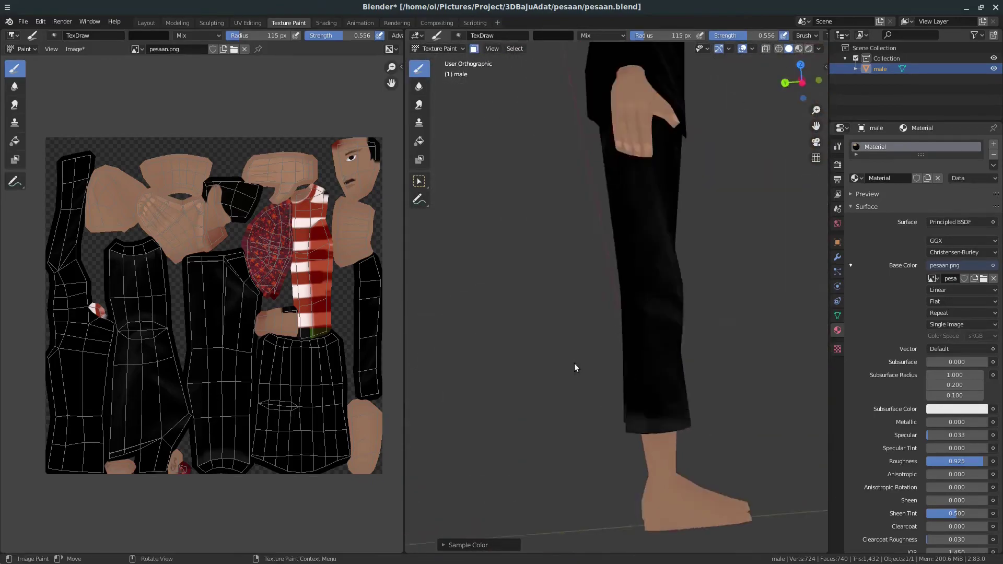
key("ctrl+KP_1")
middle_click_drag(641, 320, 640, 359, "shift")
scroll(640, 360, "up", 3)
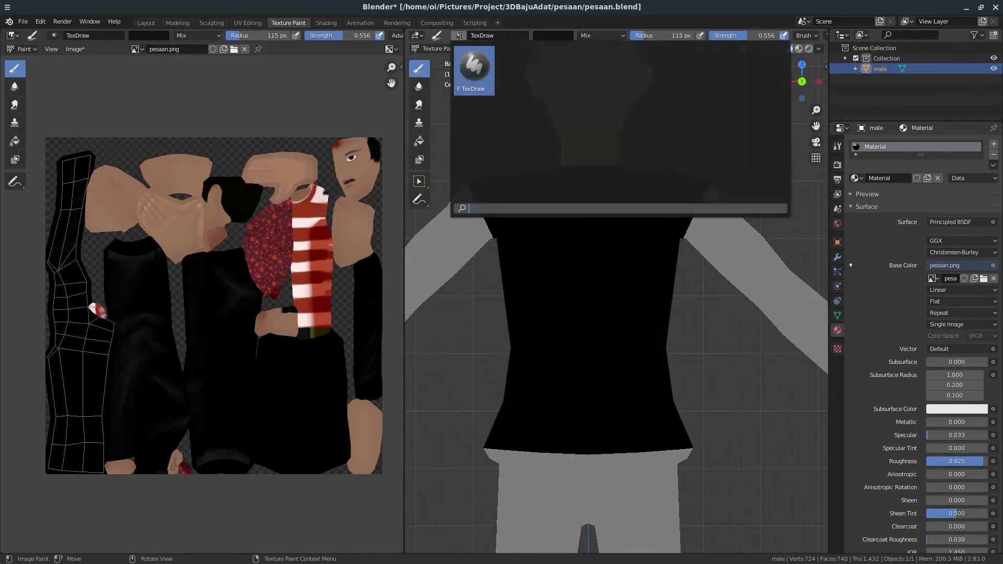
Shrink the brush and orbit around the black jacket's back and shoulder to check its fold shading.
left_click_drag(634, 40, 614, 40)
middle_click_drag(678, 294, 694, 245, "ctrl")
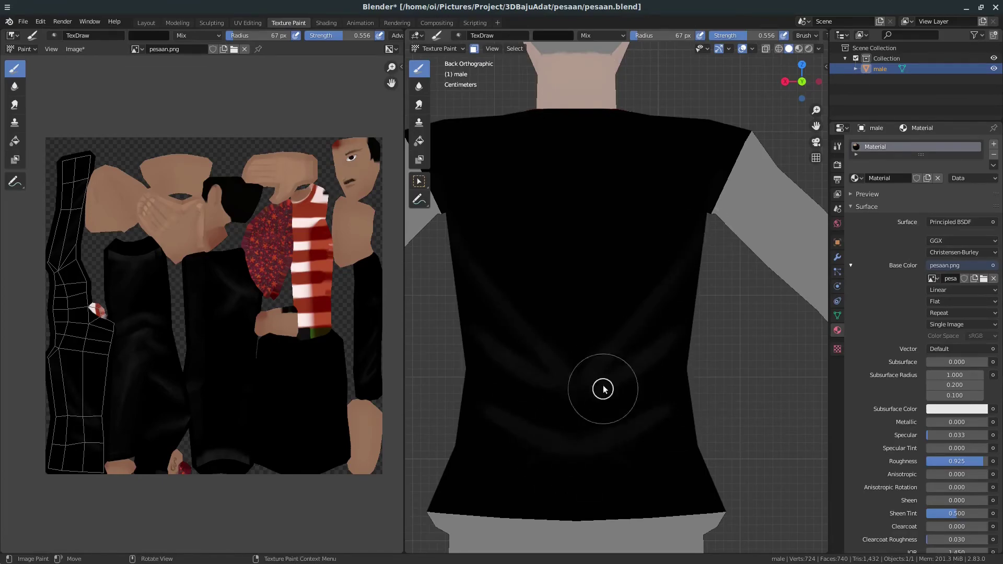
mouse_move(682, 145)
middle_mouse_down()
mouse_move(575, 259)
mouse_move(621, 278)
mouse_move(636, 298)
mouse_move(569, 234)
mouse_move(640, 274)
mouse_move(682, 246)
mouse_move(568, 318)
mouse_move(672, 187)
mouse_move(618, 292)
mouse_move(569, 300)
mouse_move(640, 308)
mouse_move(633, 260)
mouse_move(492, 433)
middle_mouse_up()
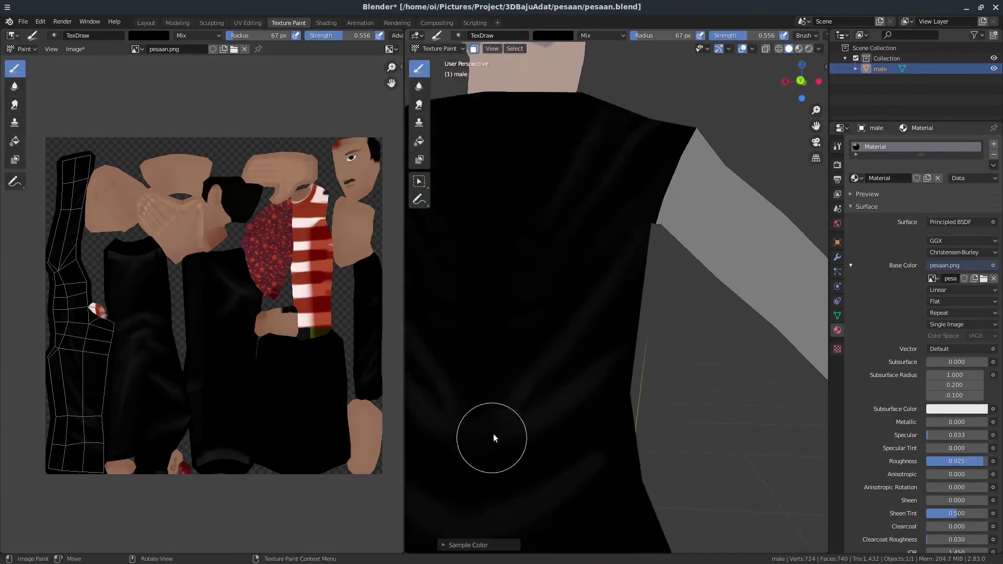
mouse_move(644, 260)
middle_mouse_down()
mouse_move(565, 333)
mouse_move(563, 234)
mouse_move(601, 302)
middle_mouse_up()
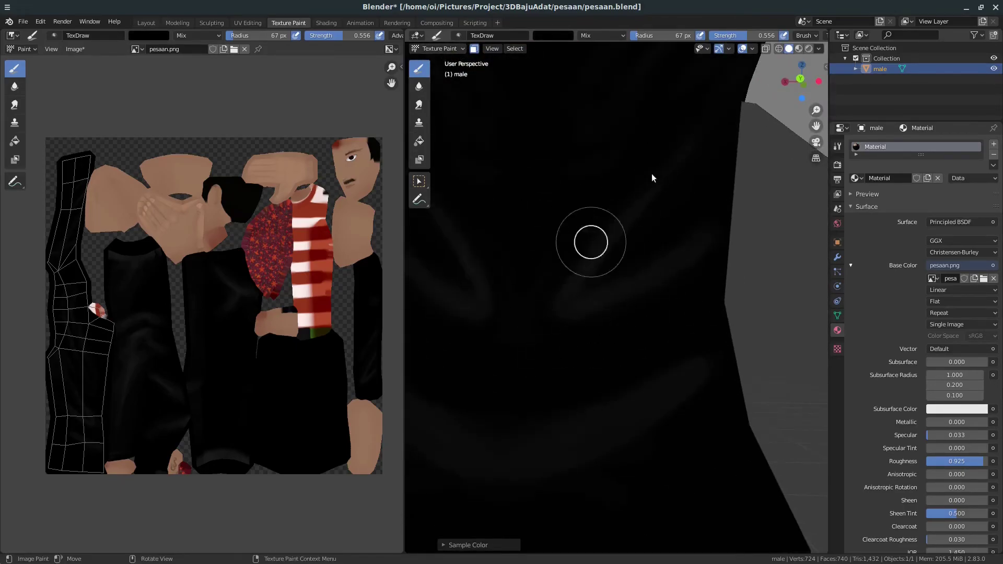
middle_click_drag(651, 178, 523, 317)
mouse_move(522, 353)
middle_mouse_down()
mouse_move(612, 306)
mouse_move(632, 409)
mouse_move(591, 384)
mouse_move(716, 316)
middle_mouse_up()
scroll(616, 221, "down", 4)
scroll(648, 44, "down", 2)
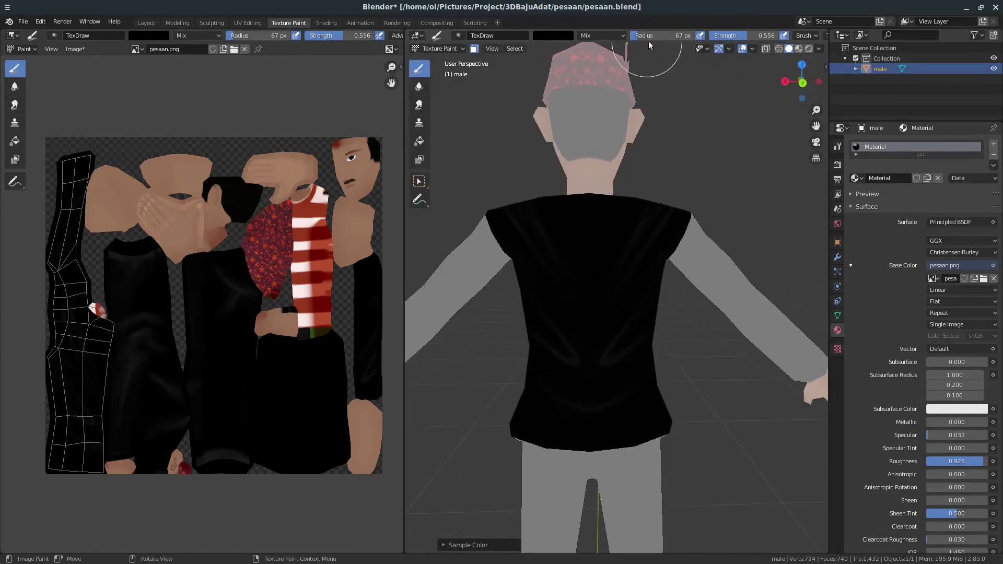
middle_click_drag(636, 217, 610, 307)
Check the trouser legs and torso from front and angled views.
key("KP_1")
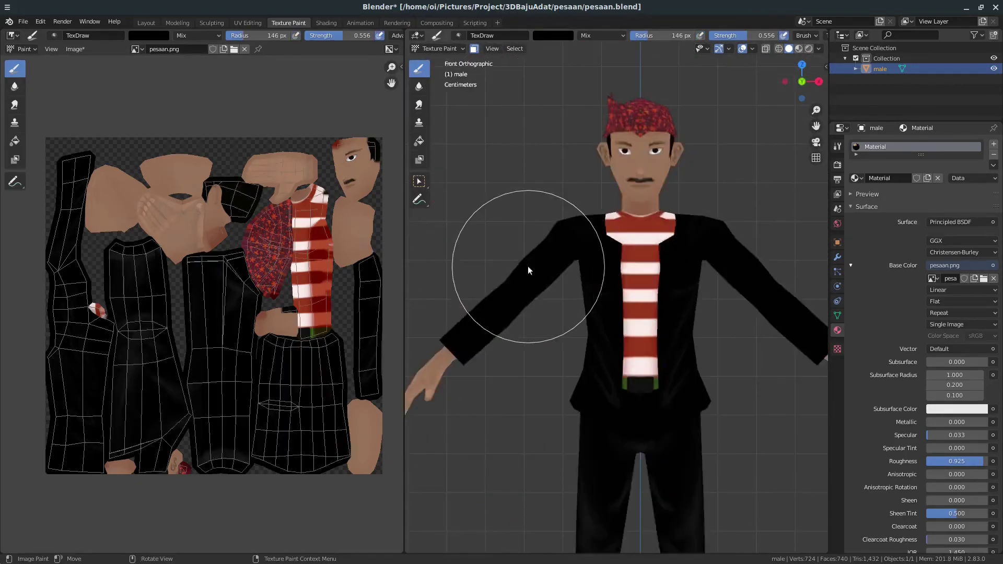
scroll(527, 265, "up", 4)
scroll(726, 313, "up", 1)
middle_click_drag(694, 385, 672, 409)
scroll(672, 408, "down", 3)
scroll(672, 366, "up", 3)
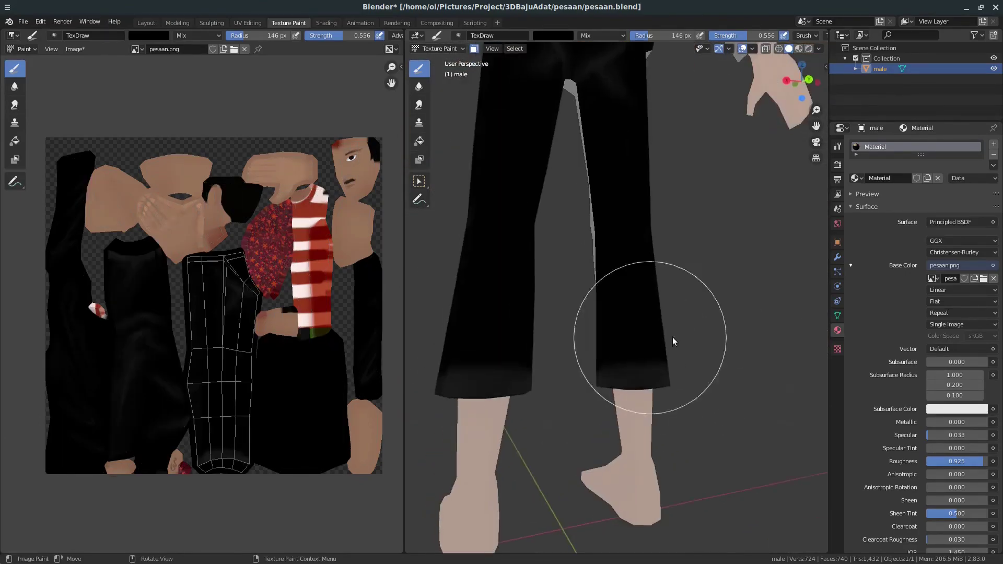
mouse_move(672, 340)
middle_mouse_down()
mouse_move(622, 387)
mouse_move(645, 184)
mouse_move(676, 443)
middle_mouse_up()
key("KP_1")
scroll(651, 344, "down", 3)
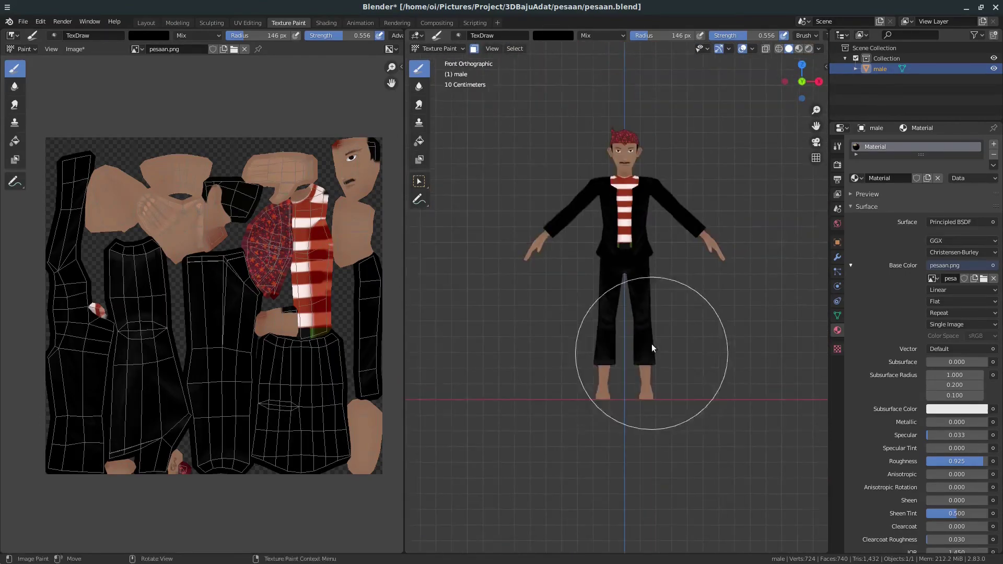
mouse_move(638, 305)
middle_mouse_down()
mouse_move(609, 280)
mouse_move(625, 268)
middle_mouse_up()
scroll(602, 318, "up", 3)
scroll(603, 318, "up", 2)
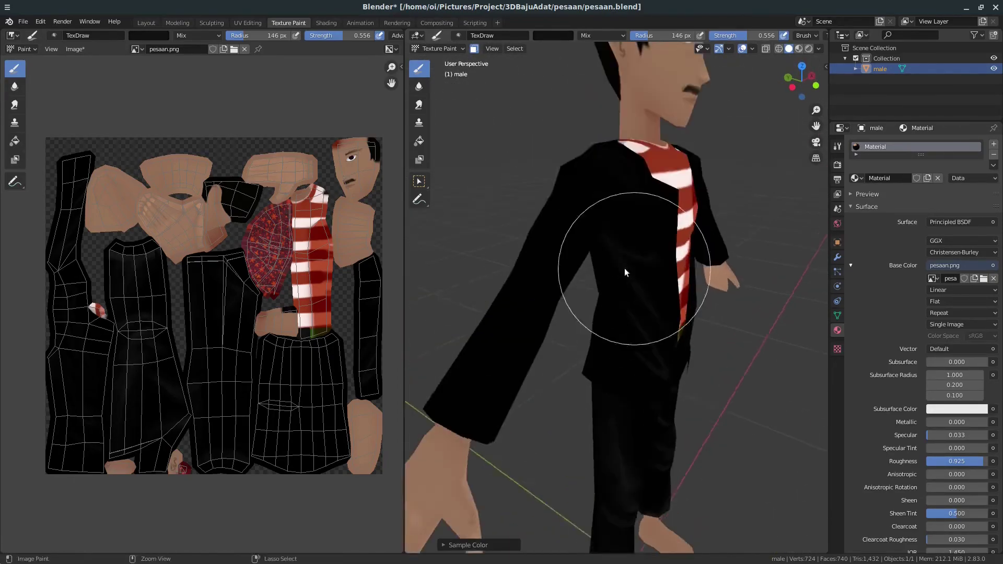
scroll(625, 268, "up", 2)
Toggle face masking, sample a colour near the face and striped shirt, and view the whole figure.
key("f")
mouse_move(578, 234)
middle_mouse_down()
mouse_move(677, 256)
mouse_move(656, 291)
mouse_move(608, 230)
mouse_move(637, 301)
mouse_move(700, 280)
mouse_move(595, 307)
mouse_move(725, 280)
mouse_move(591, 322)
mouse_move(615, 294)
mouse_move(638, 314)
mouse_move(672, 317)
mouse_move(663, 331)
mouse_move(627, 329)
mouse_move(646, 346)
mouse_move(704, 196)
mouse_move(582, 274)
mouse_move(695, 315)
mouse_move(635, 302)
mouse_move(609, 331)
mouse_move(637, 336)
mouse_move(638, 297)
mouse_move(636, 370)
mouse_move(716, 251)
mouse_move(591, 329)
mouse_move(595, 307)
mouse_move(651, 314)
mouse_move(600, 325)
mouse_move(700, 416)
mouse_move(667, 296)
mouse_move(599, 294)
mouse_move(663, 259)
mouse_move(700, 328)
mouse_move(642, 346)
mouse_move(575, 306)
mouse_move(732, 425)
mouse_move(624, 342)
mouse_move(654, 340)
mouse_move(695, 407)
mouse_move(676, 425)
mouse_move(652, 282)
mouse_move(440, 48)
middle_mouse_up()
key("s")
key("s")
mouse_move(674, 225)
middle_mouse_down()
mouse_move(687, 256)
mouse_move(701, 246)
mouse_move(558, 281)
mouse_move(566, 334)
mouse_move(717, 362)
mouse_move(419, 313)
mouse_move(775, 253)
mouse_move(596, 264)
mouse_move(667, 287)
mouse_move(554, 266)
mouse_move(662, 249)
mouse_move(665, 350)
mouse_move(656, 381)
middle_mouse_up()
Save the painted texture image and the pesaan.blend project file.
left_click(24, 48)
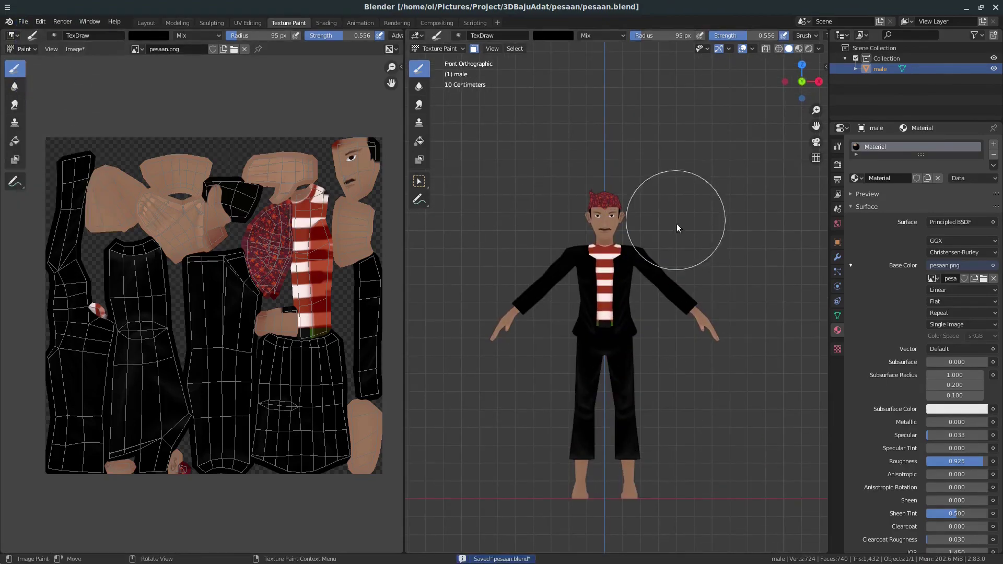
left_click(73, 49)
left_click(84, 128)
scroll(647, 231, "up", 2)
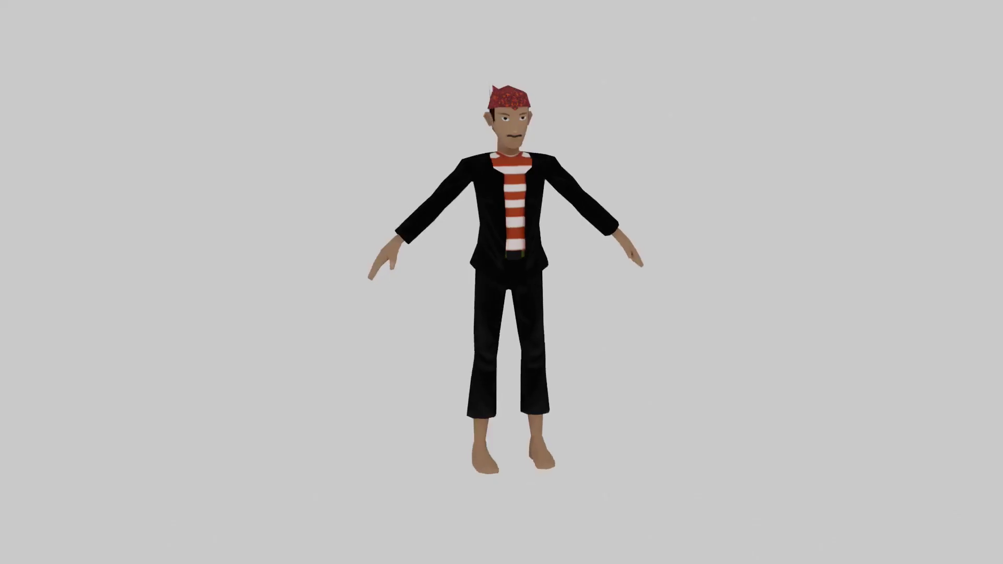